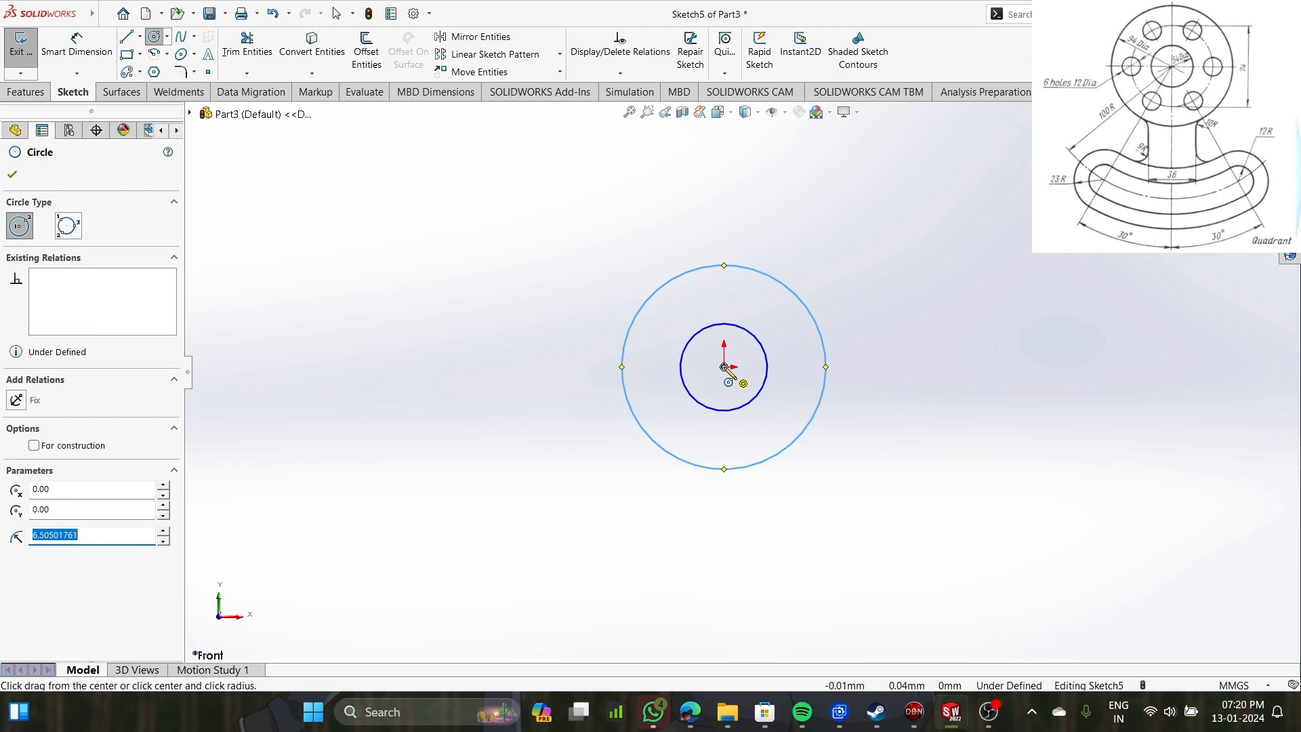
Draw a third, outermost circle centred on the origin, about 13.2 mm in radius.
left_click(903, 478)
scroll(949, 356, "up", 3)
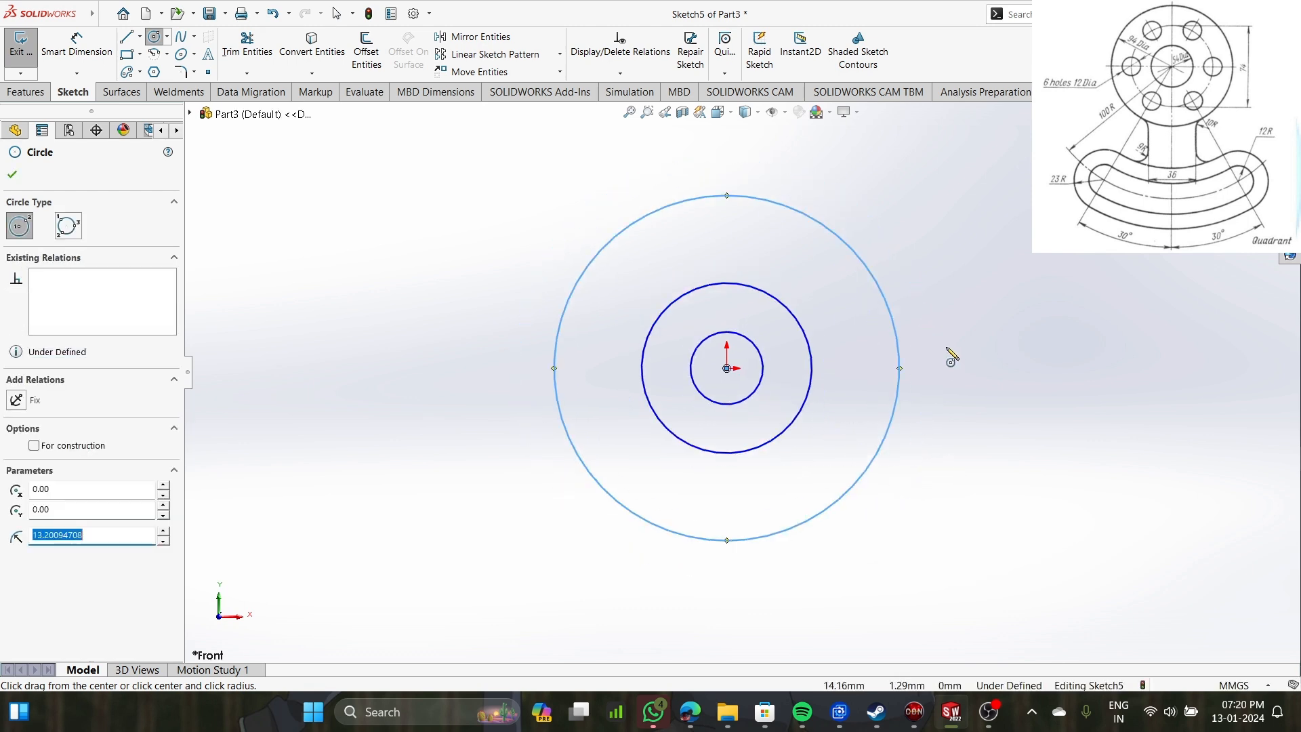
scroll(956, 363, "down", 2)
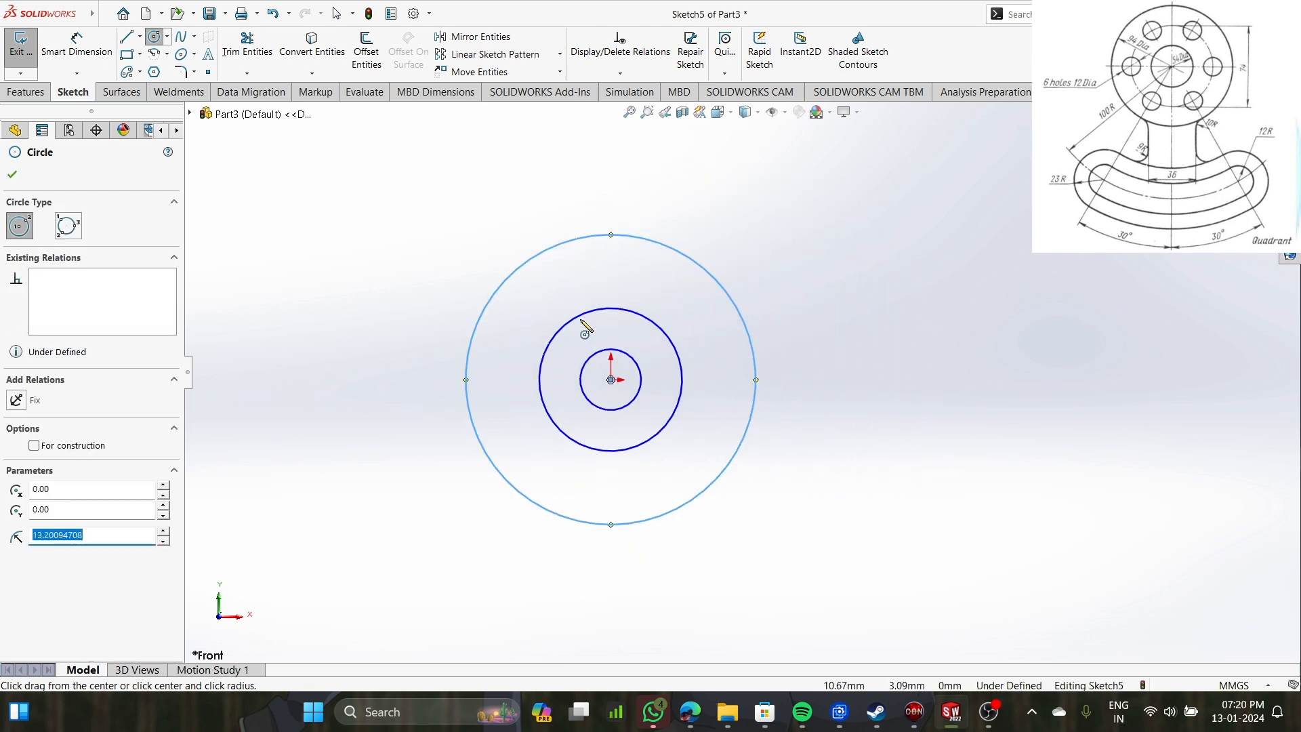
Dimension the innermost circle's diameter at 54 mm.
left_click(83, 56)
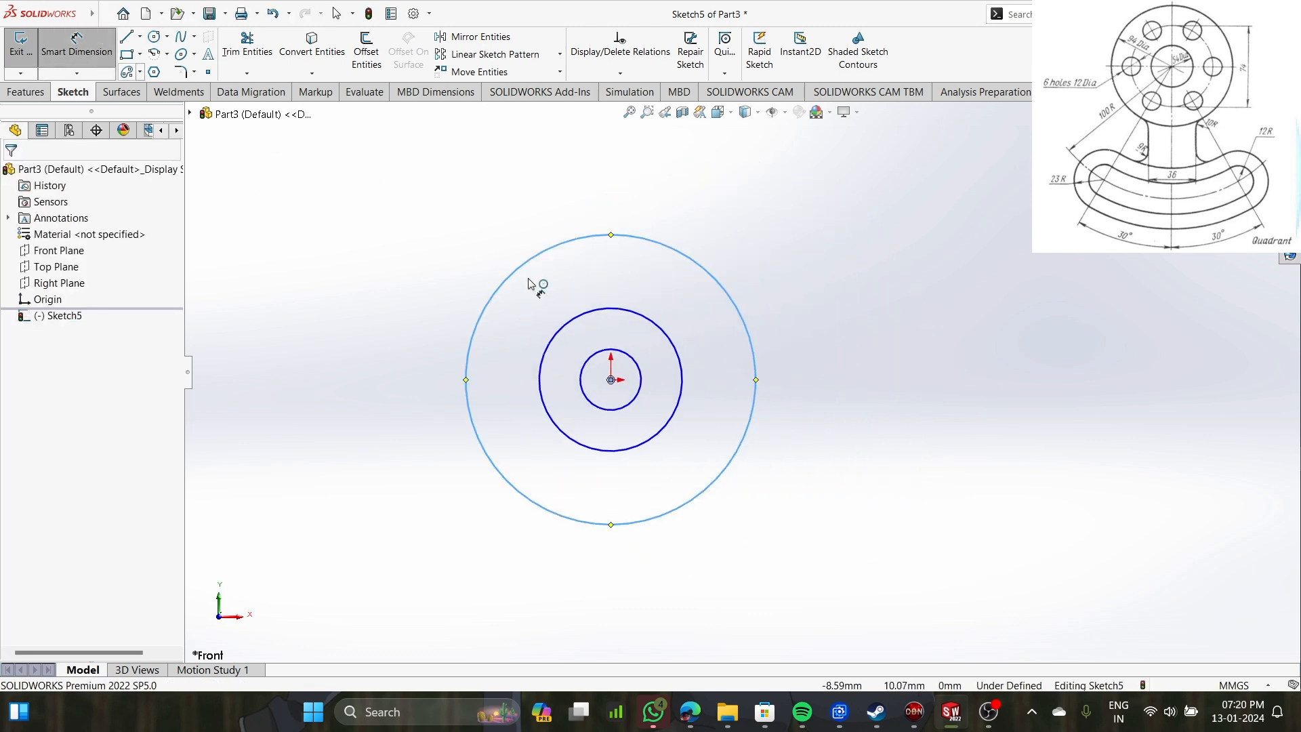
left_click(639, 382)
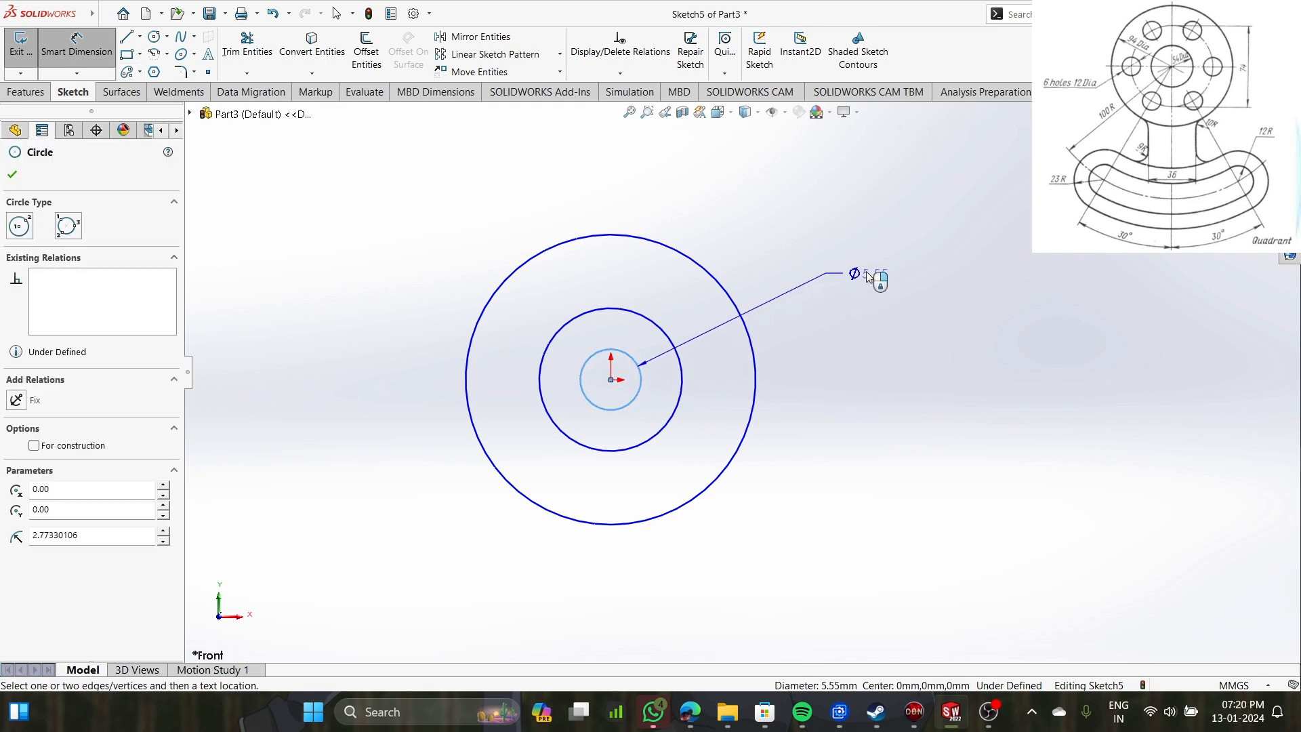
left_click(870, 280)
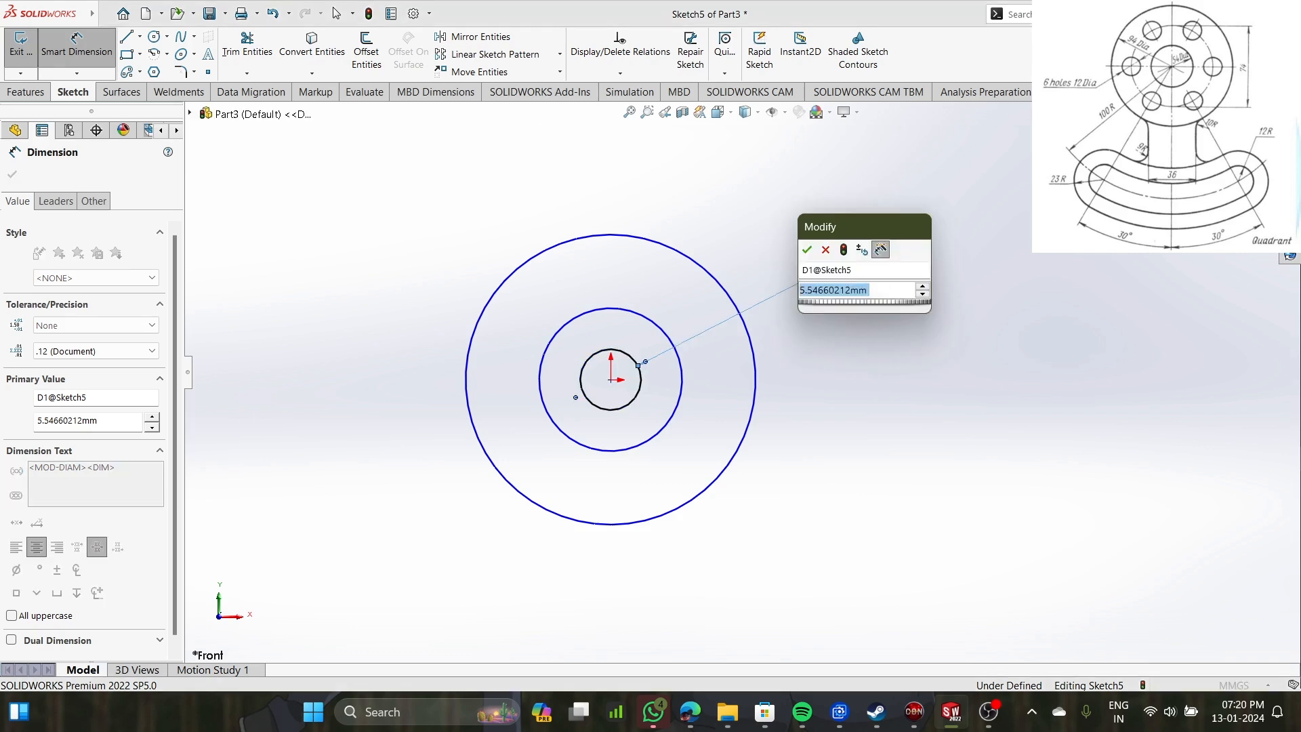
type("54")
key("Return")
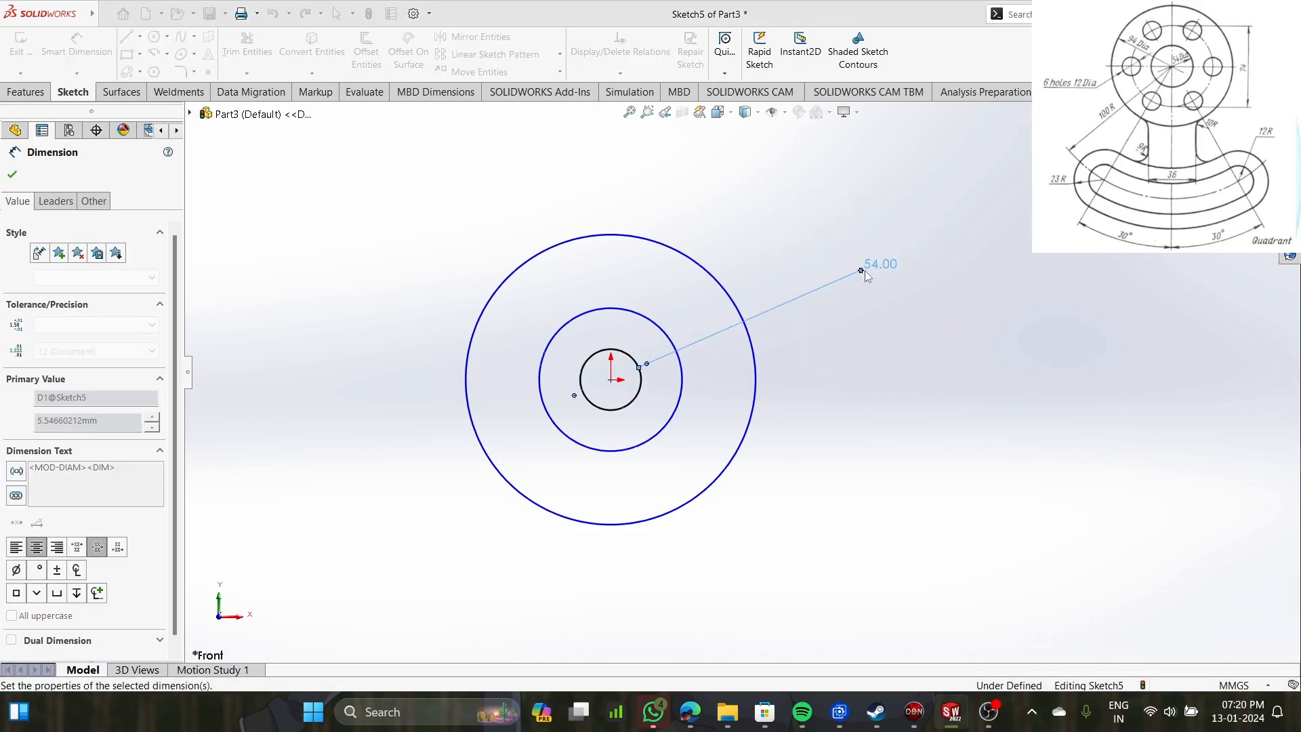
Dimension the middle circle's diameter at 74 mm.
left_click(679, 406)
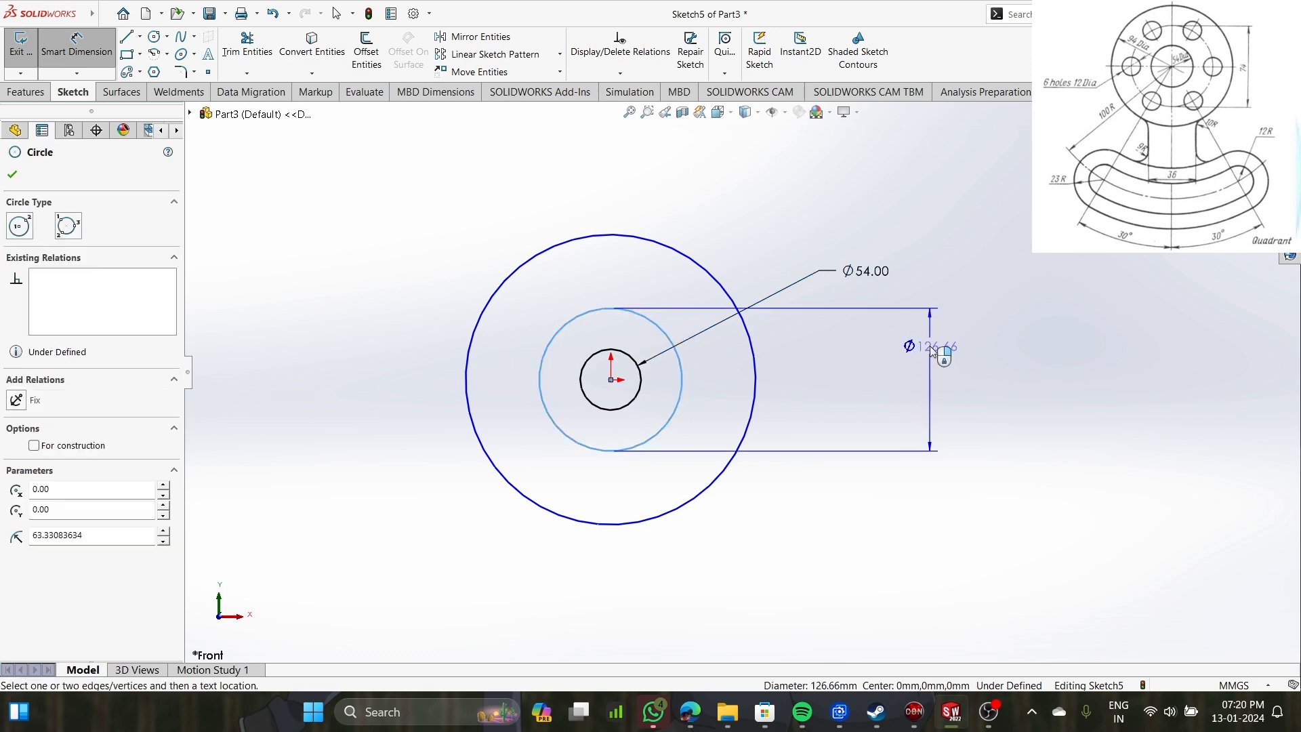
left_click(955, 383)
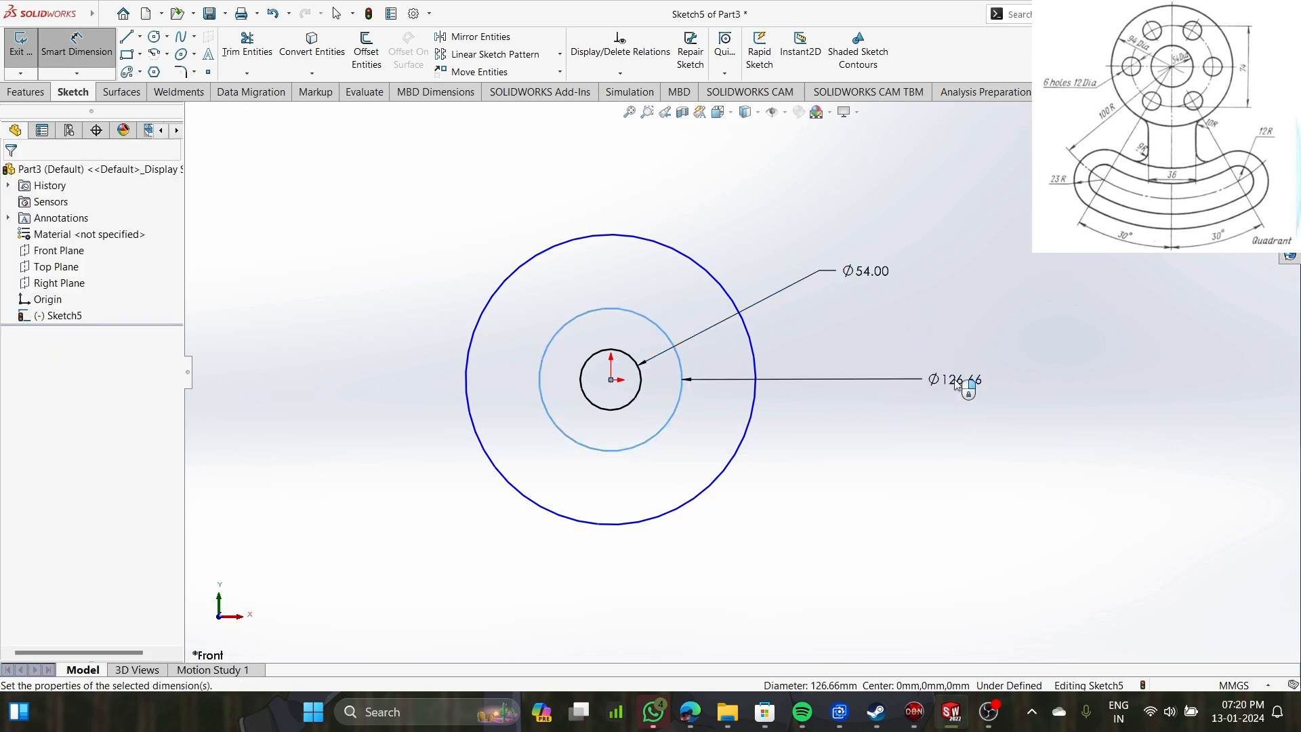
type("74")
key("Return")
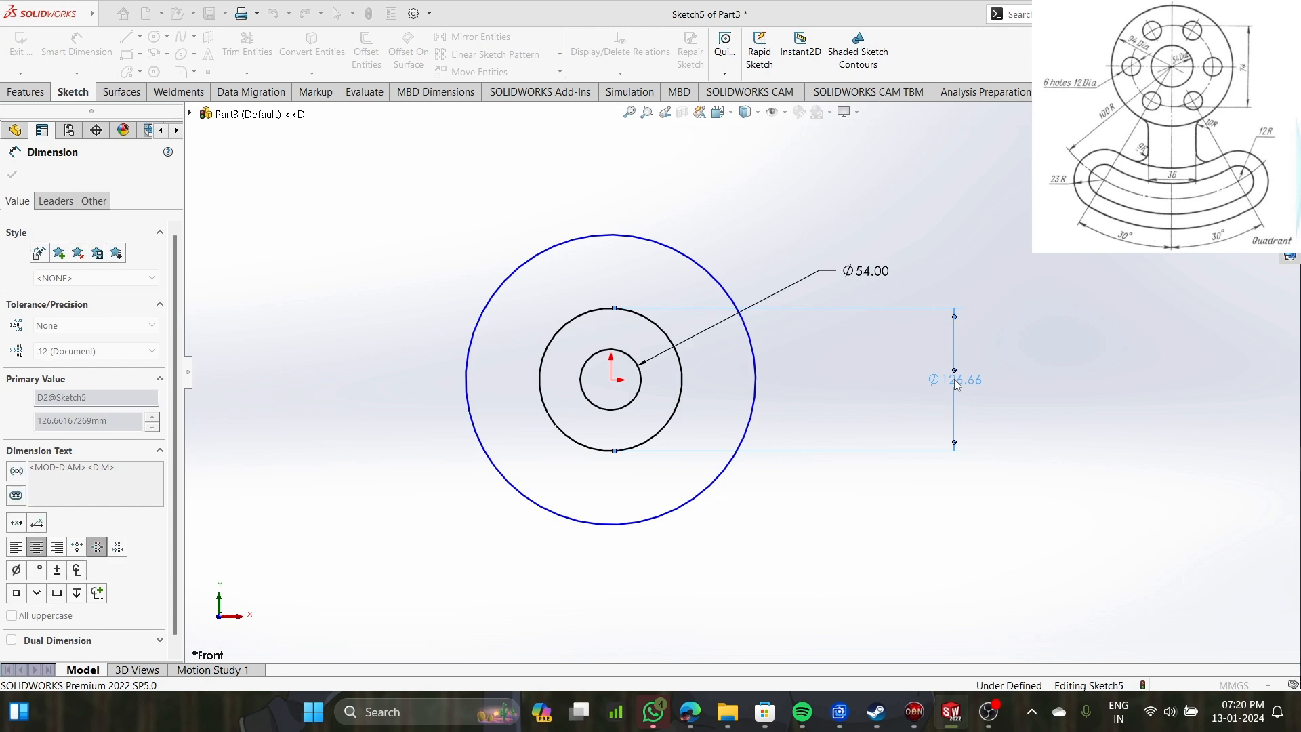
Dimension the outermost circle's diameter at 94 mm and finish dimensioning.
left_click(759, 401)
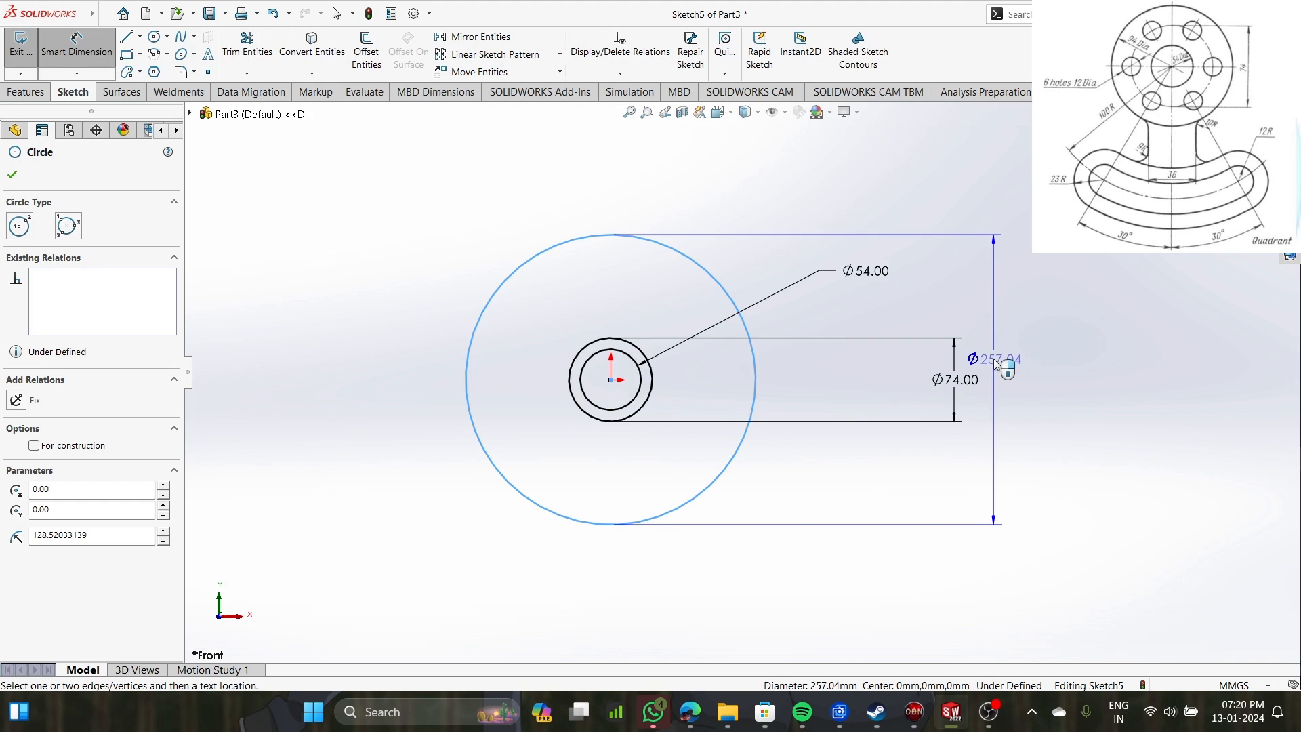
left_click(1018, 366)
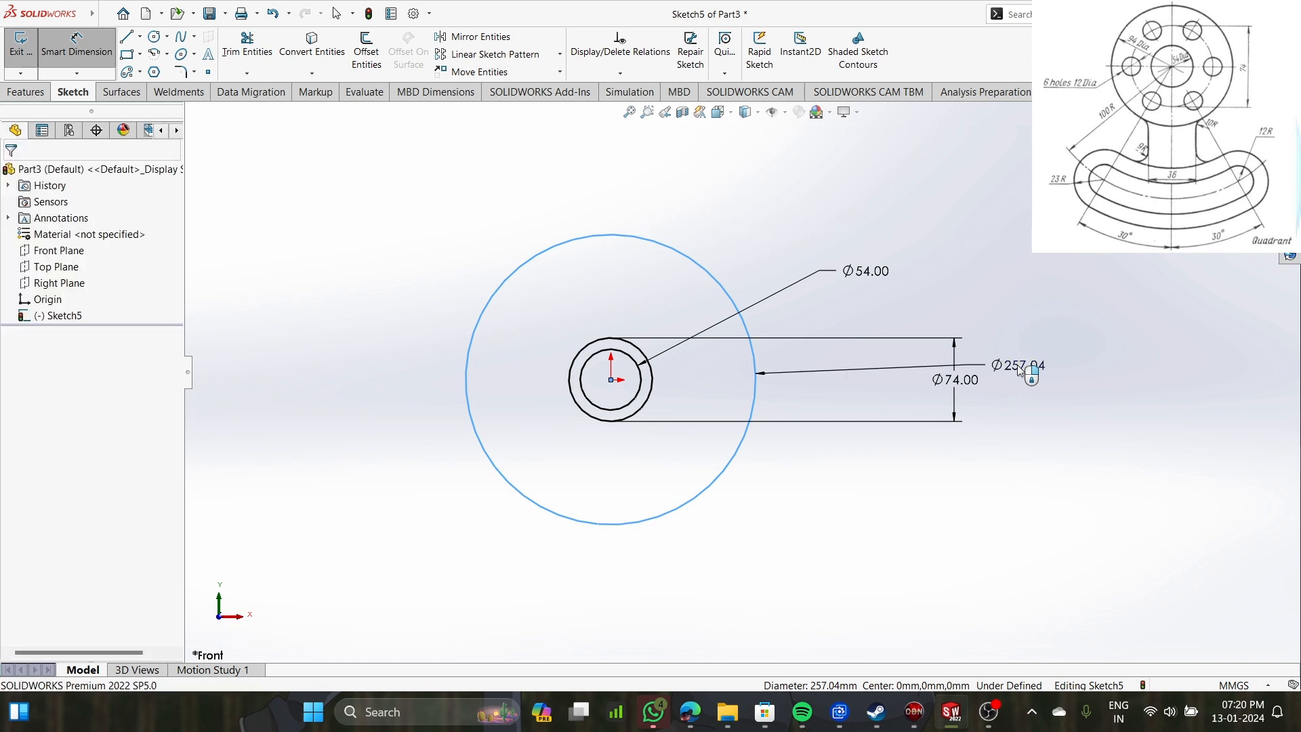
key("Return")
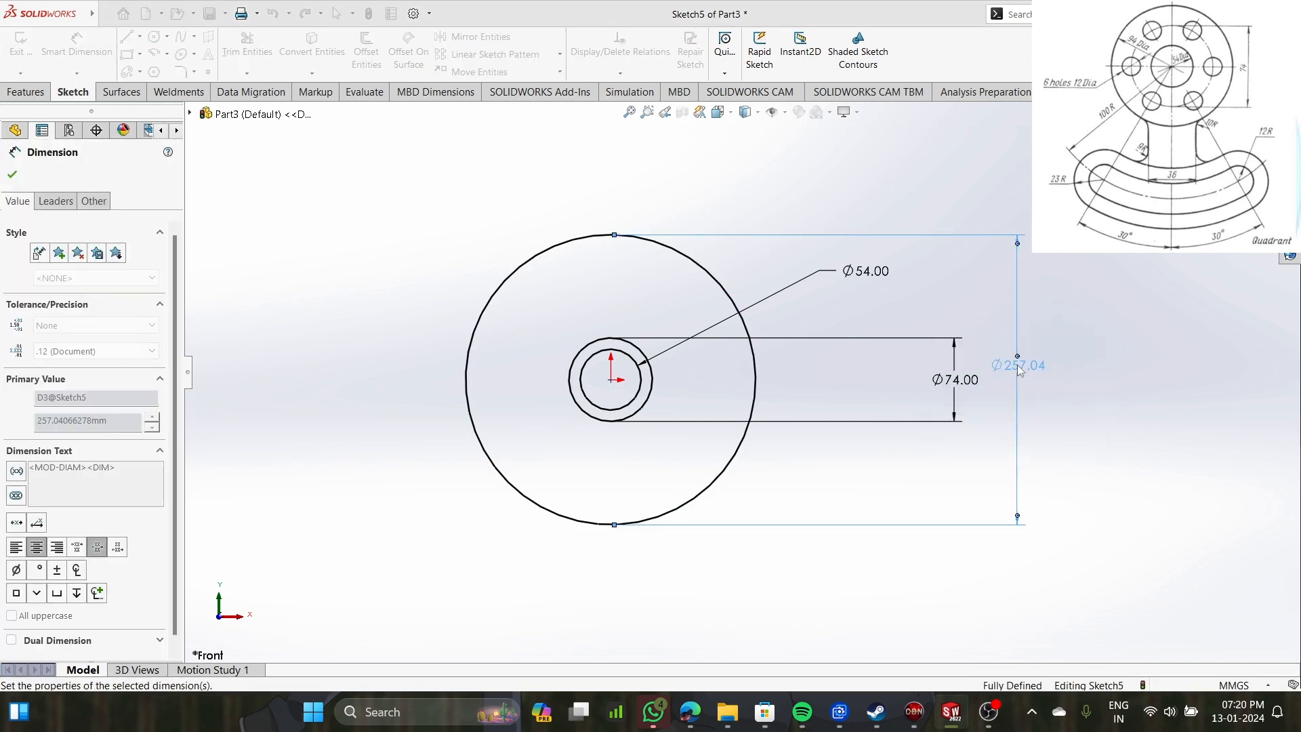
scroll(640, 409, "down", 2)
scroll(677, 390, "down", 4)
left_click(87, 45)
key("Escape")
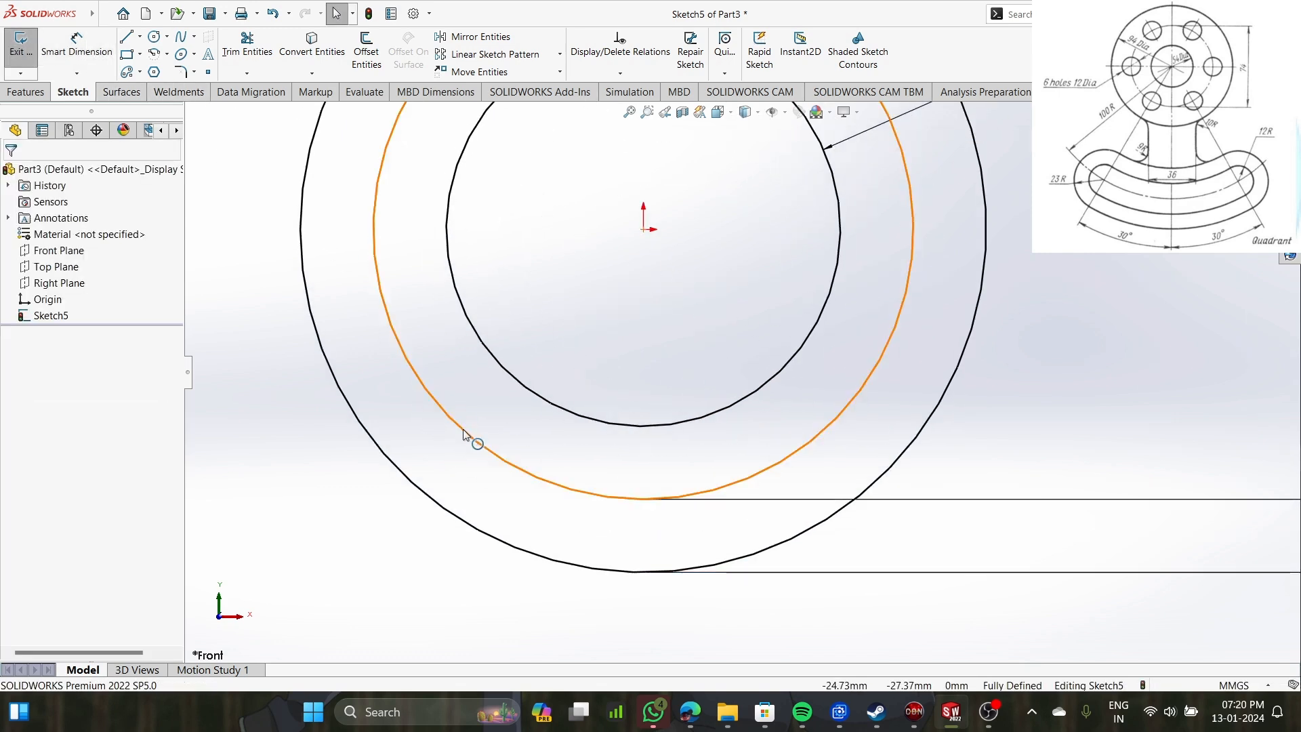
Convert the middle 74 mm circle to construction geometry and deselect it.
left_click(467, 437)
scroll(436, 256, "up", 3)
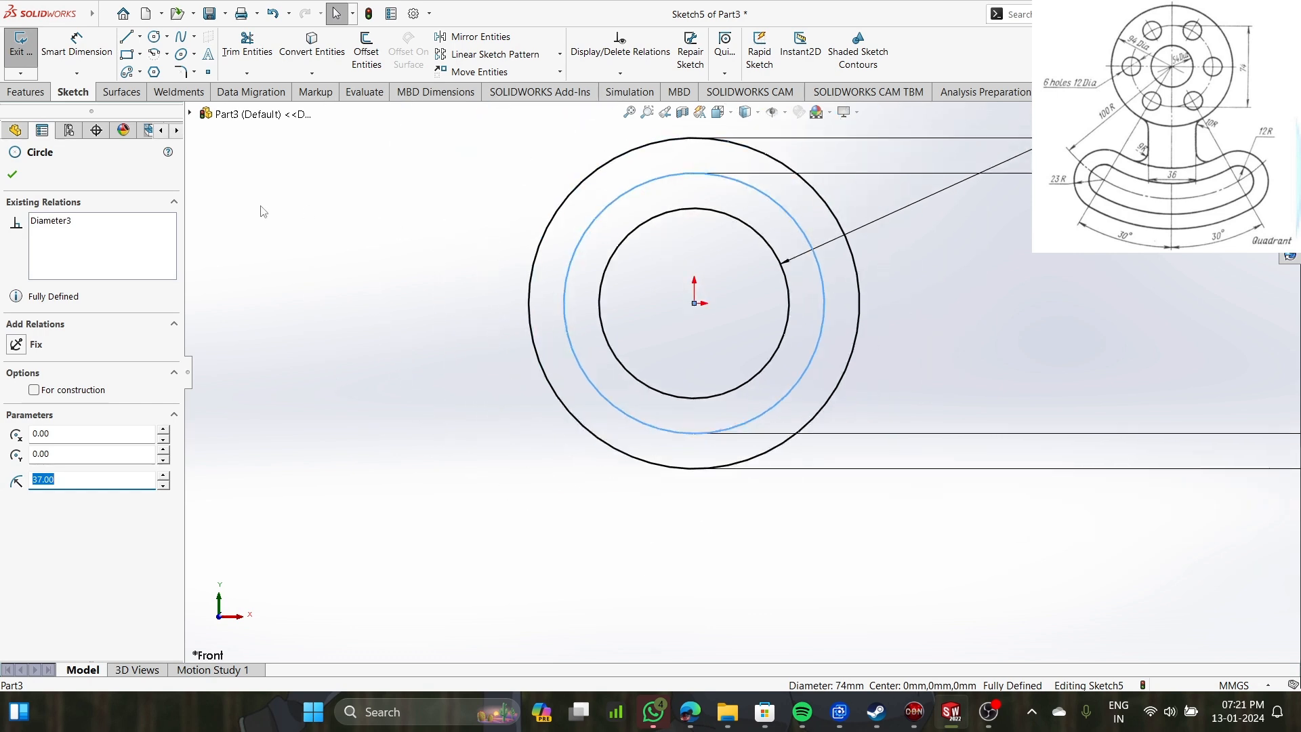
left_click(34, 391)
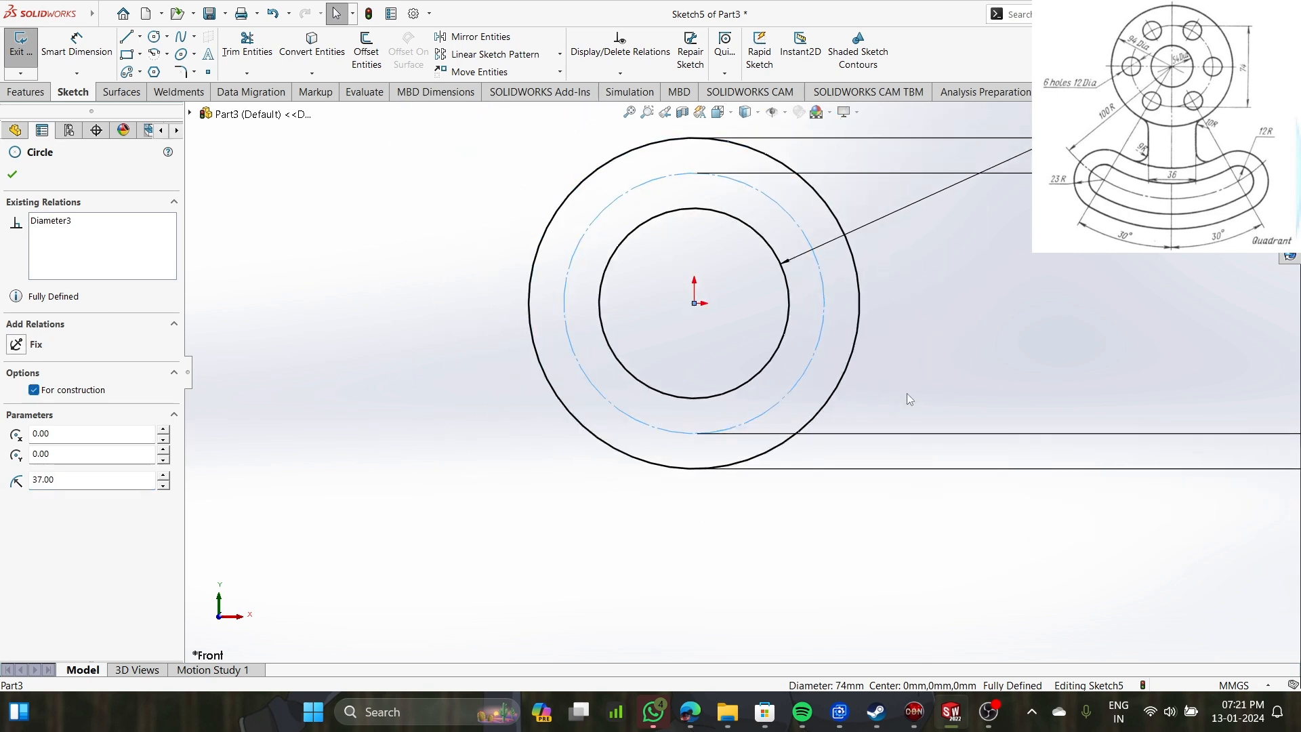
scroll(910, 401, "up", 3)
scroll(912, 402, "down", 2)
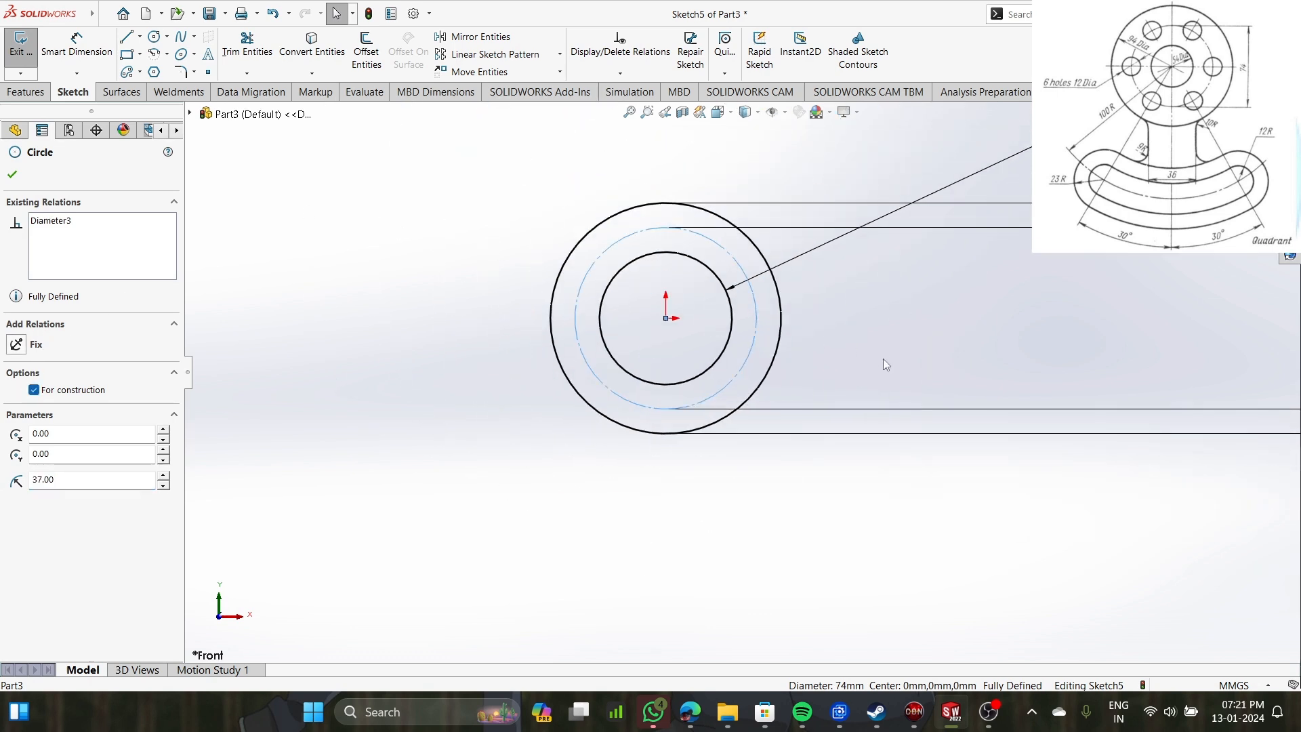
left_click(478, 352)
scroll(876, 477, "up", 1)
scroll(876, 478, "down", 1)
scroll(876, 478, "up", 1)
scroll(874, 476, "down", 1)
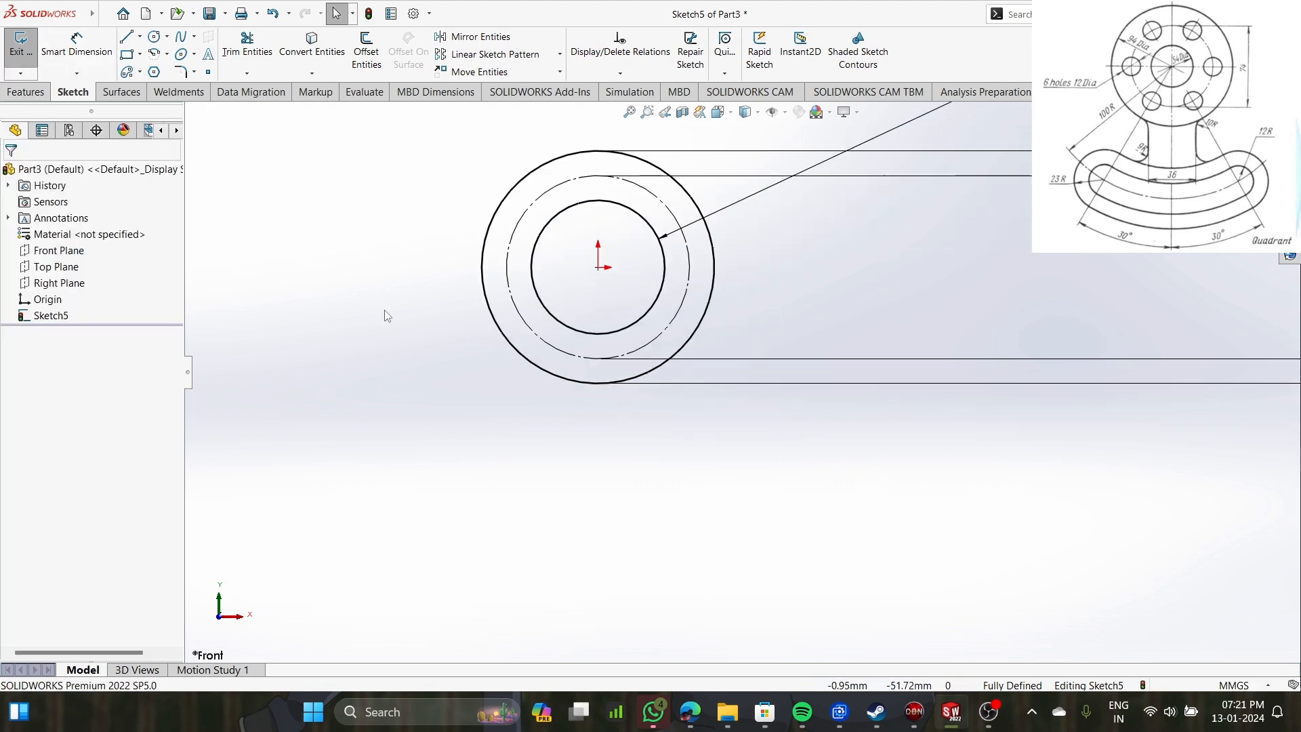
left_click(127, 72)
left_click(139, 72)
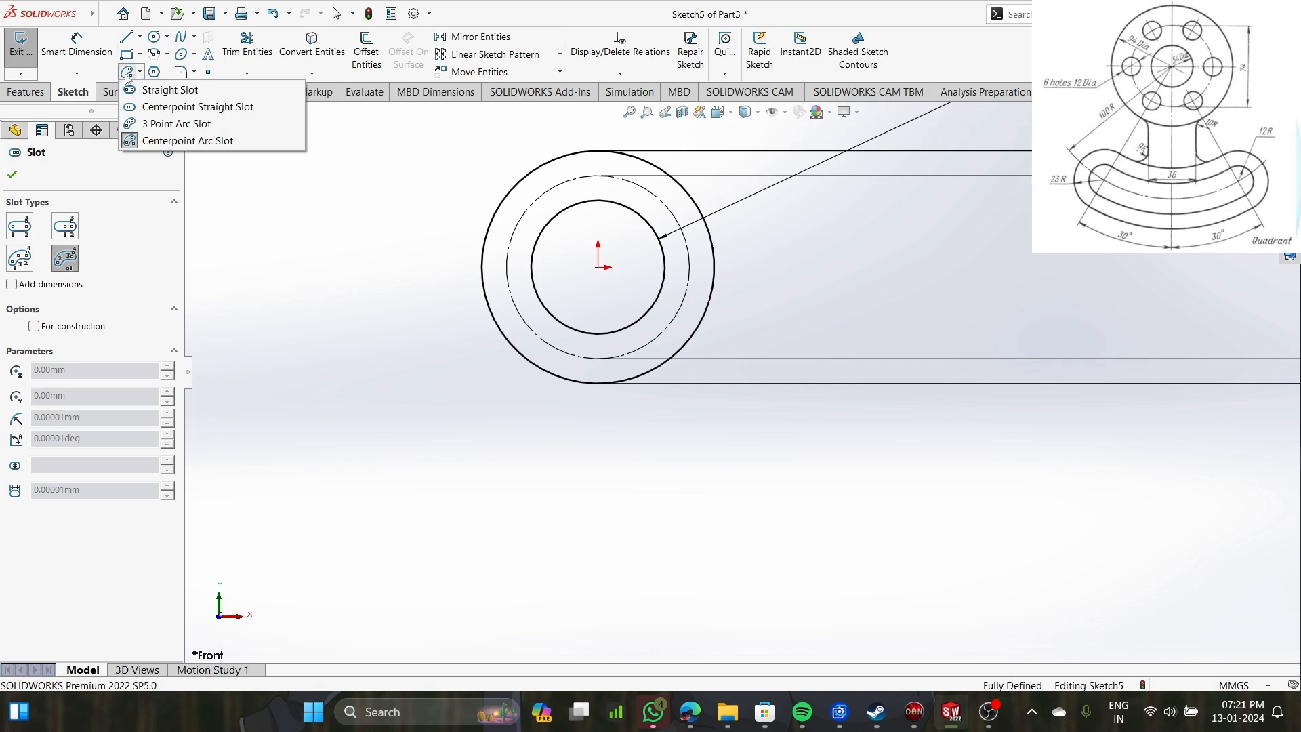
key("Escape")
key("Escape")
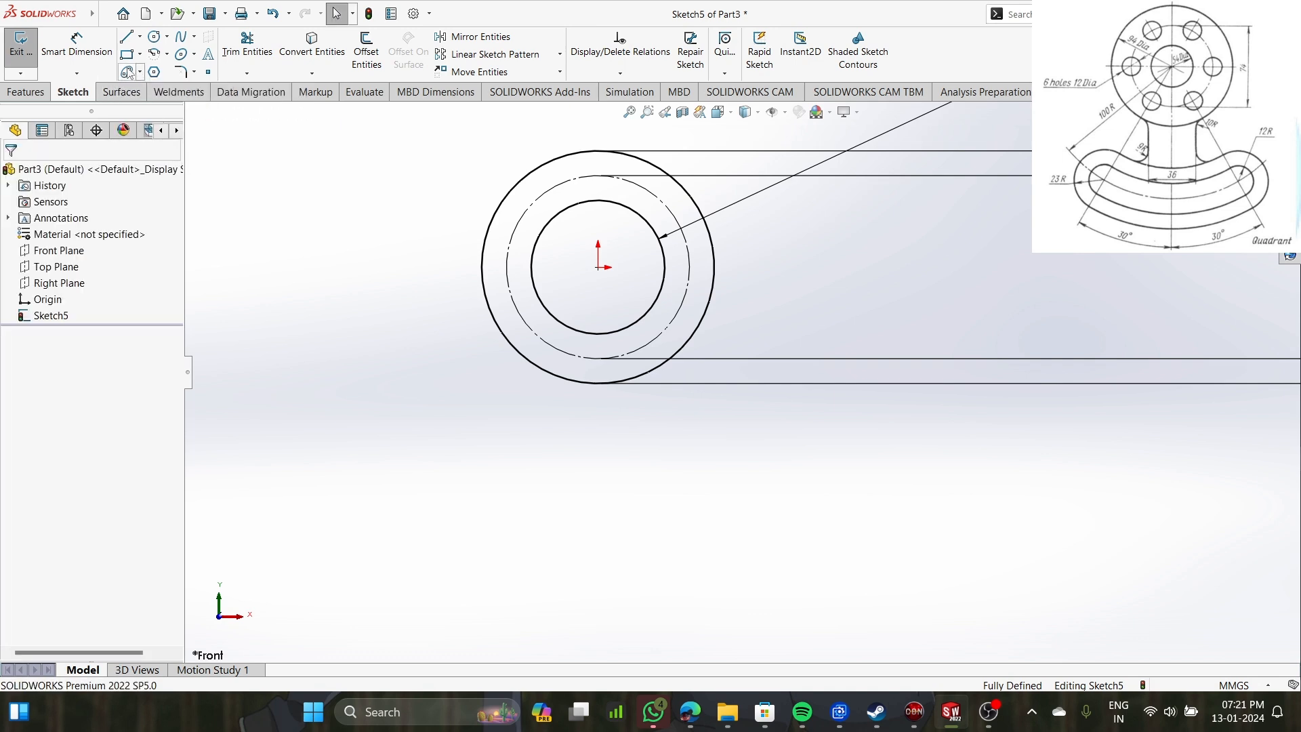
key("Return")
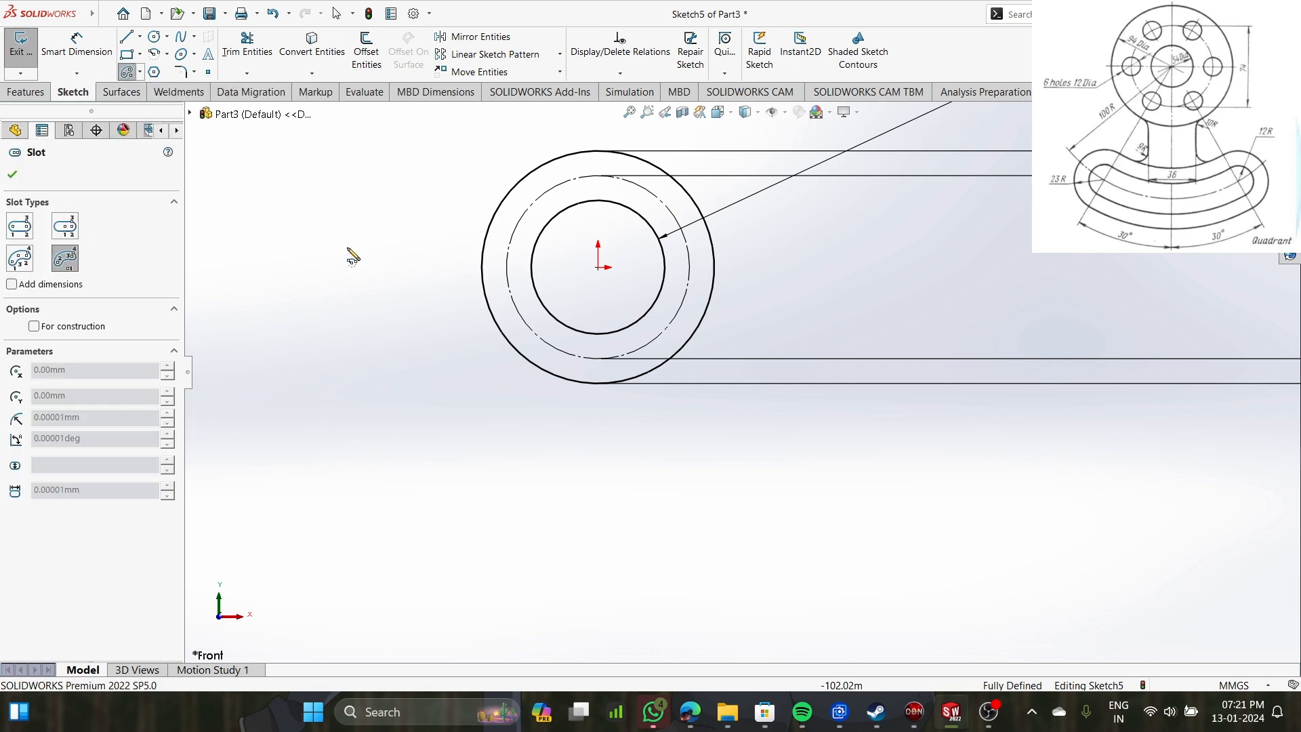
left_click(597, 268)
scroll(637, 460, "up", 3)
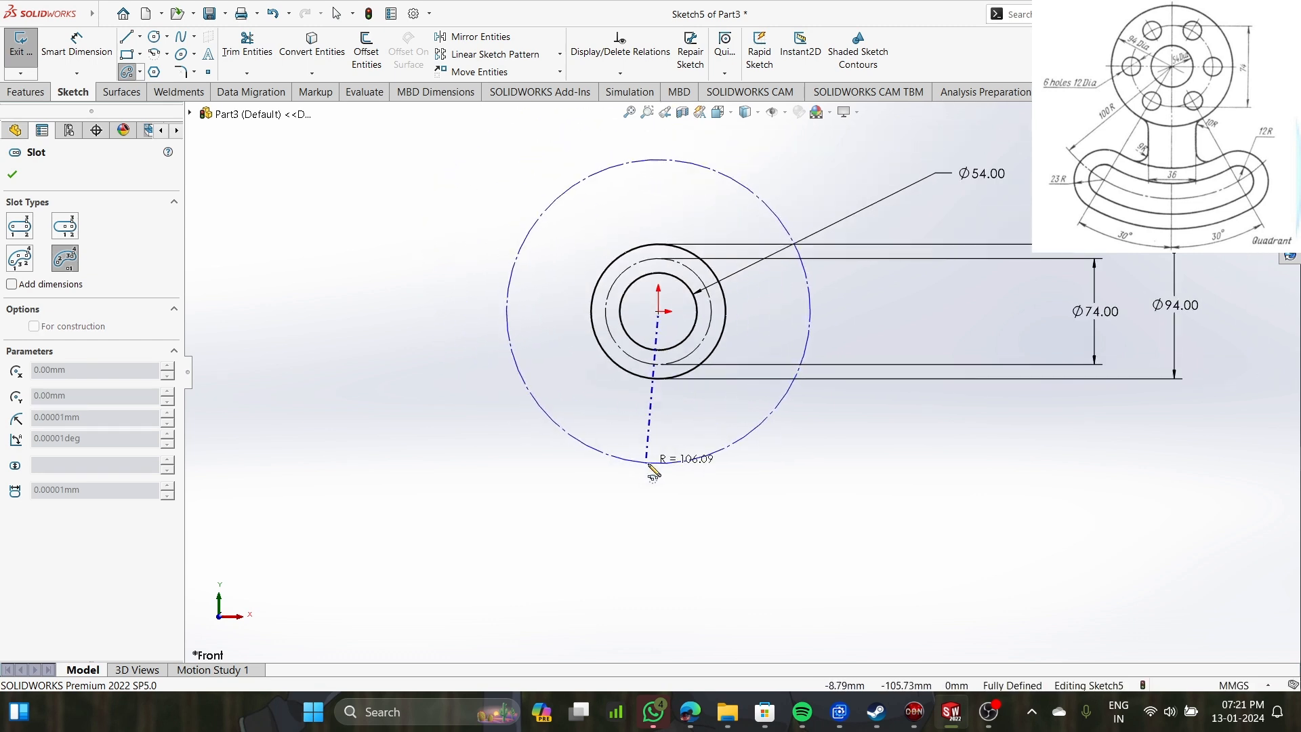
left_click(516, 427)
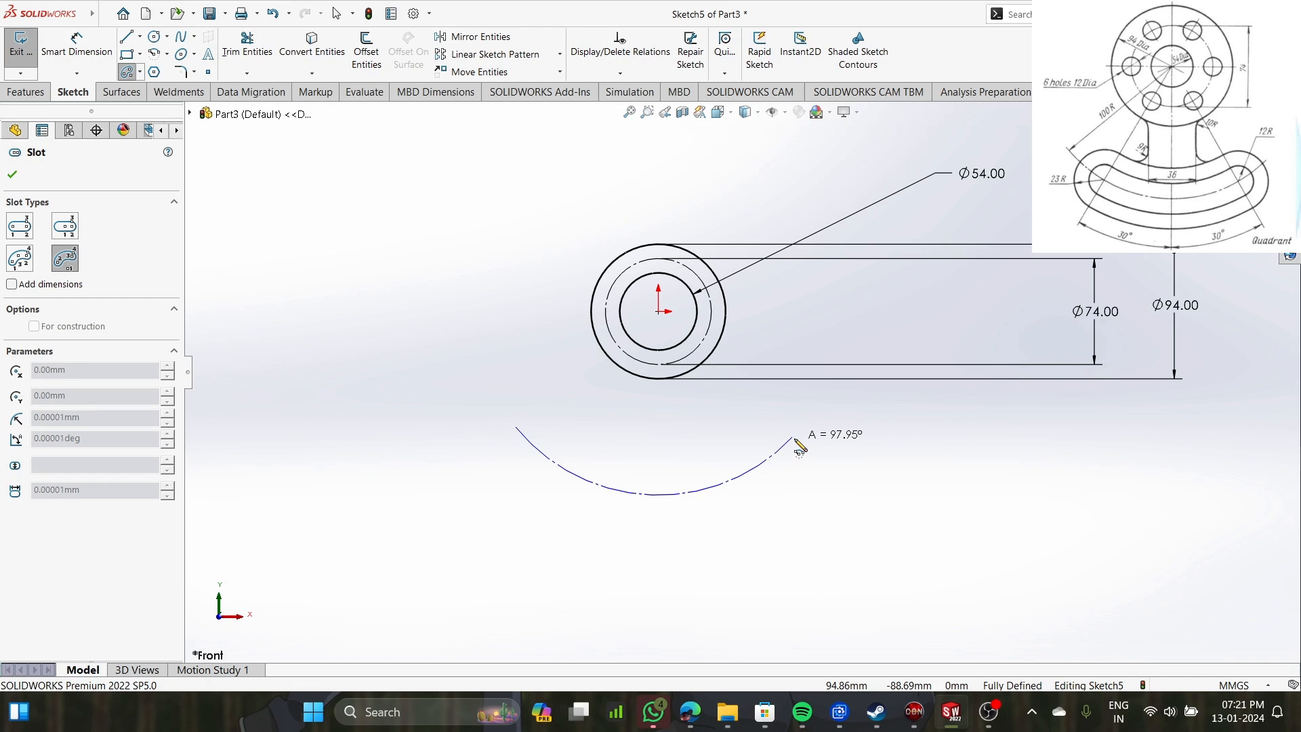
key("Escape")
Draw a vertical centerline through the origin, extending well above and below the circles.
left_click(141, 38)
left_click(149, 52)
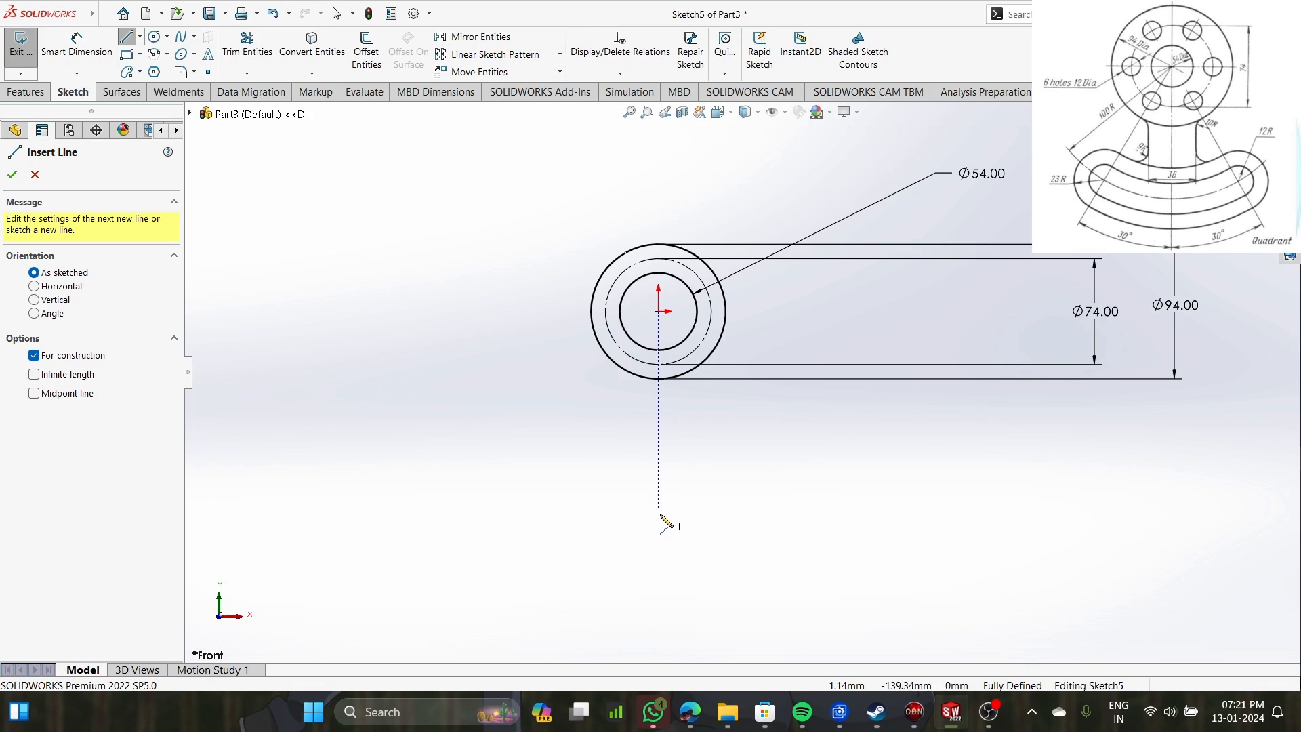
left_click(658, 633)
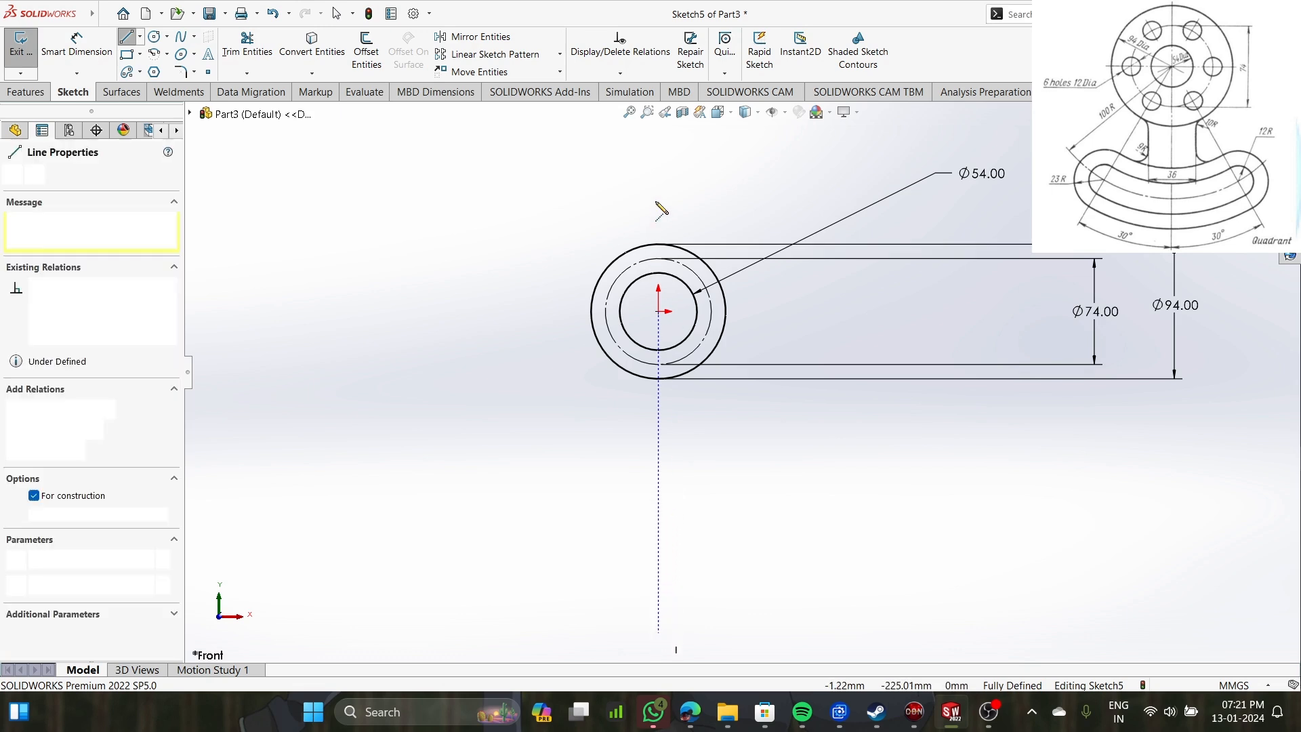
left_click(658, 125)
key("Escape")
Draw a horizontal centerline through the origin, extending beyond the circles on both sides.
left_click(142, 39)
left_click(163, 71)
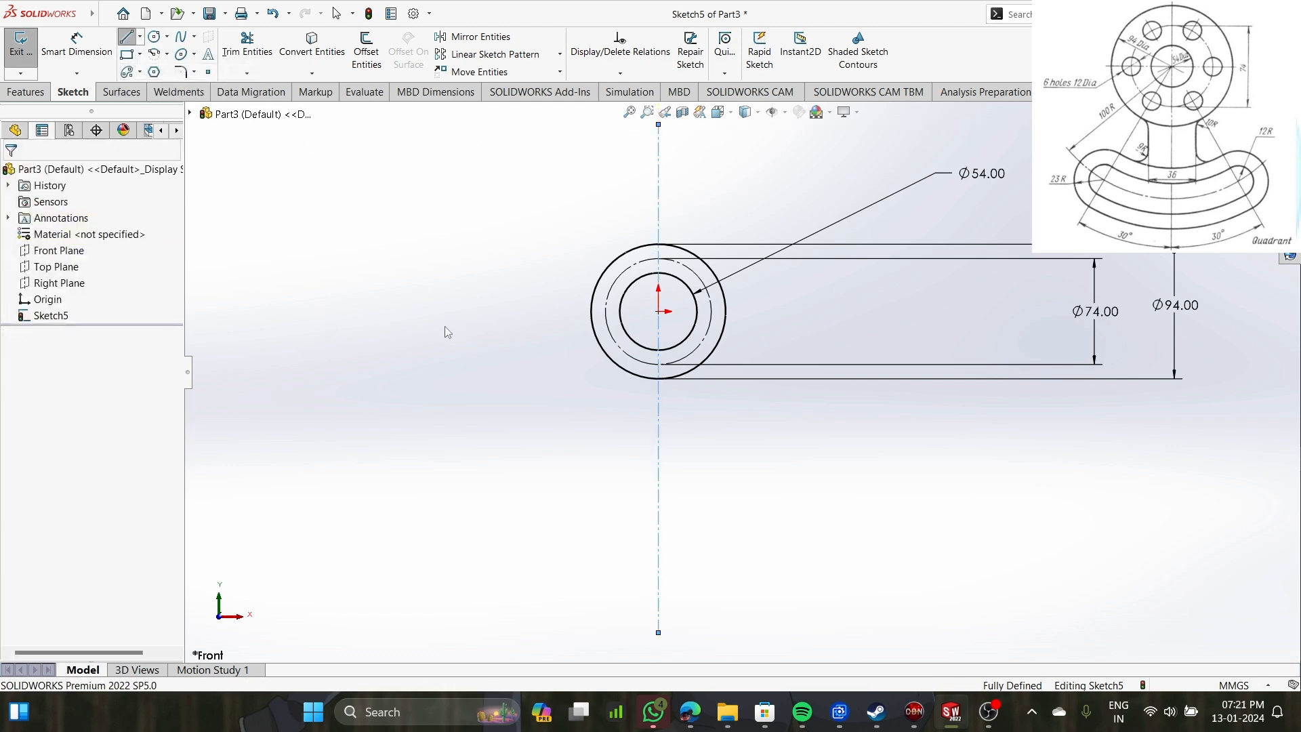
left_click(356, 312)
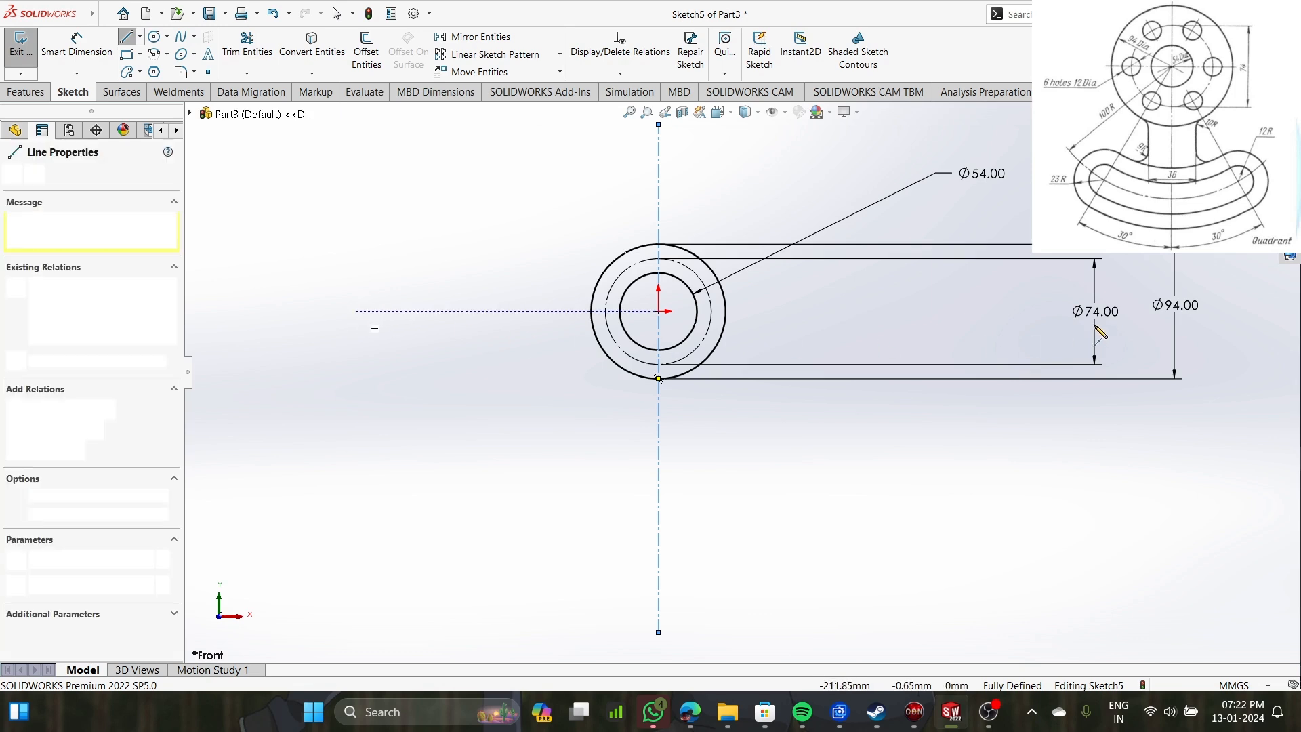
left_click(1057, 312)
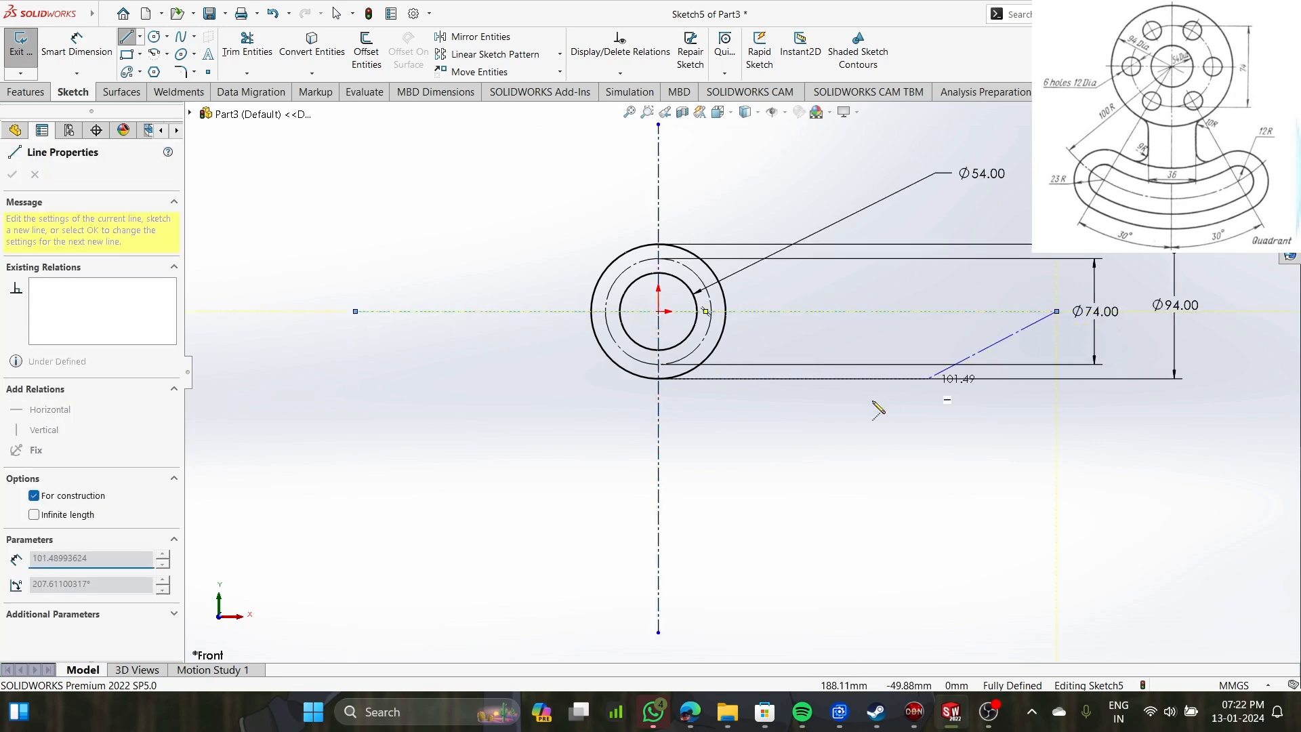
key("Escape")
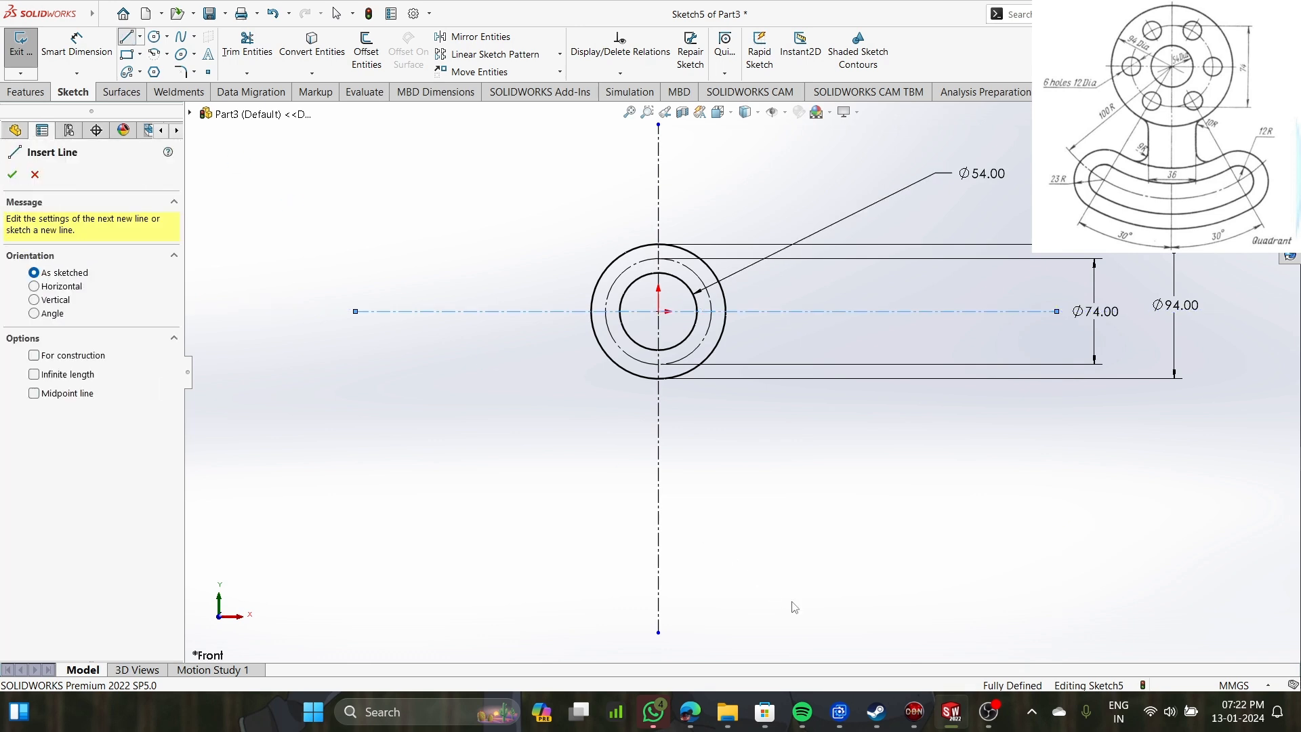
scroll(791, 605, "up", 2)
scroll(744, 340, "down", 3)
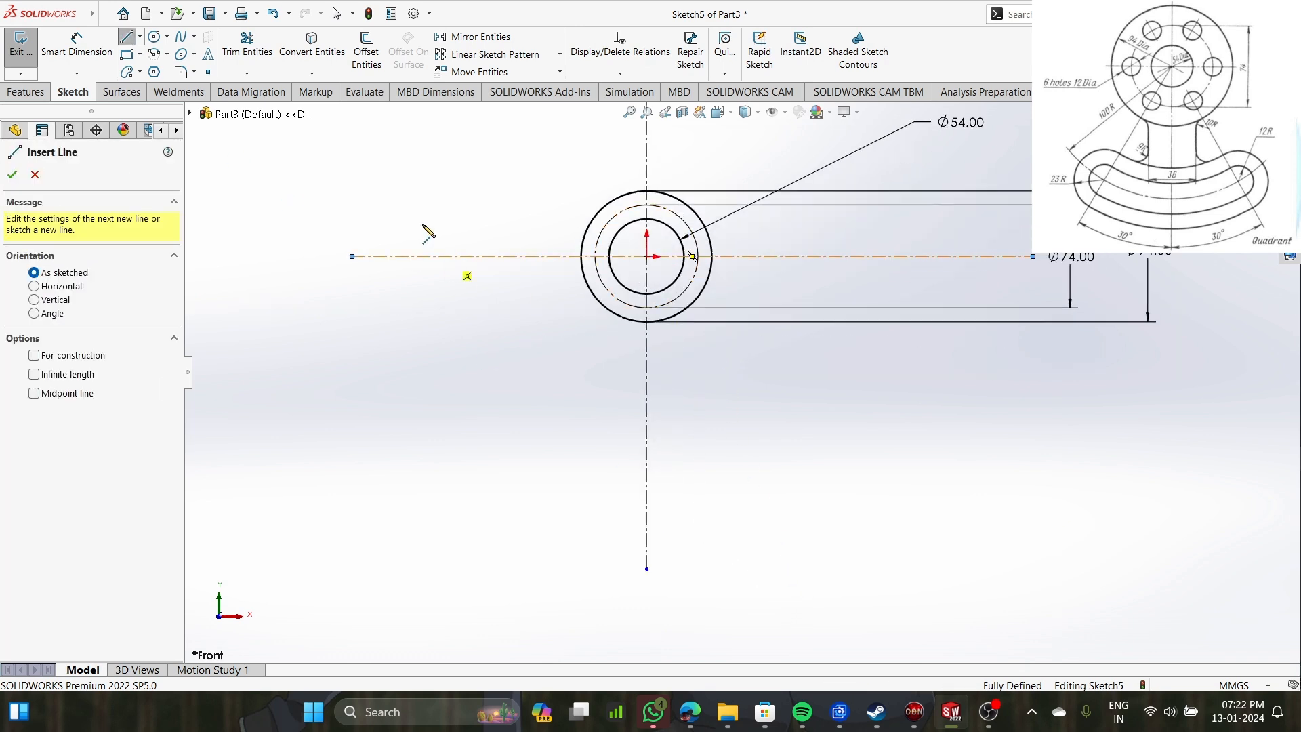
left_click(140, 73)
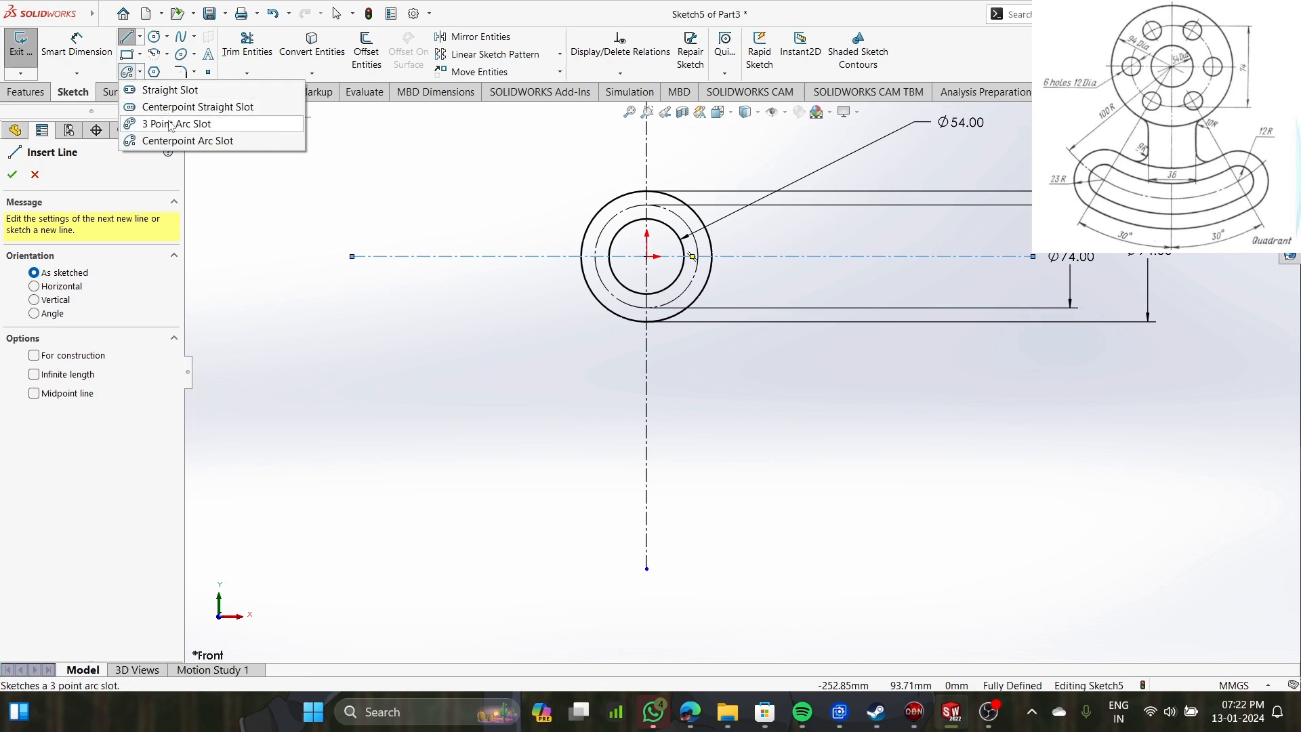
left_click(170, 124)
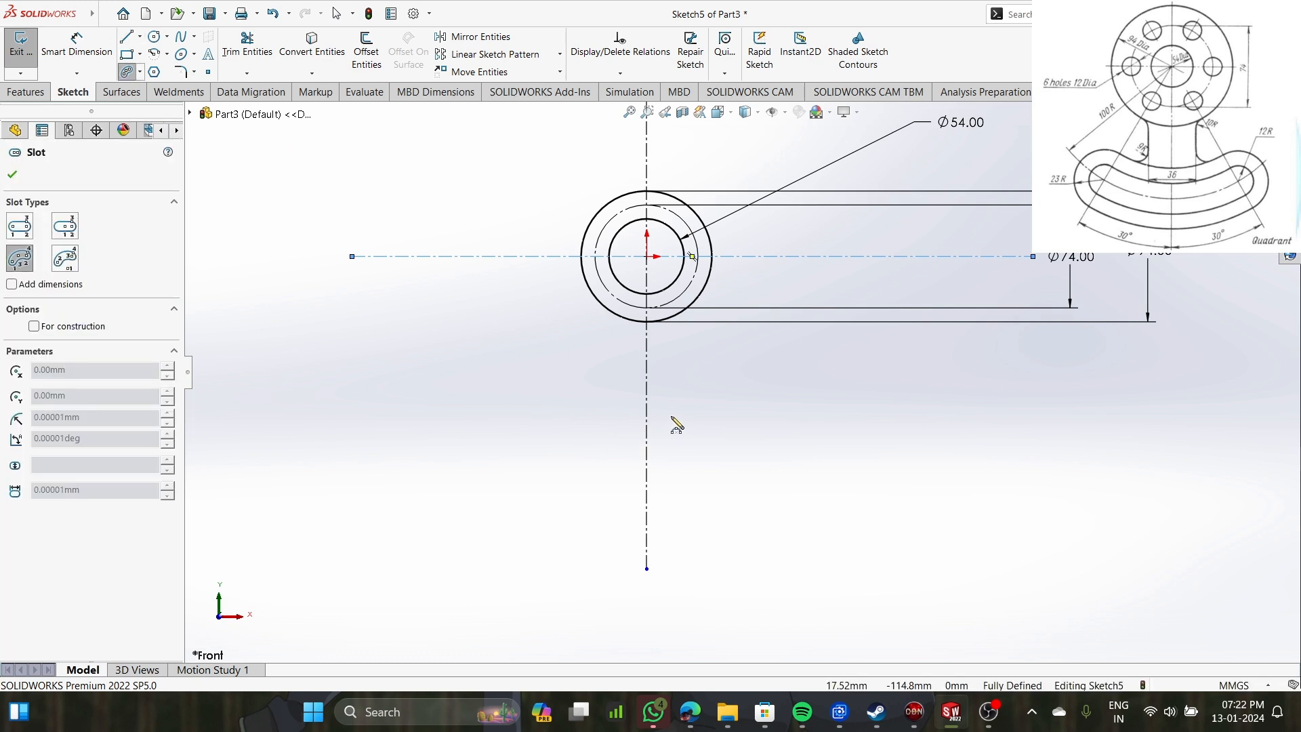
scroll(674, 424, "down", 1)
scroll(677, 423, "down", 1)
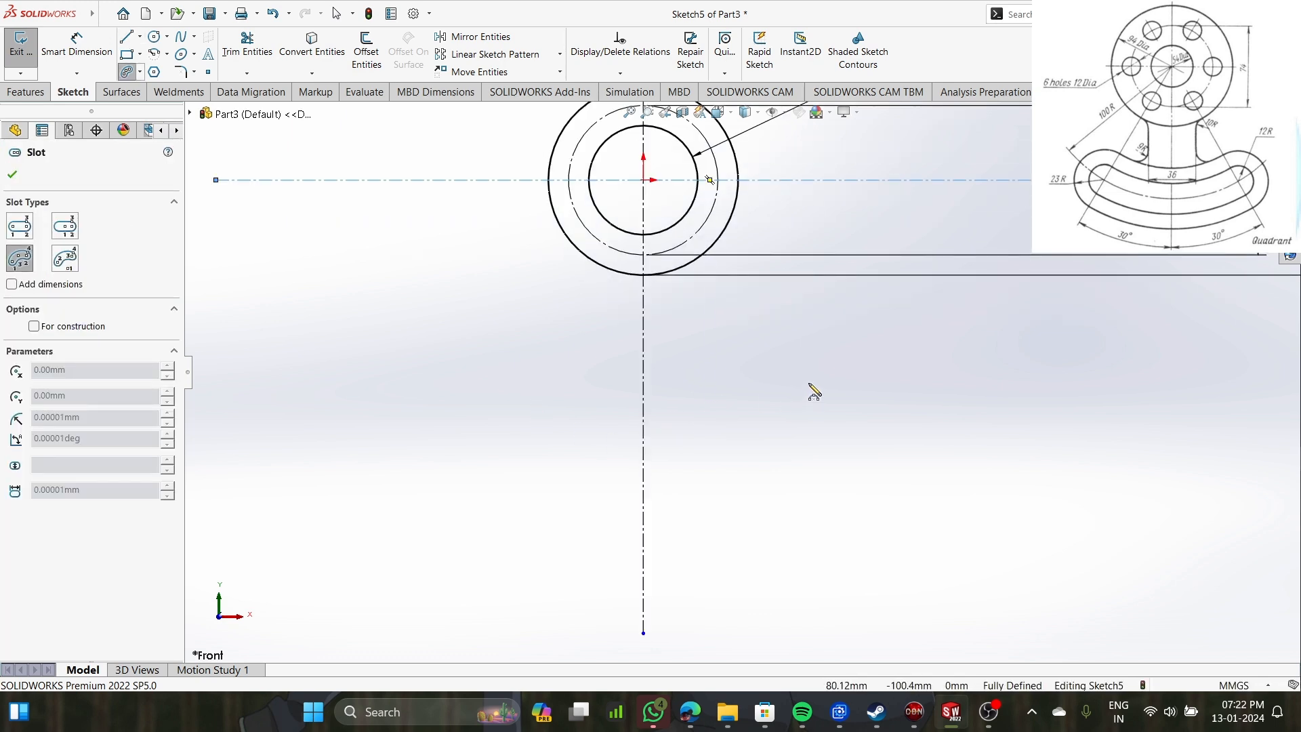
left_click(856, 375)
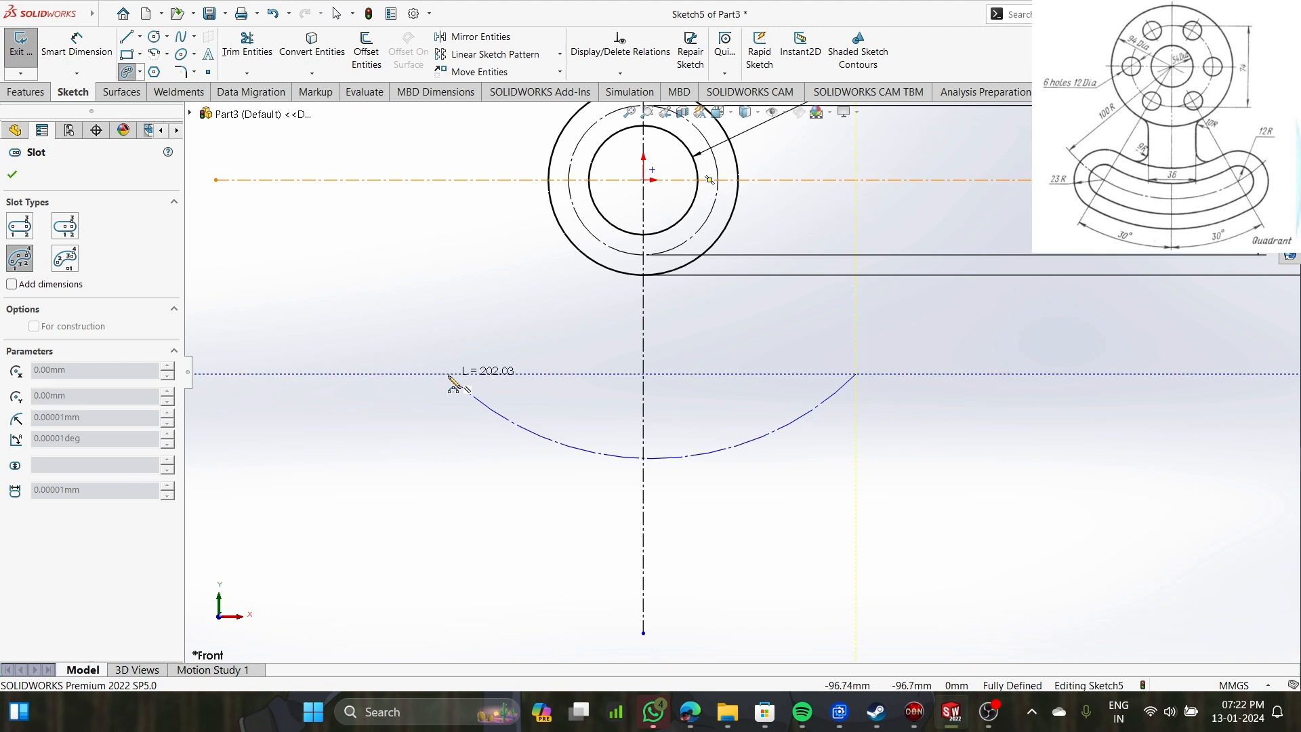
key("Escape")
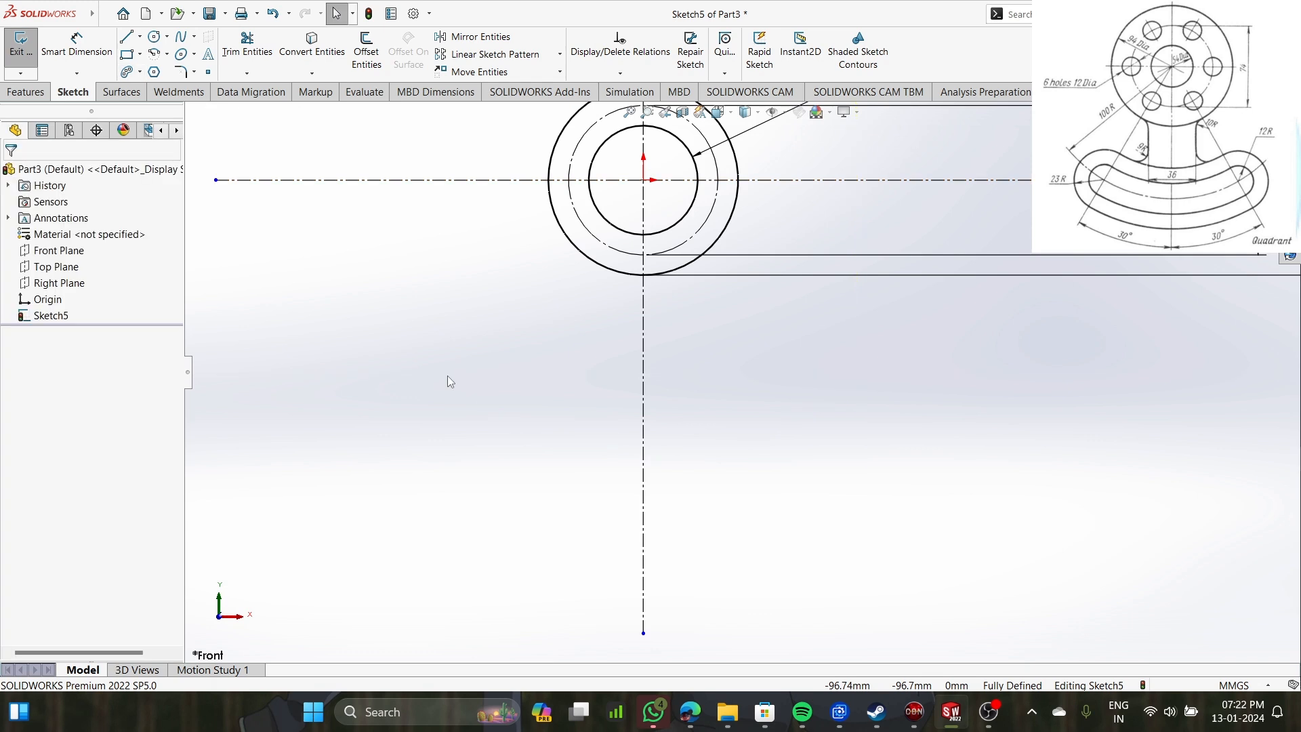
Draw a long horizontal centerline below the hub circles, crossing the vertical centerline.
left_click(141, 37)
left_click(163, 72)
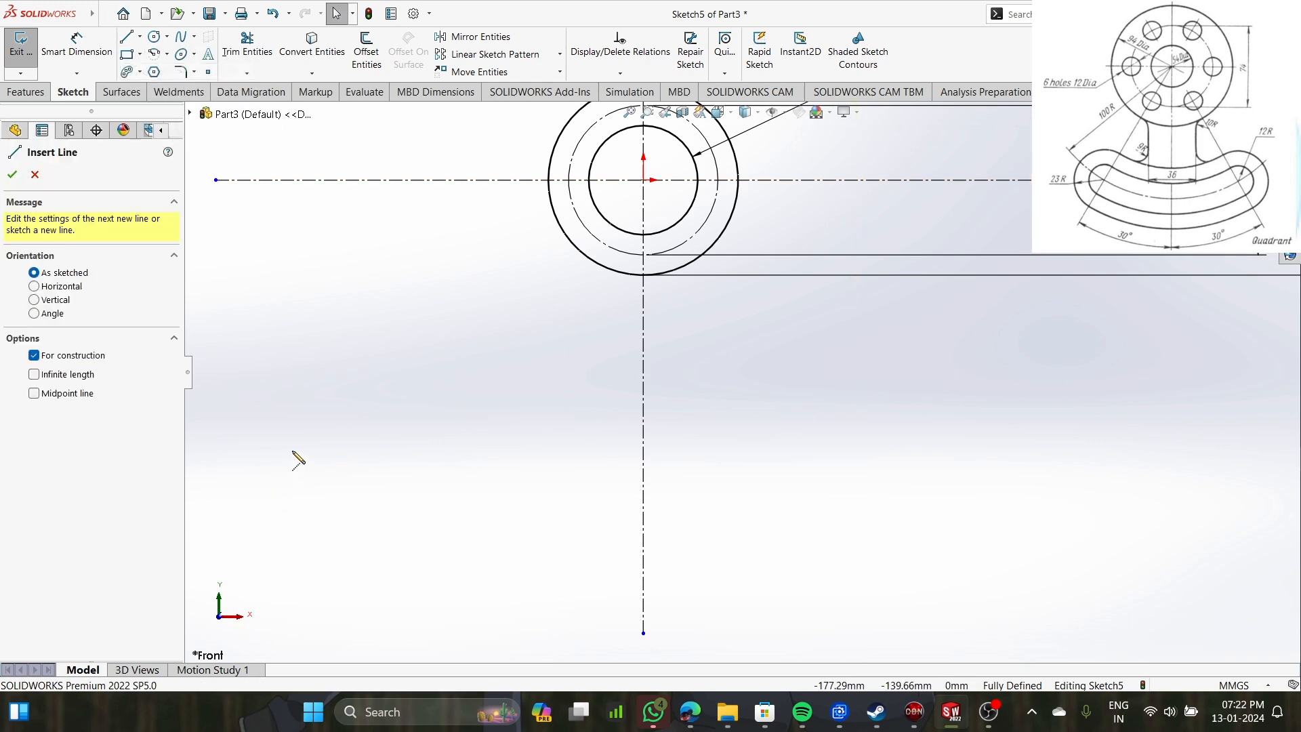
left_click(283, 416)
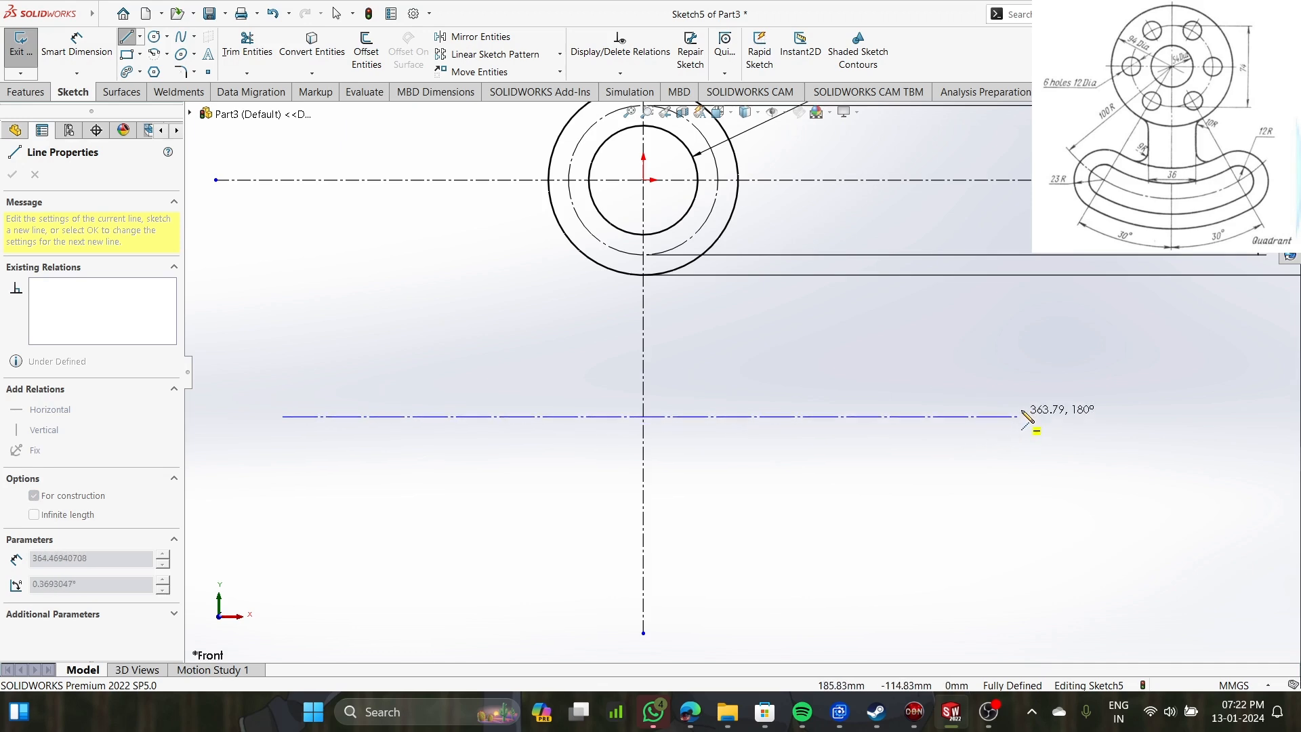
left_click(1058, 417)
key("Escape")
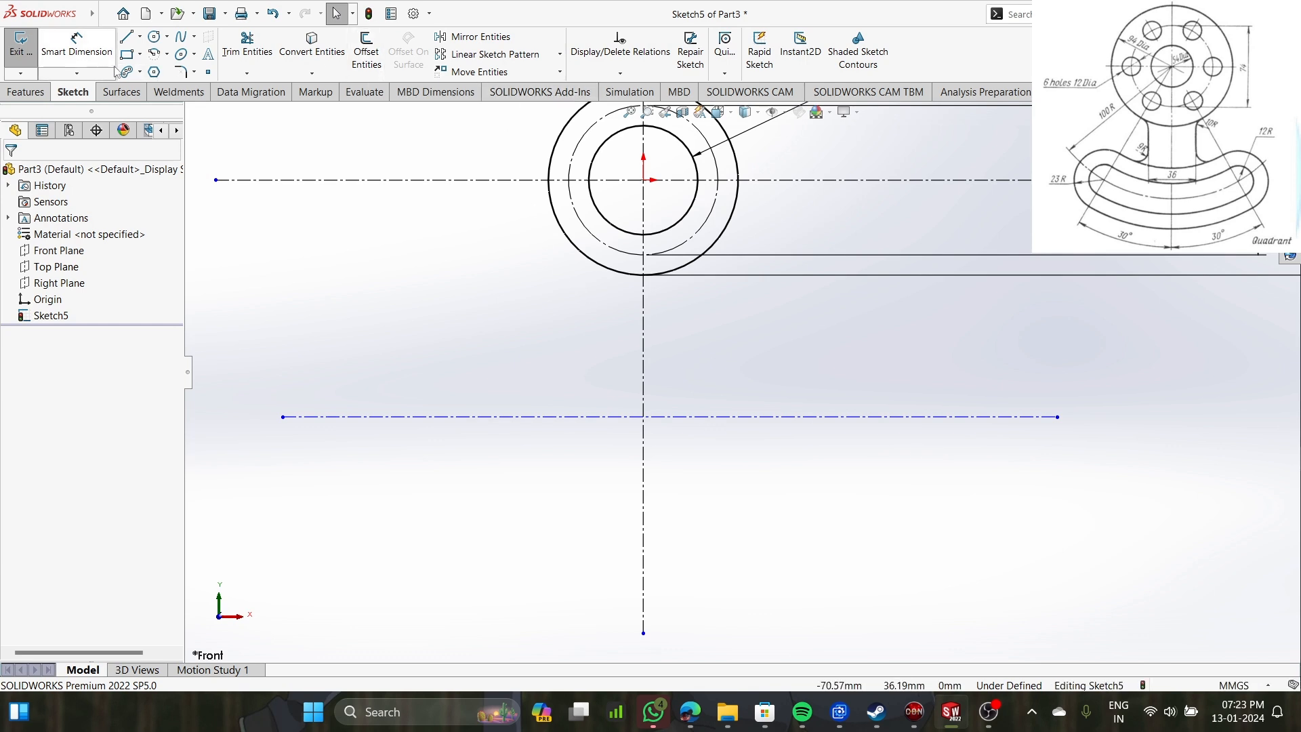
Sketch a centerpoint arc slot about the origin, ending on the lower centerline, about 165 mm in radius, 90° in span and 45 mm wide.
left_click(140, 72)
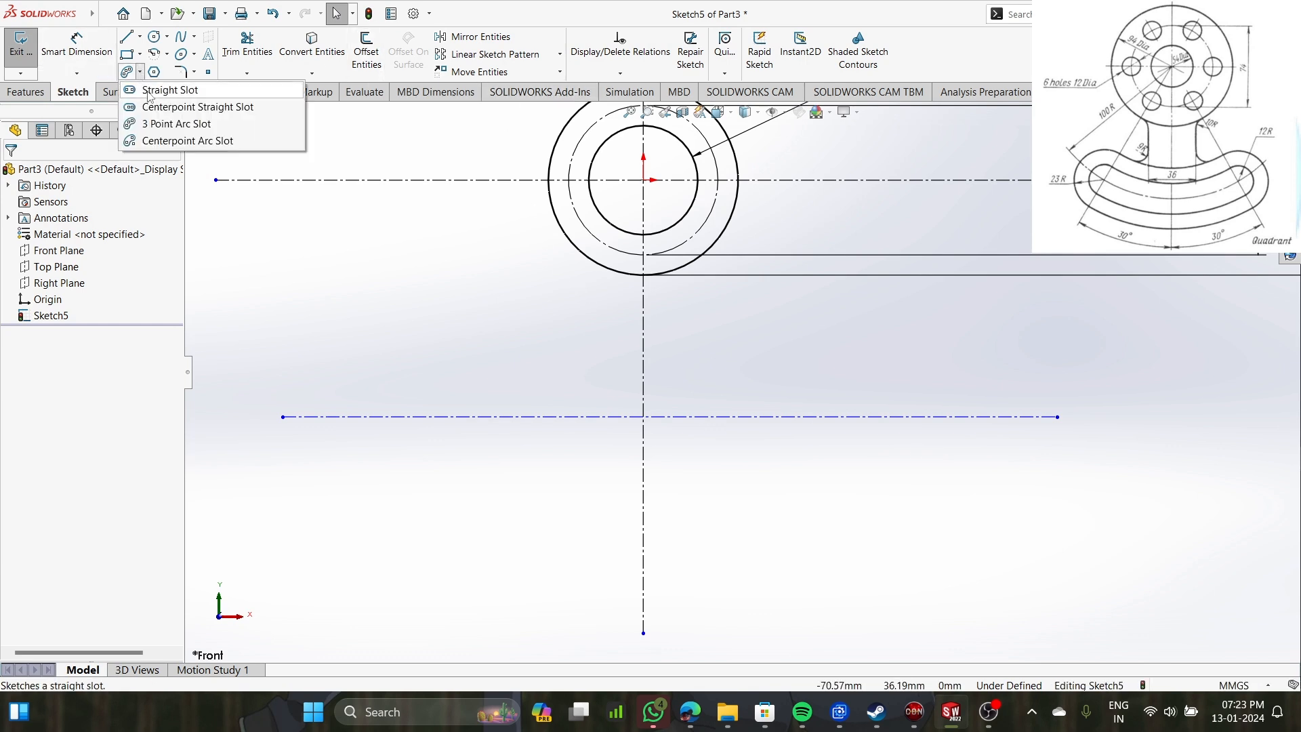
left_click(176, 141)
left_click(643, 180)
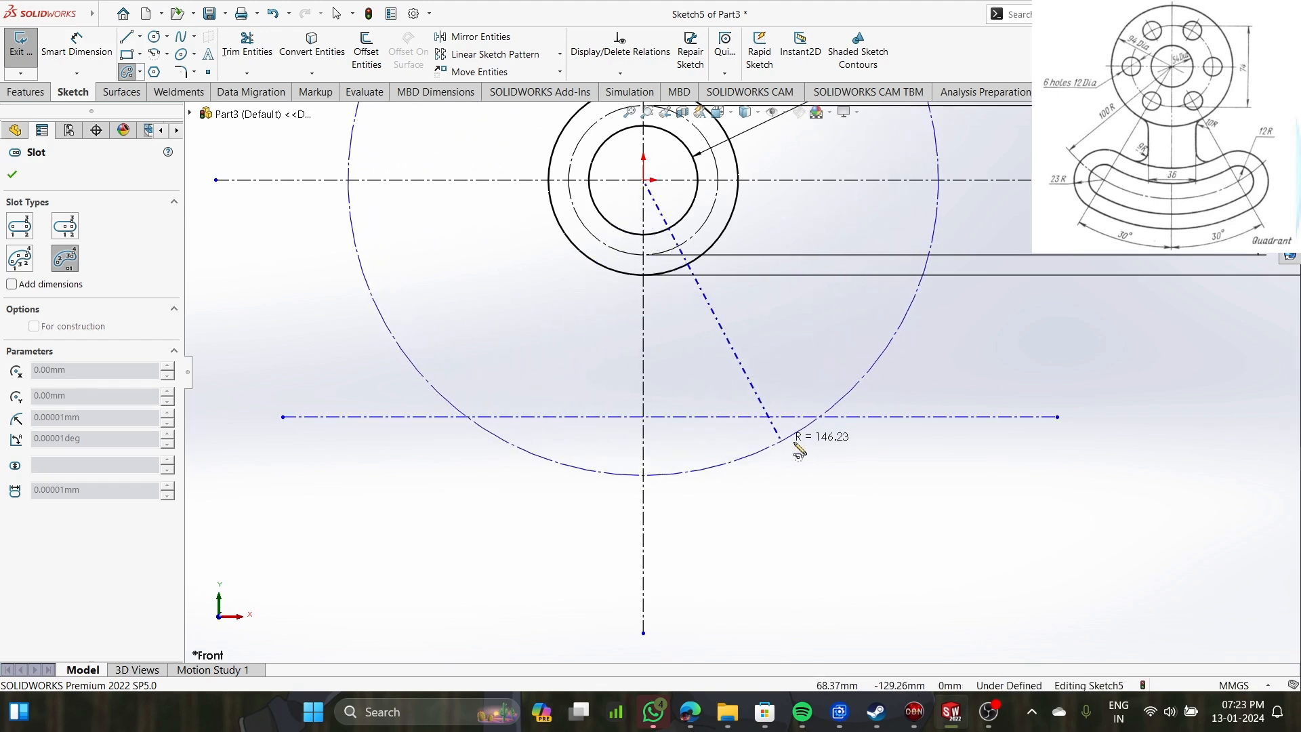
left_click(878, 420)
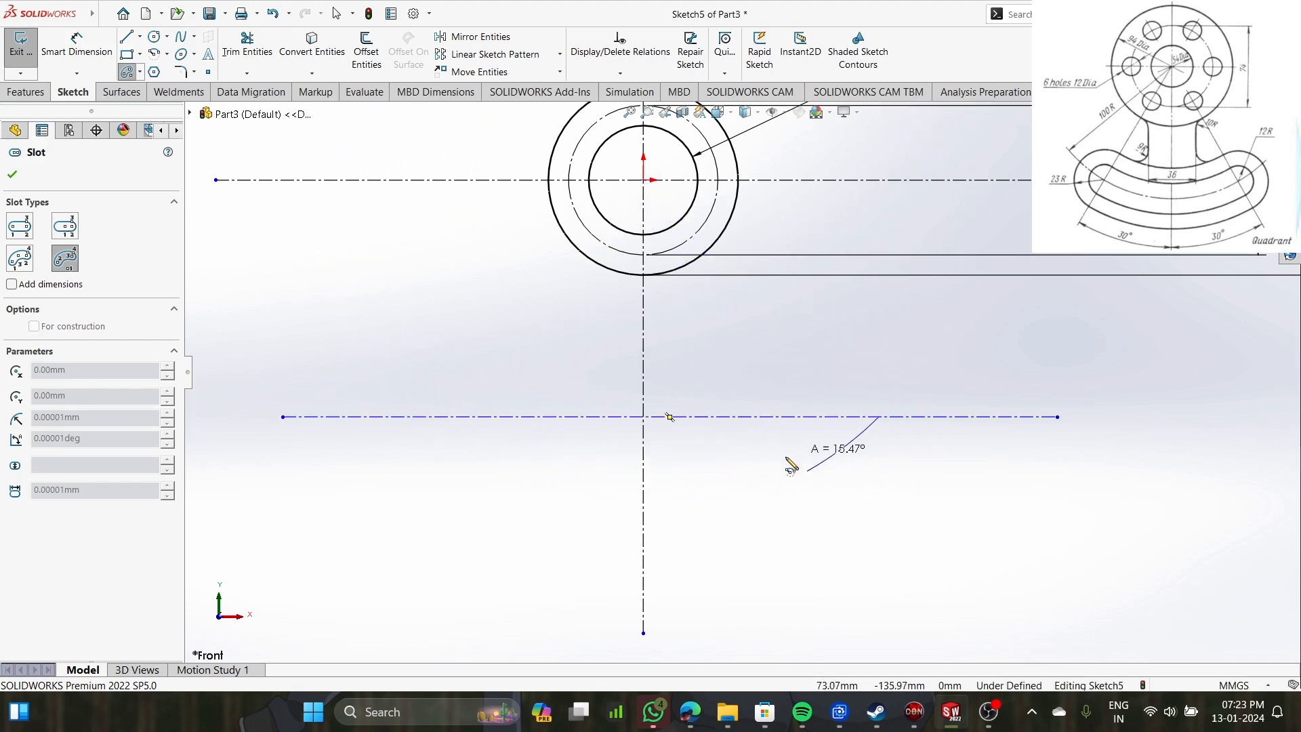
left_click(407, 418)
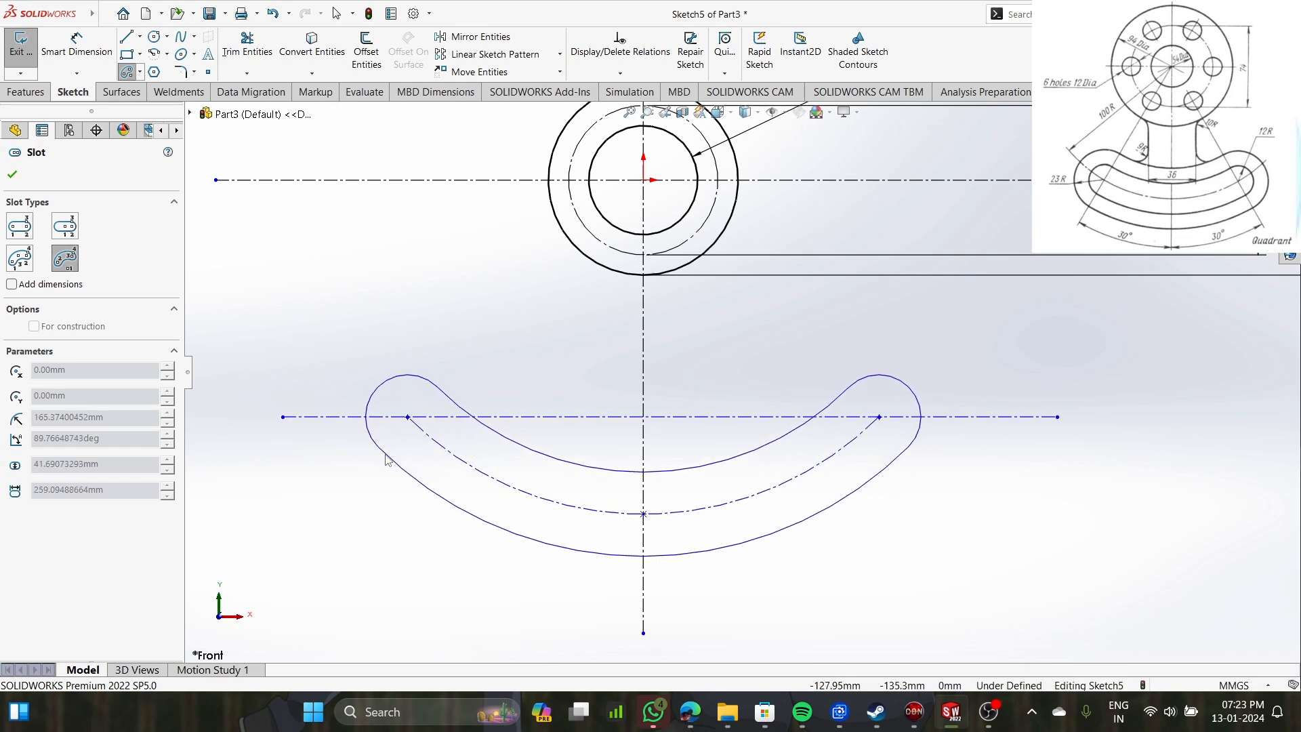
left_click(381, 456)
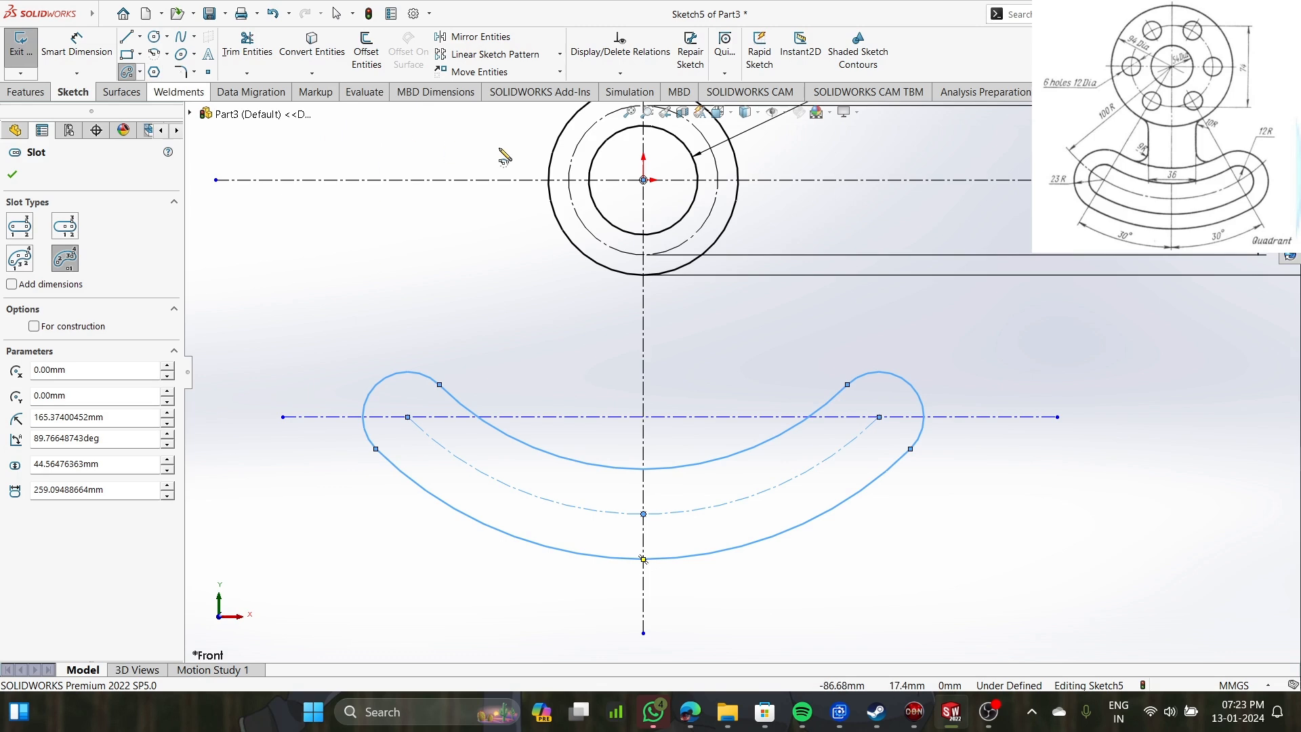
left_click(643, 179)
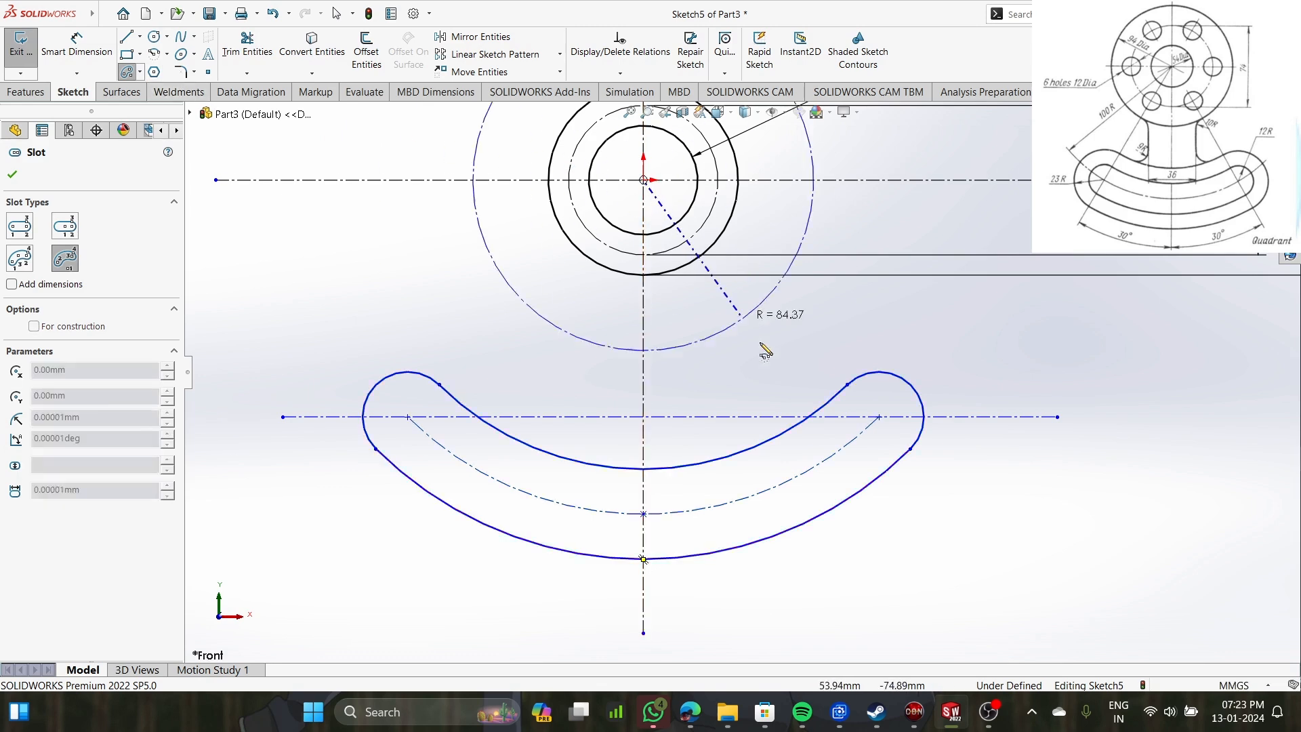
left_click(880, 417)
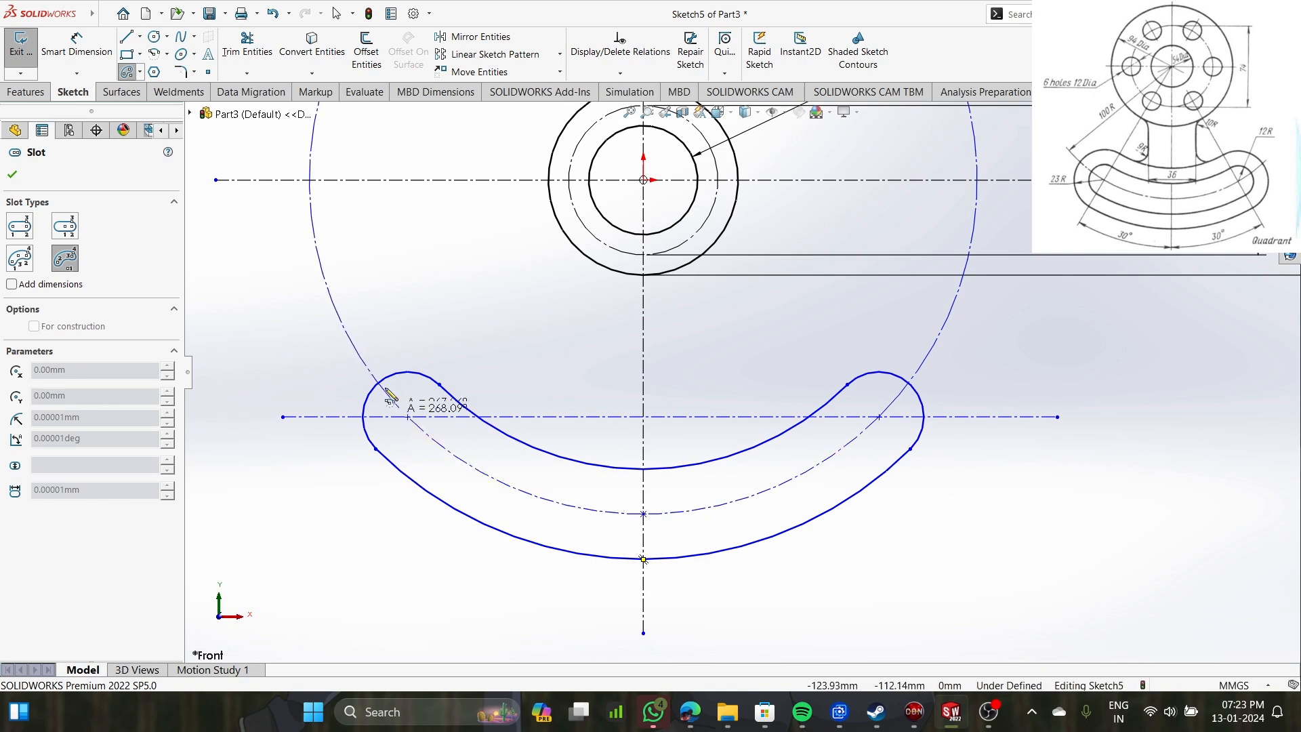
key("Escape")
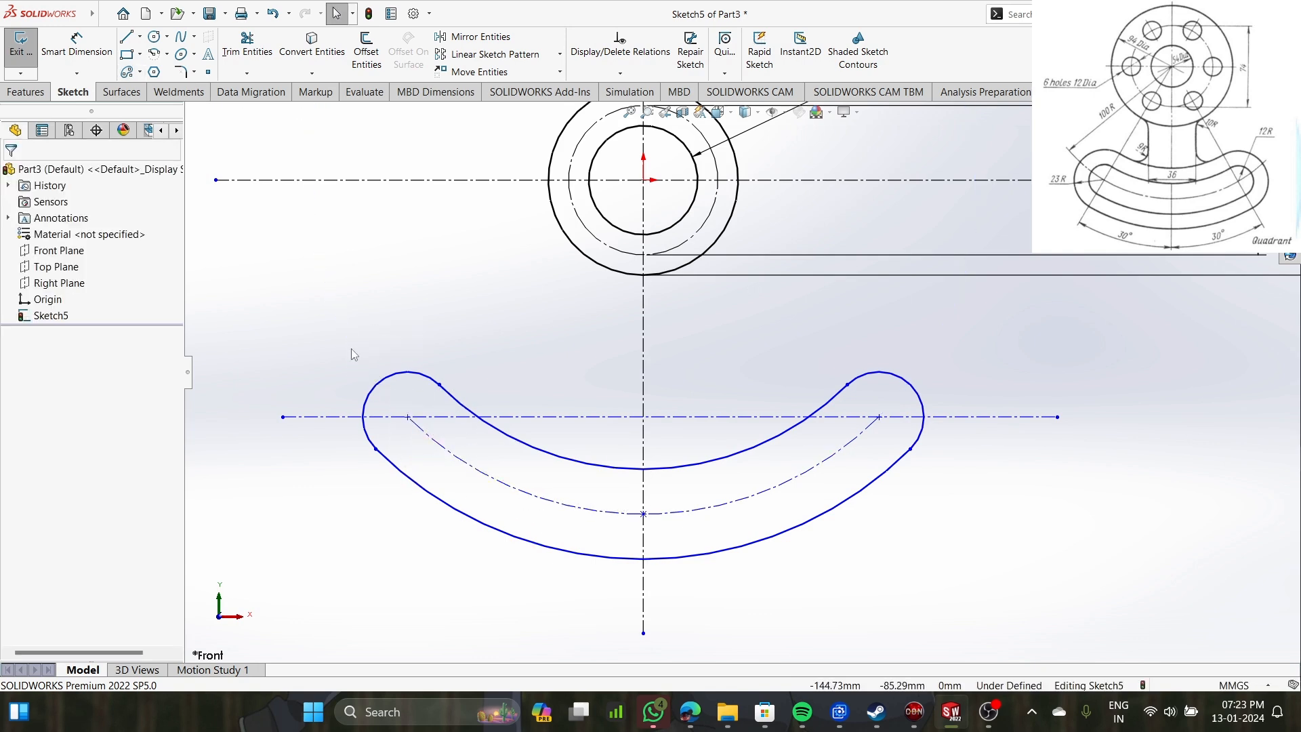
Sketch a larger centerpoint arc slot around the first one, sharing its arc and end centers, about 82 mm wide.
left_click(128, 73)
left_click(643, 180)
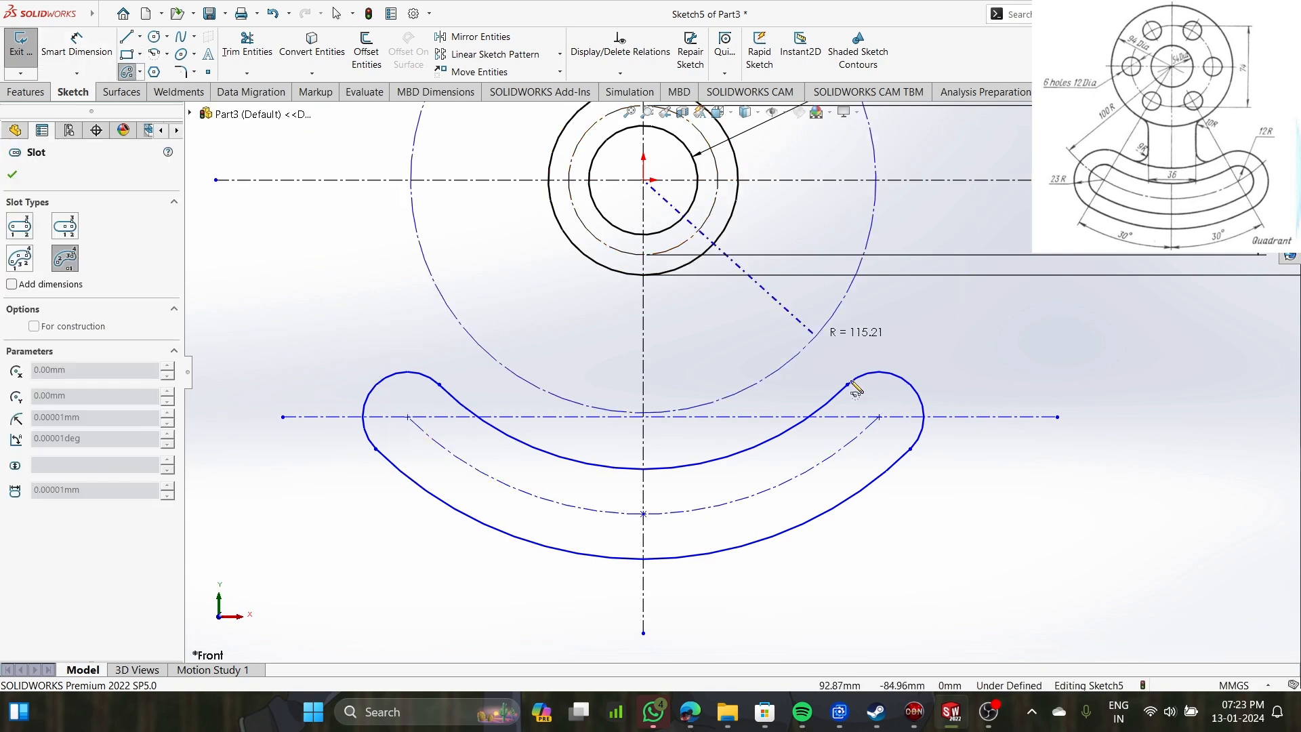
left_click(880, 416)
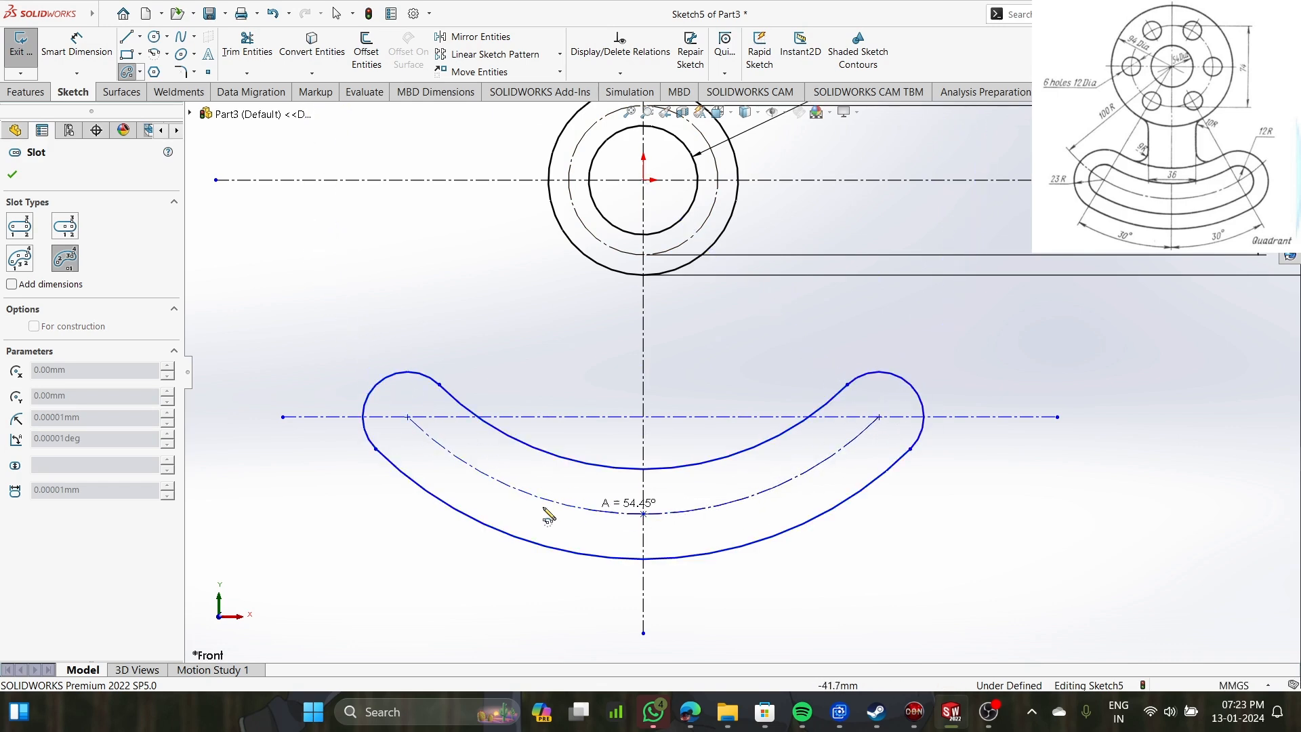
left_click(408, 420)
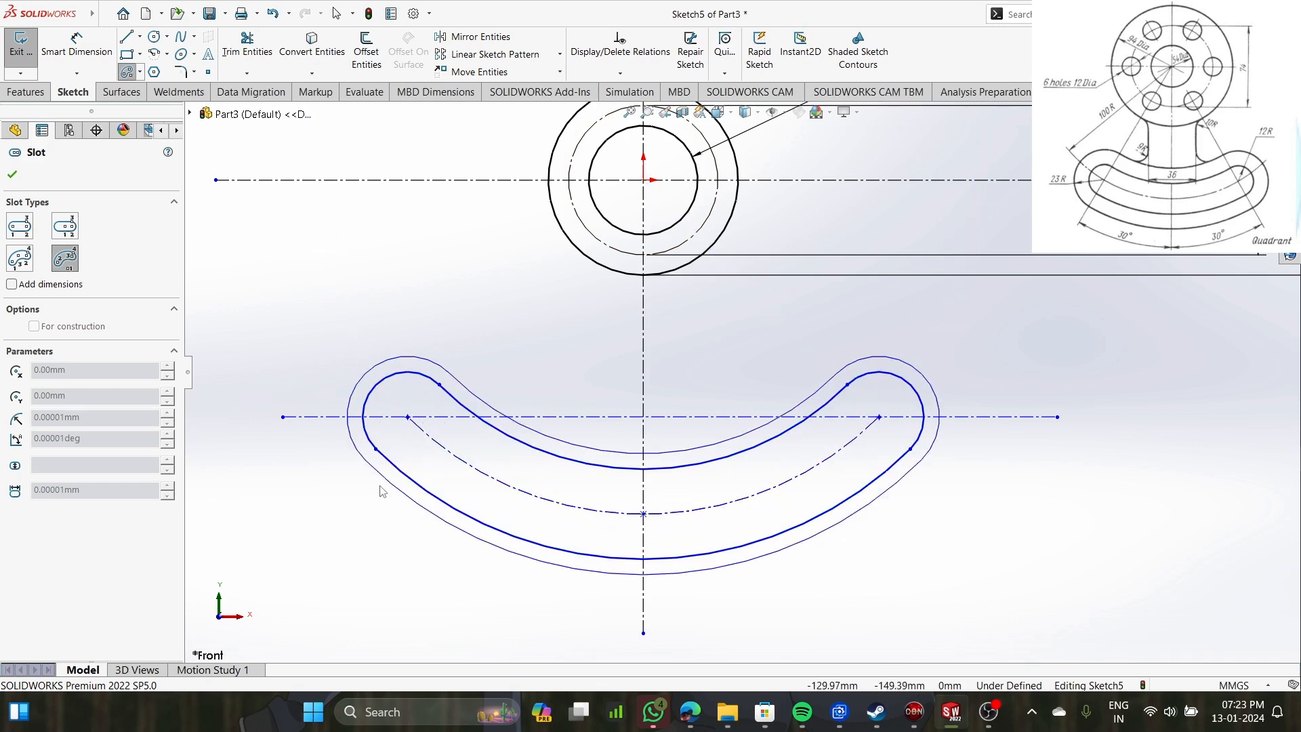
left_click(375, 502)
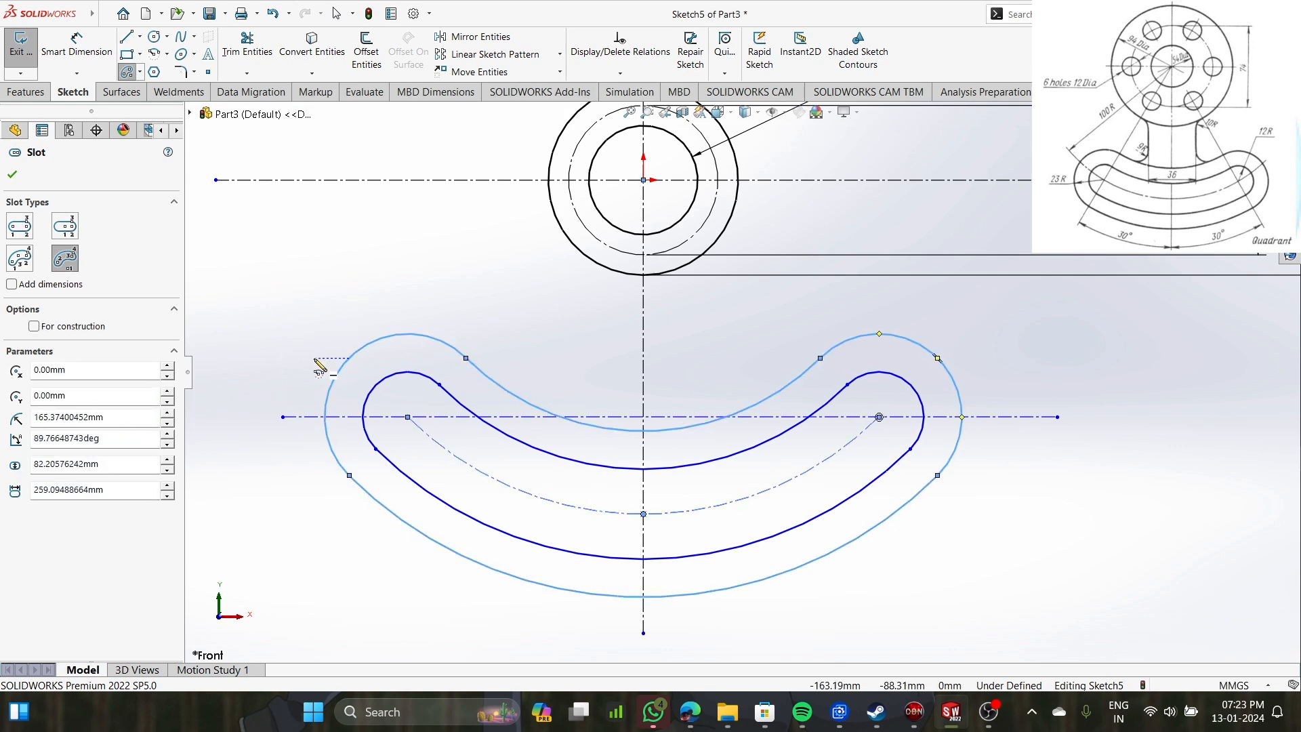
key("Escape")
Dimension the radius of the slots' center arc at 100 mm.
key("d")
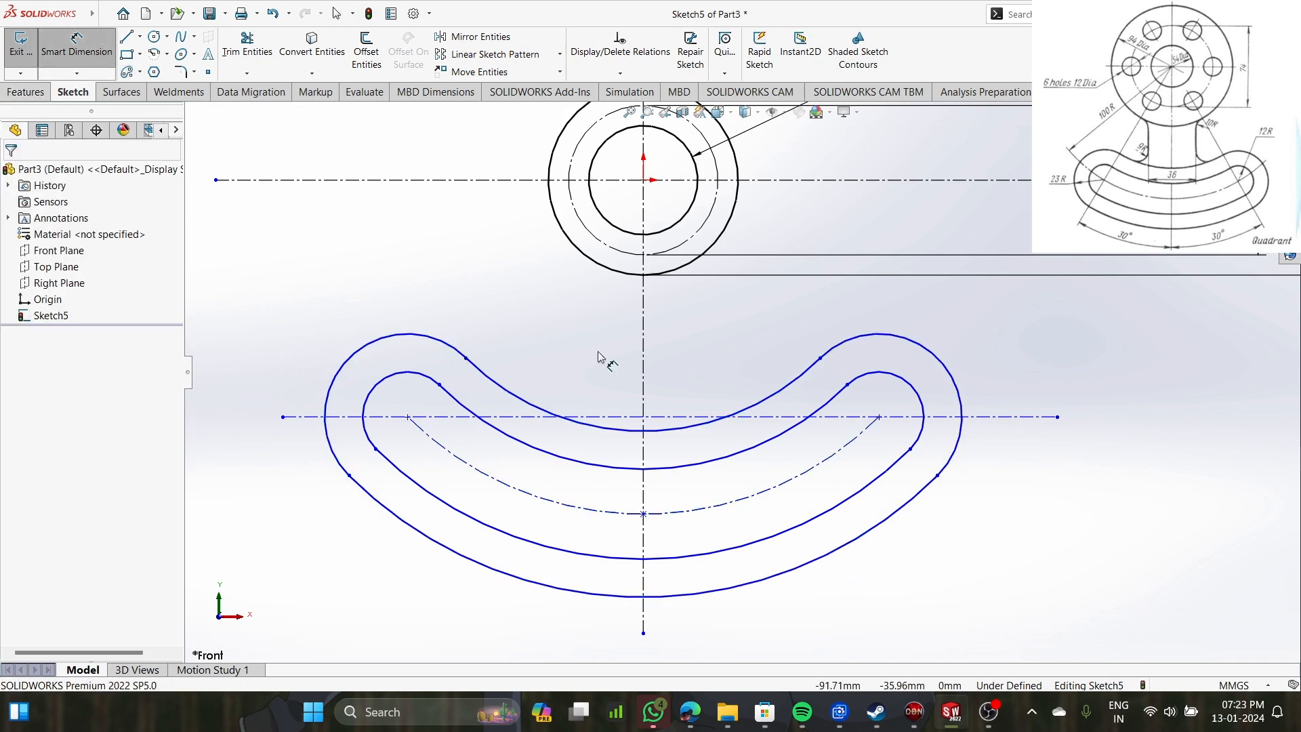
left_click(605, 517)
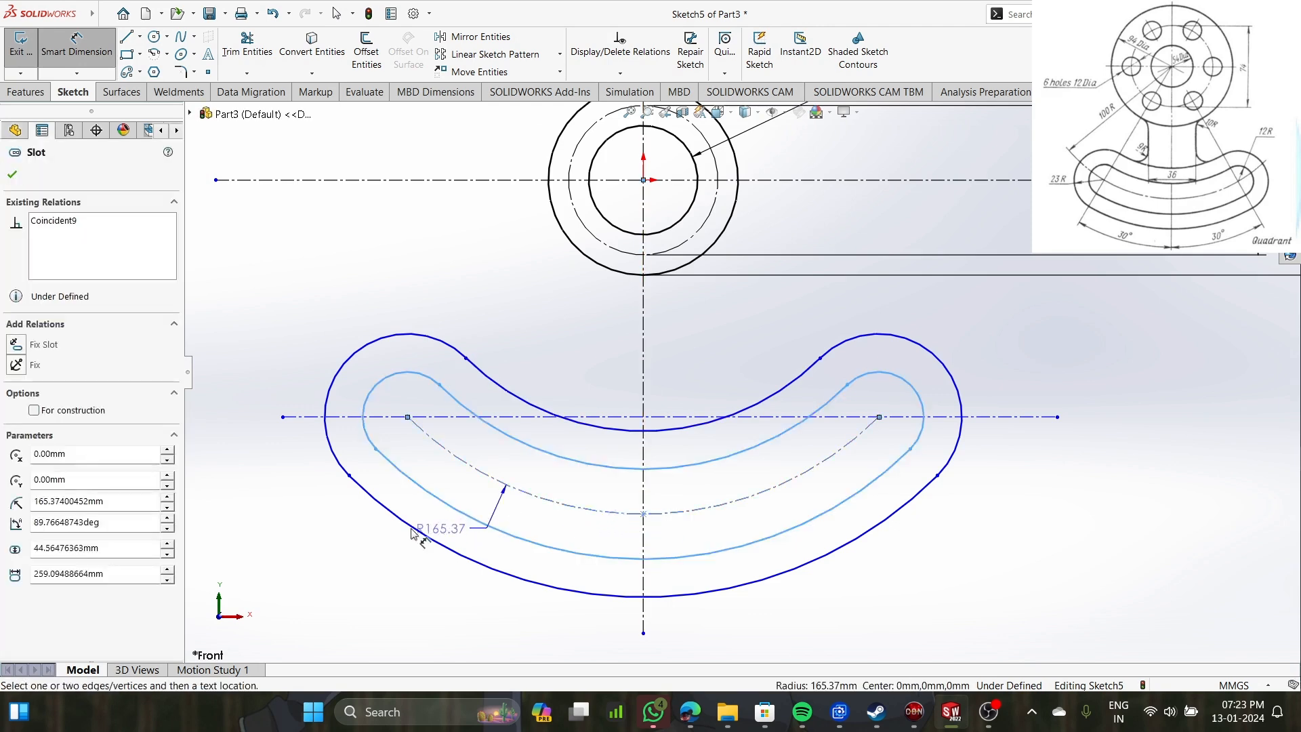
left_click(289, 568)
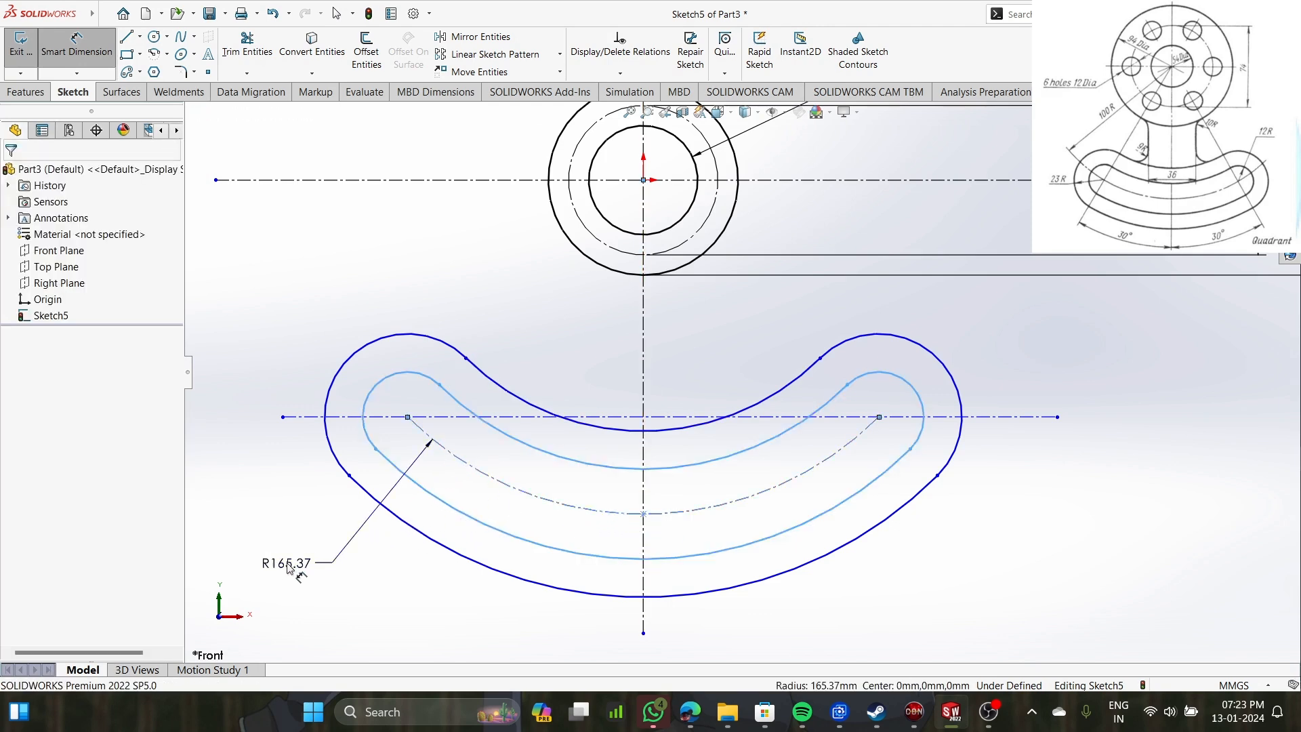
type("1")
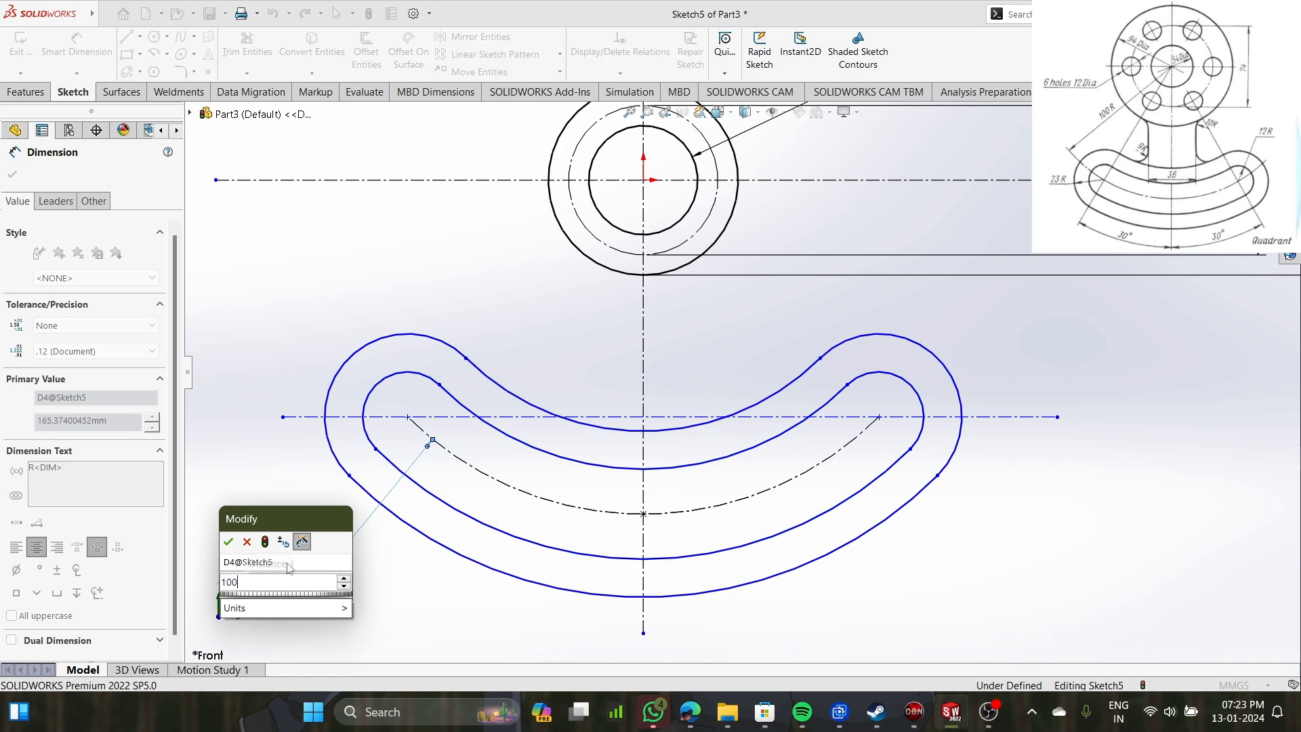
type("00")
key("Return")
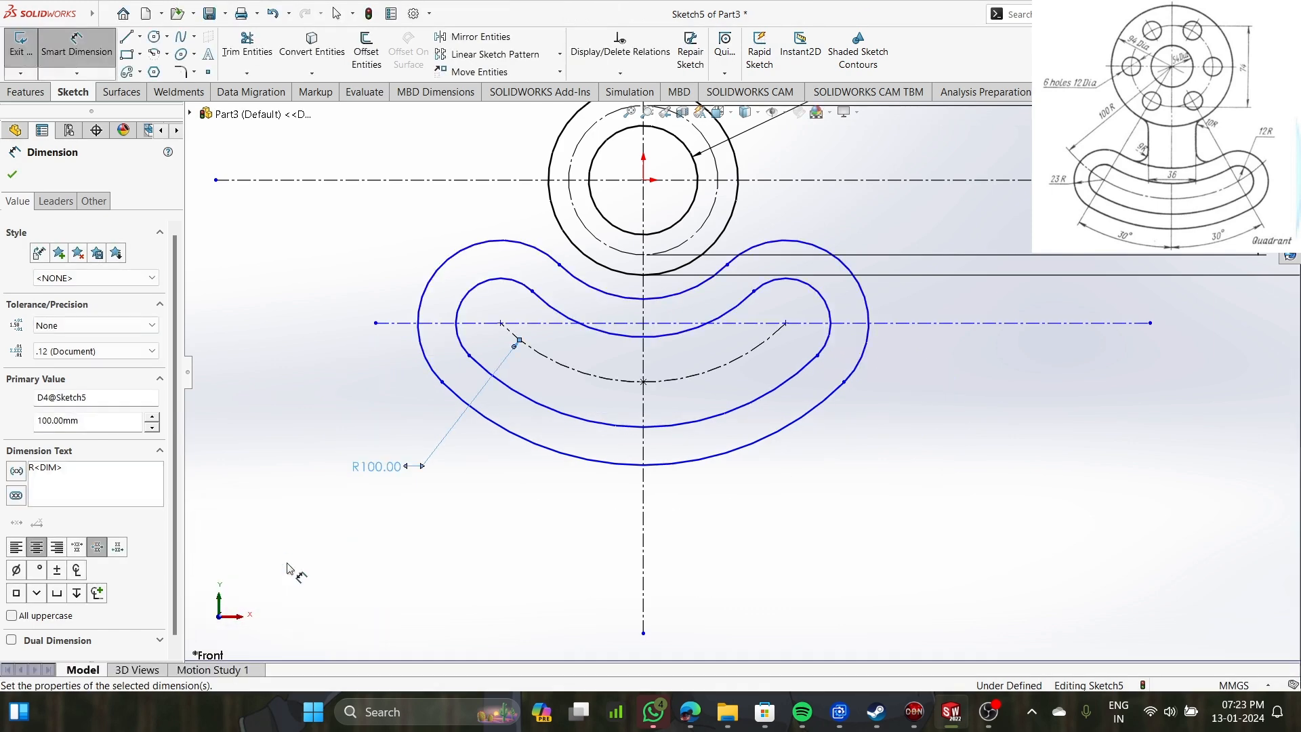
Dimension the inner slot's end radius at 12 mm.
scroll(745, 332, "down", 2)
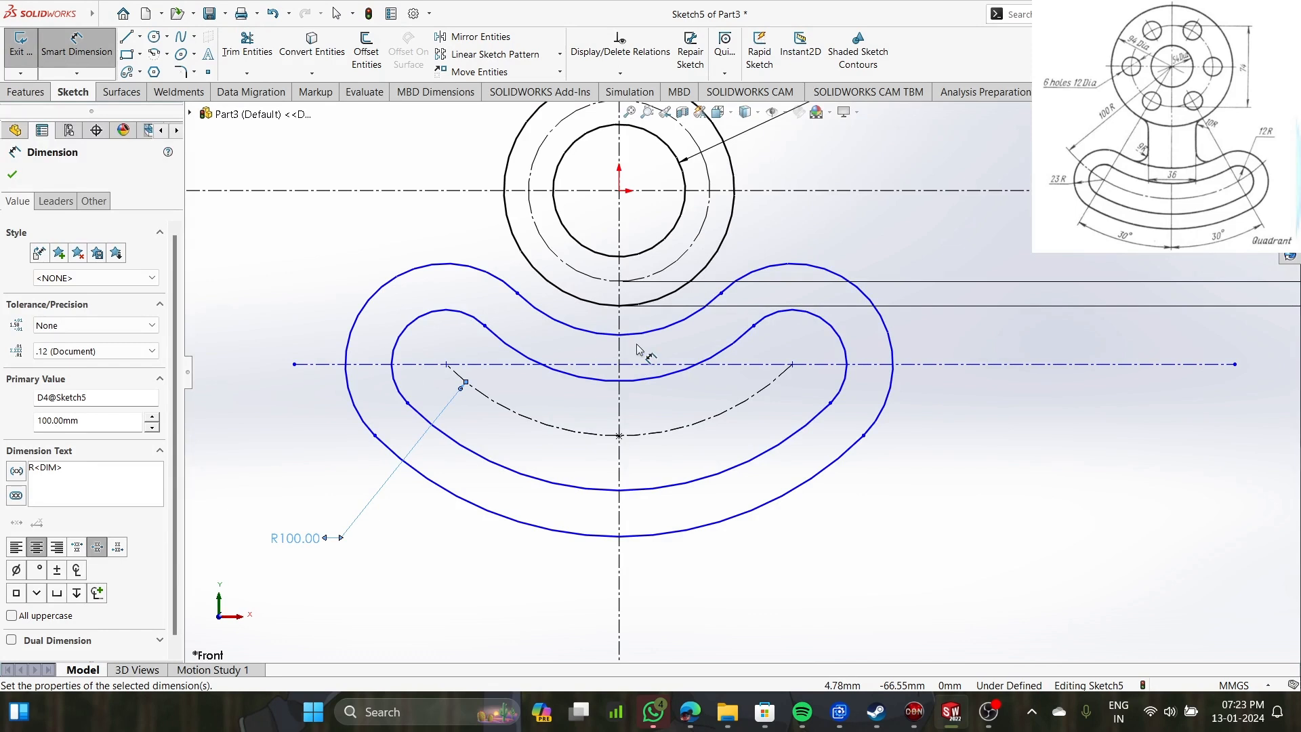
left_click(399, 350)
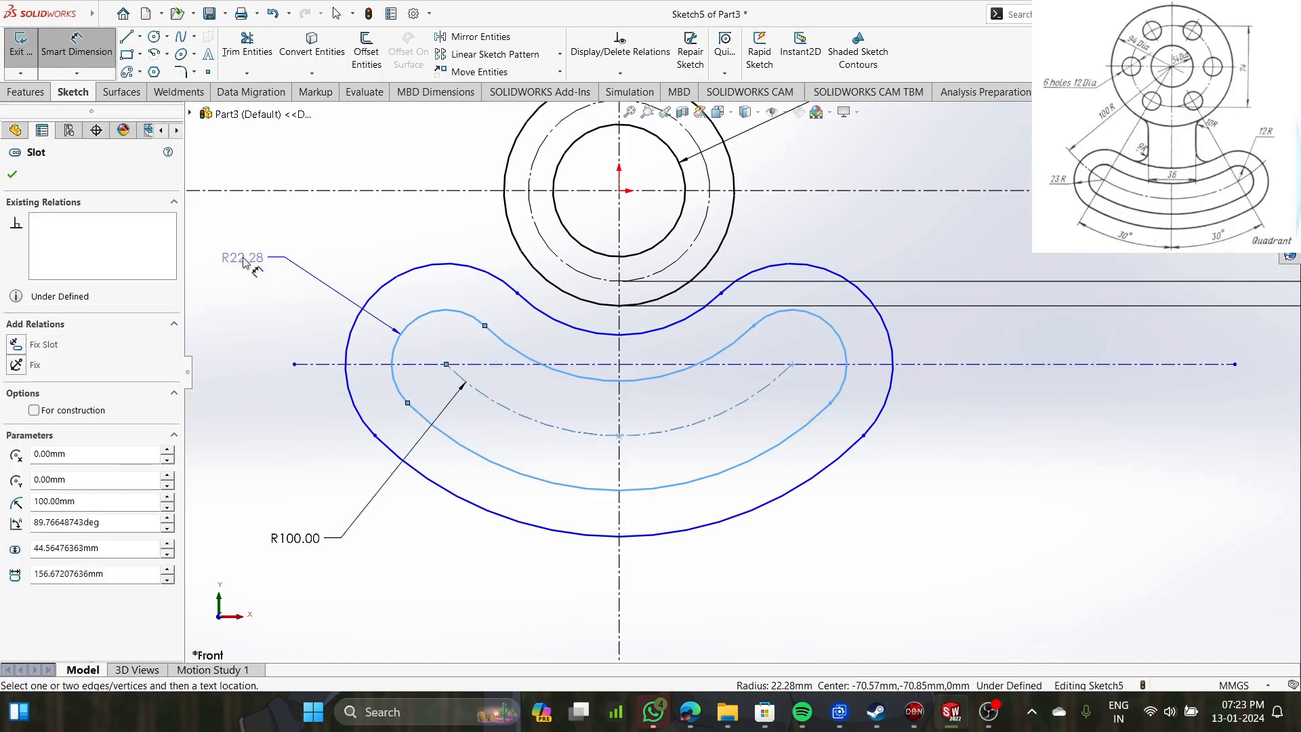
left_click(245, 262)
type("12")
key("Return")
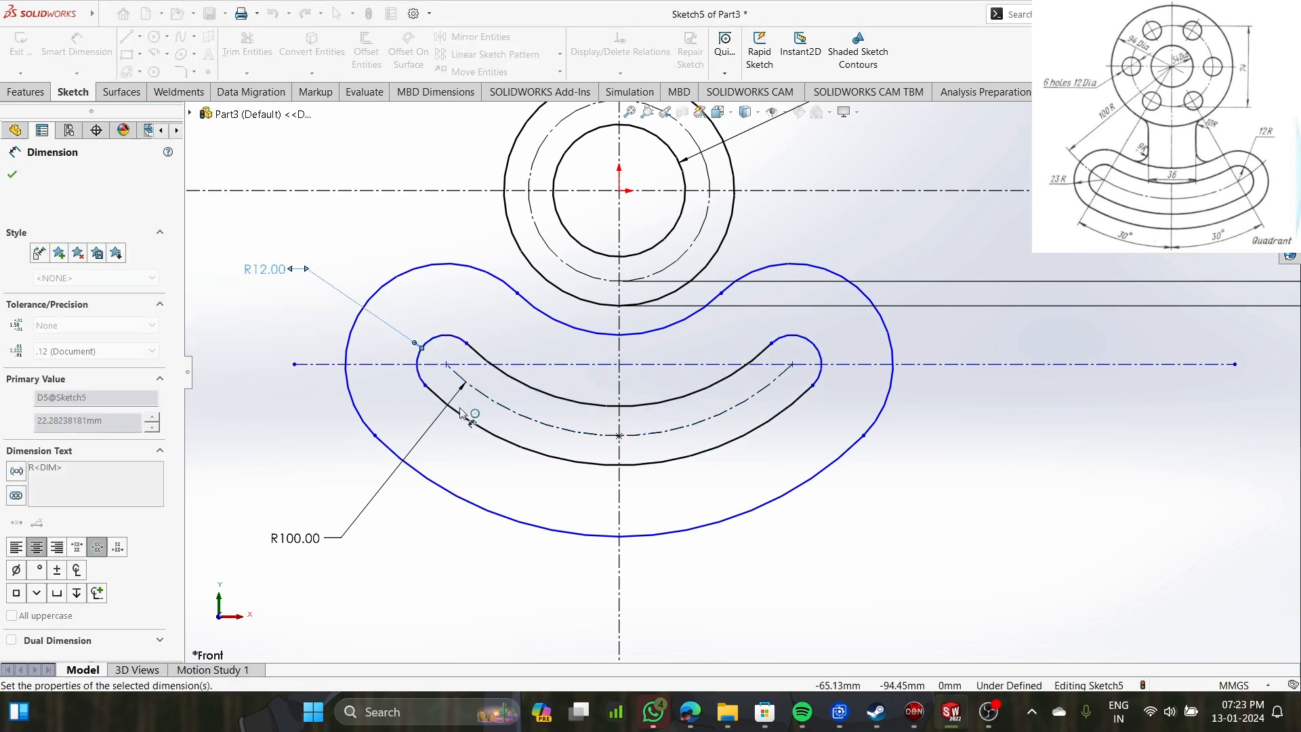
Dimension the outer slot's end radius at 23 mm.
left_click(287, 343)
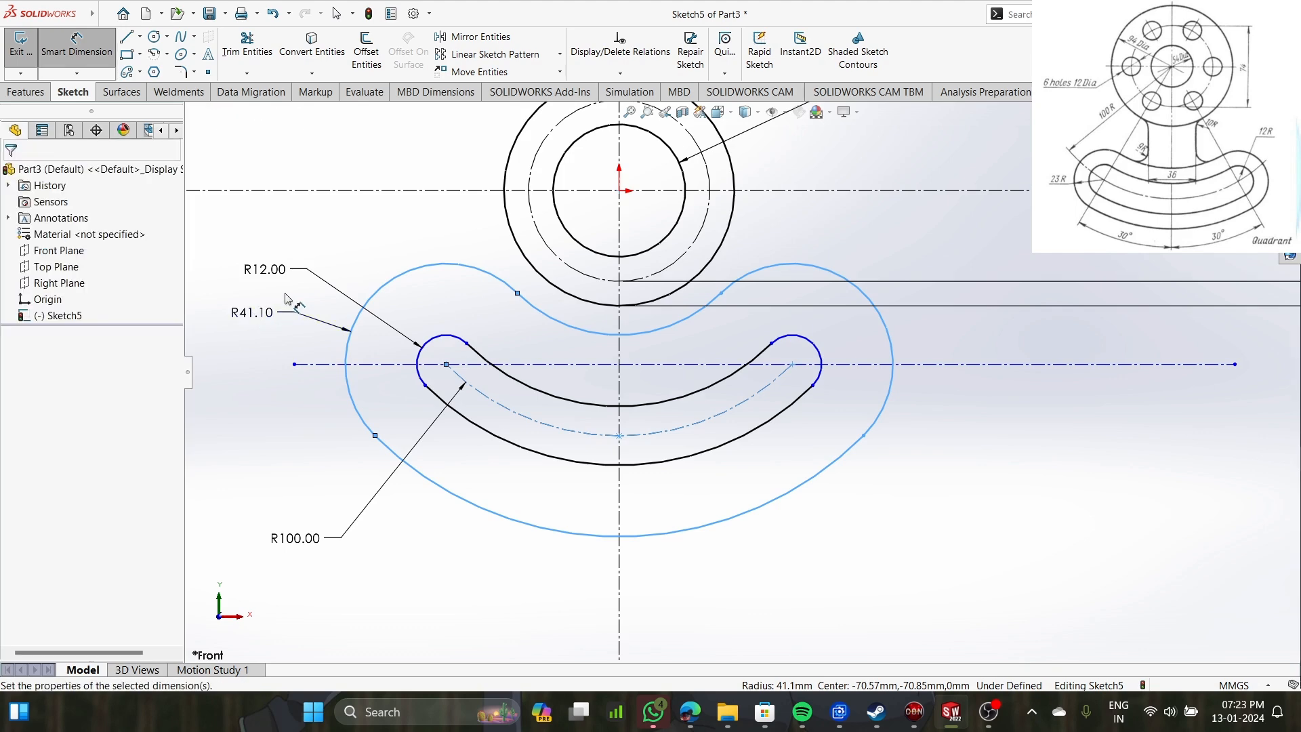
left_click(254, 314)
type("23")
key("Return")
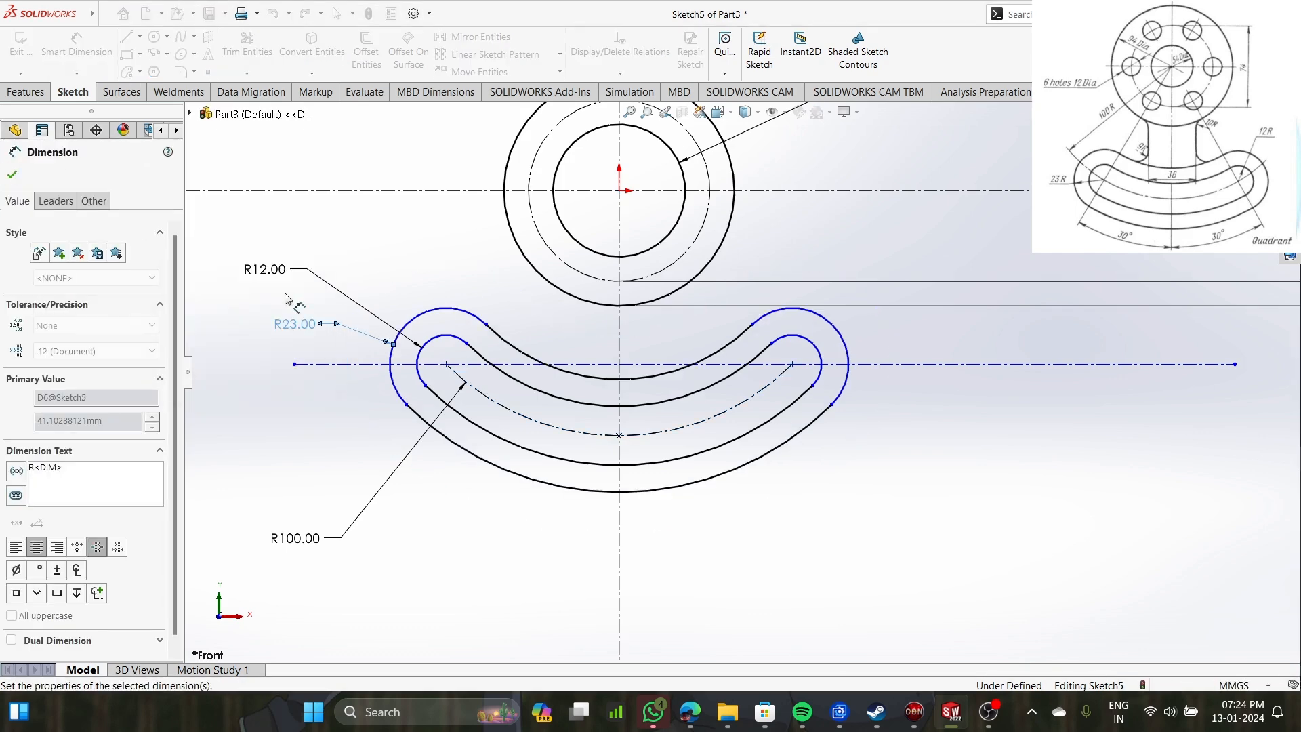
Dimension the vertical distance from the origin to the slots' right end center, accepting the proposed value.
scroll(766, 372, "down", 2)
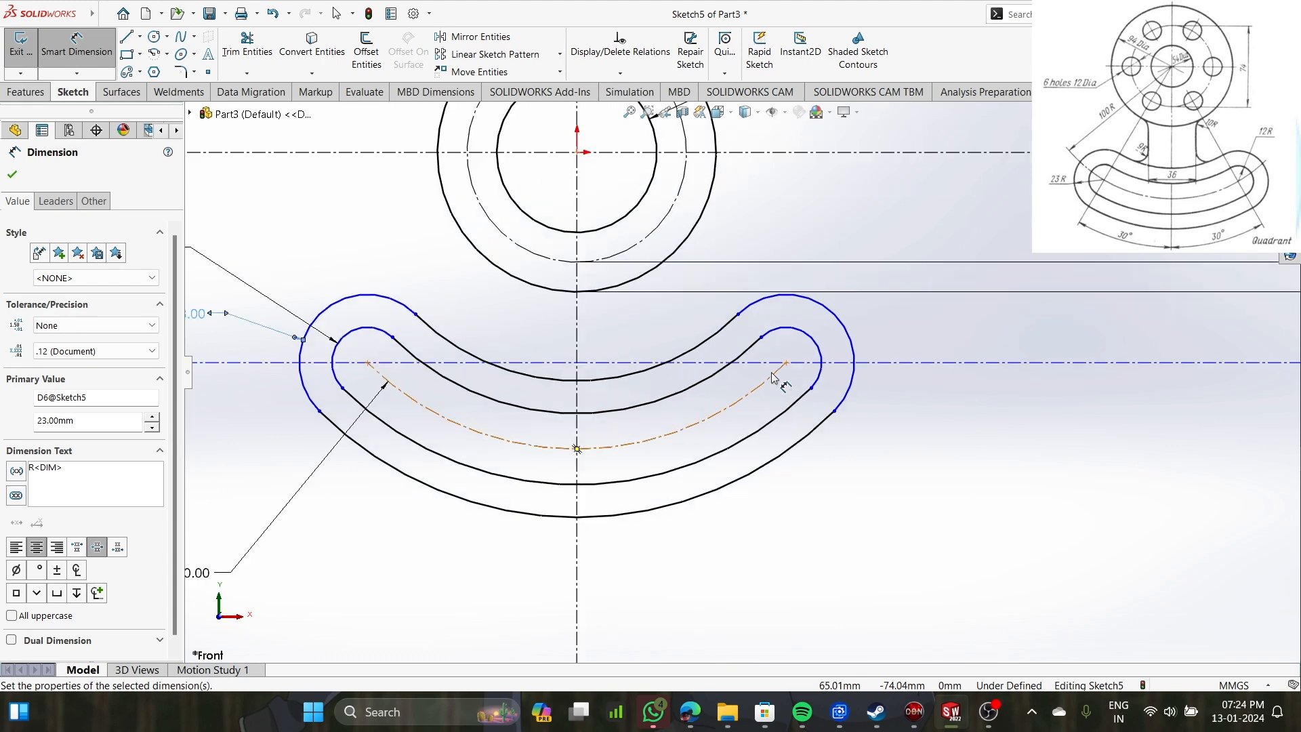
scroll(773, 377, "up", 2)
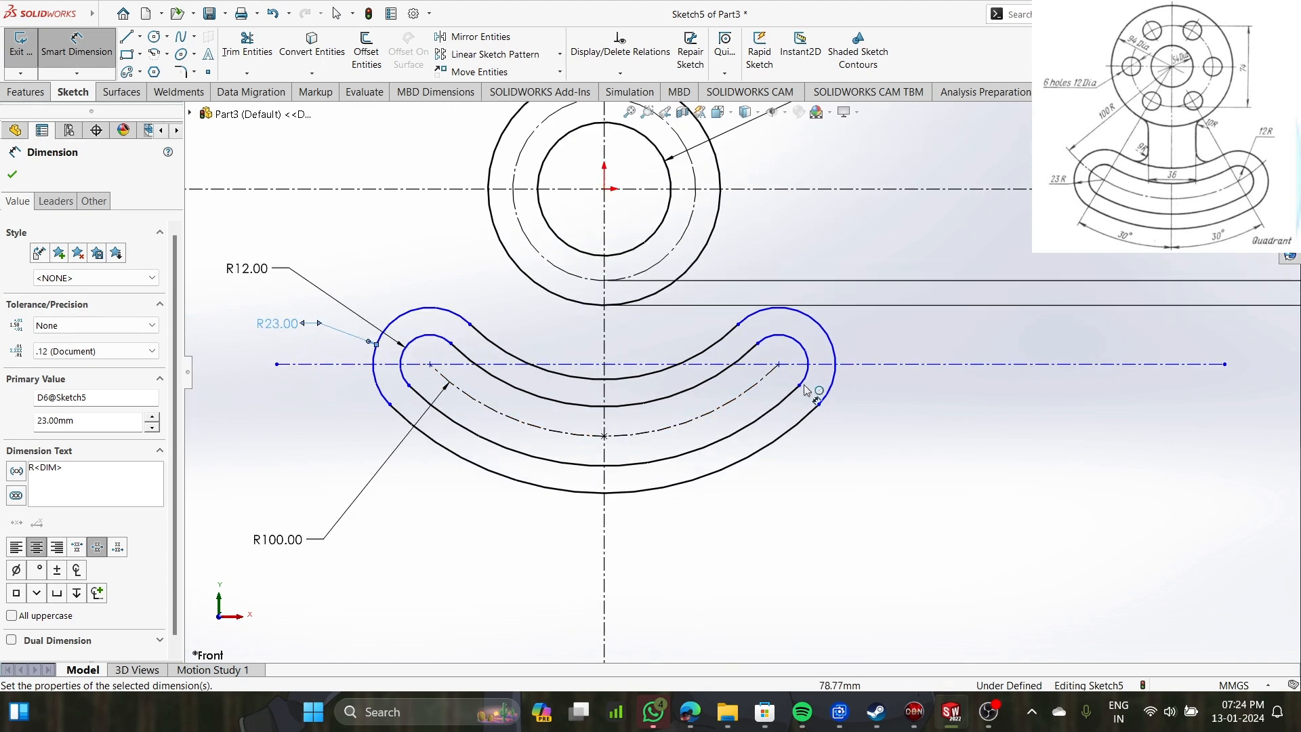
scroll(803, 380, "up", 2)
scroll(807, 366, "down", 1)
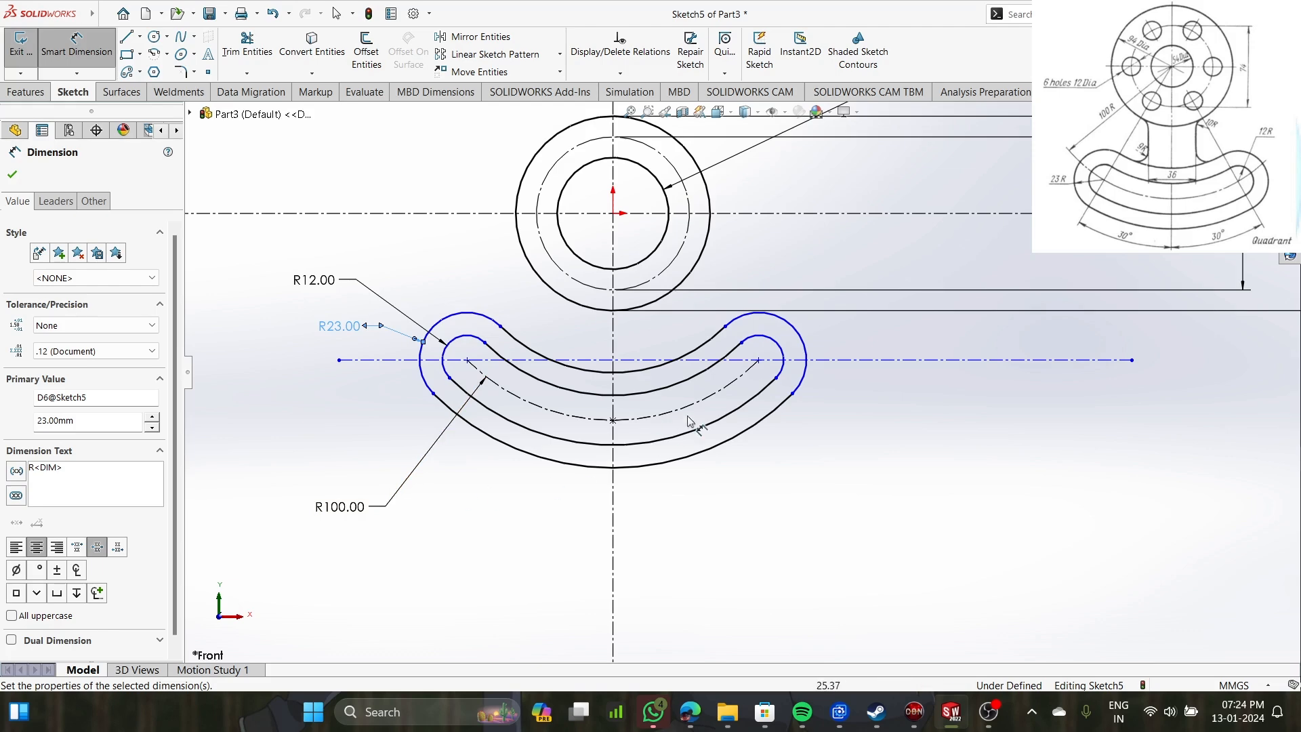
scroll(739, 378, "up", 1)
scroll(737, 334, "down", 3)
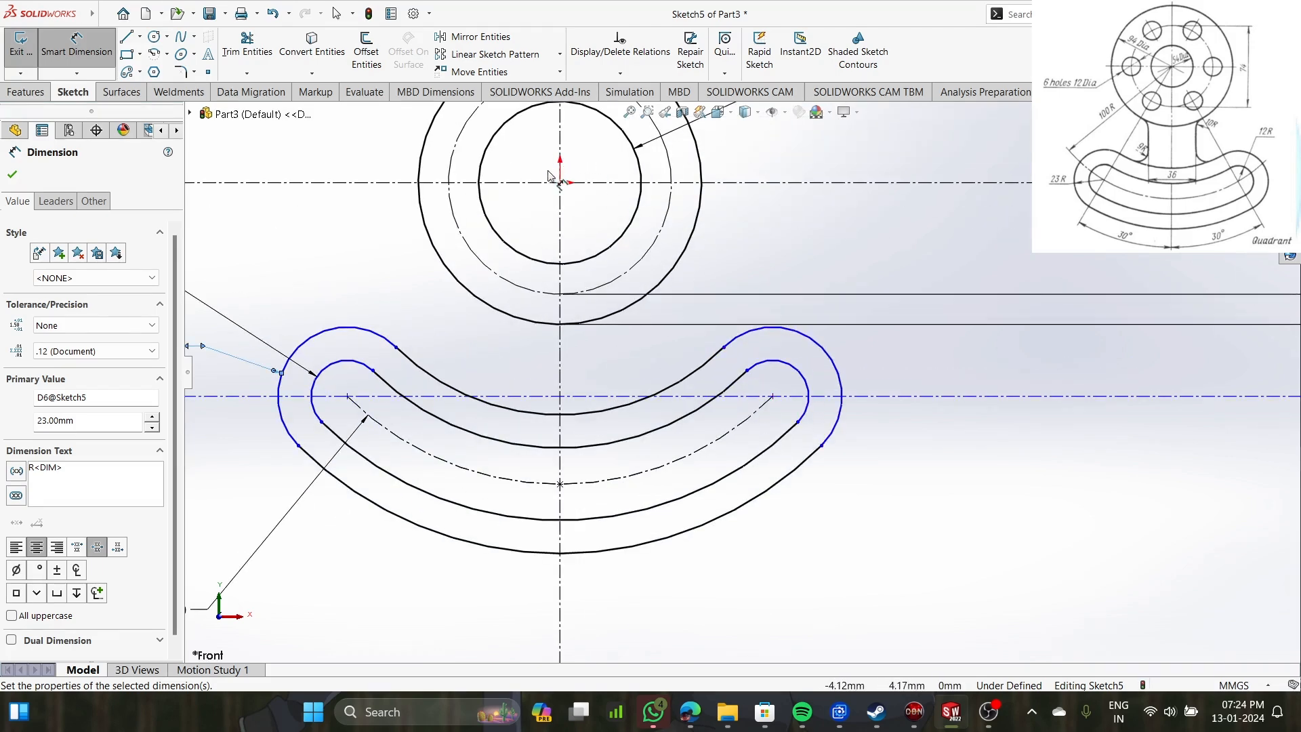
left_click(725, 349)
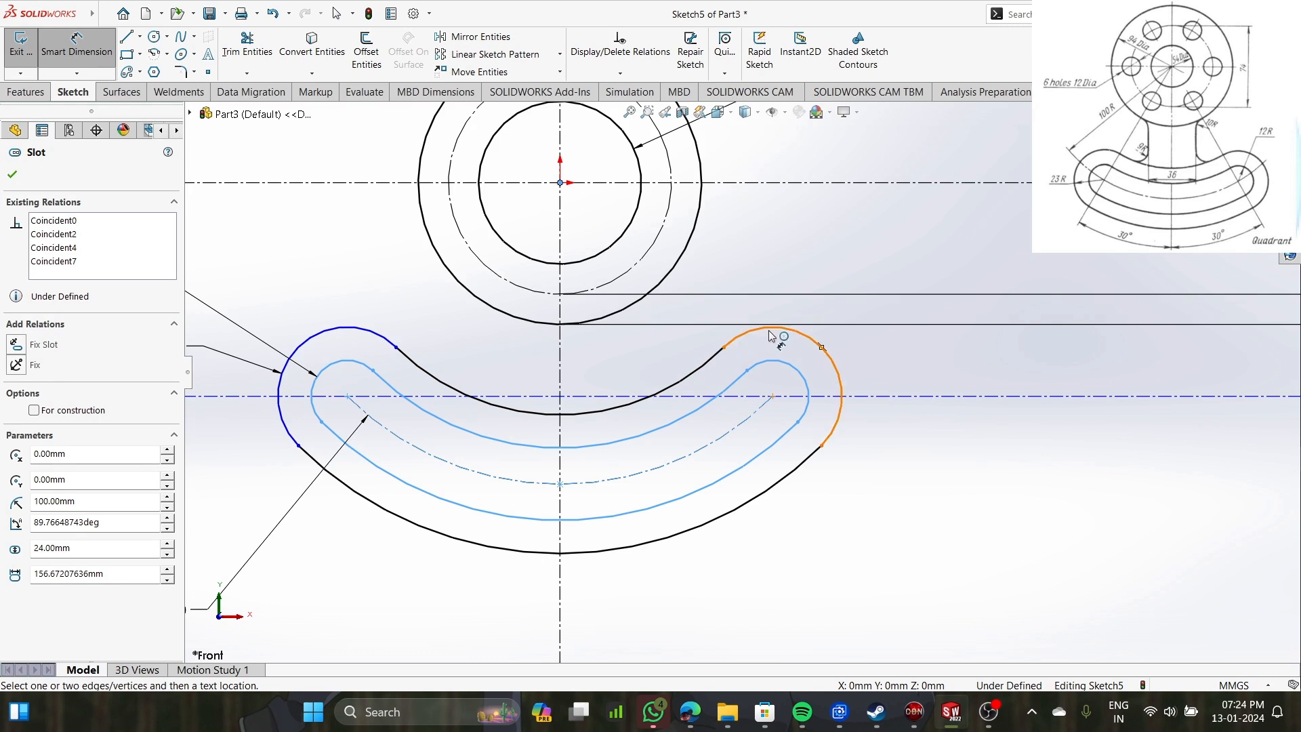
left_click(823, 339)
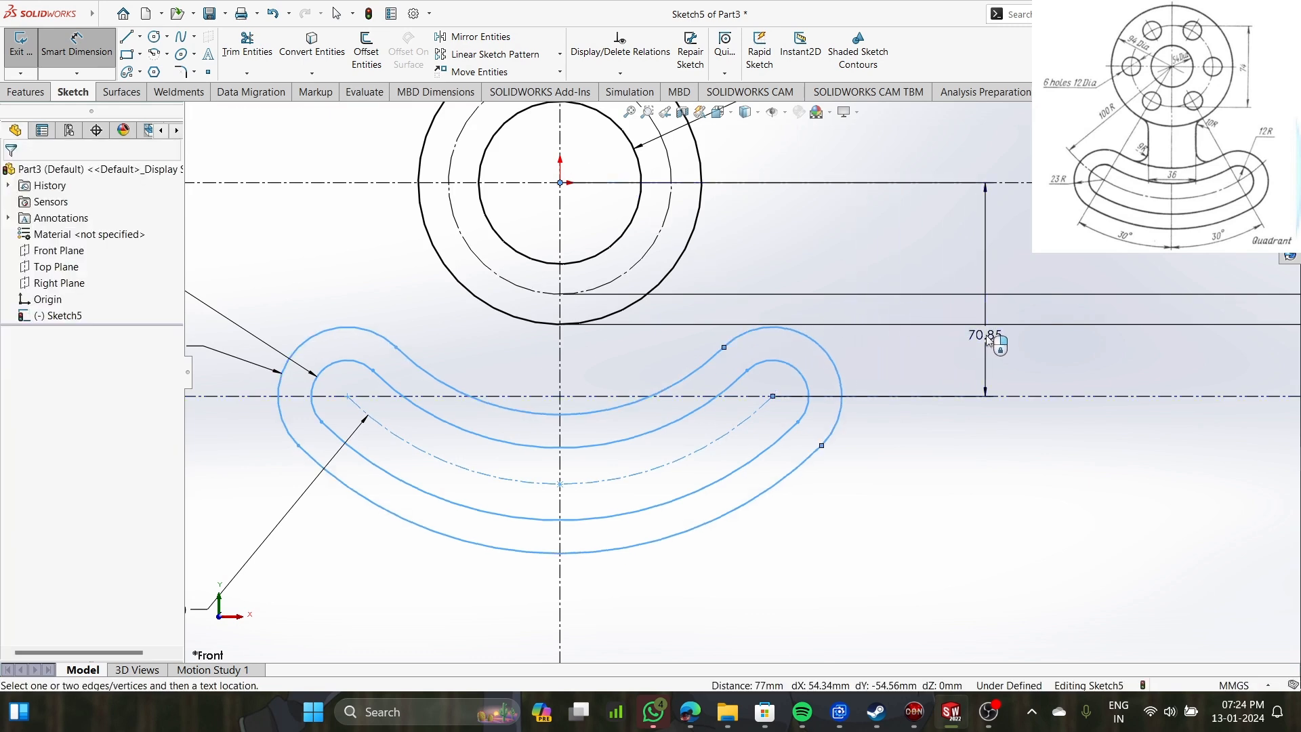
left_click(963, 390)
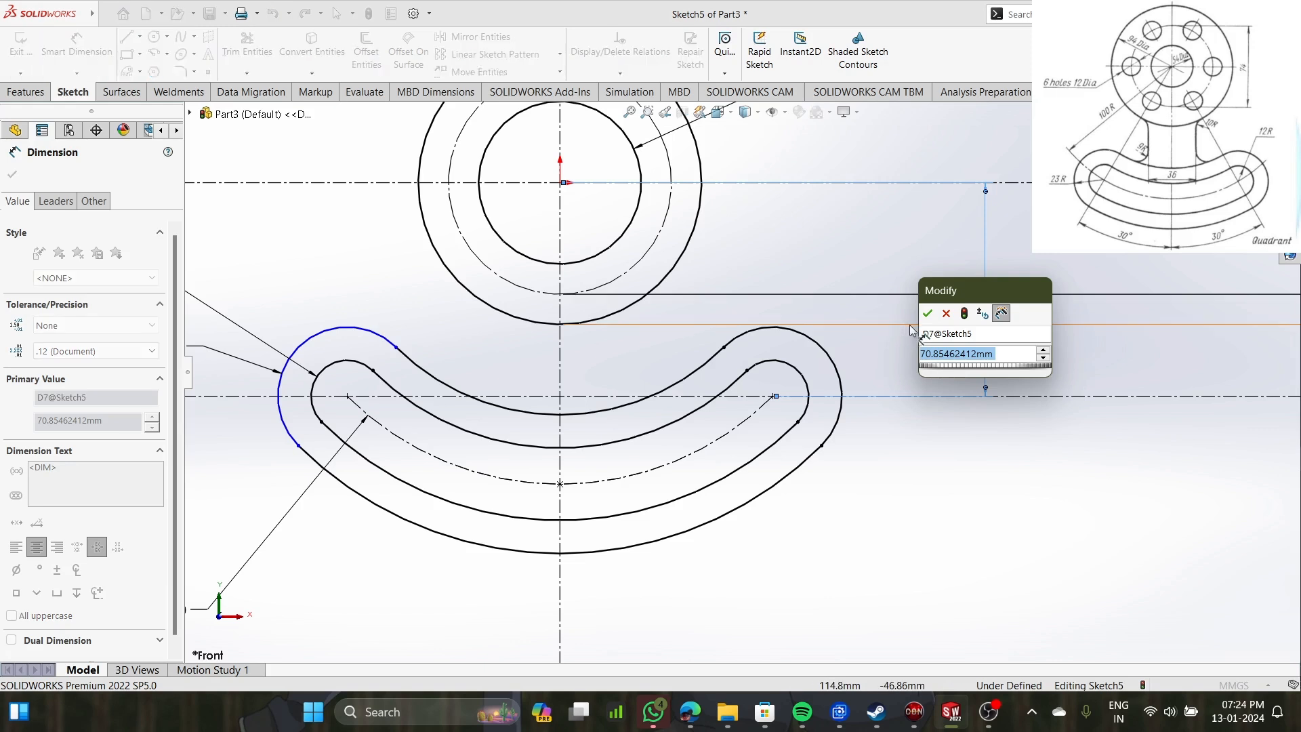
left_click(928, 314)
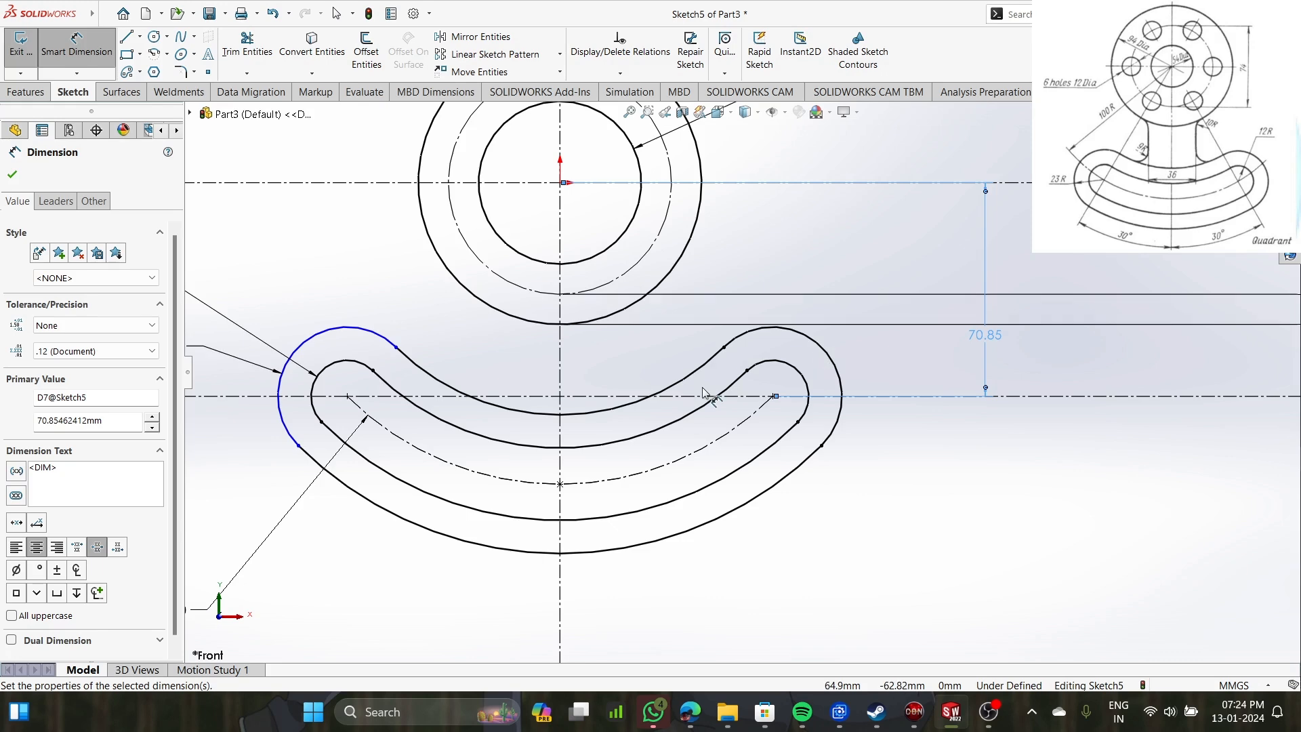
Dimension the vertical distance from the origin to the slots' left end center, accepting the proposed value.
key("f")
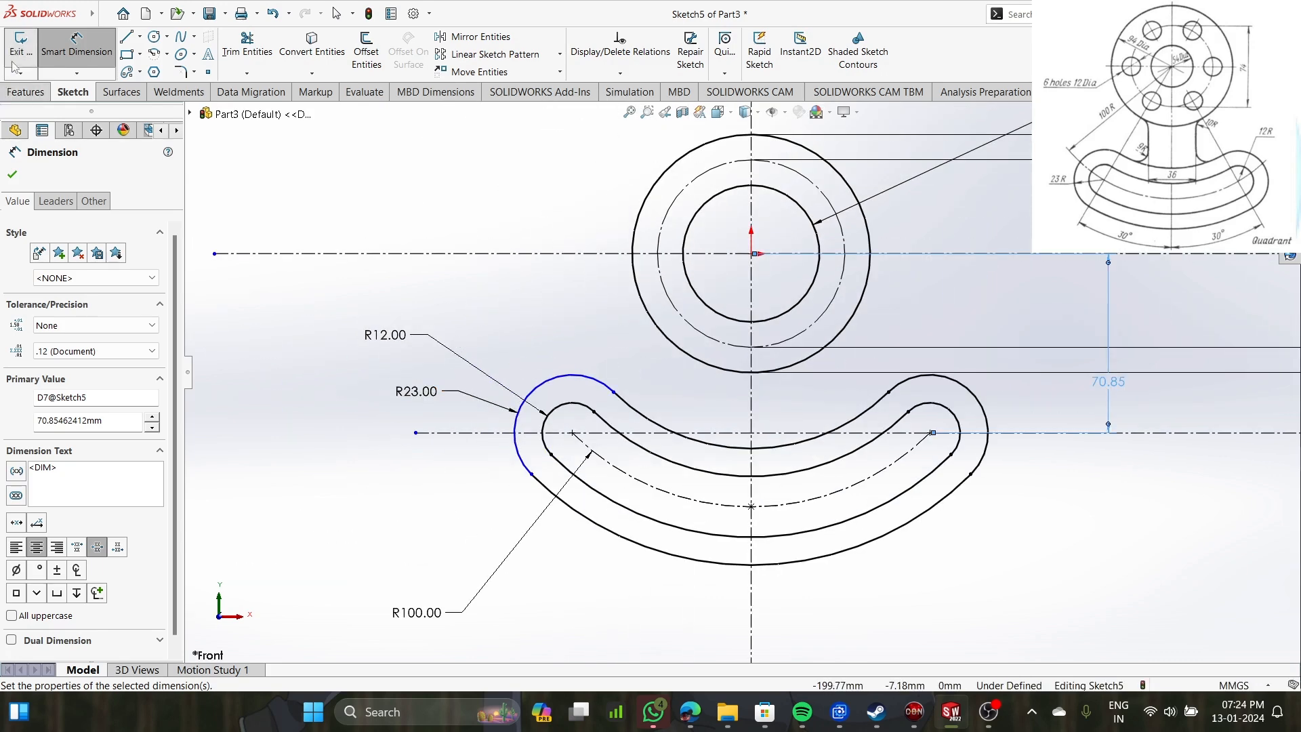
left_click(552, 382)
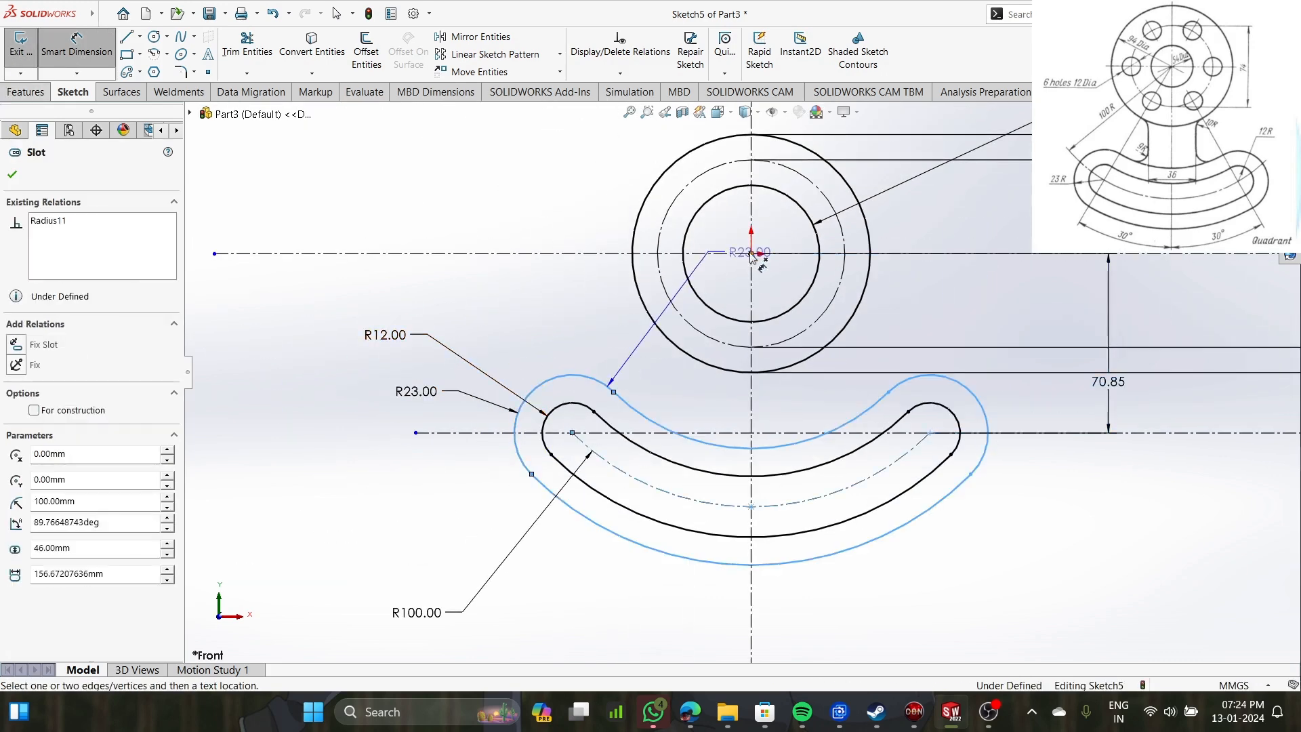
left_click(752, 254)
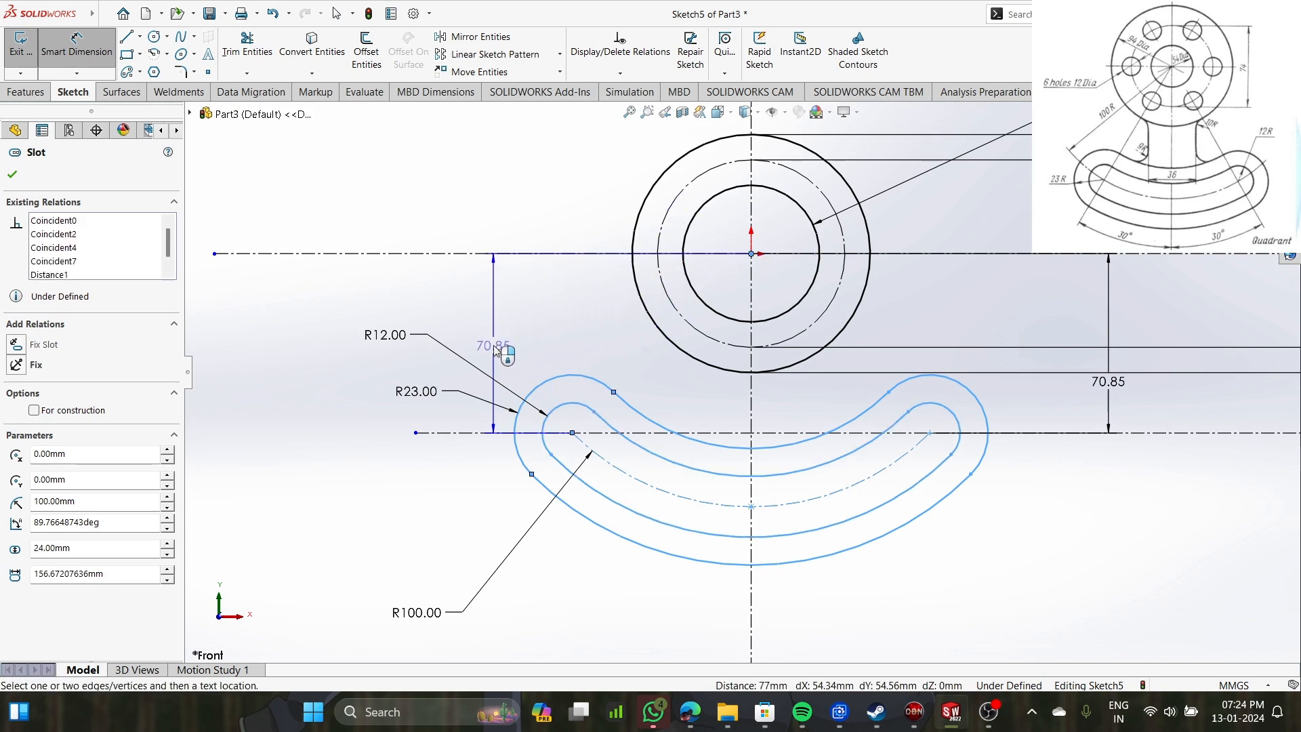
left_click(306, 369)
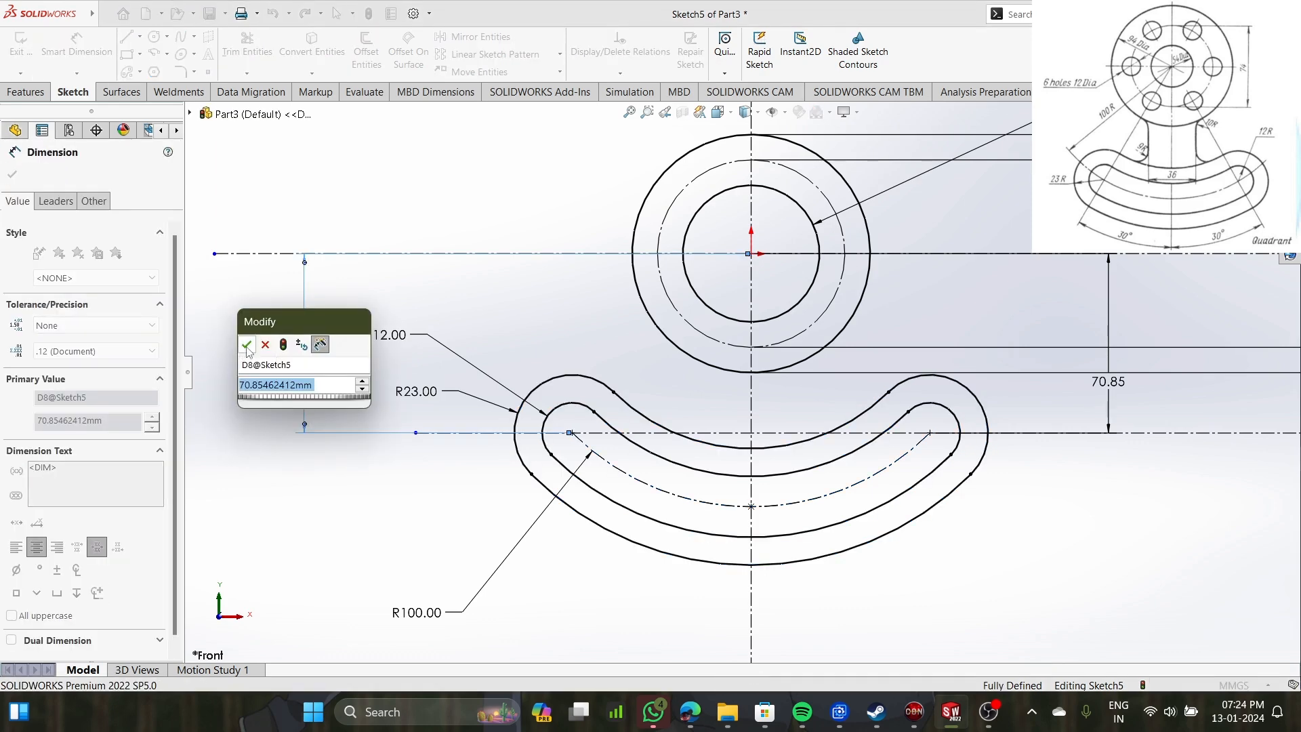
left_click(247, 345)
scroll(844, 427, "up", 2)
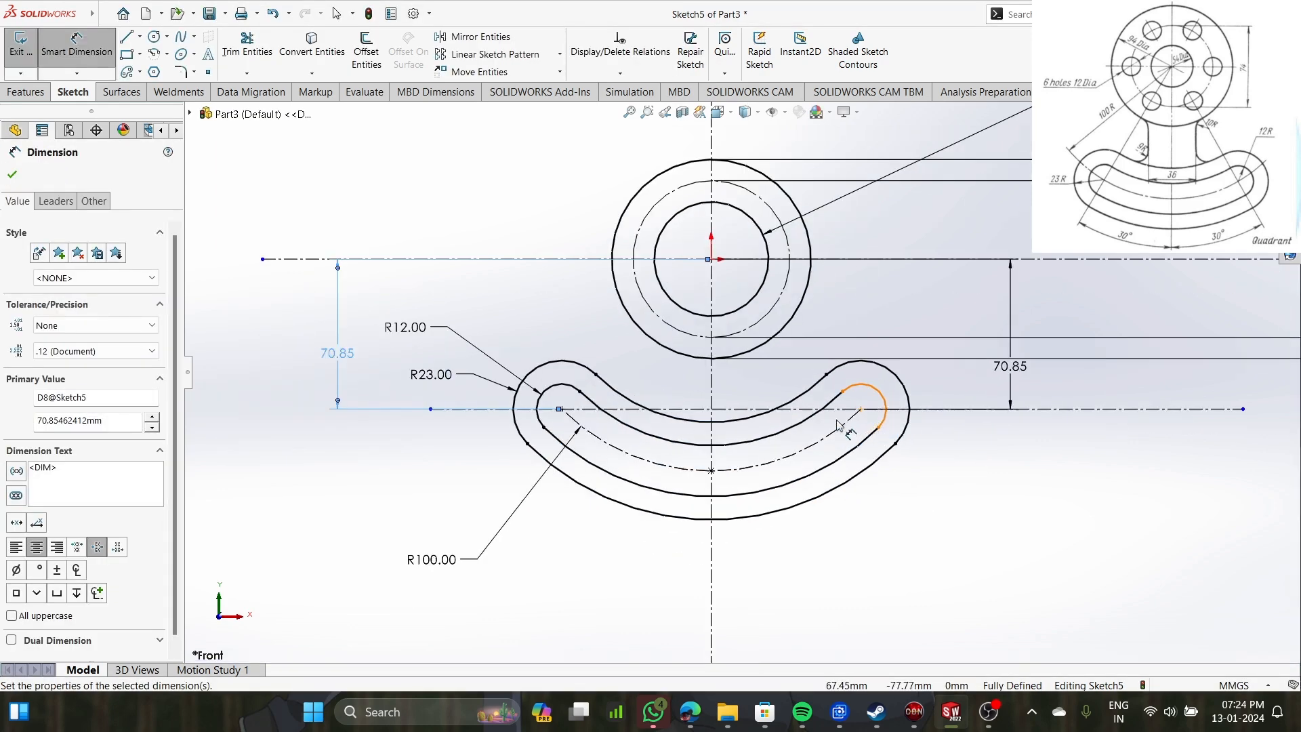
scroll(844, 427, "down", 2)
scroll(844, 427, "down", 1)
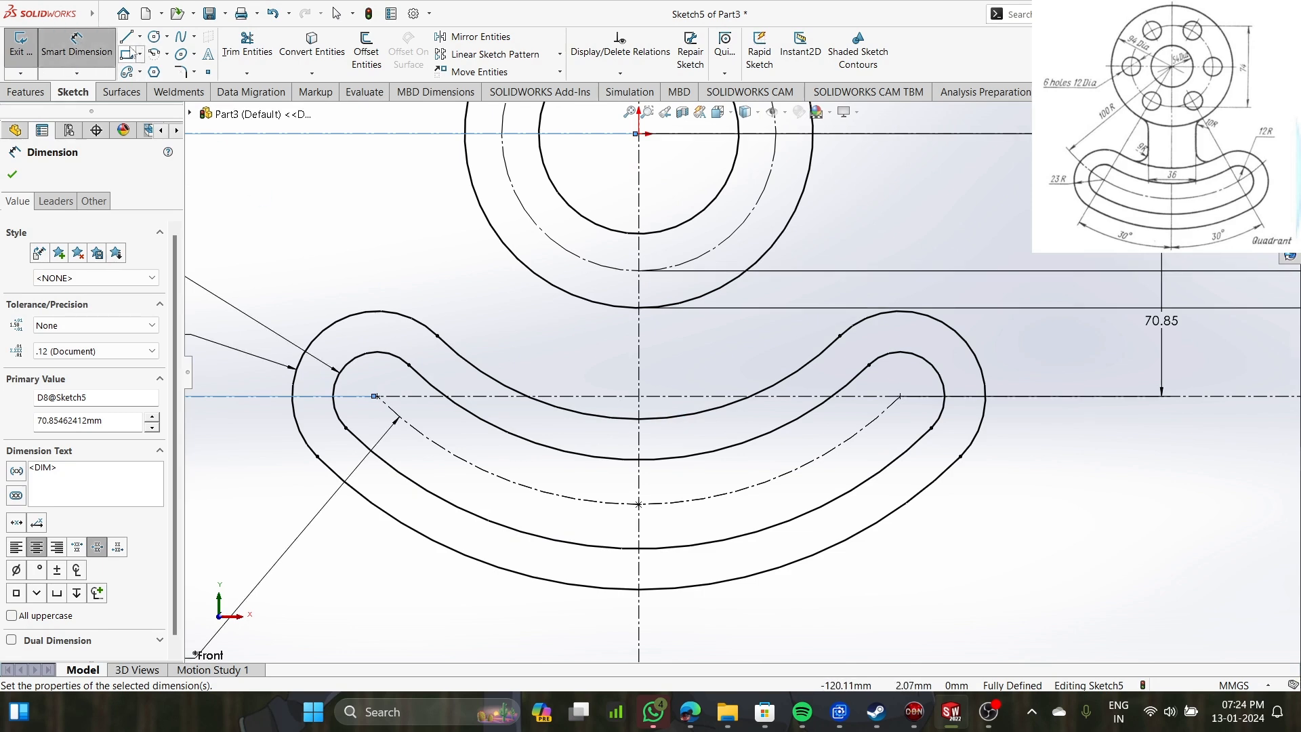
left_click(126, 37)
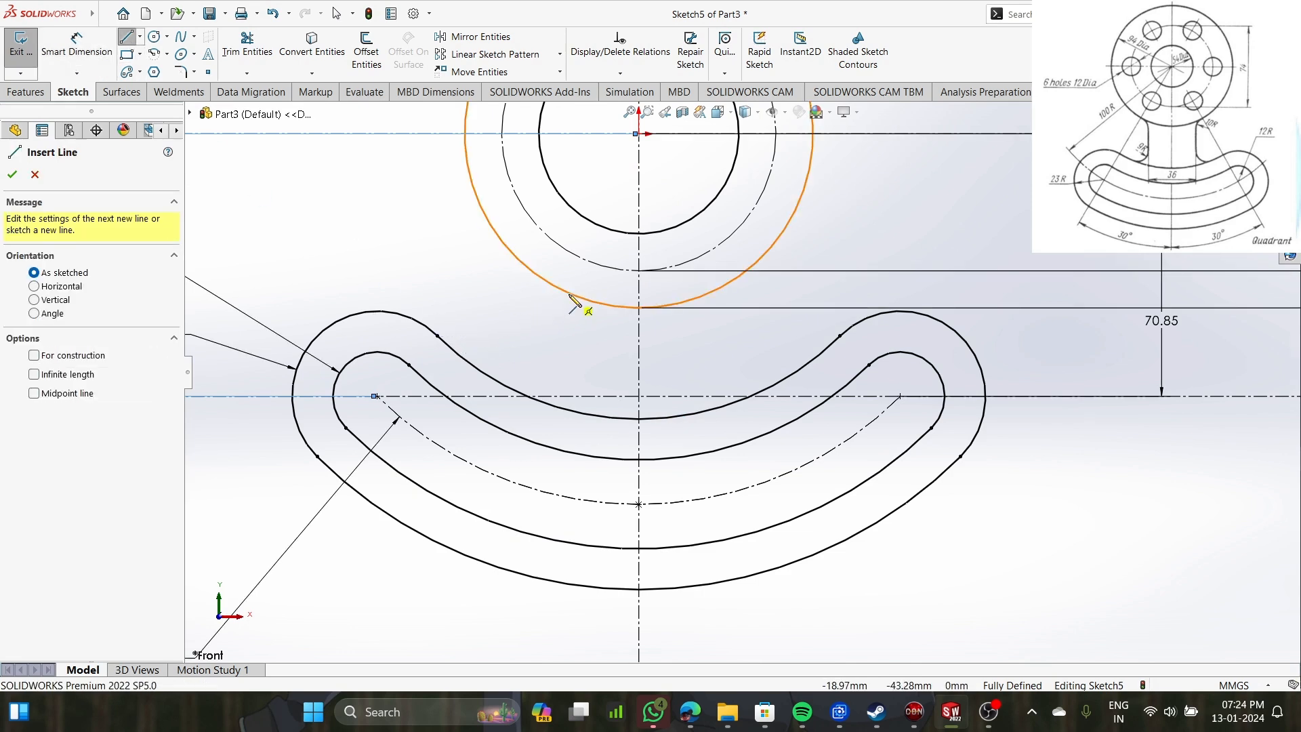
left_click(484, 212)
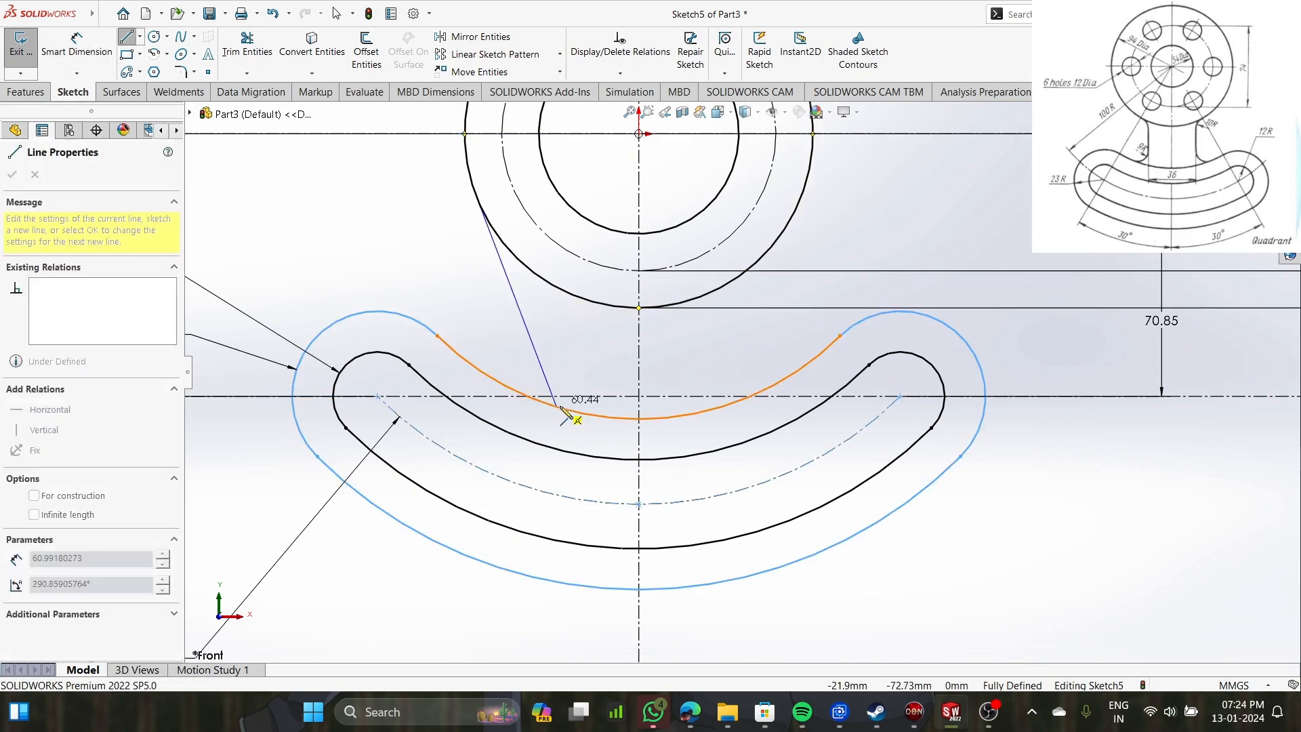
key("Escape")
left_click(520, 259)
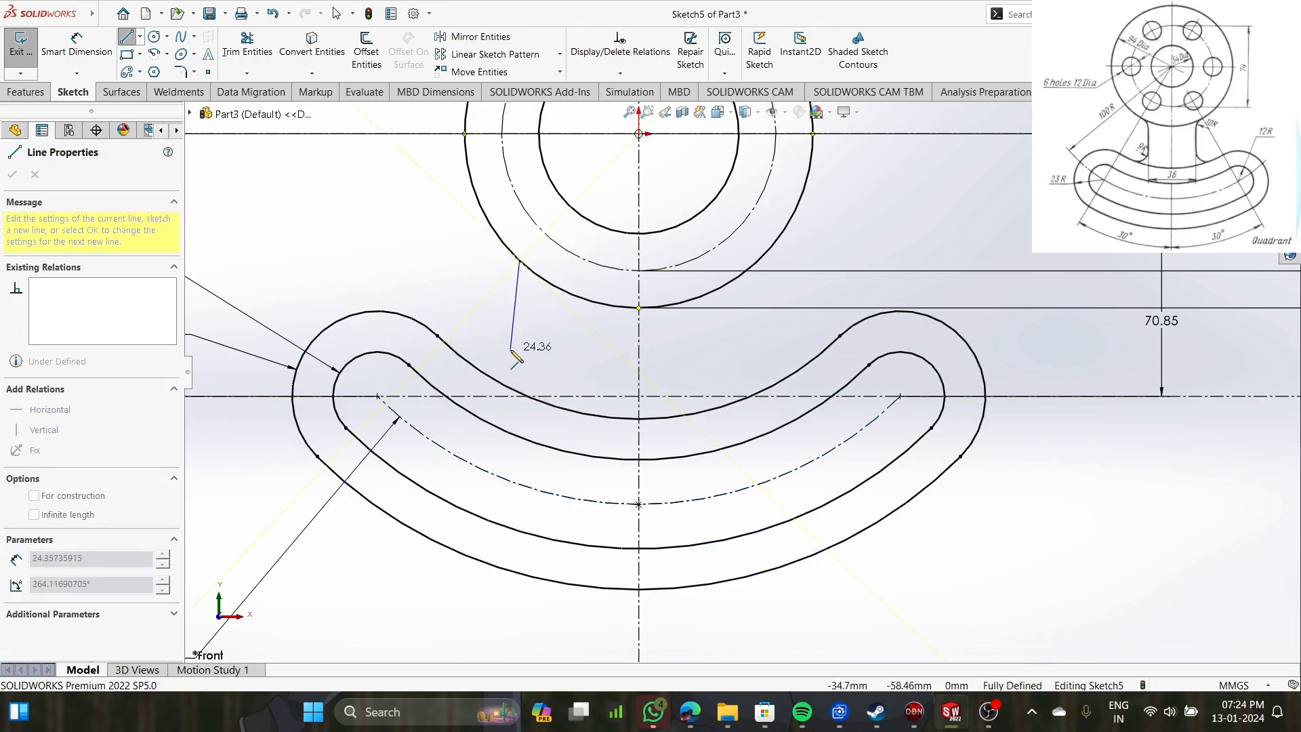
key("Escape")
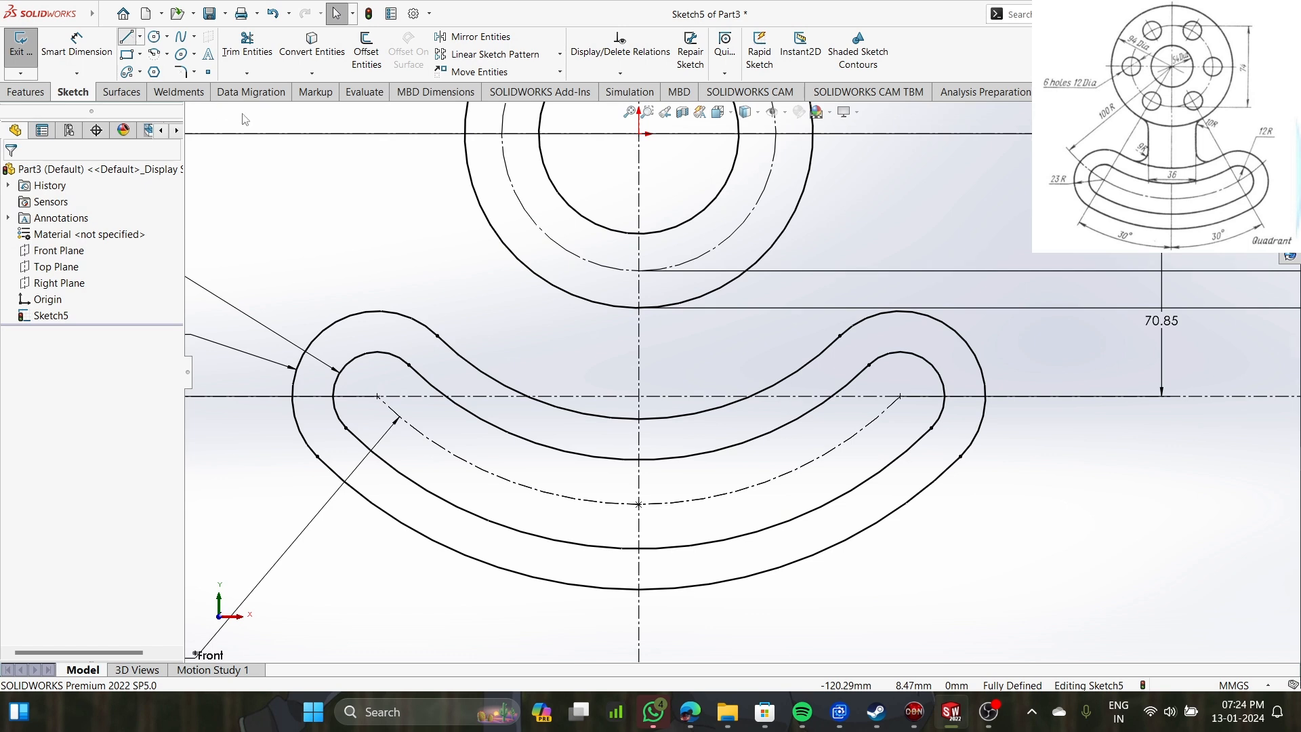
key("l")
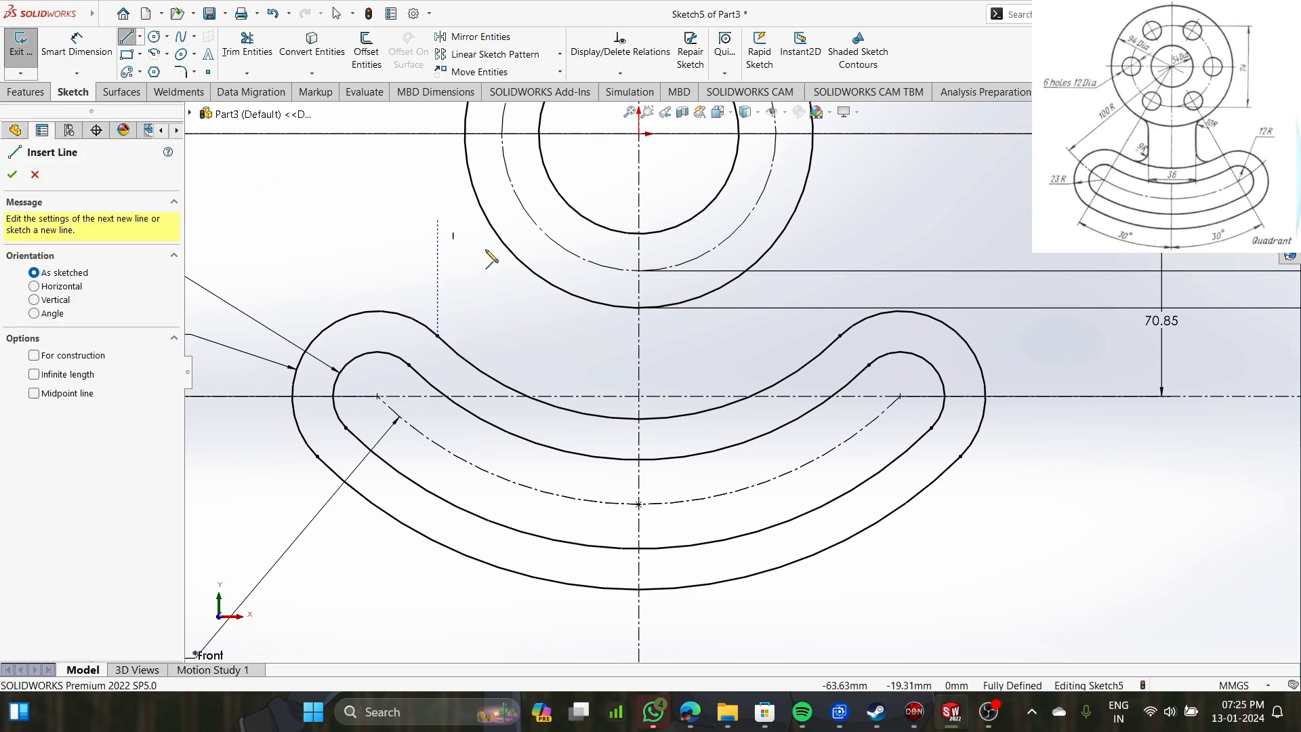
scroll(685, 354, "up", 3)
scroll(685, 354, "down", 4)
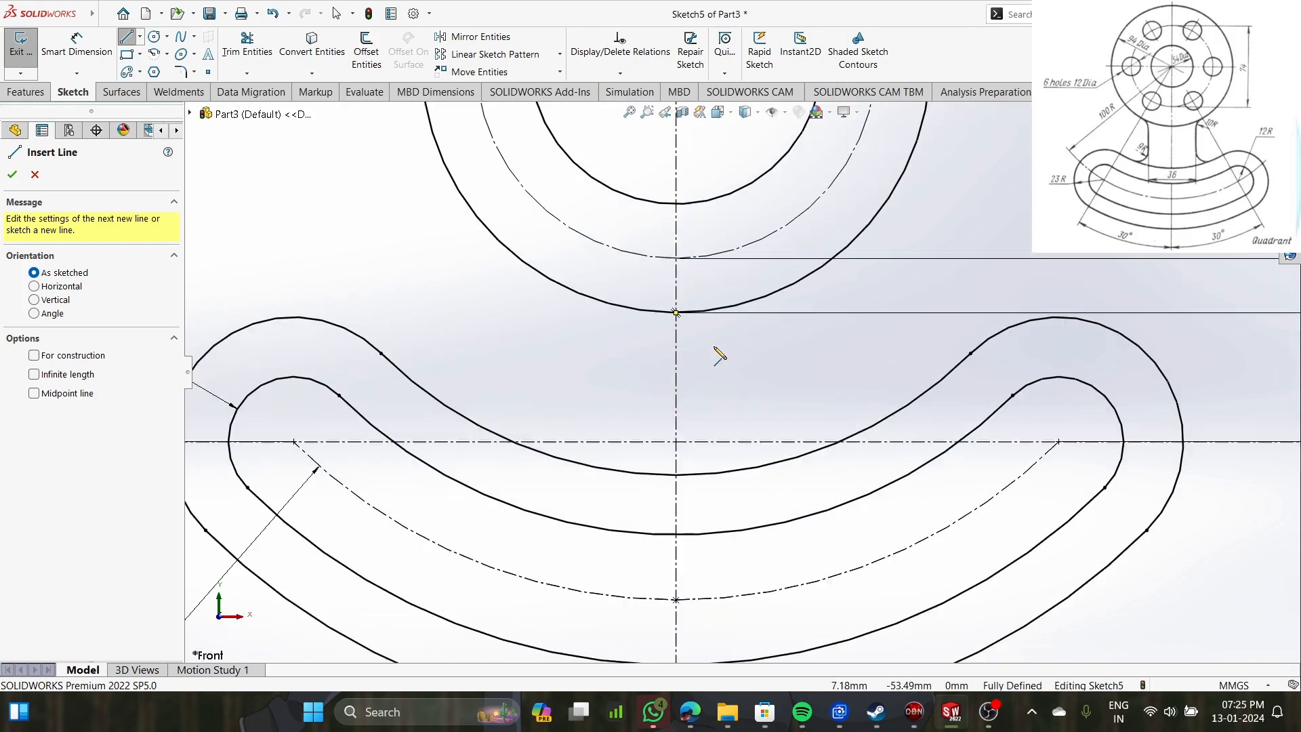
left_click(626, 314)
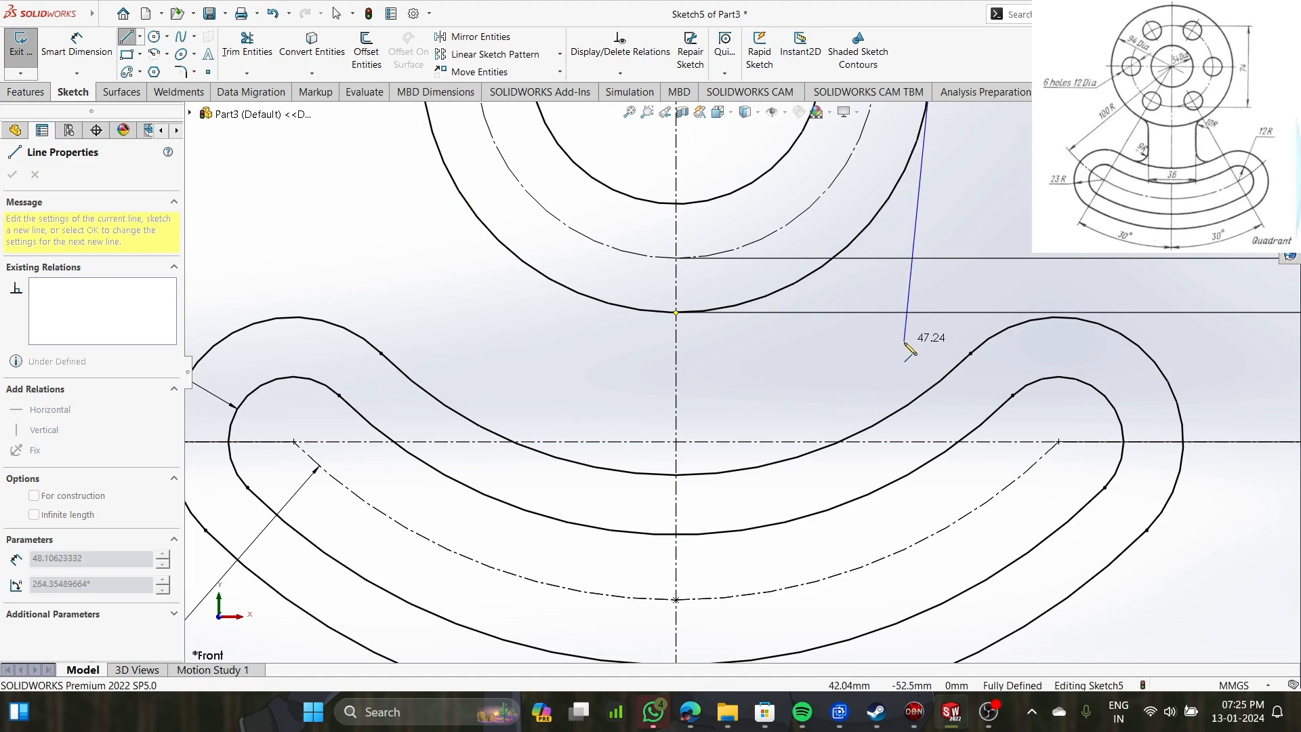
scroll(745, 372, "up", 4)
scroll(962, 180, "up", 3)
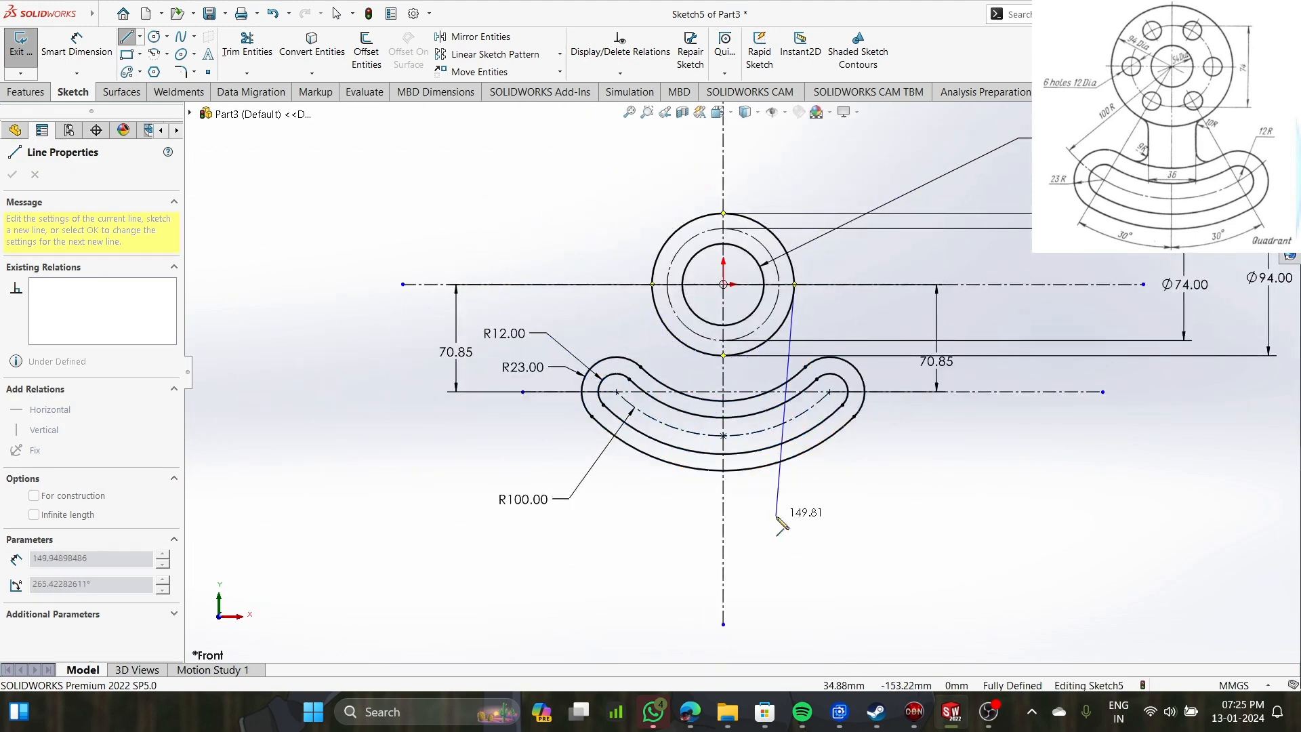
key("Escape")
key("Escape")
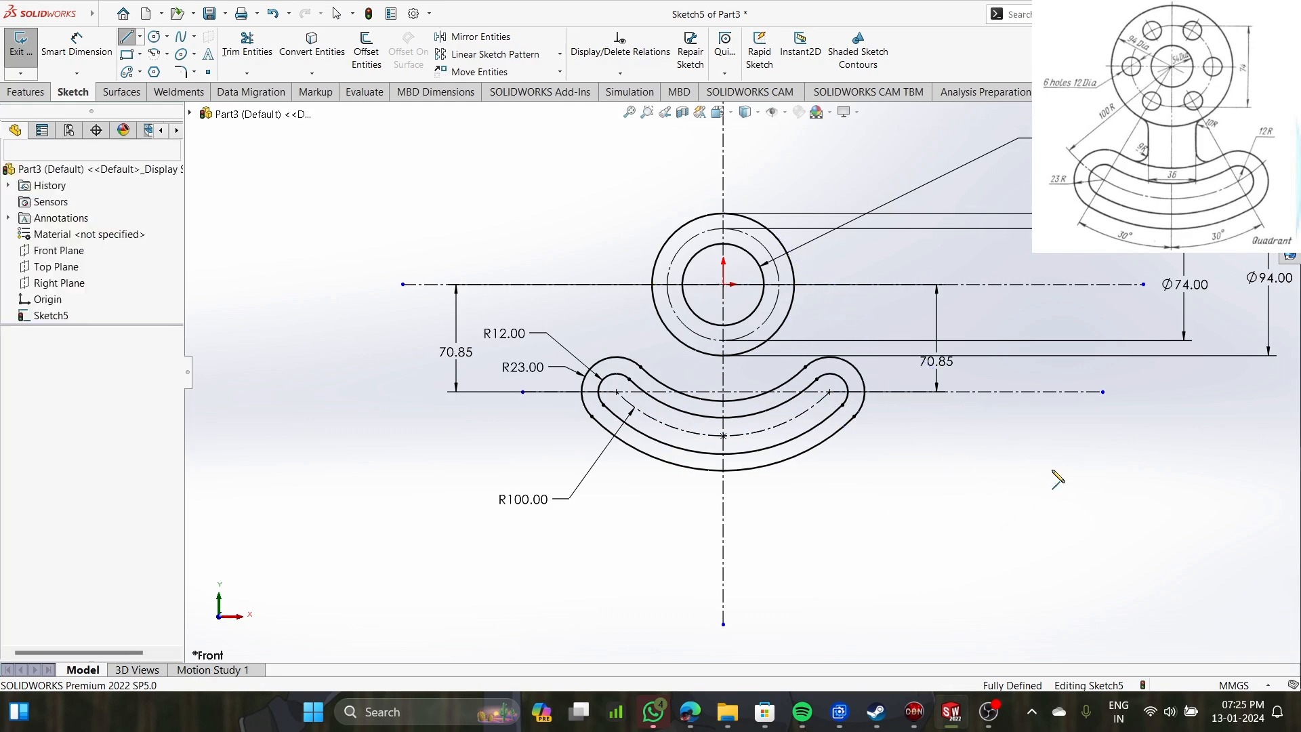
Sketch a corner rectangle about 32 mm wide and 43 mm tall across the vertical centerline, overlapping the hub's outer circle and the outer slot.
scroll(778, 439, "down", 5)
scroll(660, 366, "down", 4)
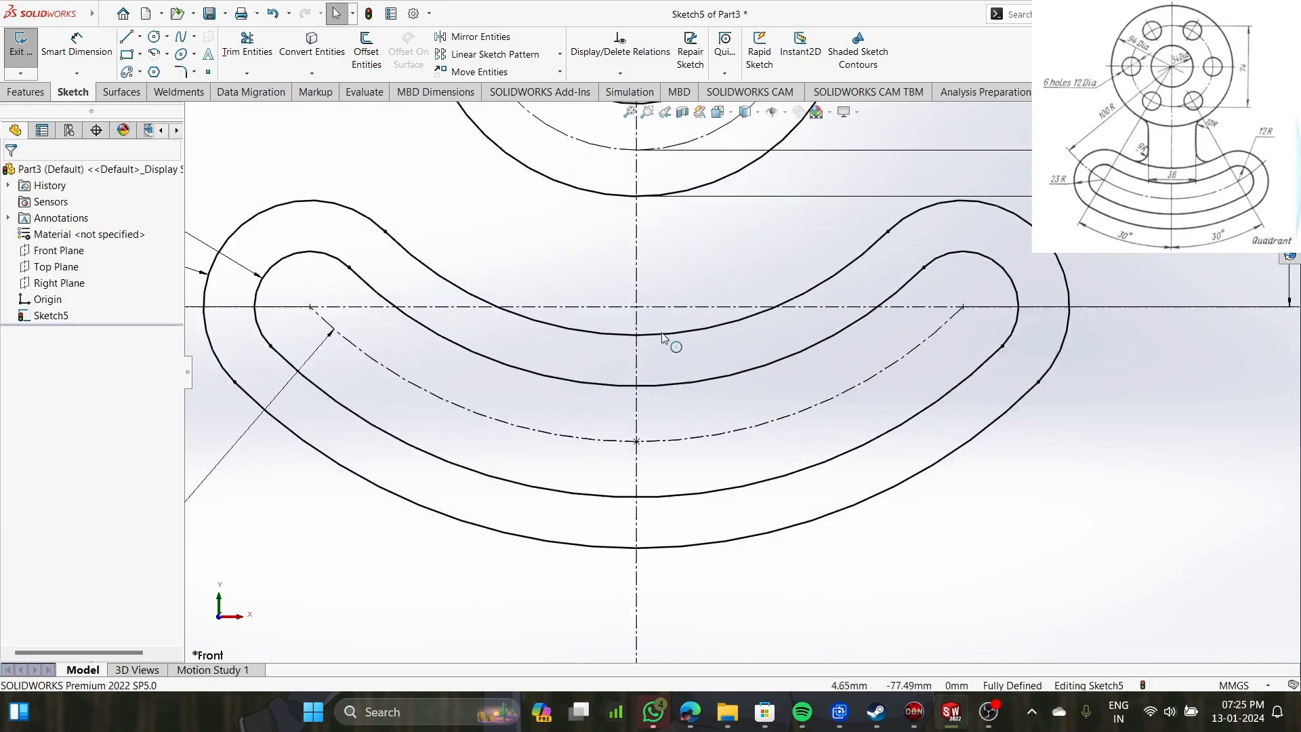
scroll(667, 369, "up", 1)
left_click(126, 55)
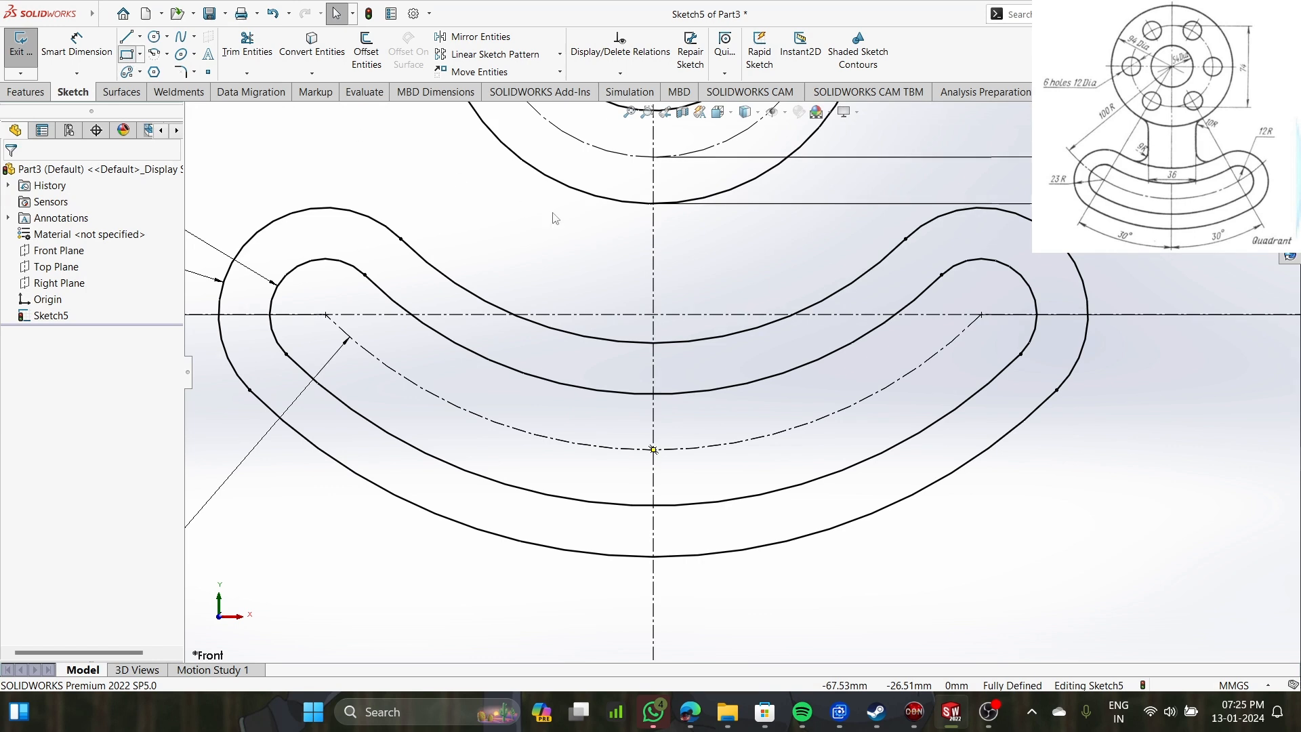
left_click(575, 166)
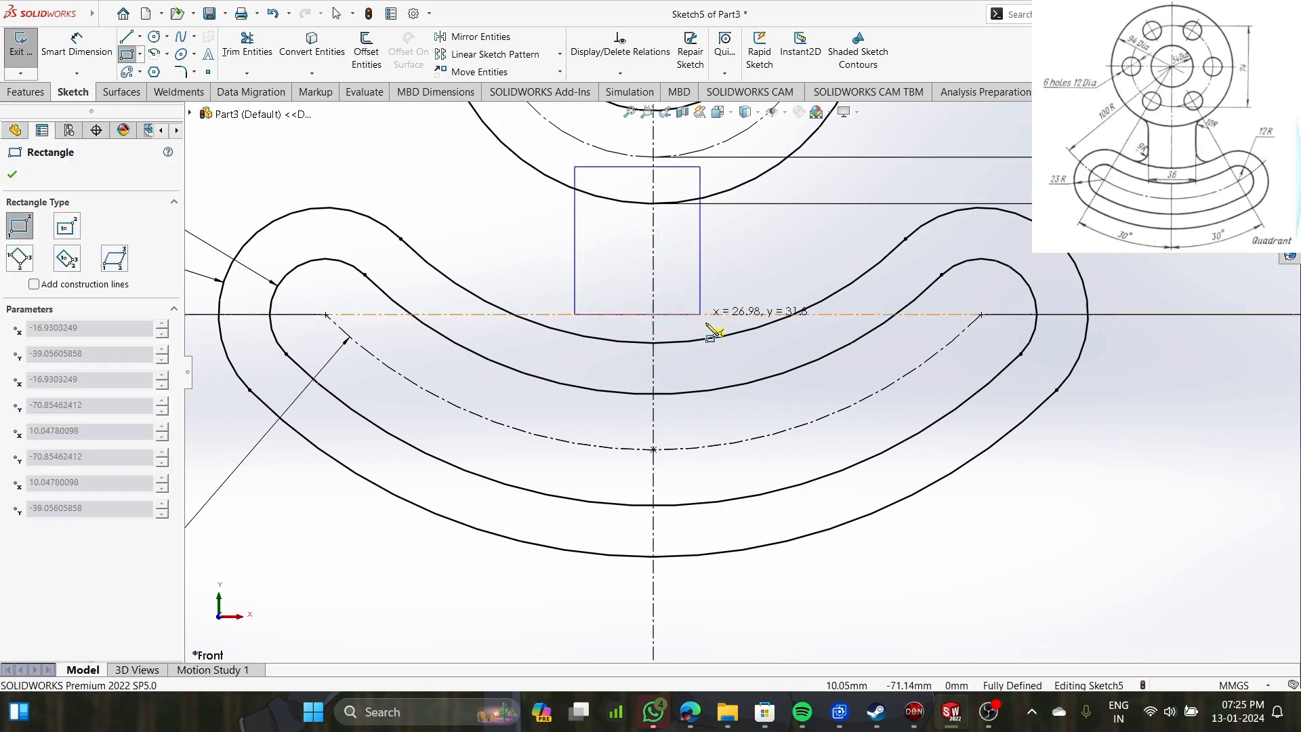
left_click(725, 368)
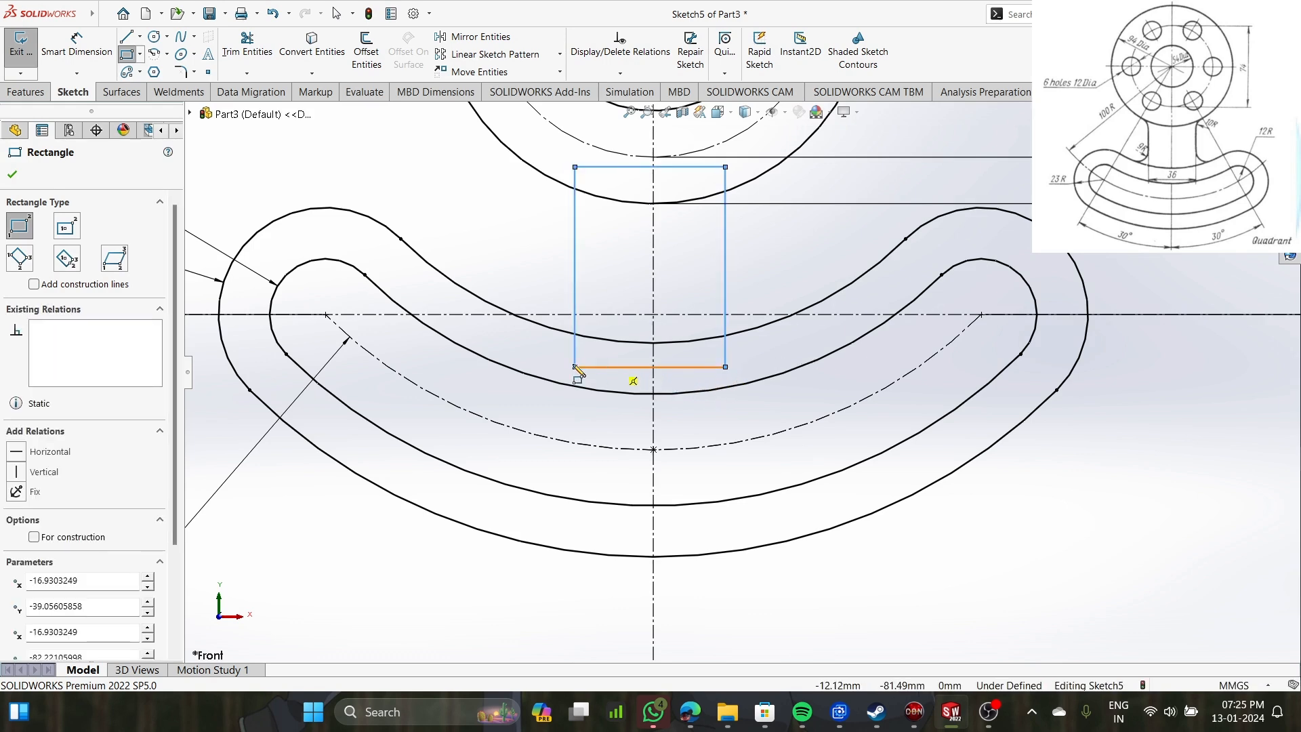
left_click(127, 55)
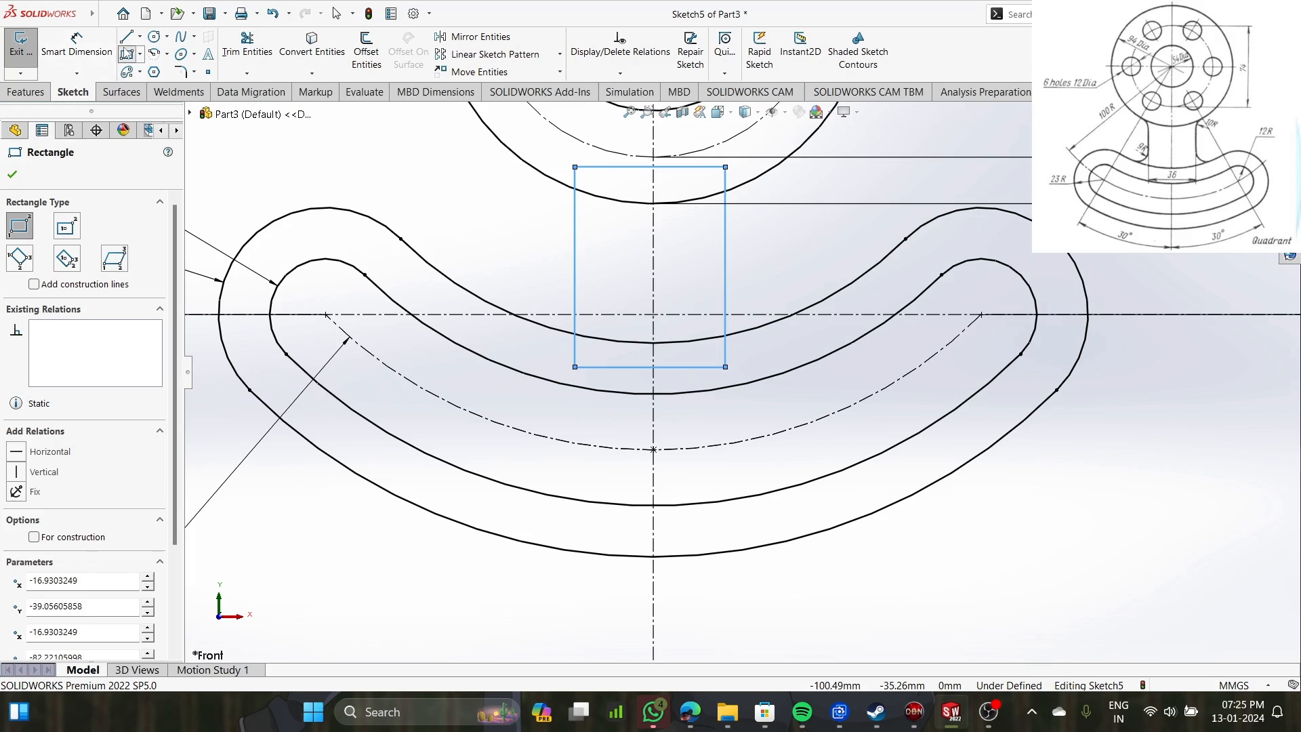
Try a collinear relation between the rectangle's sides and the vertical centerline, and undo it.
left_click(655, 283, "ctrl")
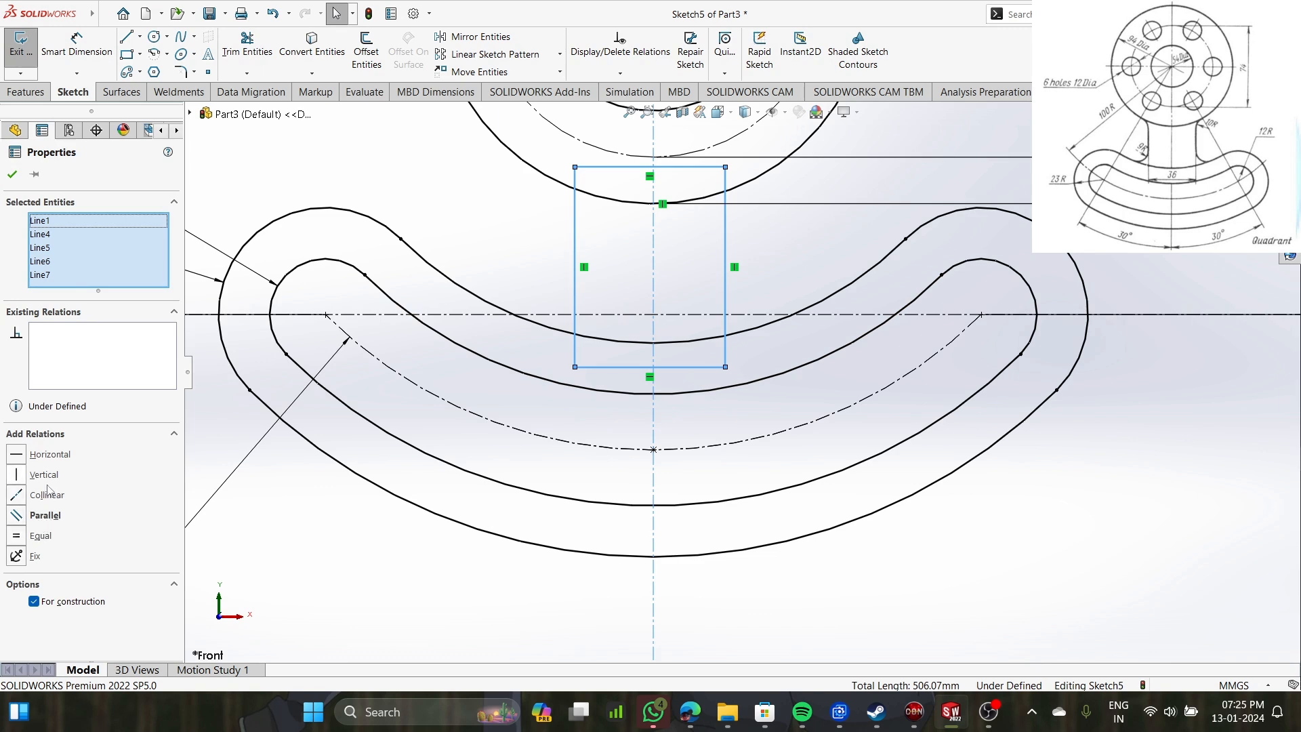
left_click(47, 496)
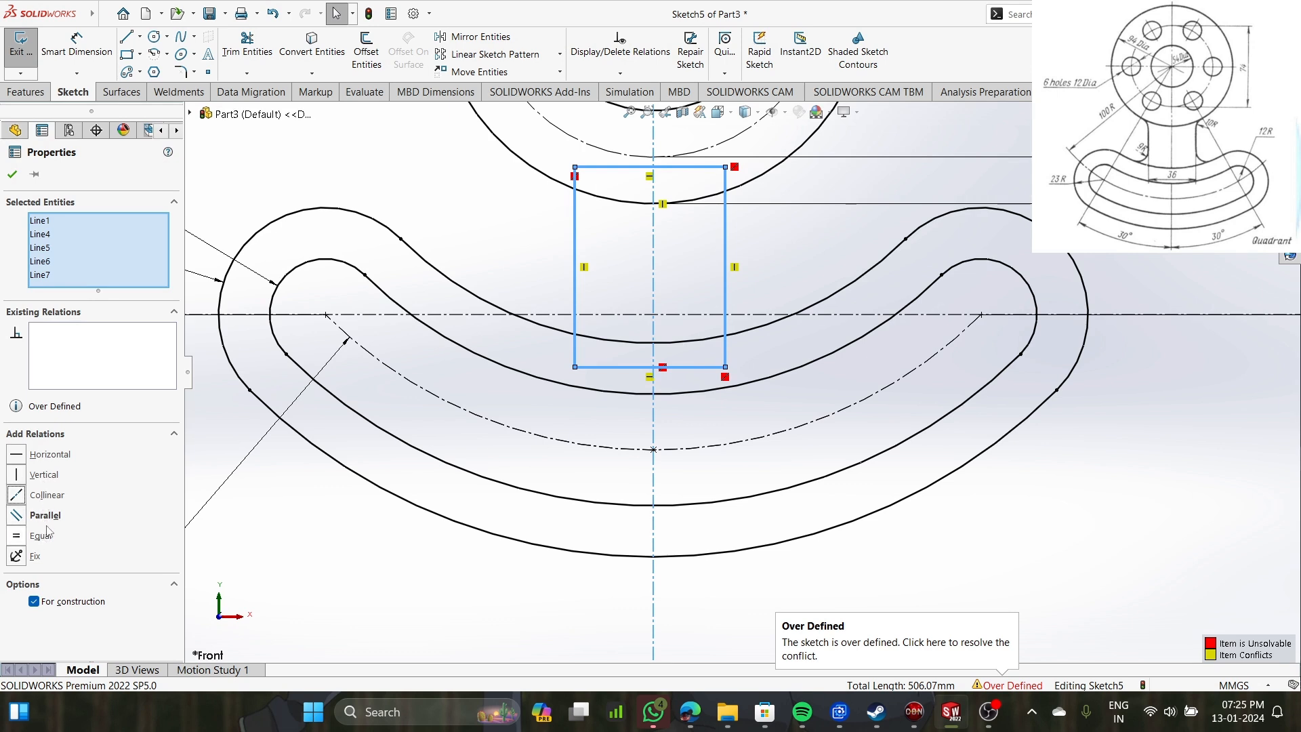
left_click(395, 552)
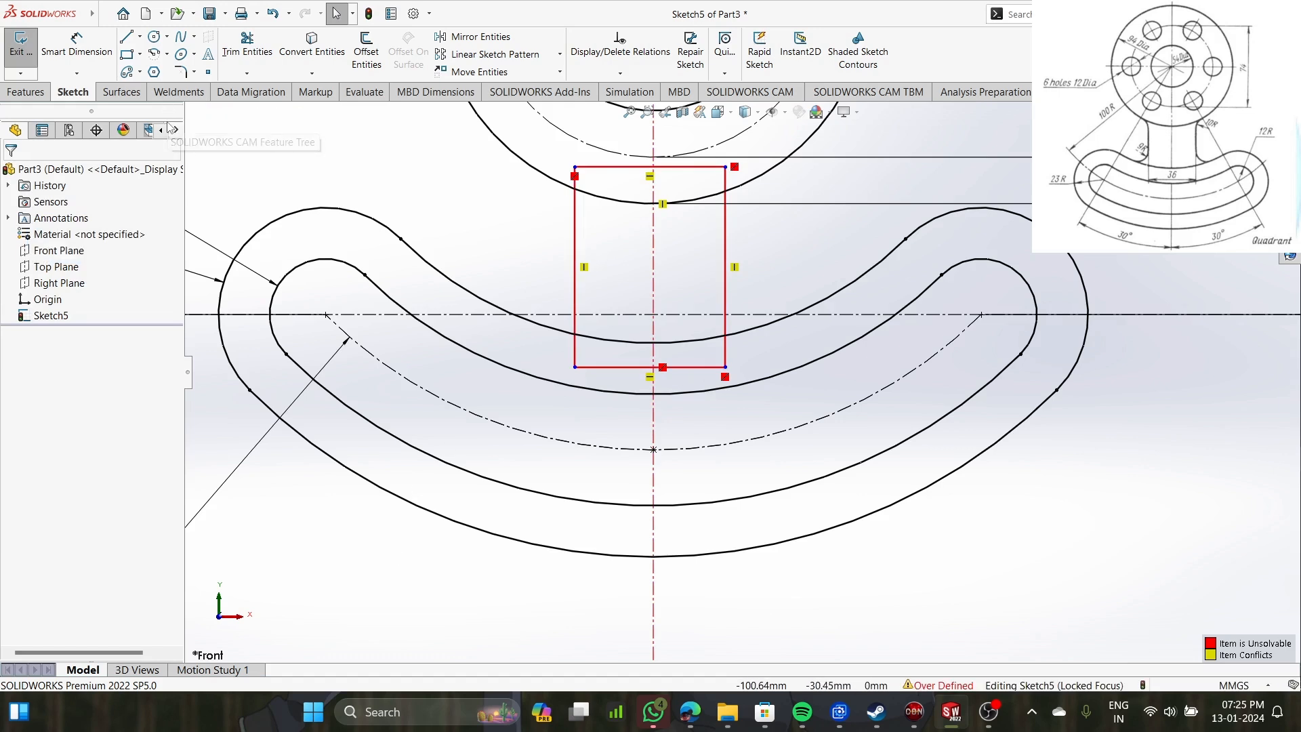
key("ctrl+z")
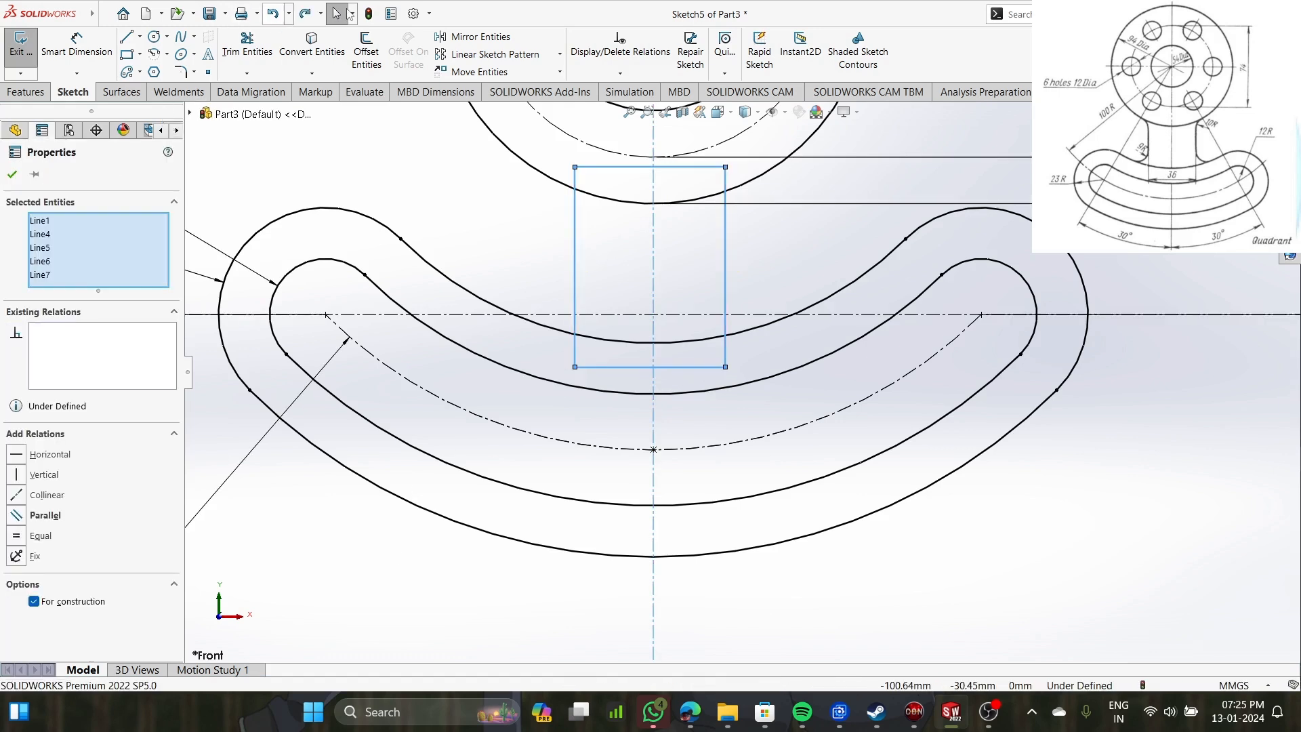
Dimension the distance from the rectangle's lower left corner to the vertical centerline as 36/2 mm.
scroll(700, 357, "down", 2)
scroll(701, 356, "up", 2)
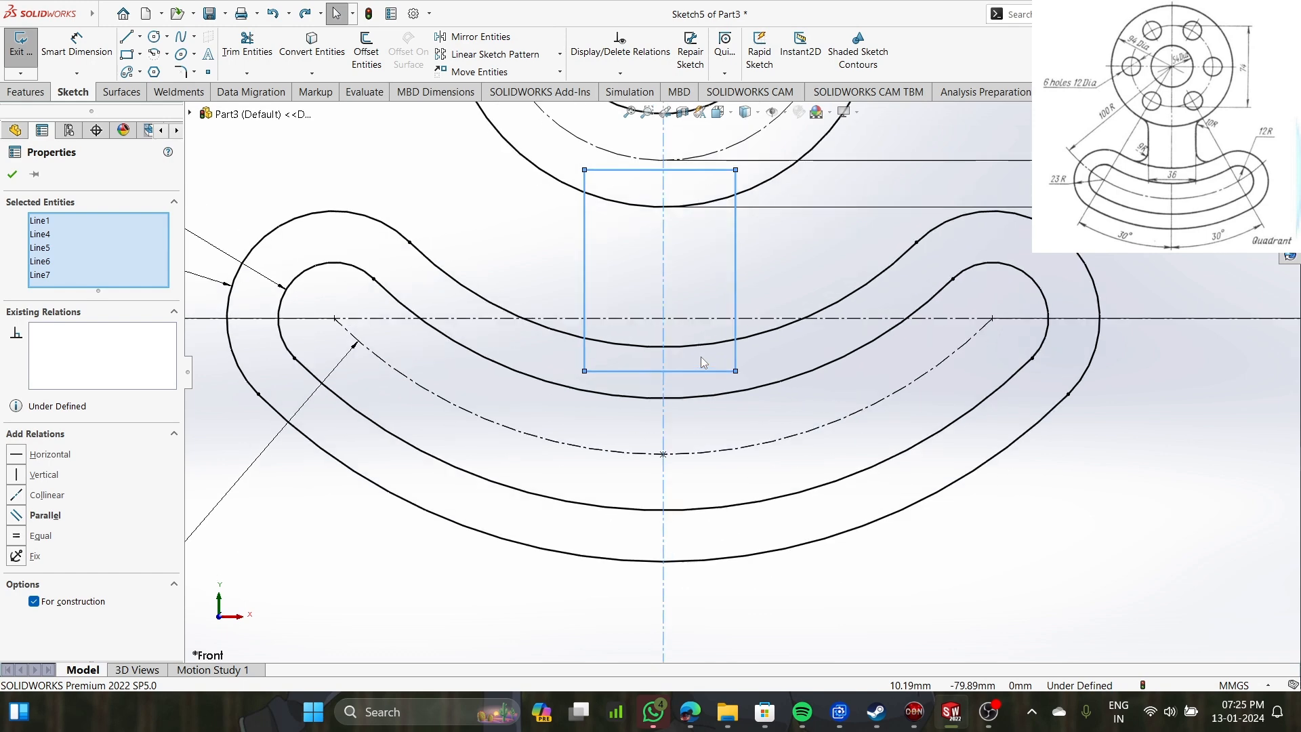
left_click(76, 51)
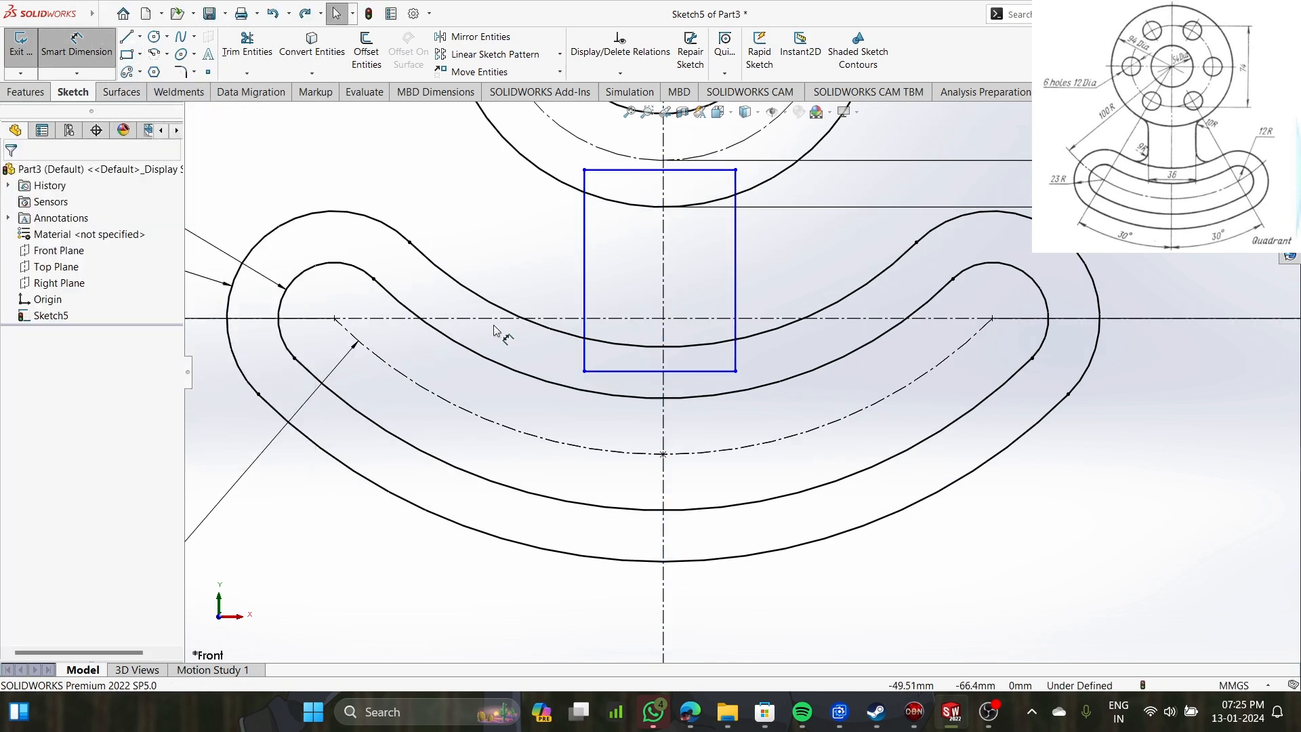
left_click(584, 372)
left_click(664, 397)
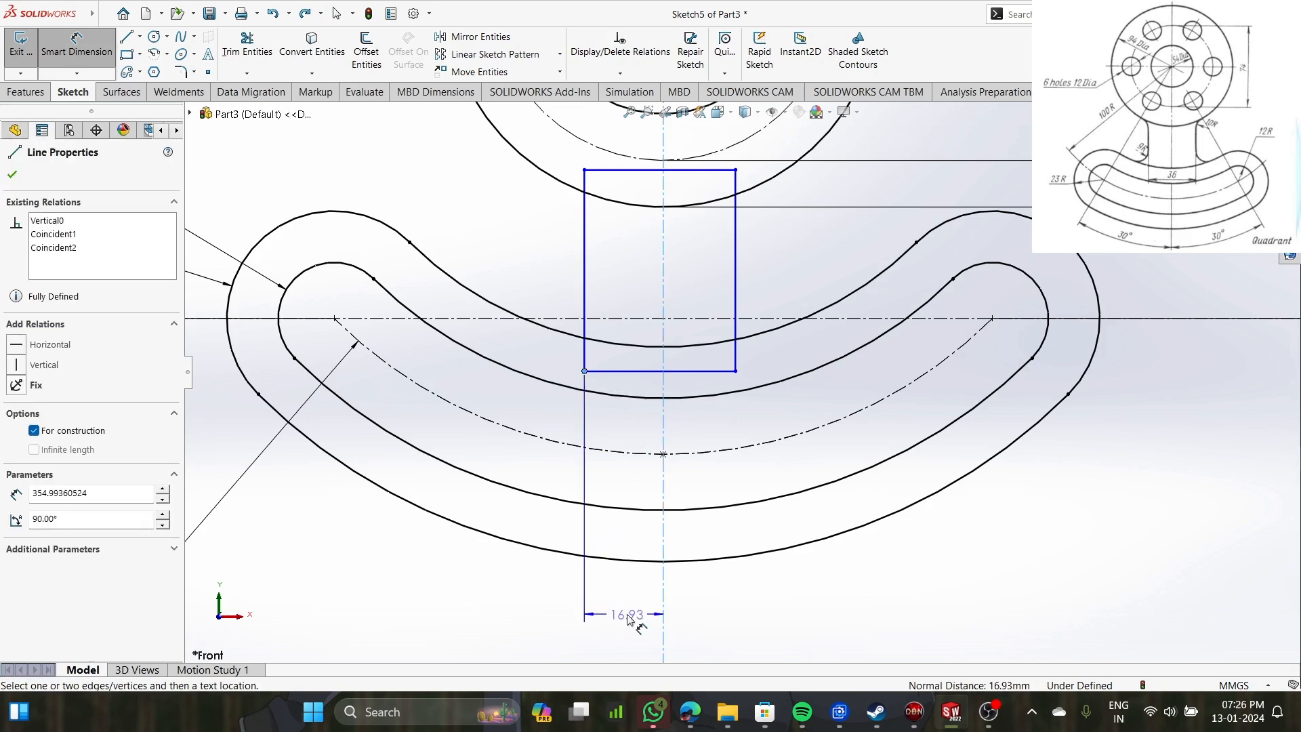
left_click(627, 618)
type("36/2")
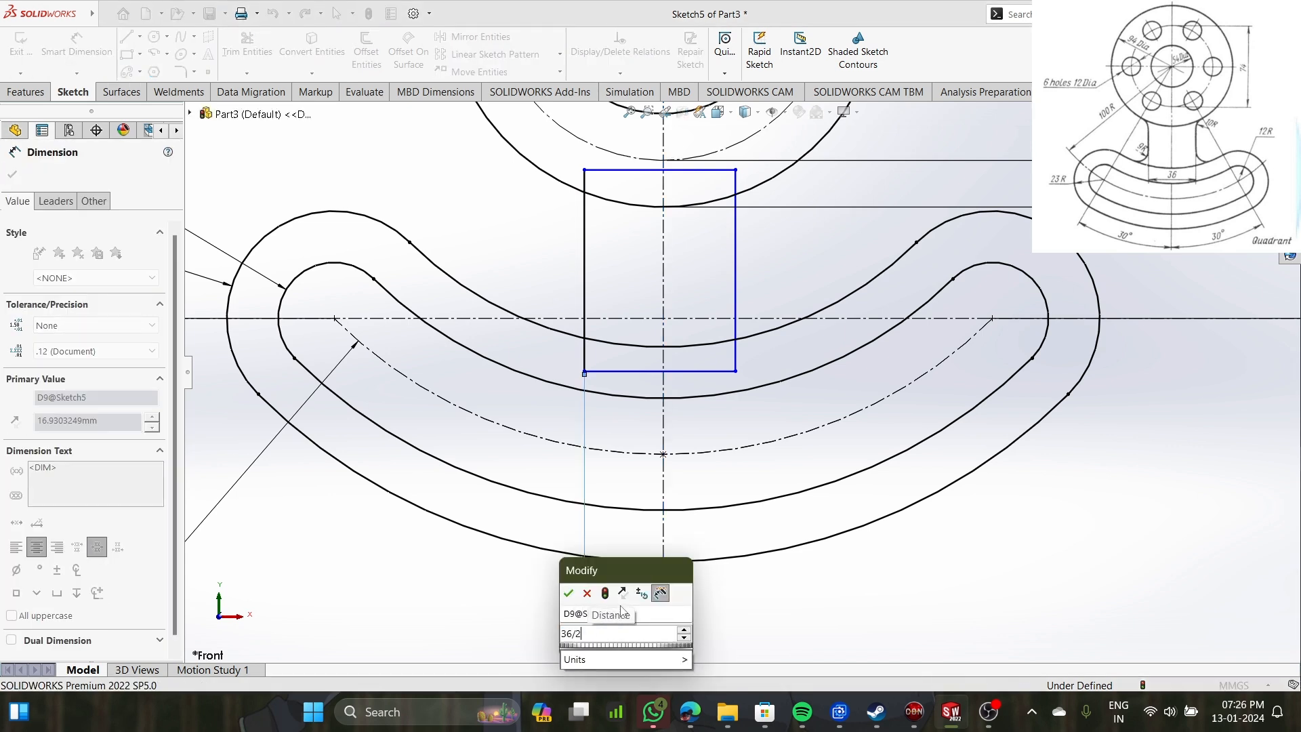
key("Escape")
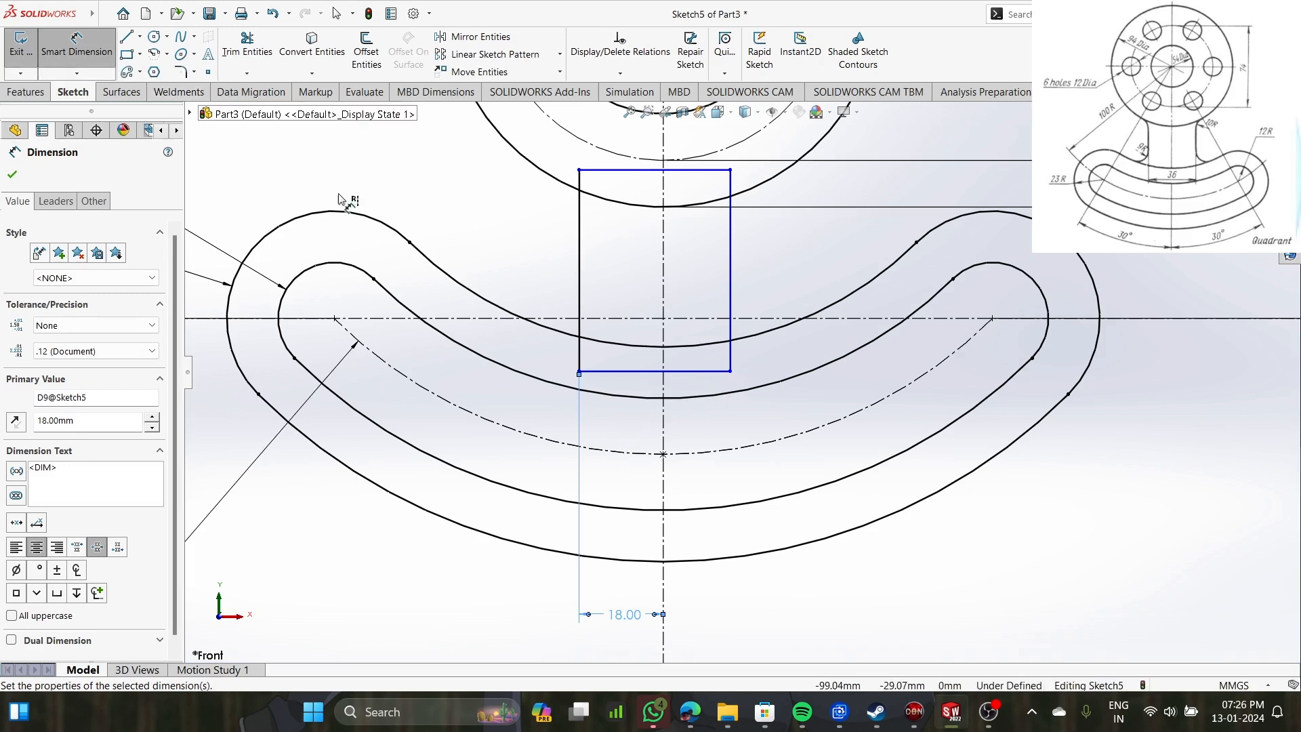
Dimension the distance from the rectangle's lower right corner to the vertical centerline at 18 mm.
left_click(730, 370)
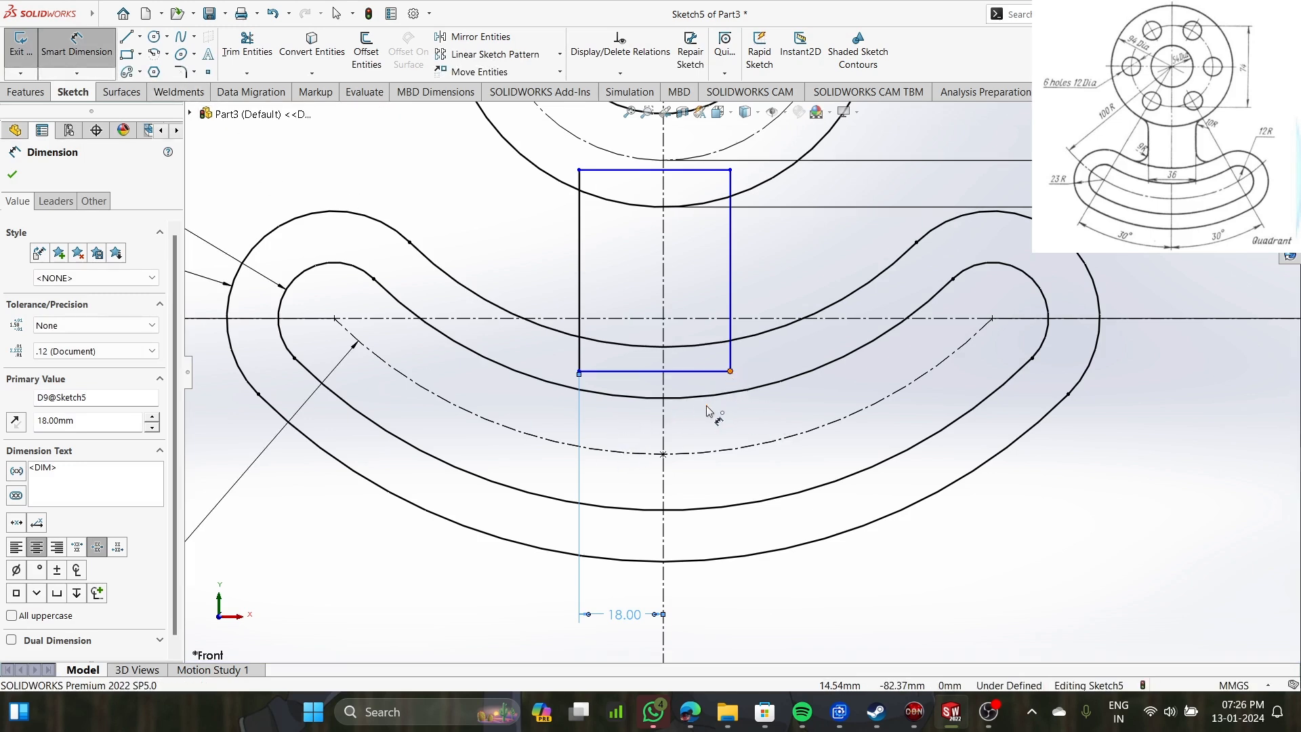
left_click(664, 442)
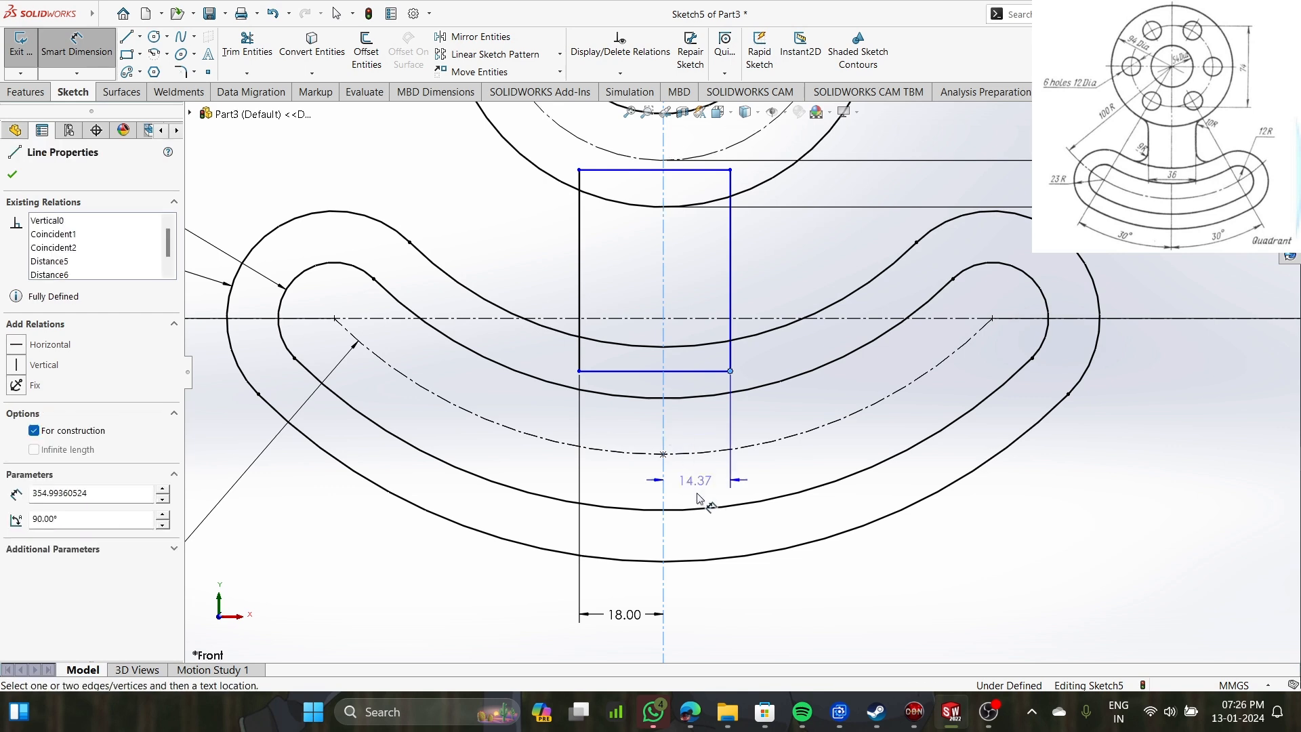
left_click(706, 620)
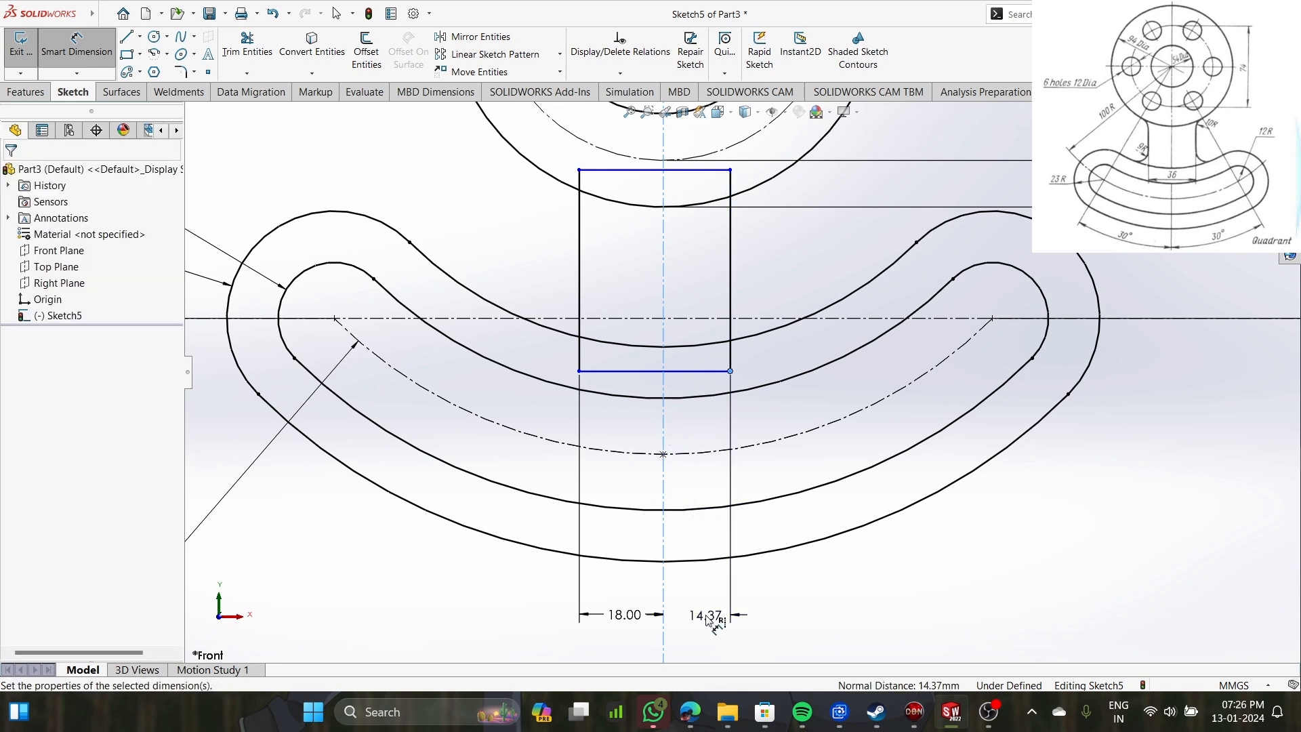
type("18")
key("Return")
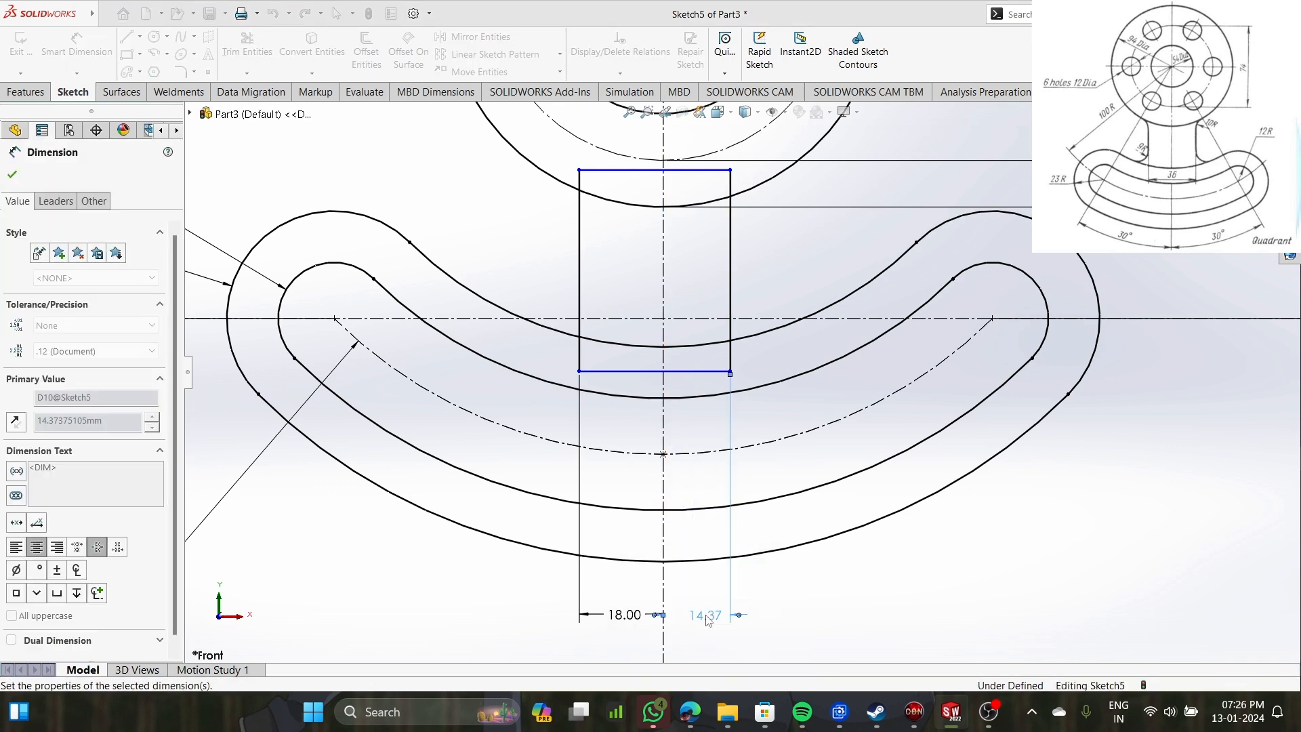
Trim away the rectangle's upper edge and the ends of its vertical sides inside the hub's outer circle.
scroll(734, 338, "up", 3)
scroll(733, 337, "down", 2)
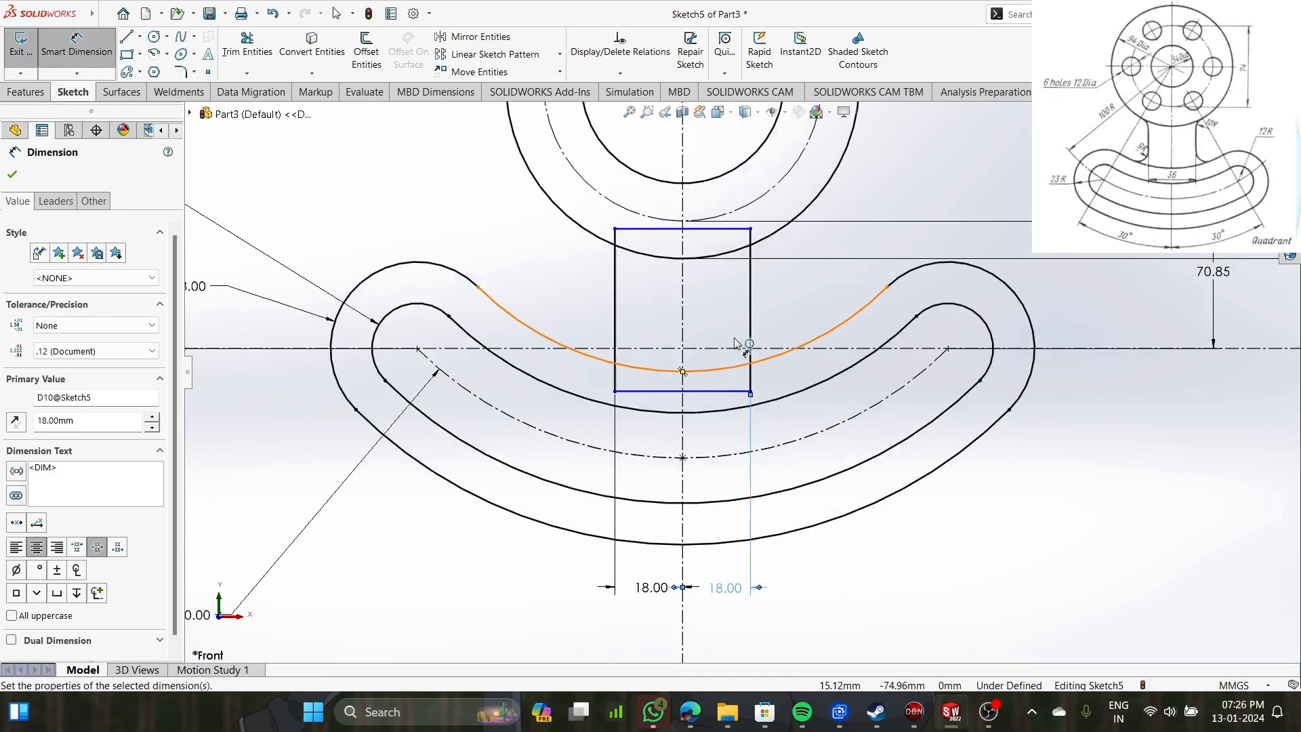
left_click(254, 47)
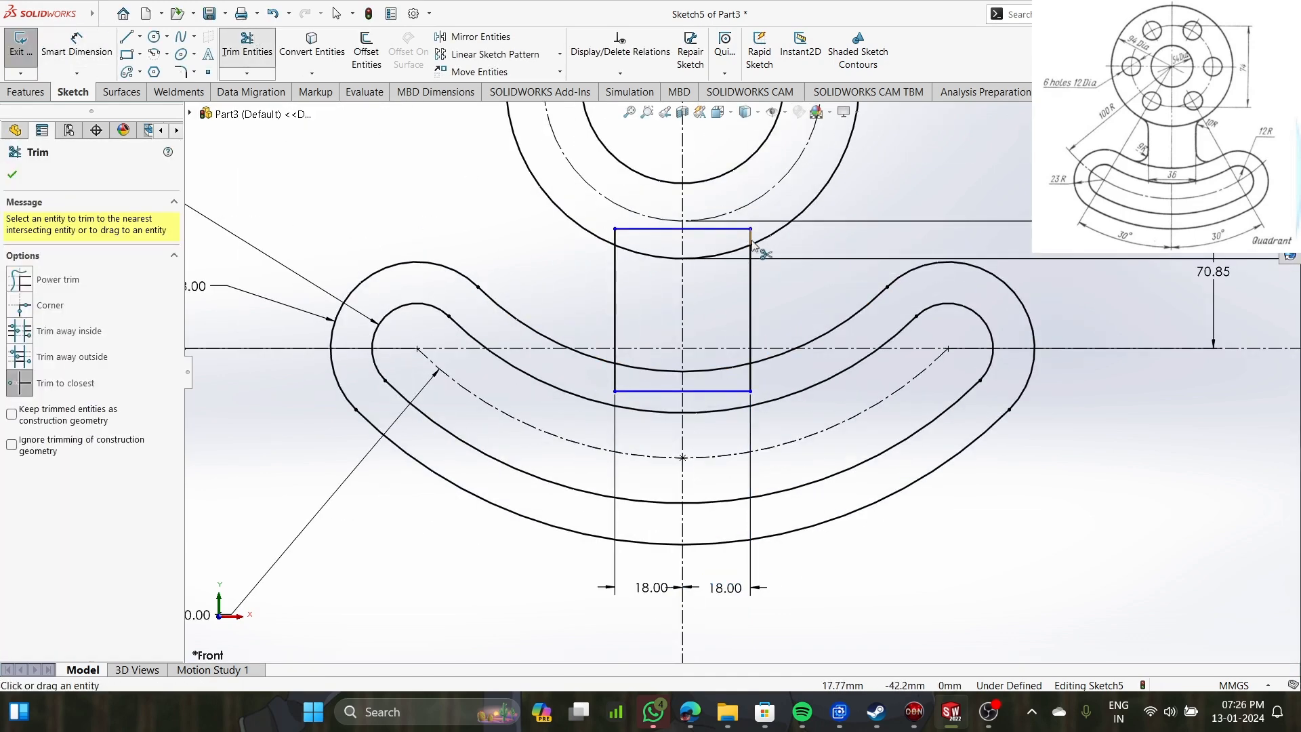
scroll(745, 261, "down", 4)
left_click(748, 268)
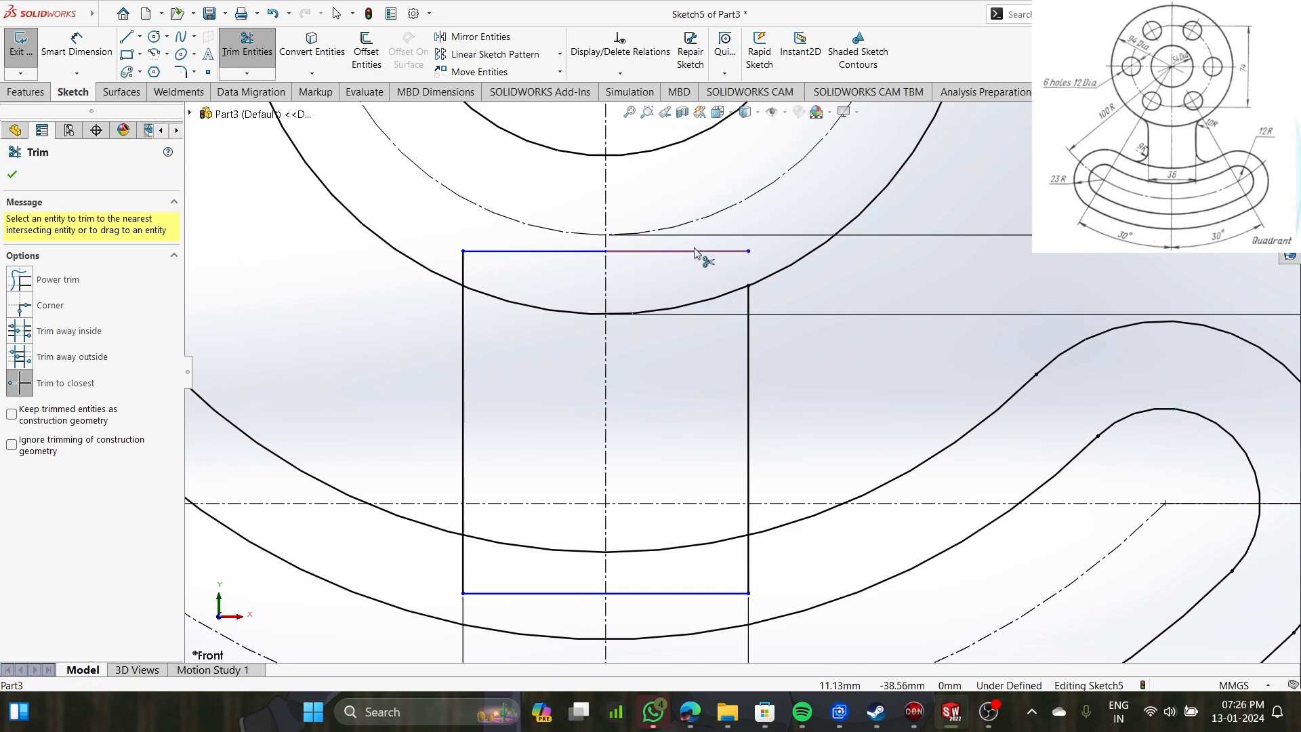
left_click(698, 255)
left_click(549, 252)
Trim away the rectangle's lower edge and the ends of its vertical sides inside the outer slot.
scroll(576, 415, "up", 5)
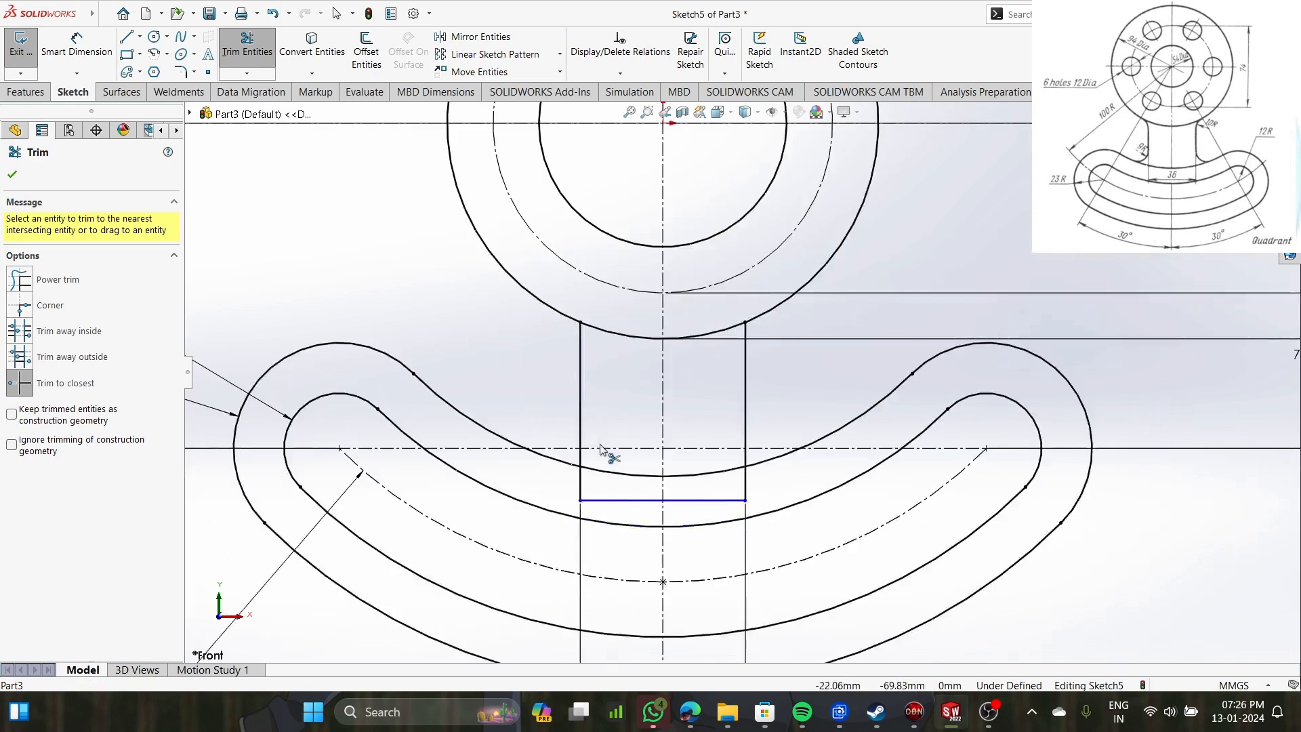
scroll(688, 483, "down", 4)
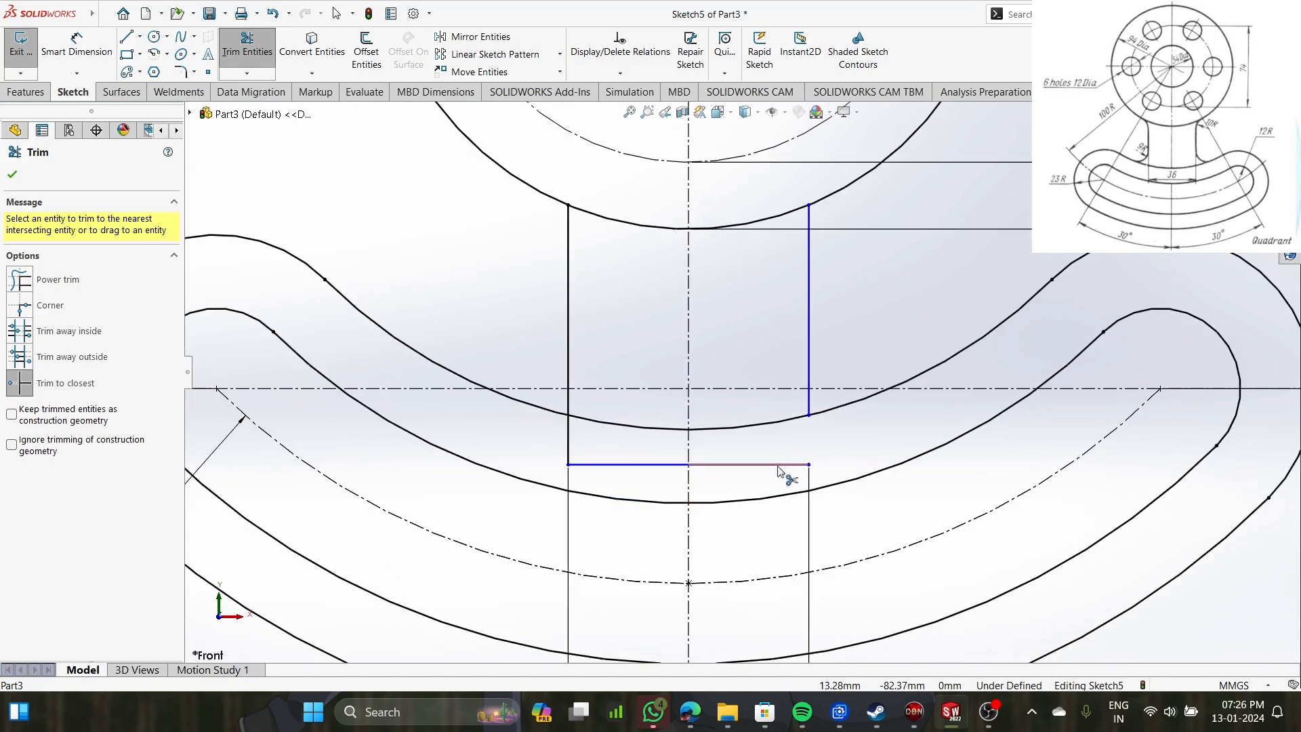
left_click(690, 363)
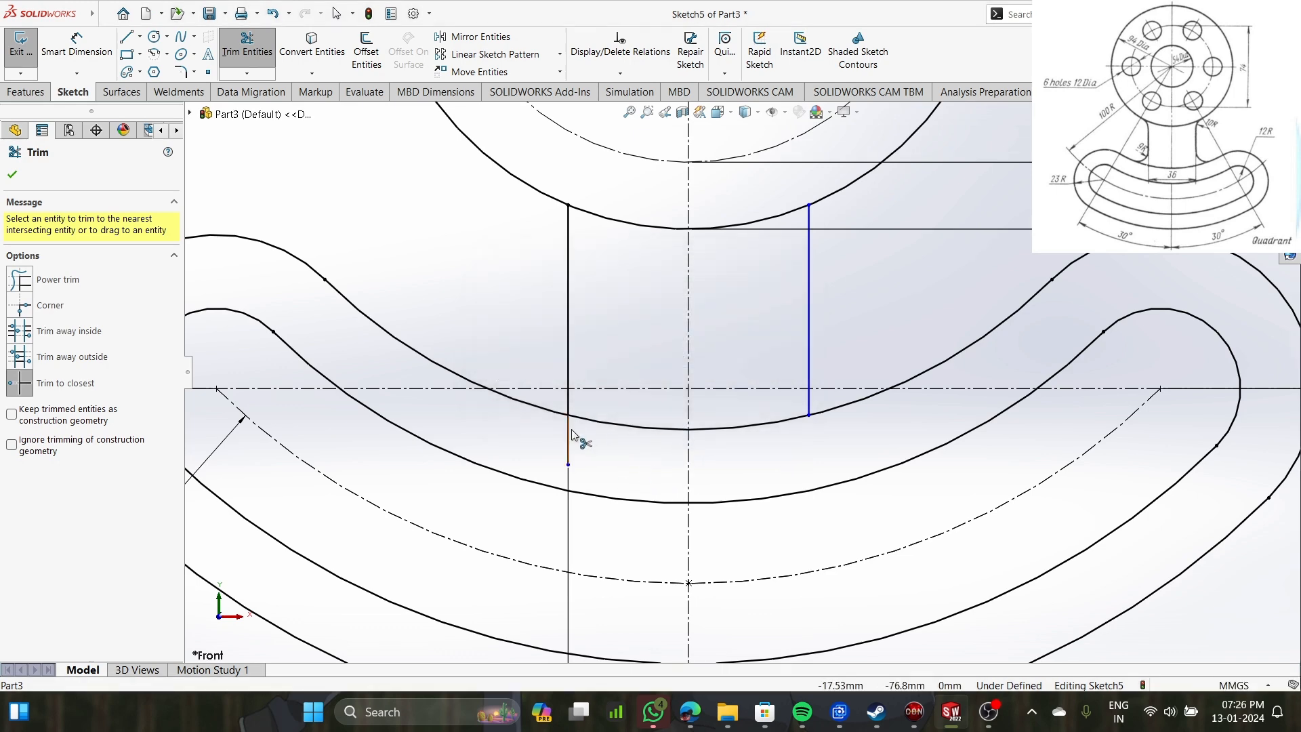
left_click(686, 363)
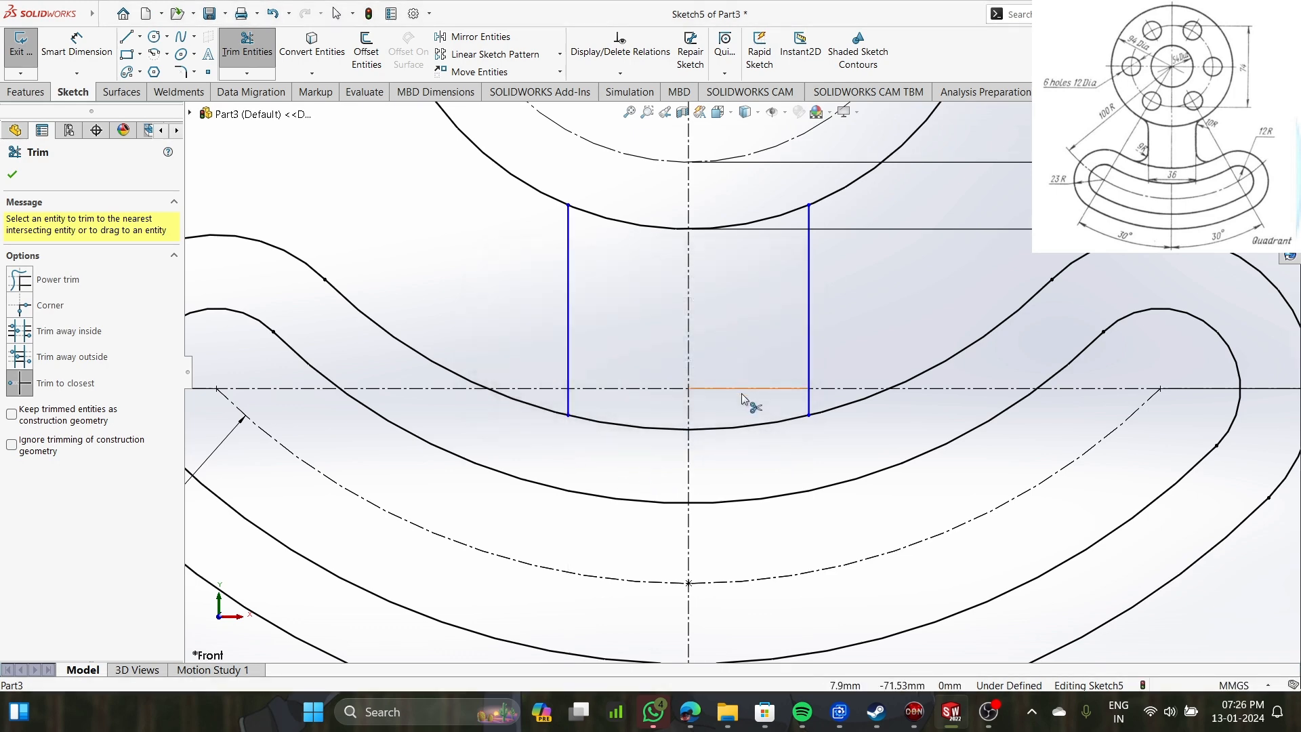
Dimension the distance between the web's two vertical sides at 36 mm.
scroll(759, 400, "up", 2)
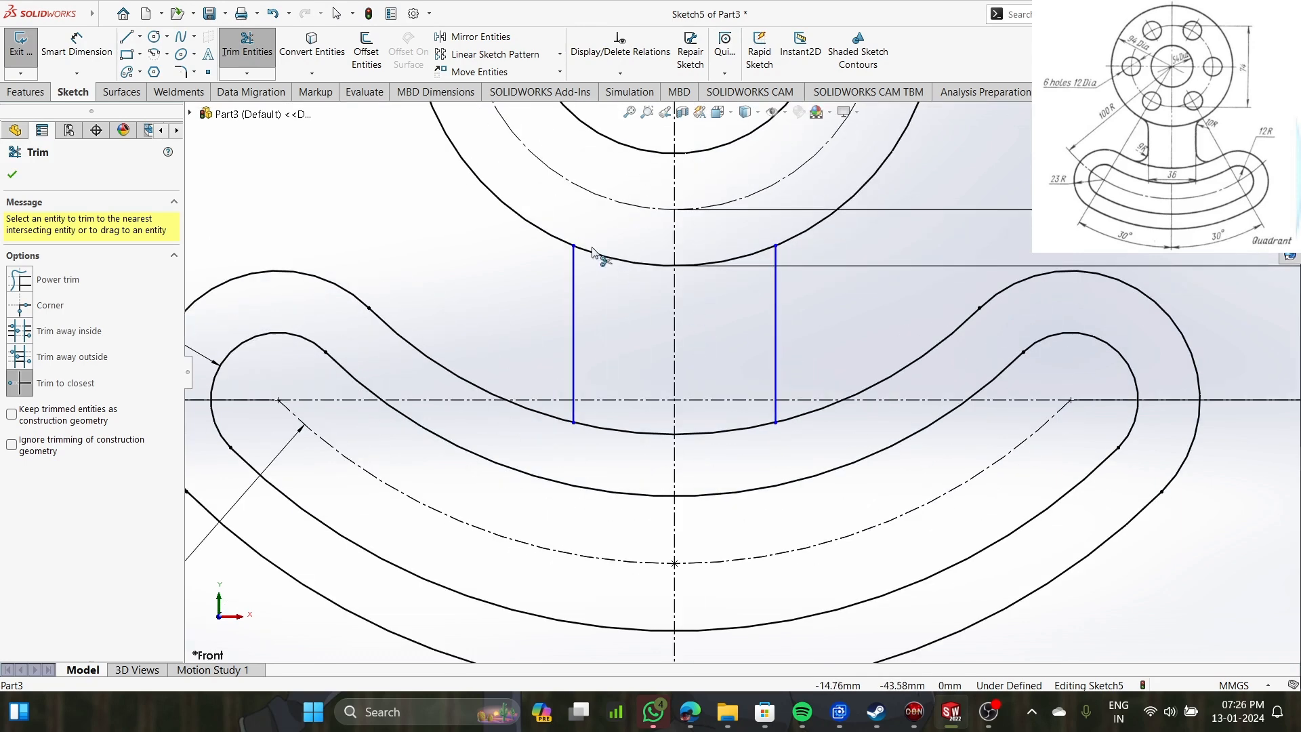
scroll(593, 252, "down", 3)
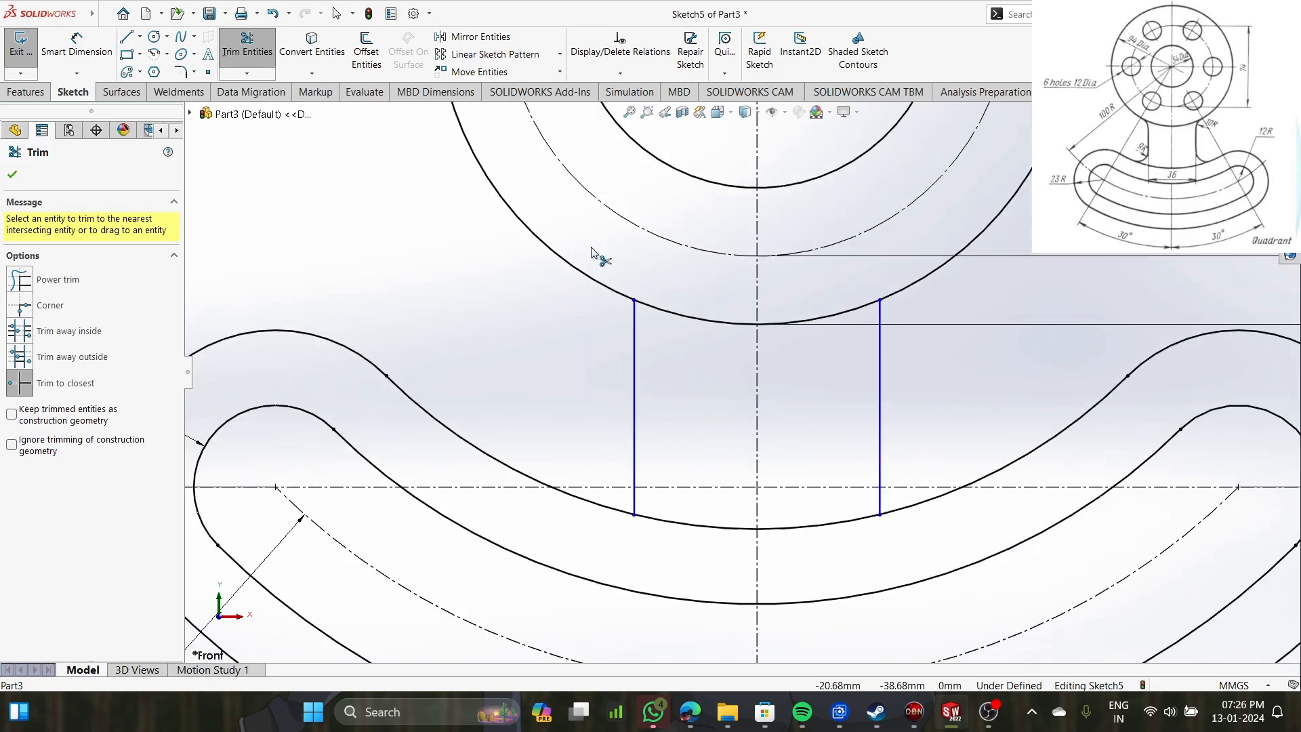
scroll(592, 252, "down", 1)
left_click(76, 46)
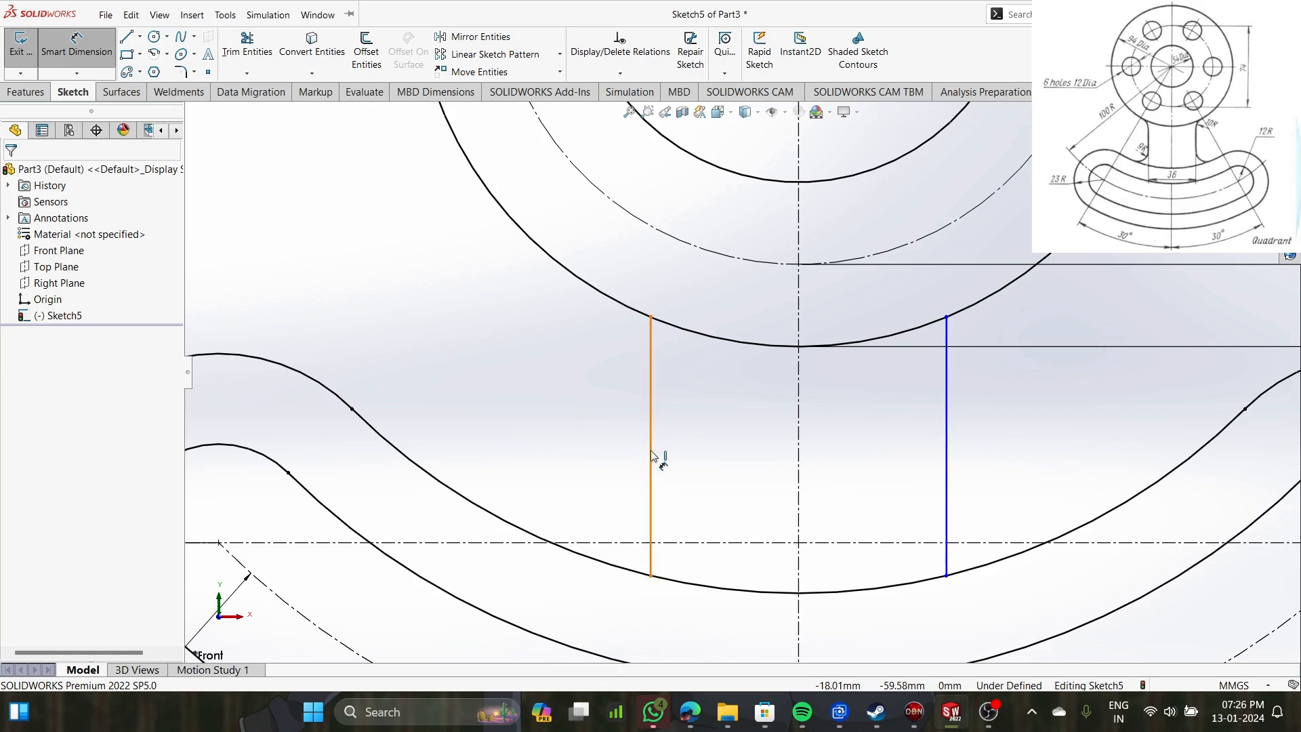
left_click(946, 471)
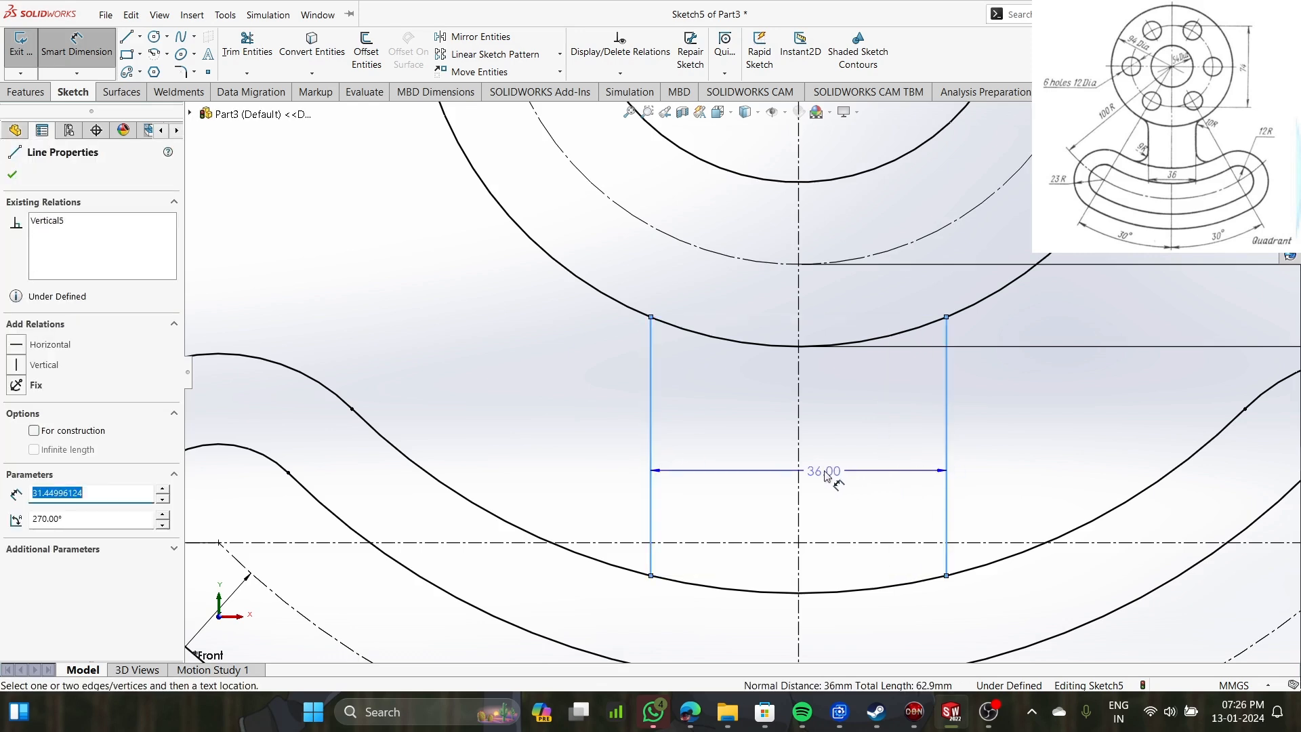
left_click(798, 475)
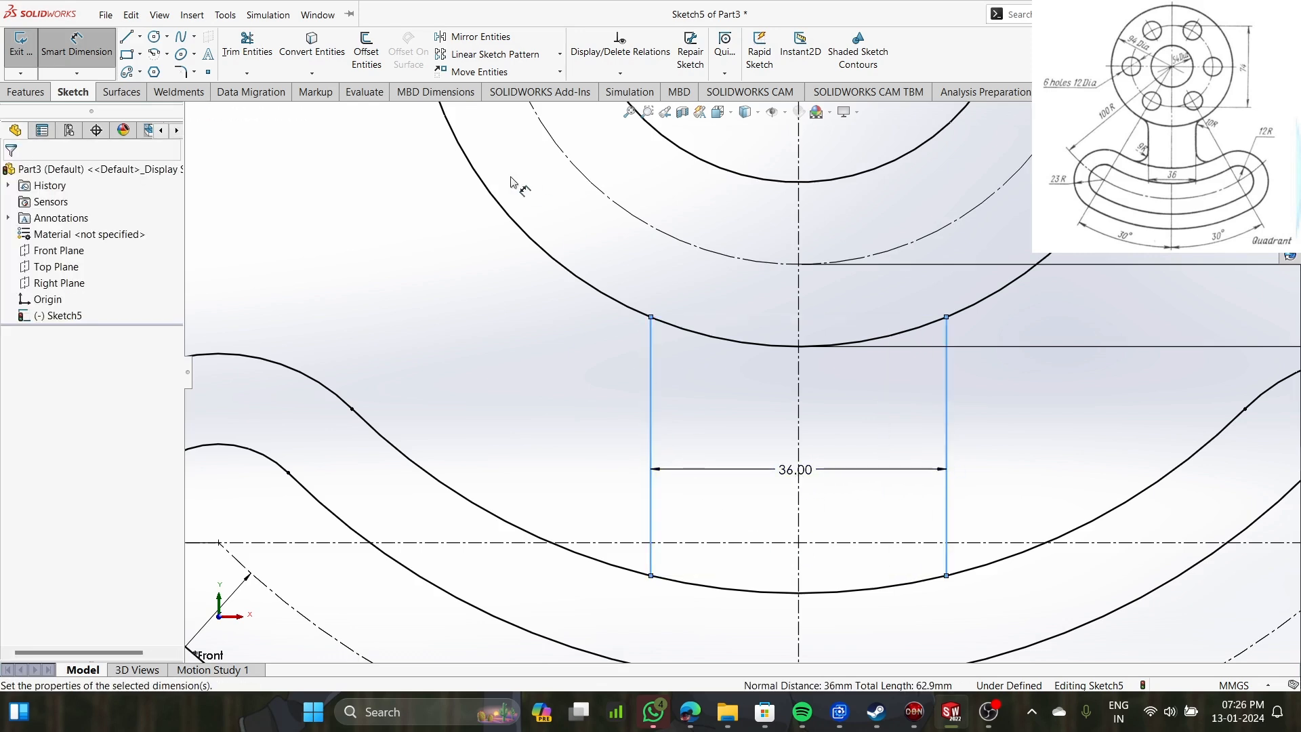
left_click(739, 445)
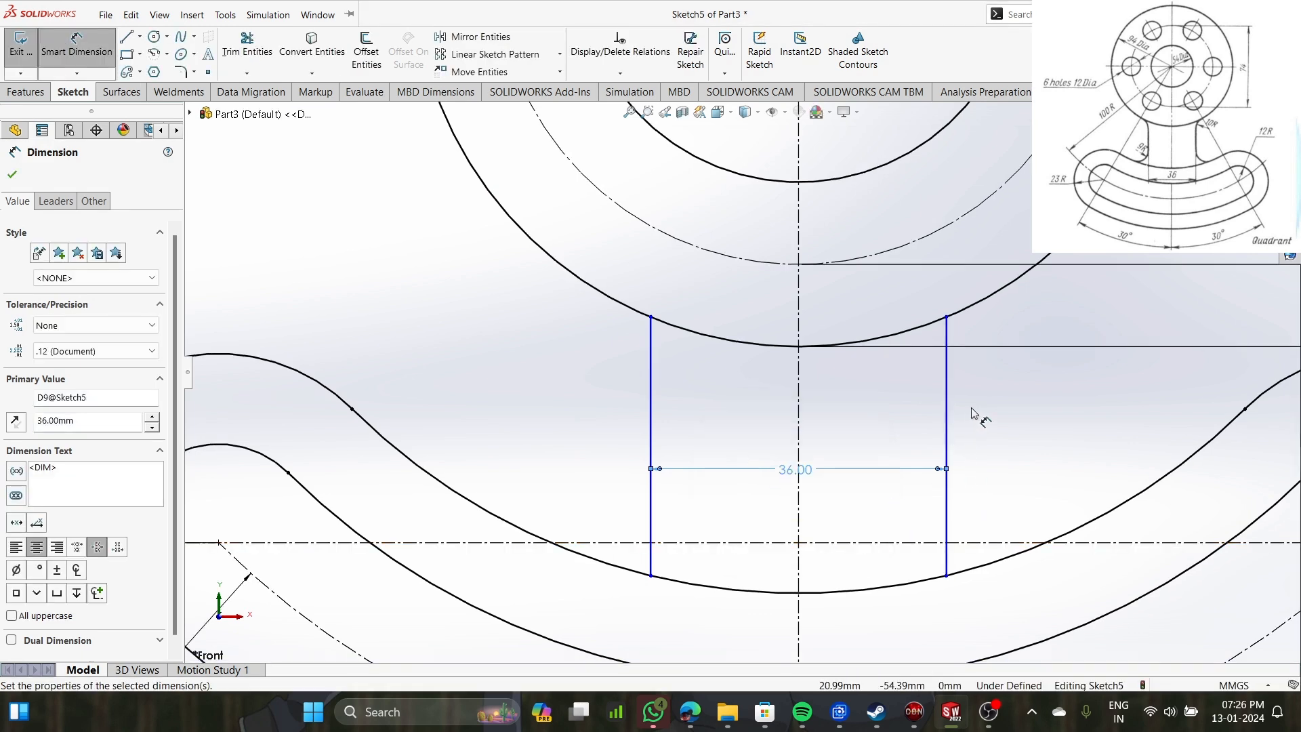
scroll(974, 414, "down", 1)
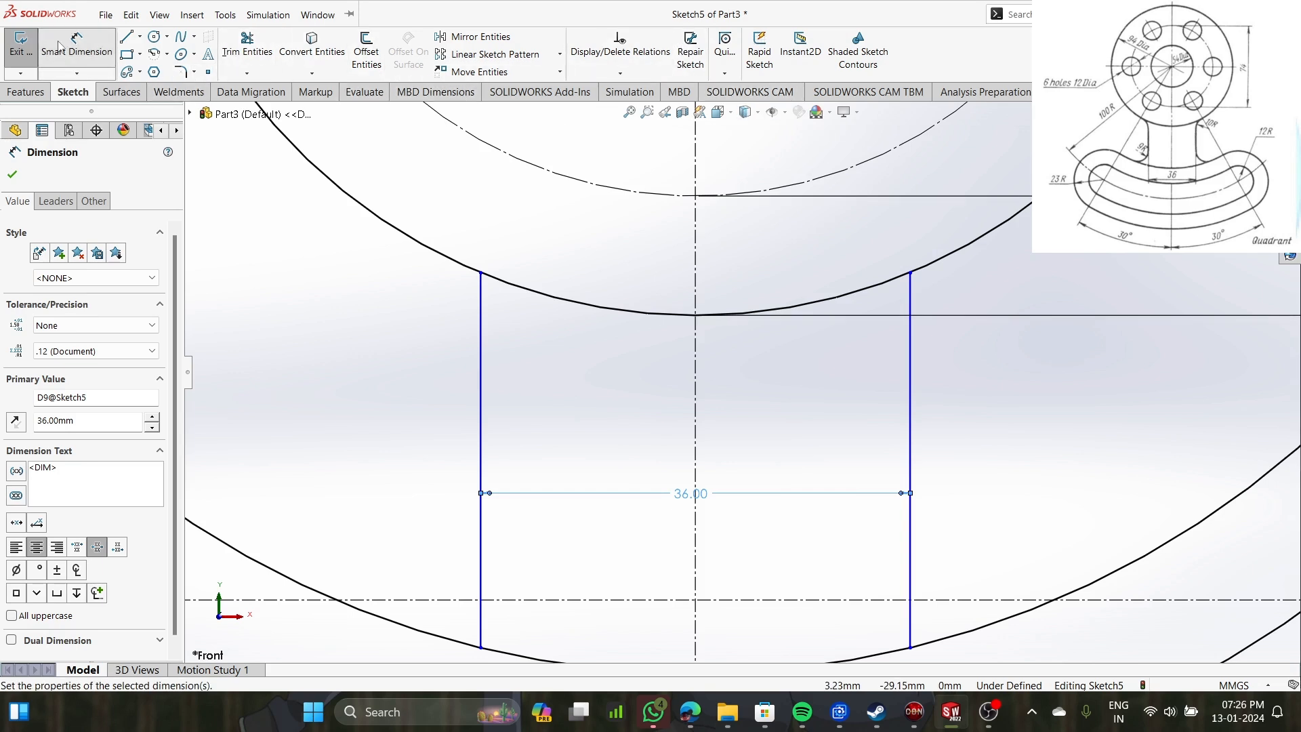
left_click(179, 72)
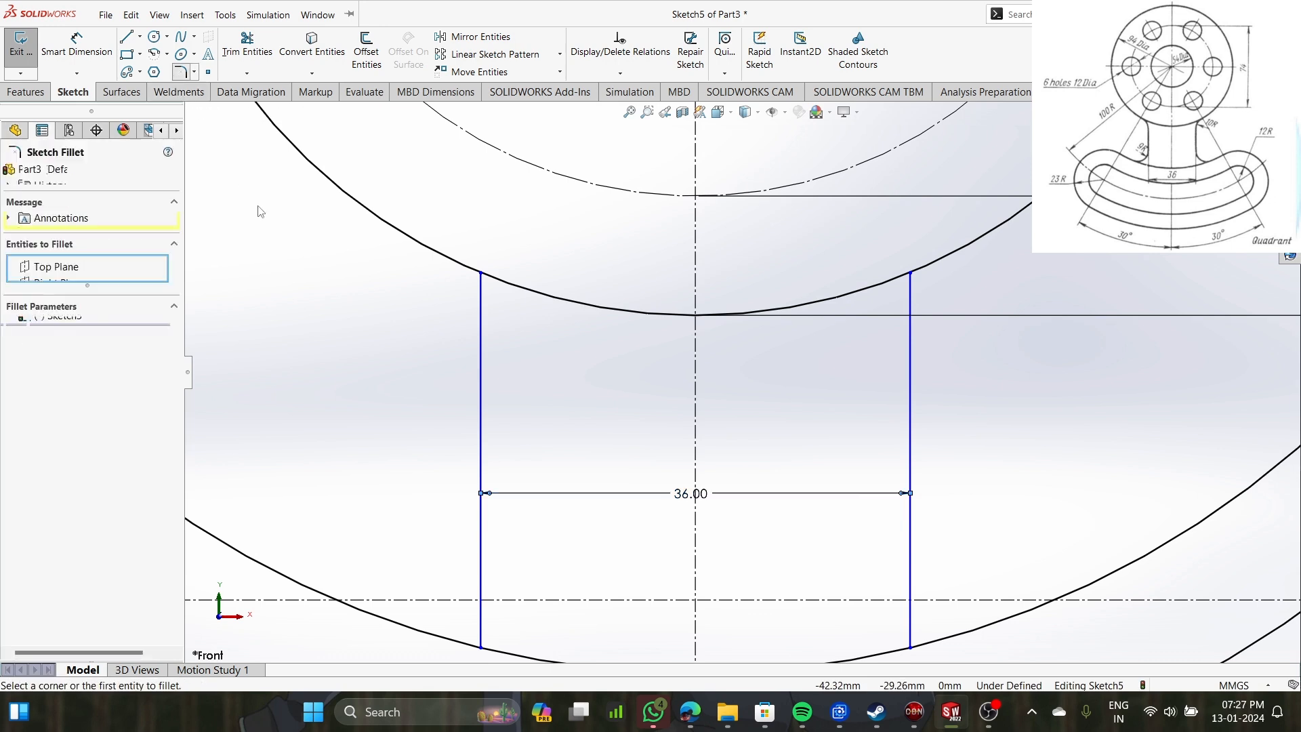
scroll(519, 303, "down", 2)
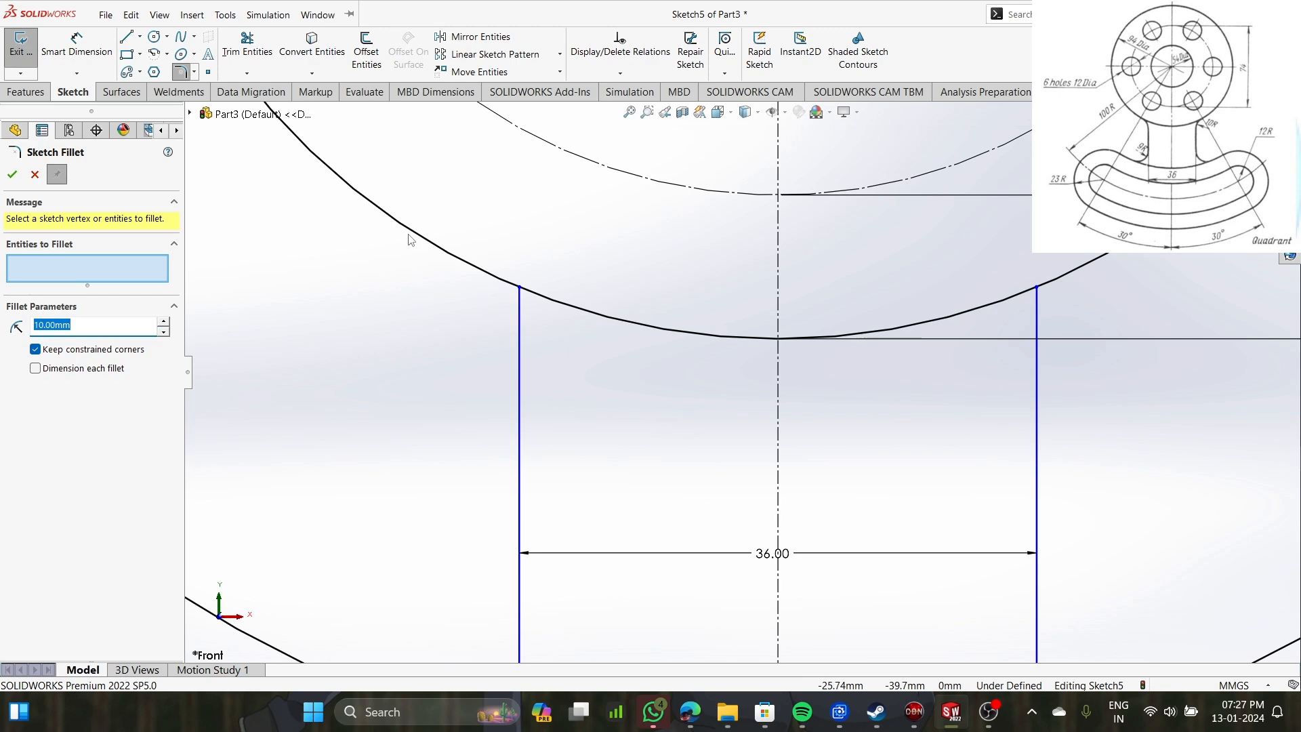
left_click(520, 341)
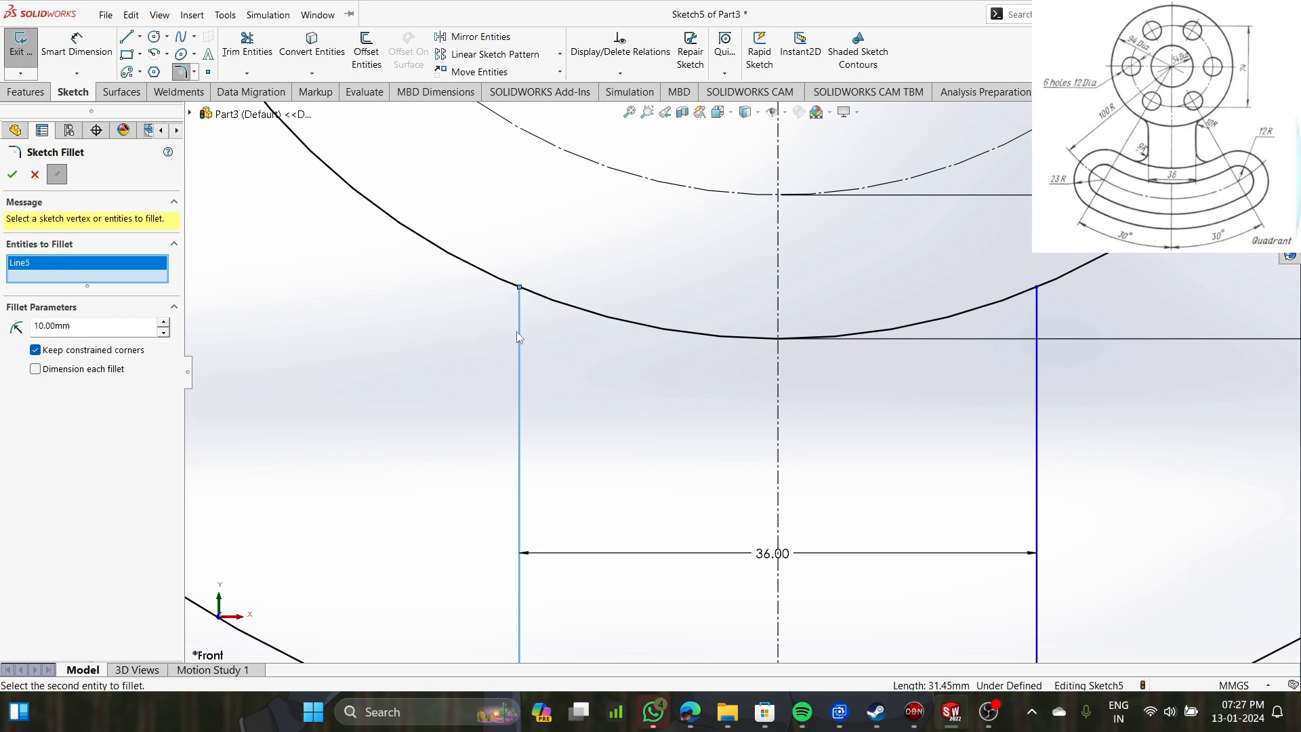
scroll(548, 332, "down", 2)
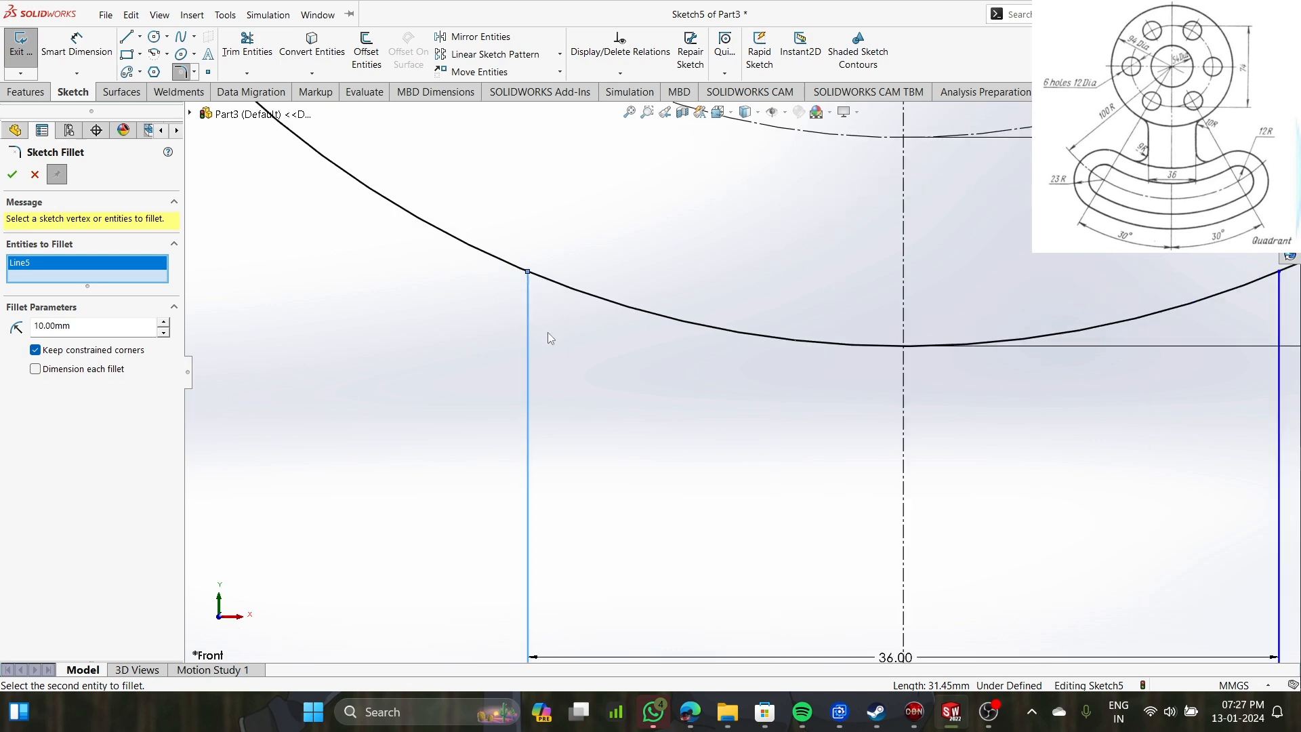
left_click(34, 177)
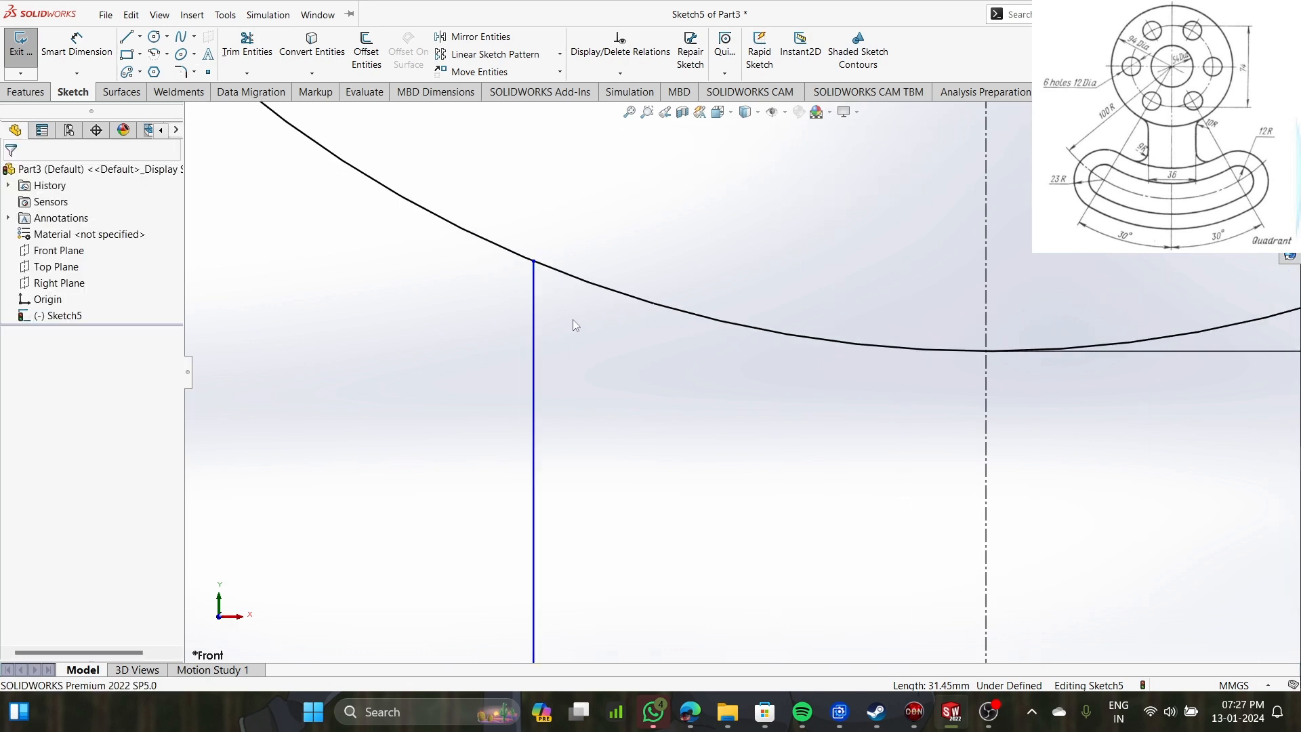
left_click(194, 72)
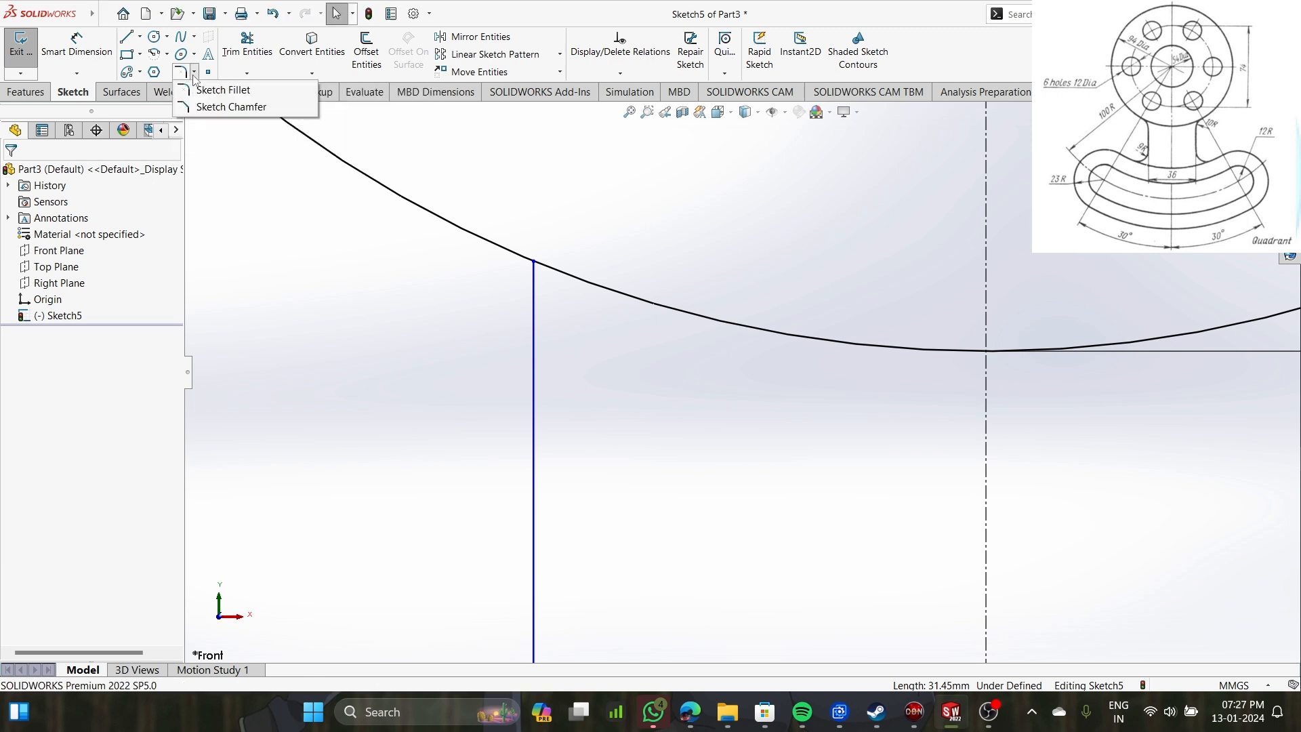
left_click(194, 72)
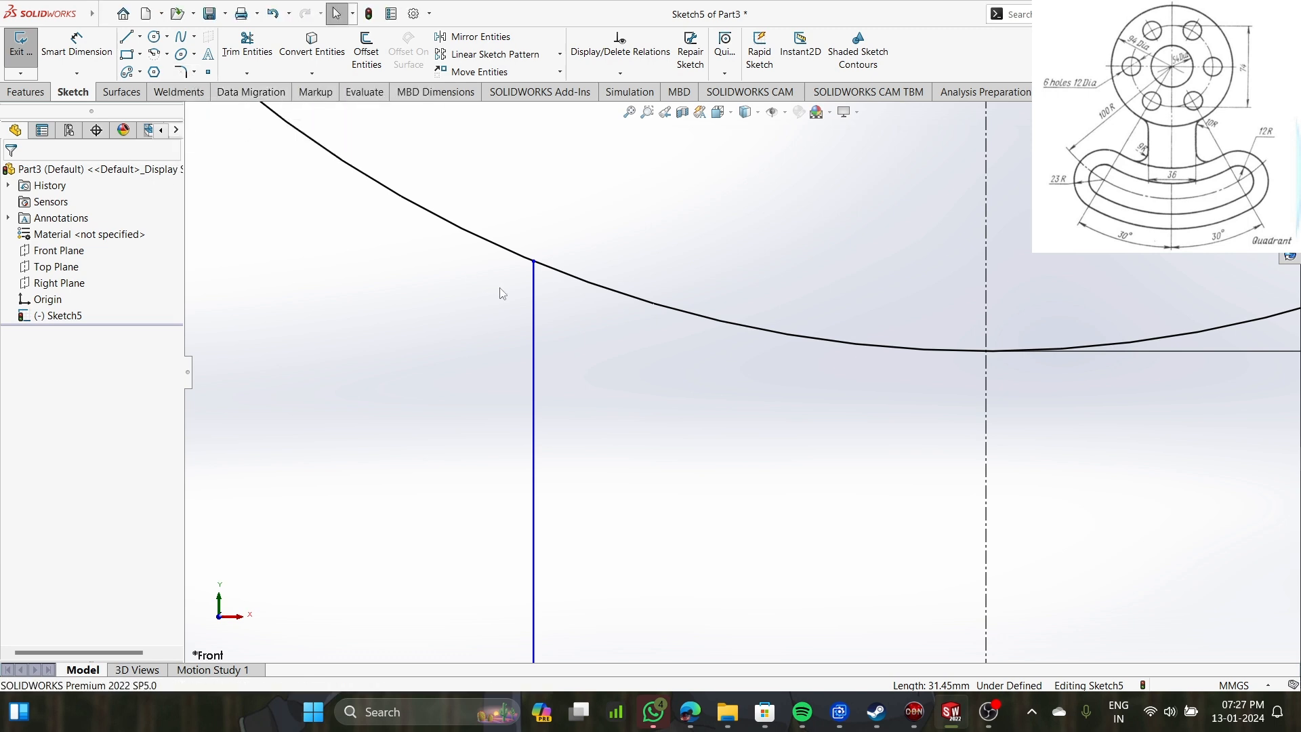
scroll(540, 279, "down", 3)
scroll(555, 280, "down", 2)
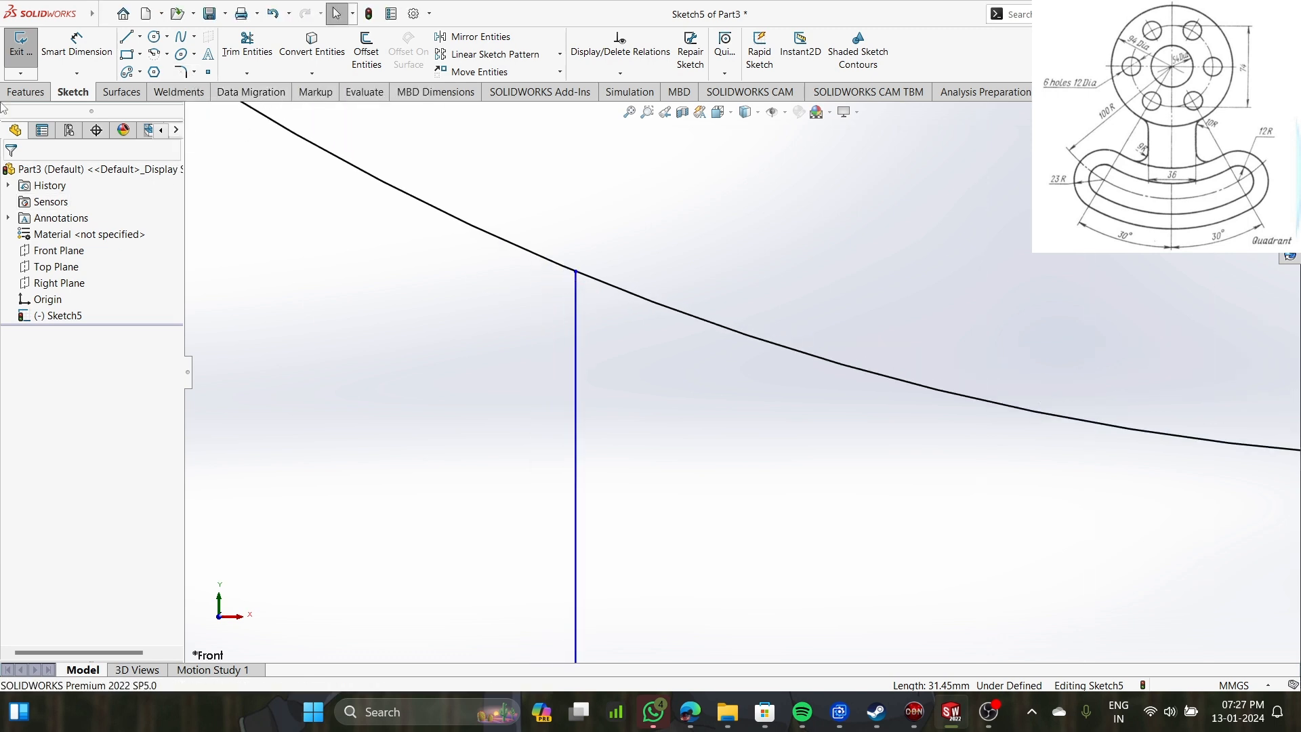
left_click(180, 72)
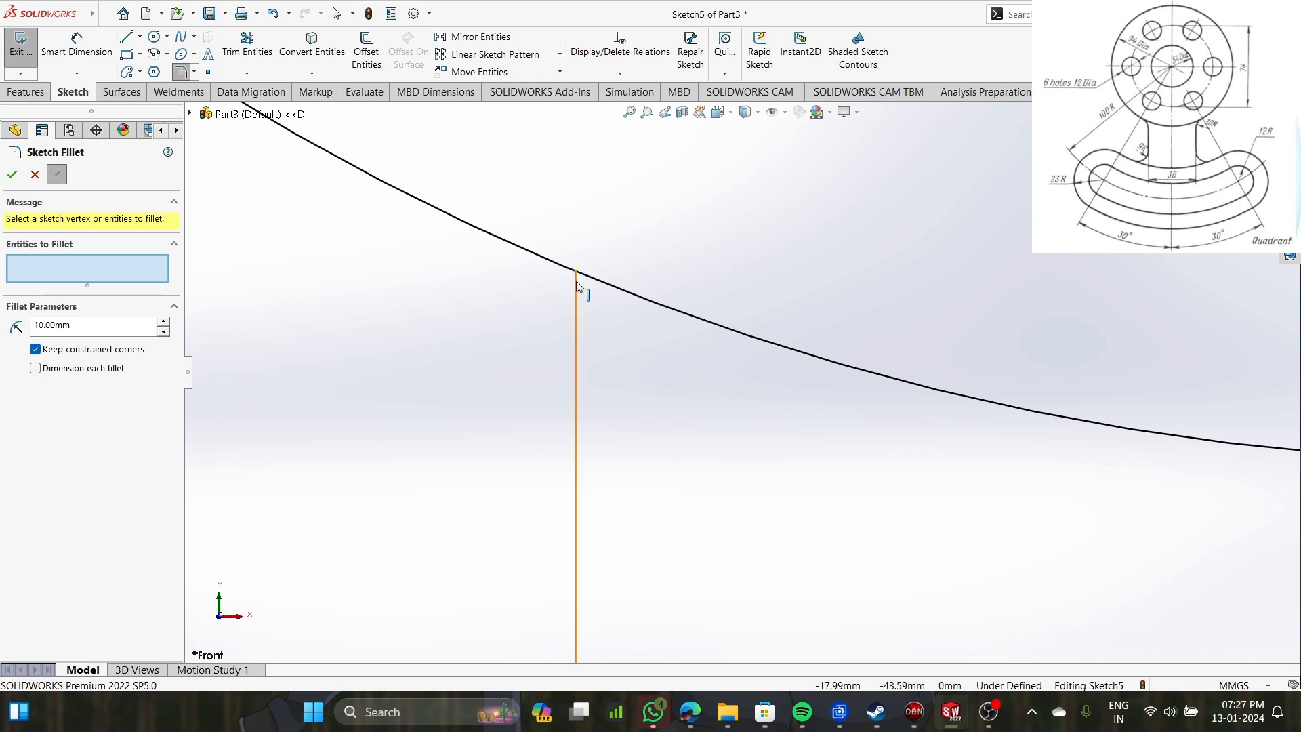
scroll(739, 358, "up", 2)
scroll(665, 355, "up", 5)
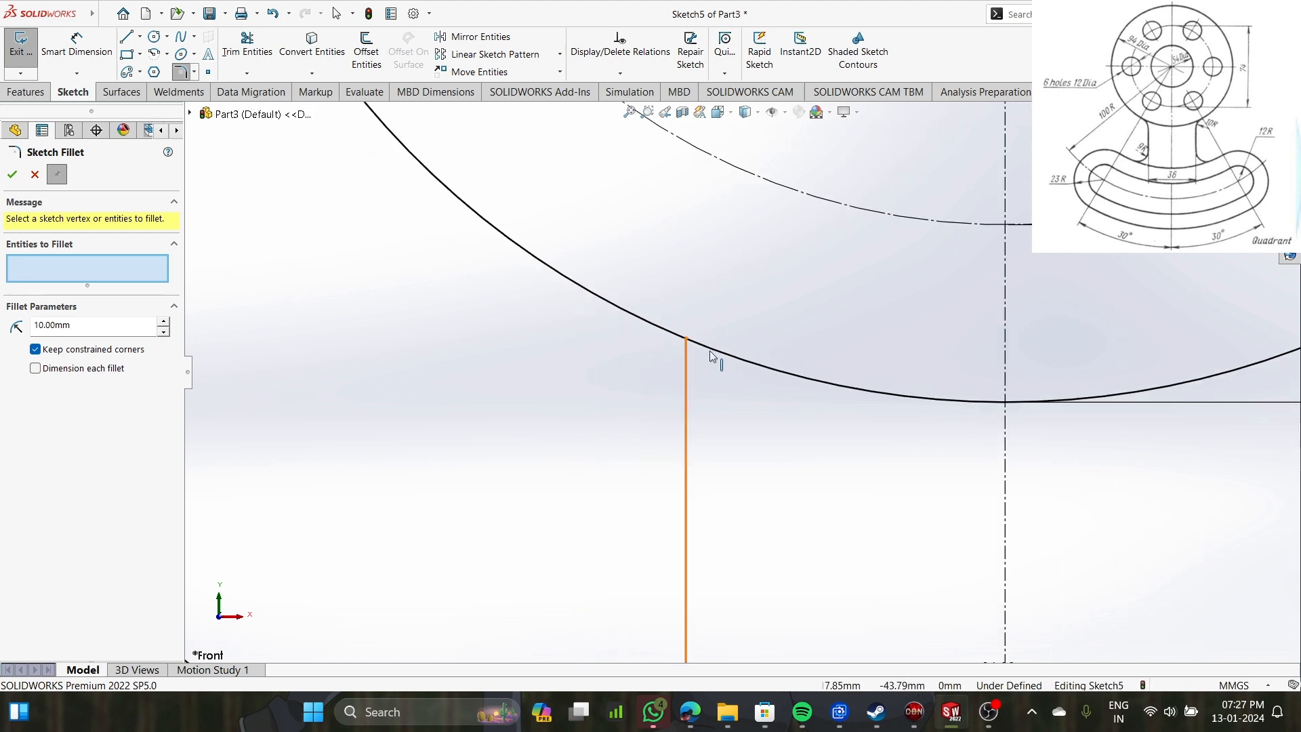
scroll(811, 381, "up", 2)
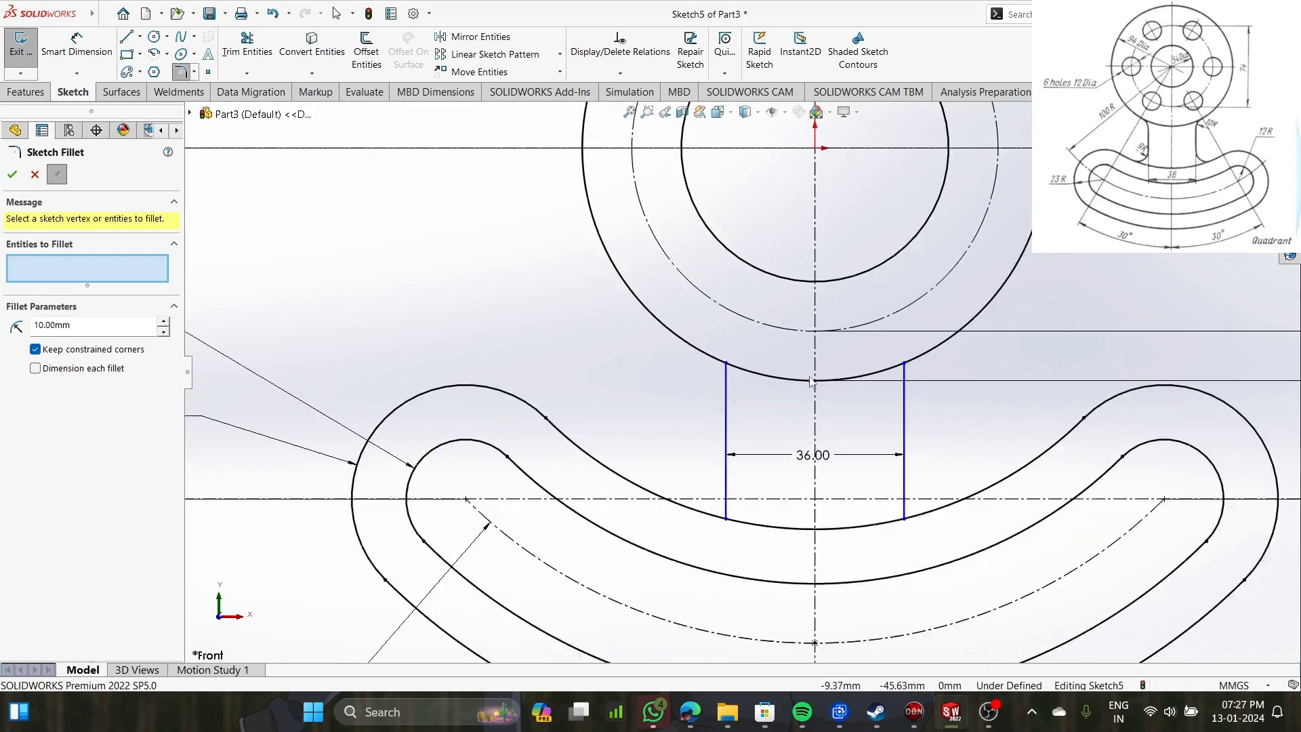
scroll(881, 393, "down", 1)
scroll(953, 405, "down", 3)
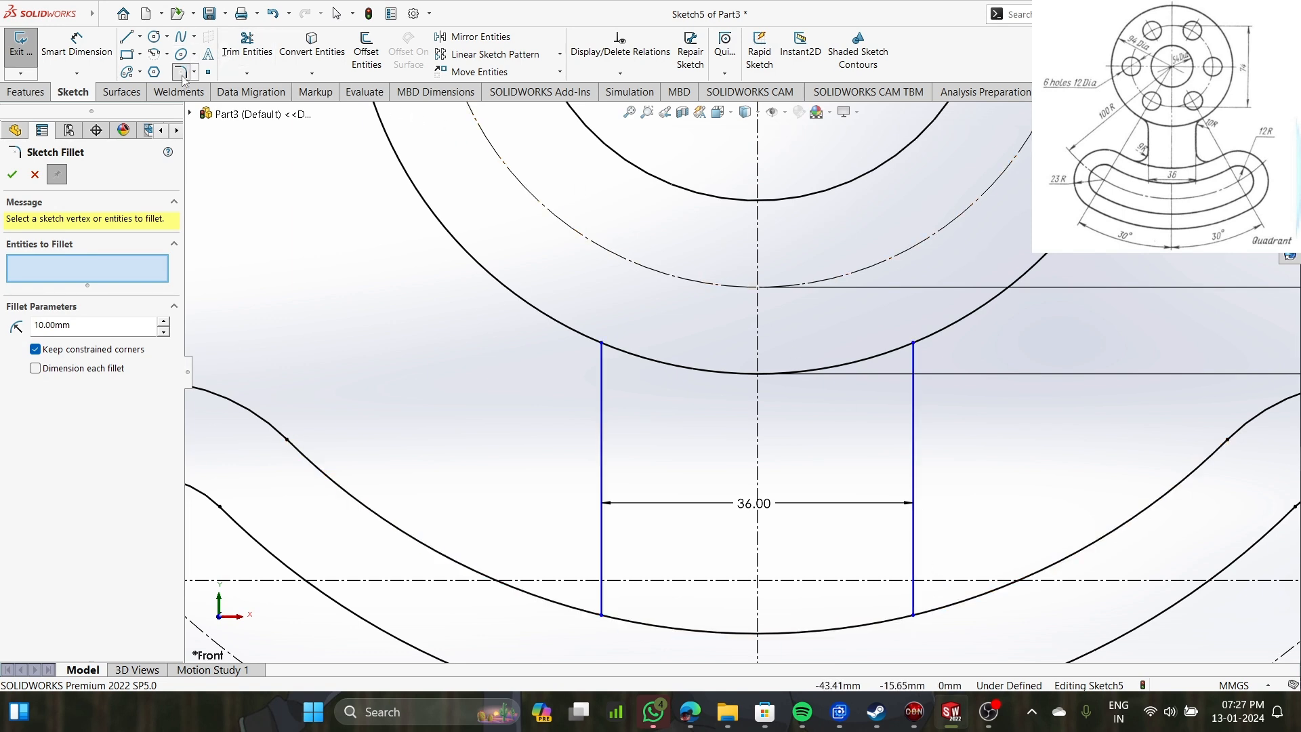
Sketch four circles of about 4 mm radius, one beside each end of the web's two vertical sides.
left_click(154, 36)
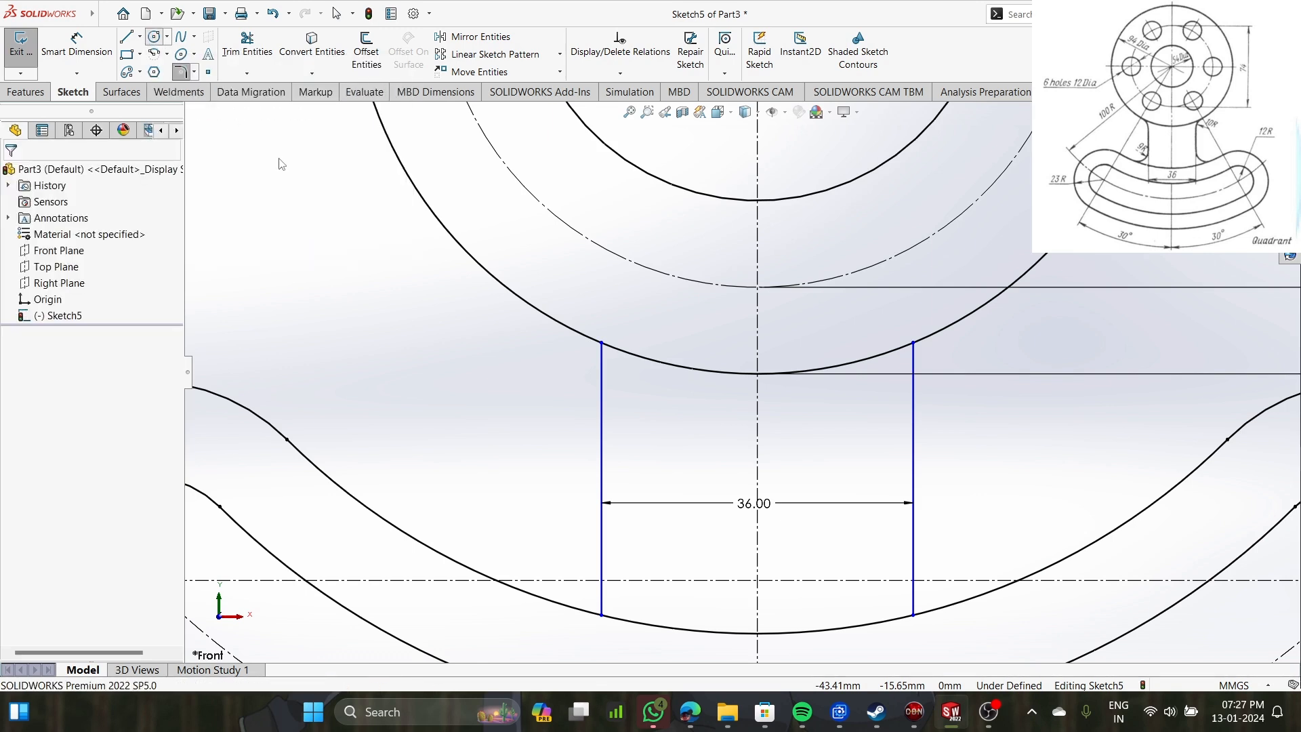
left_click(506, 367)
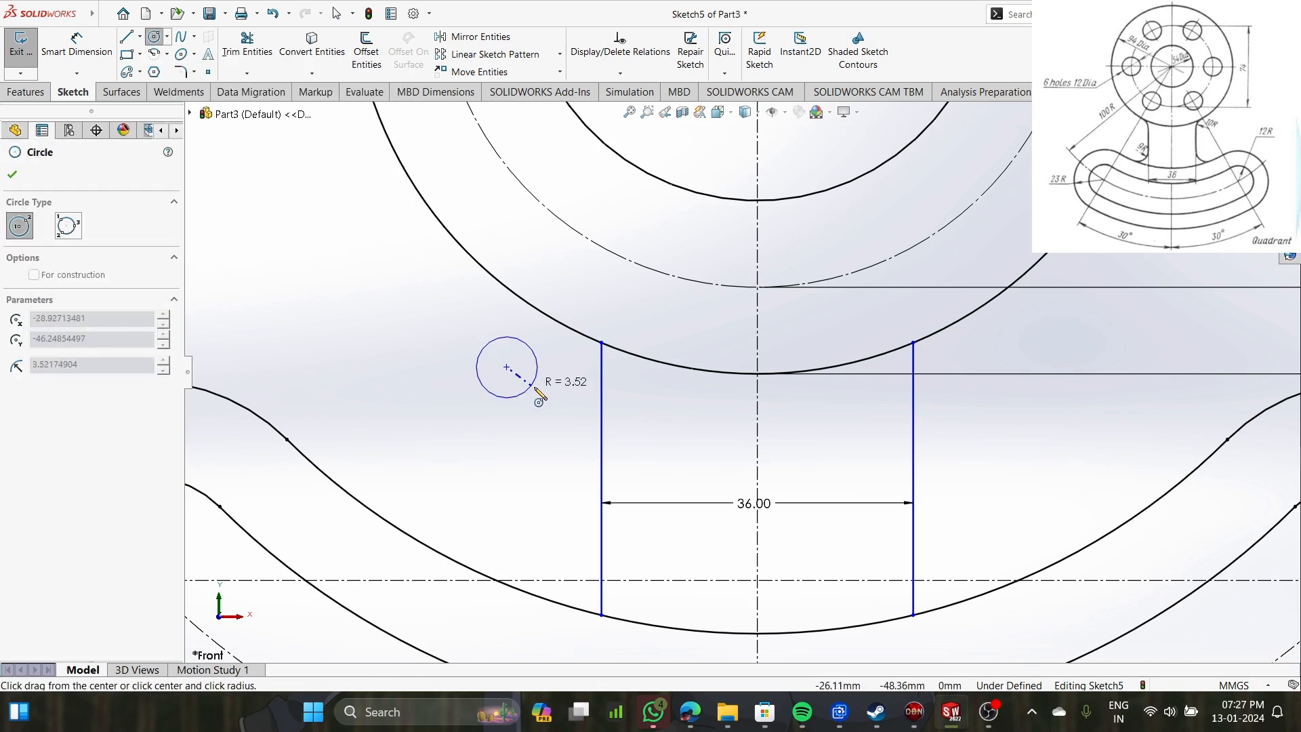
left_click(538, 393)
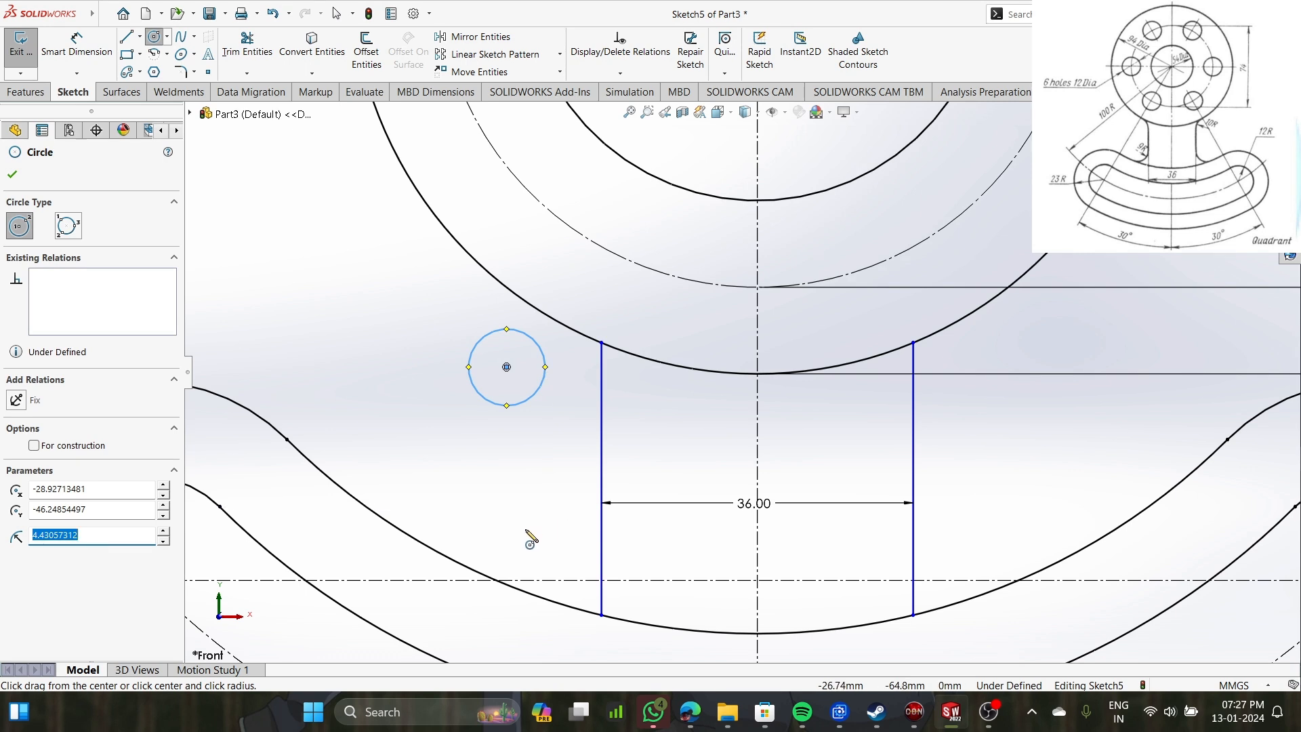
left_click(524, 521)
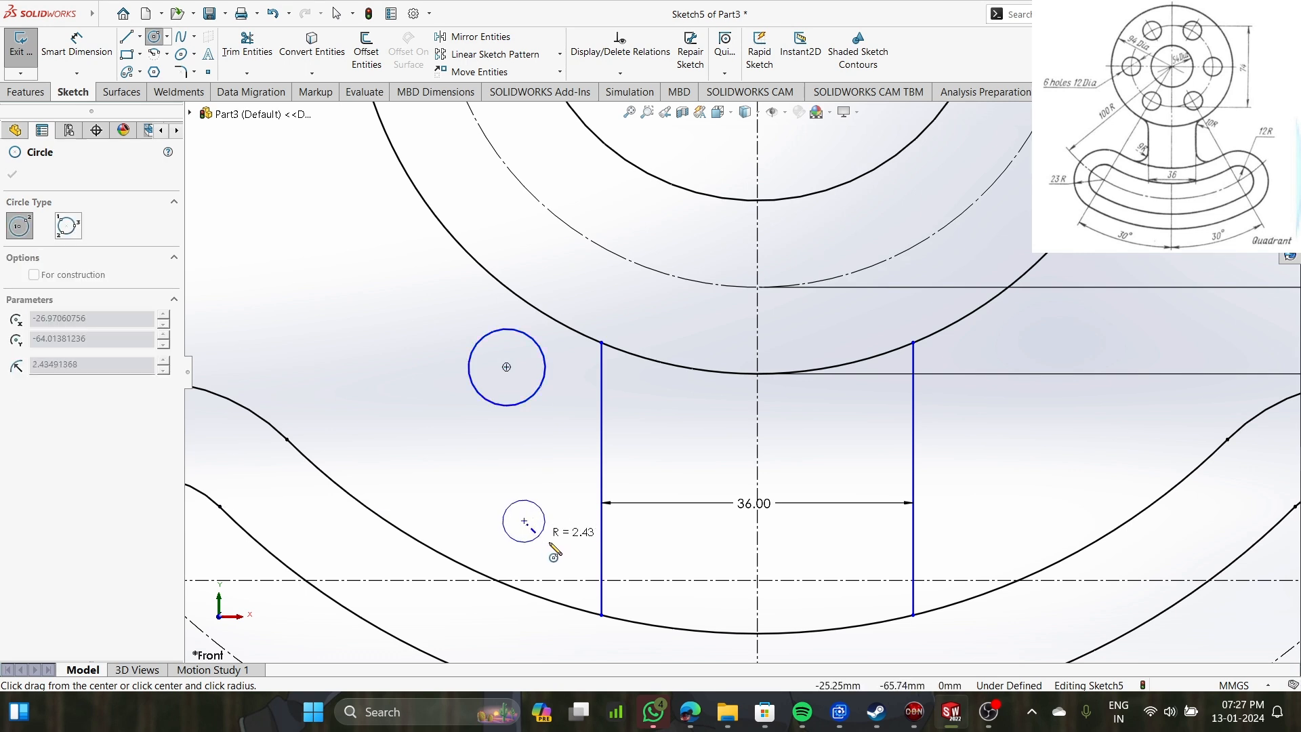
left_click(530, 552)
left_click(1012, 342)
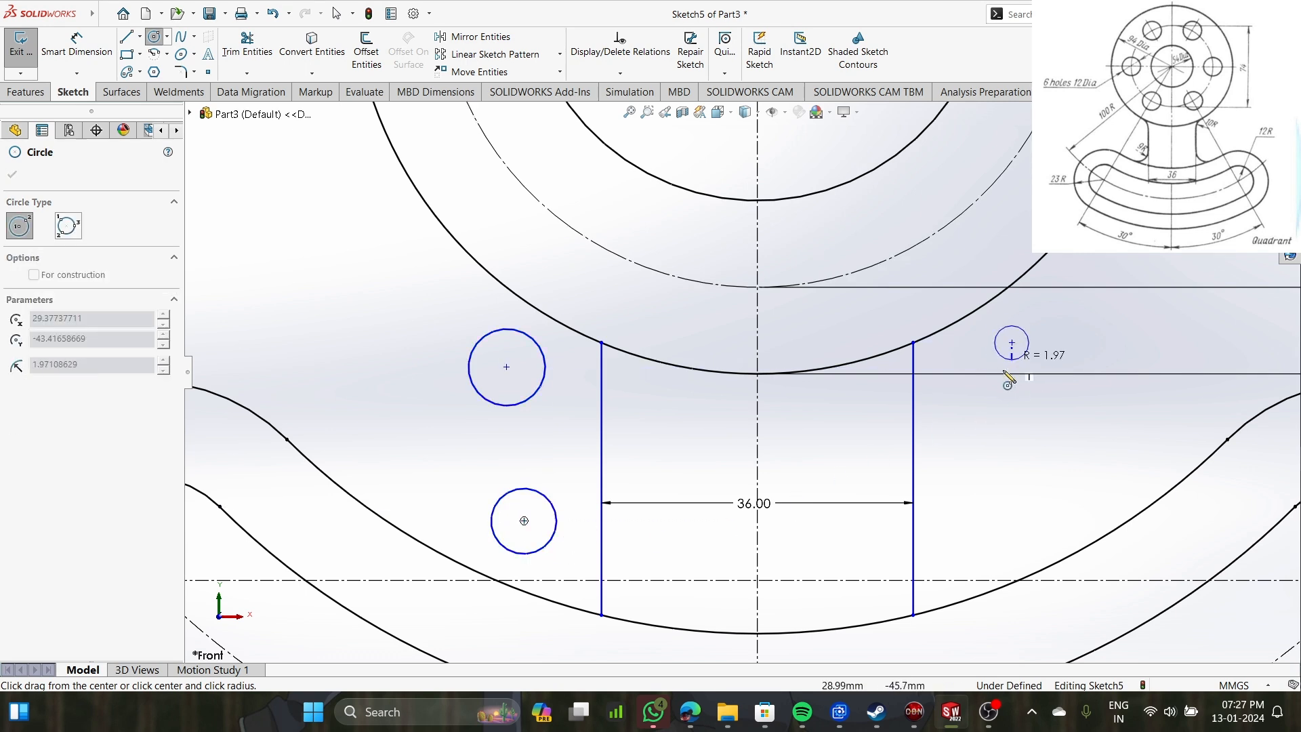
left_click(1007, 377)
left_click(991, 520)
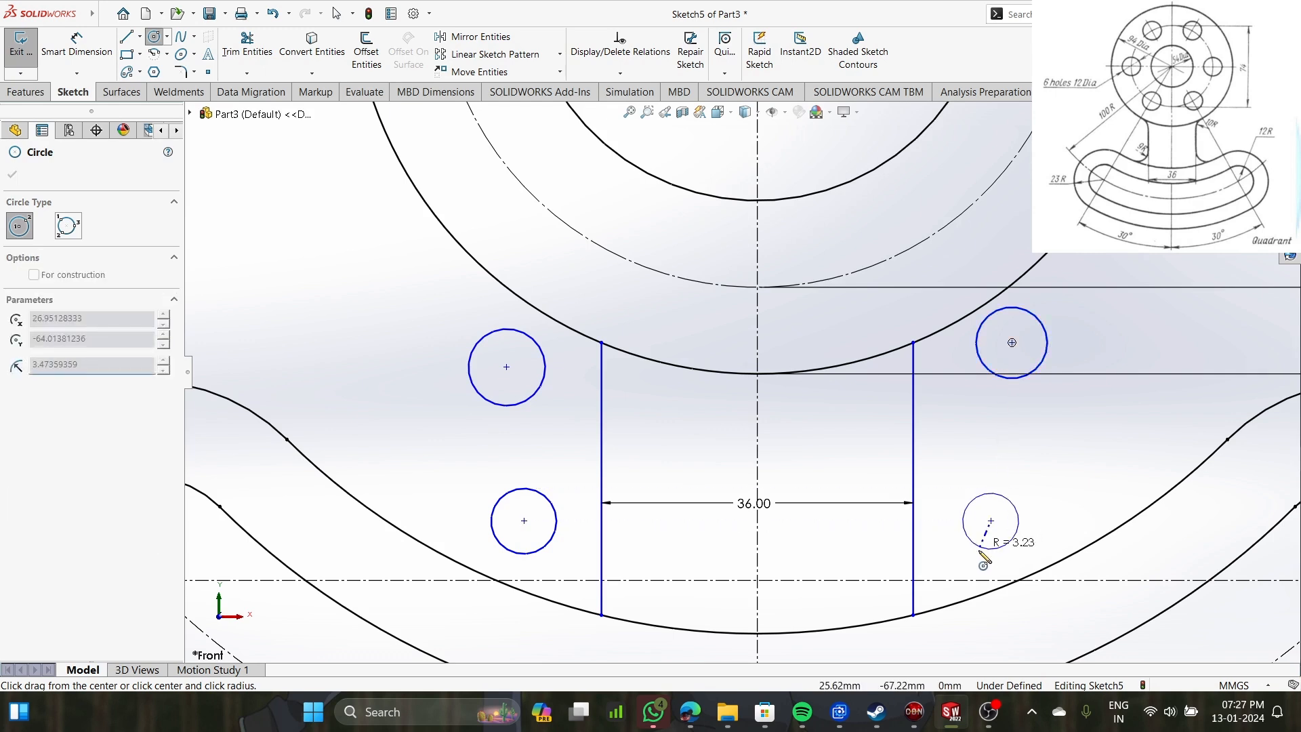
left_click(1000, 554)
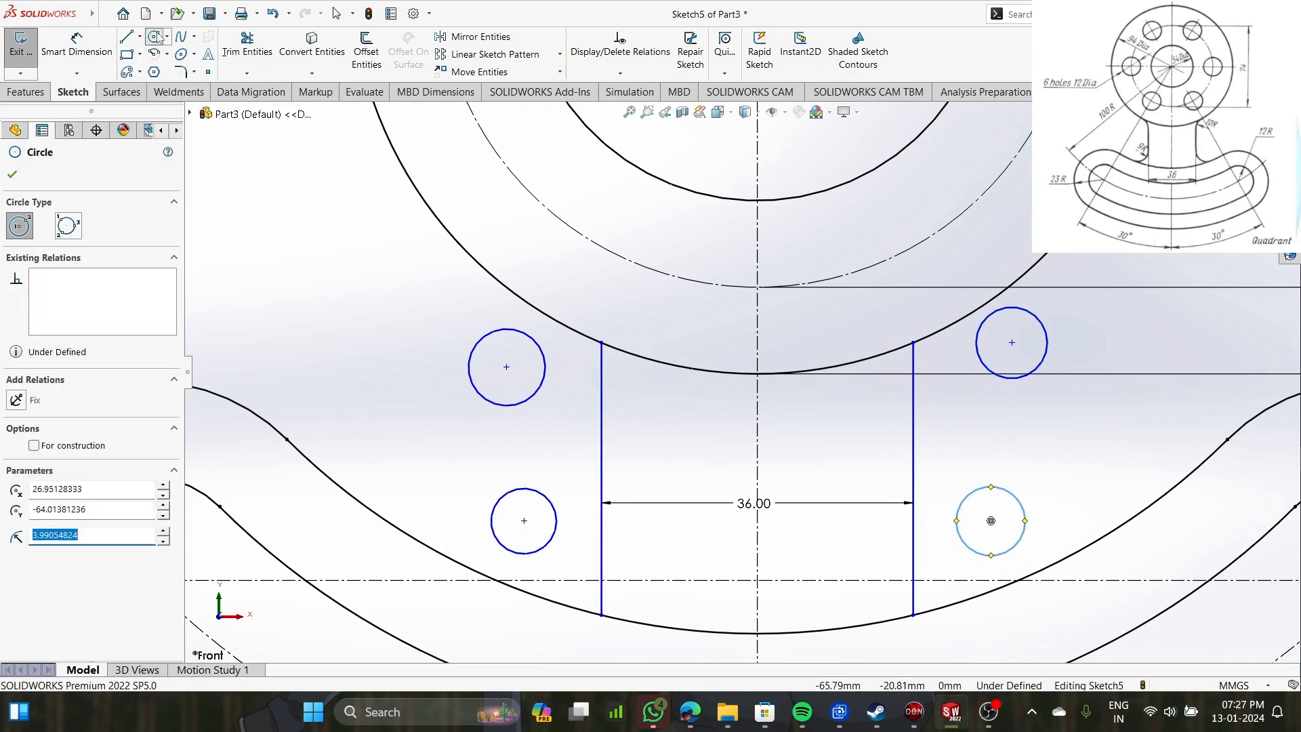
left_click(336, 13)
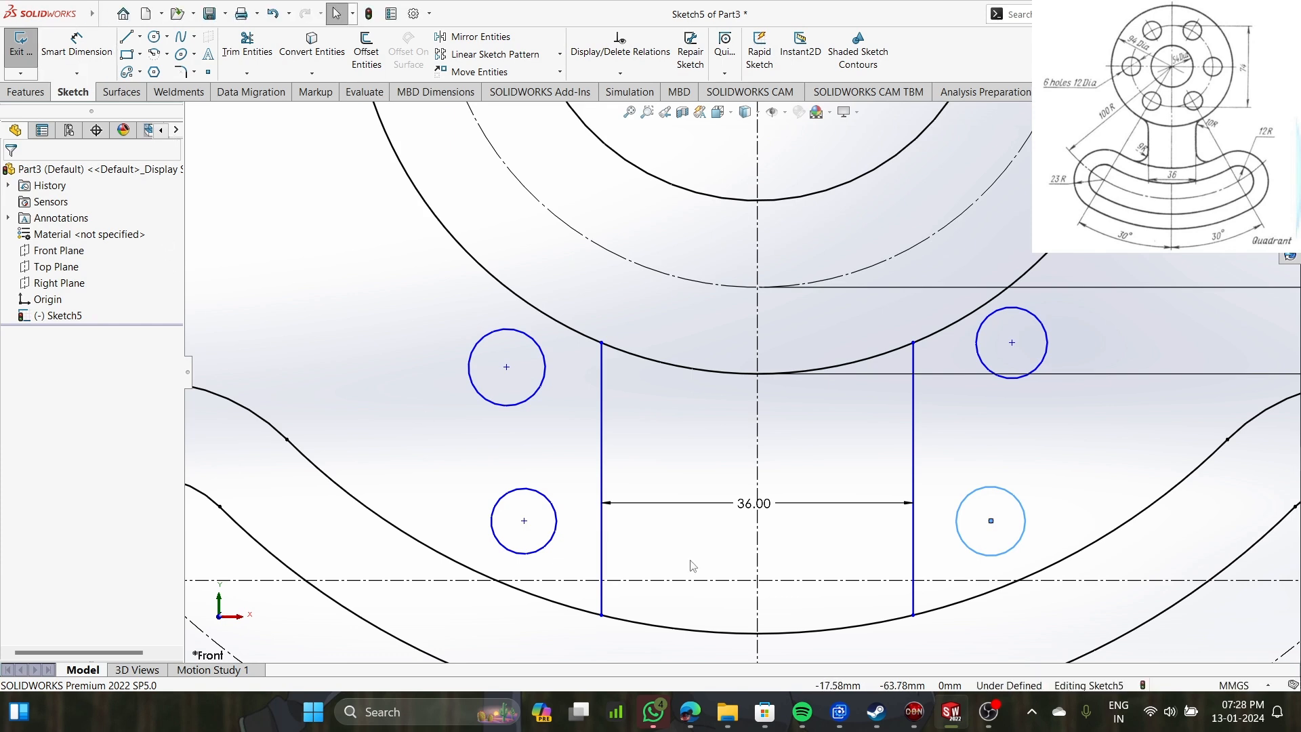
Make the upper-left small circle tangent to the hub's outer circle.
left_click(540, 386)
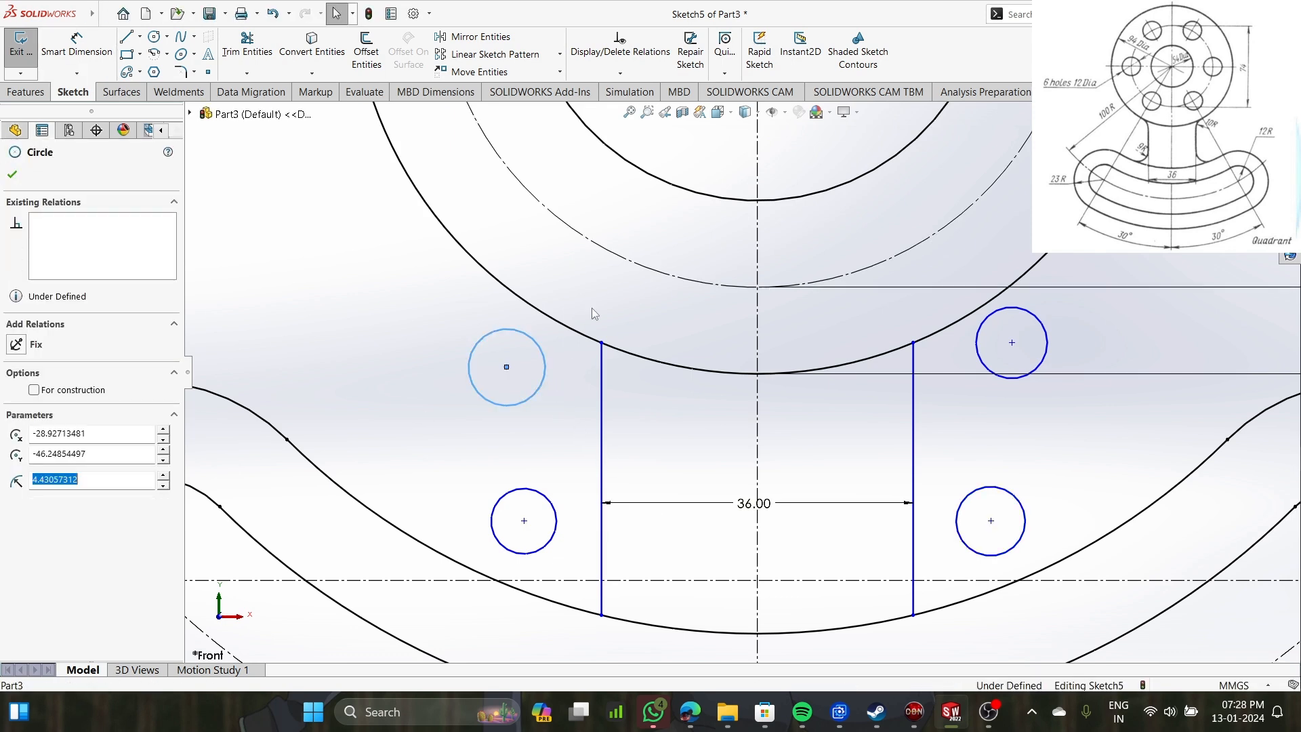
left_click(548, 318, "ctrl")
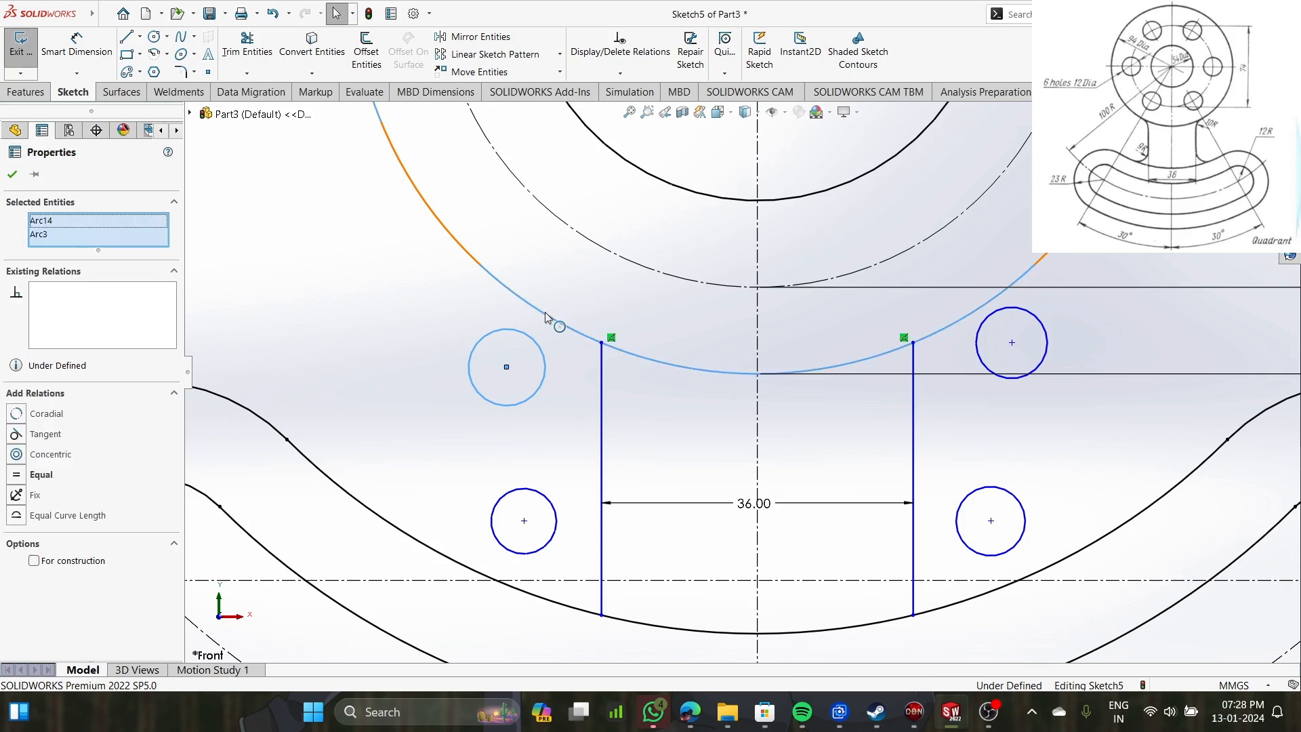
left_click(39, 434)
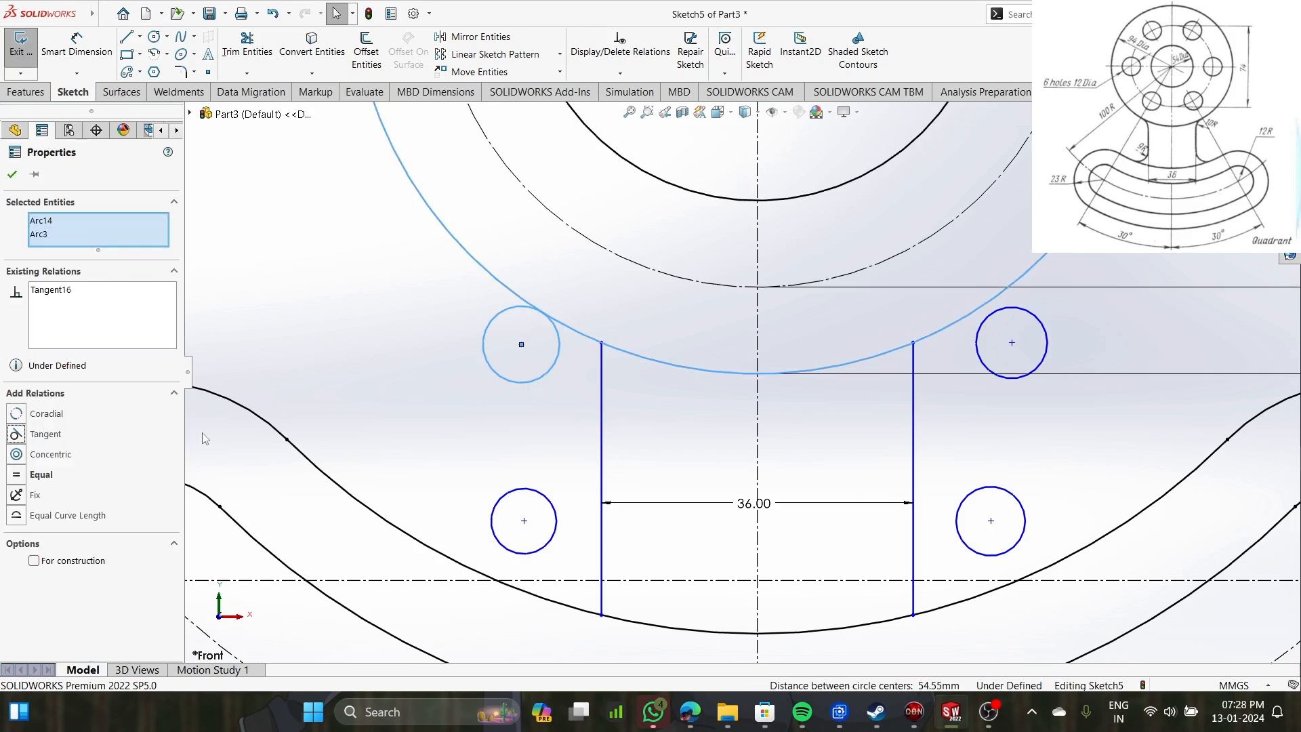
left_click(546, 426)
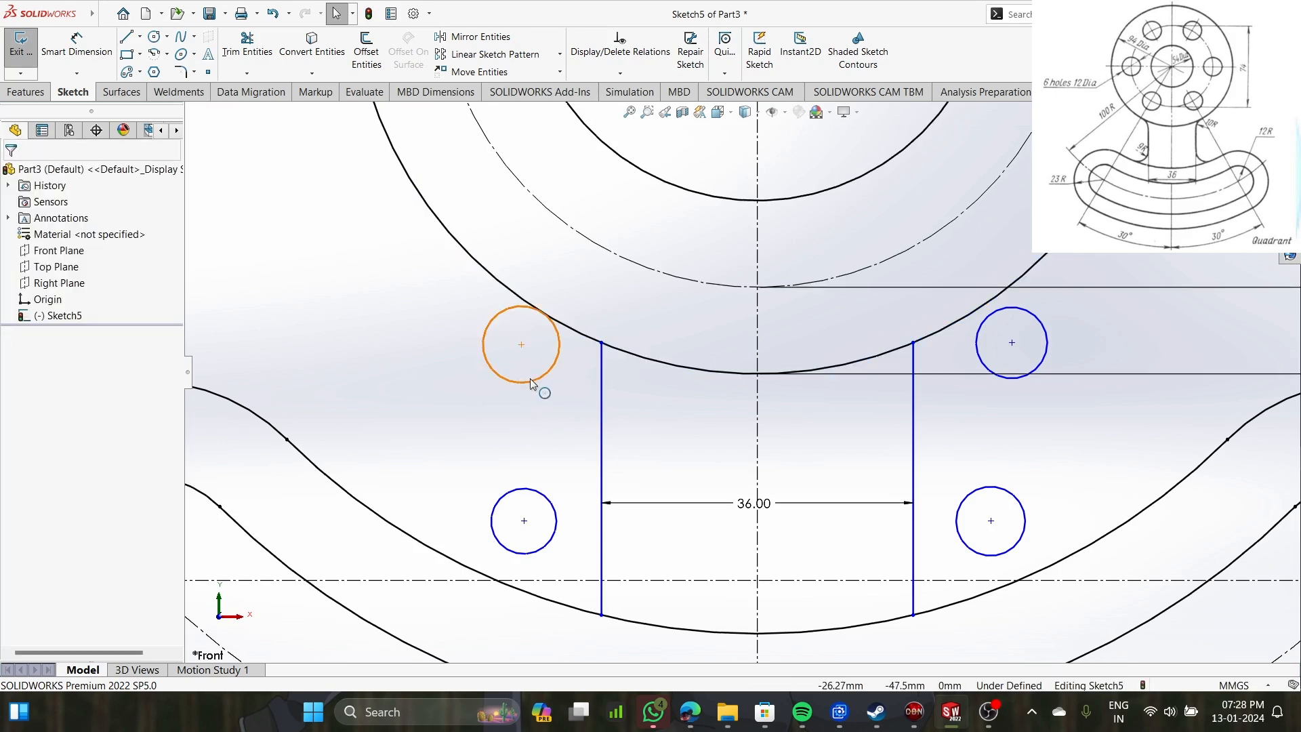
Try to make the upper-left small circle tangent to the web's left side, and undo that relation.
left_click(536, 381)
left_click(599, 396, "ctrl")
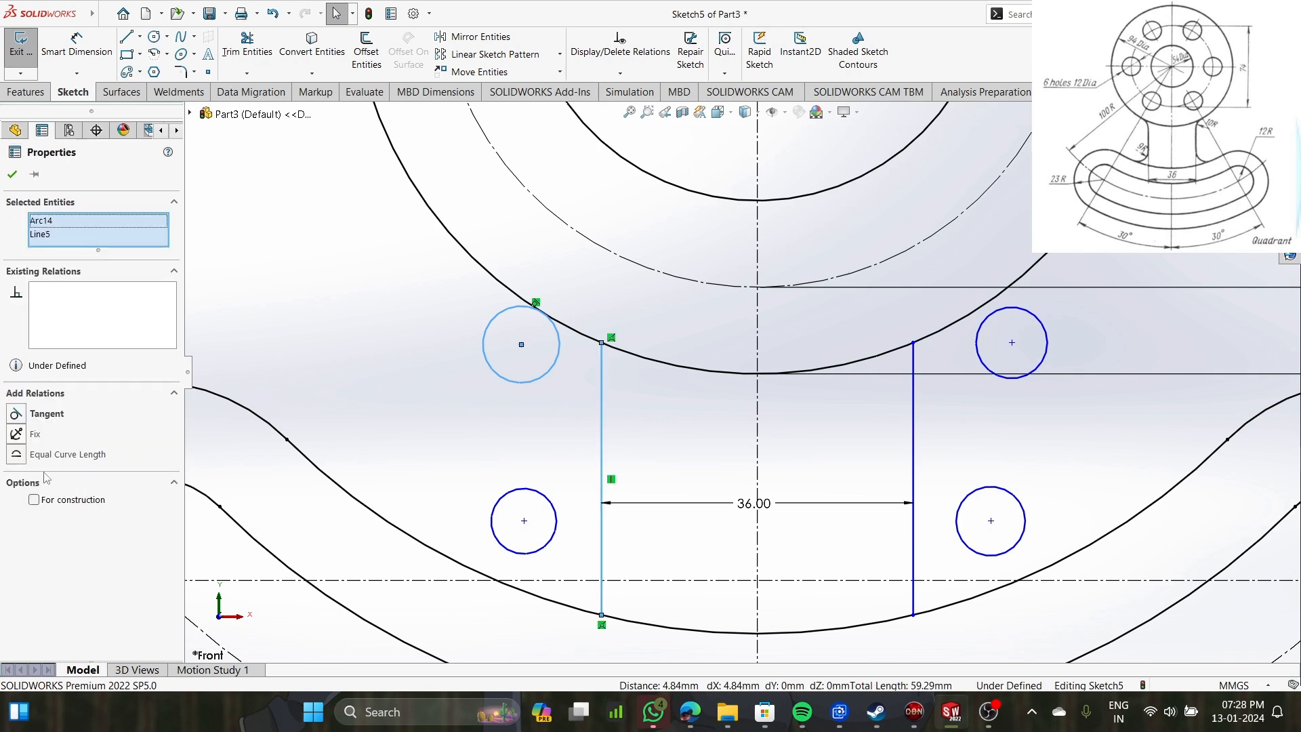
left_click(55, 415)
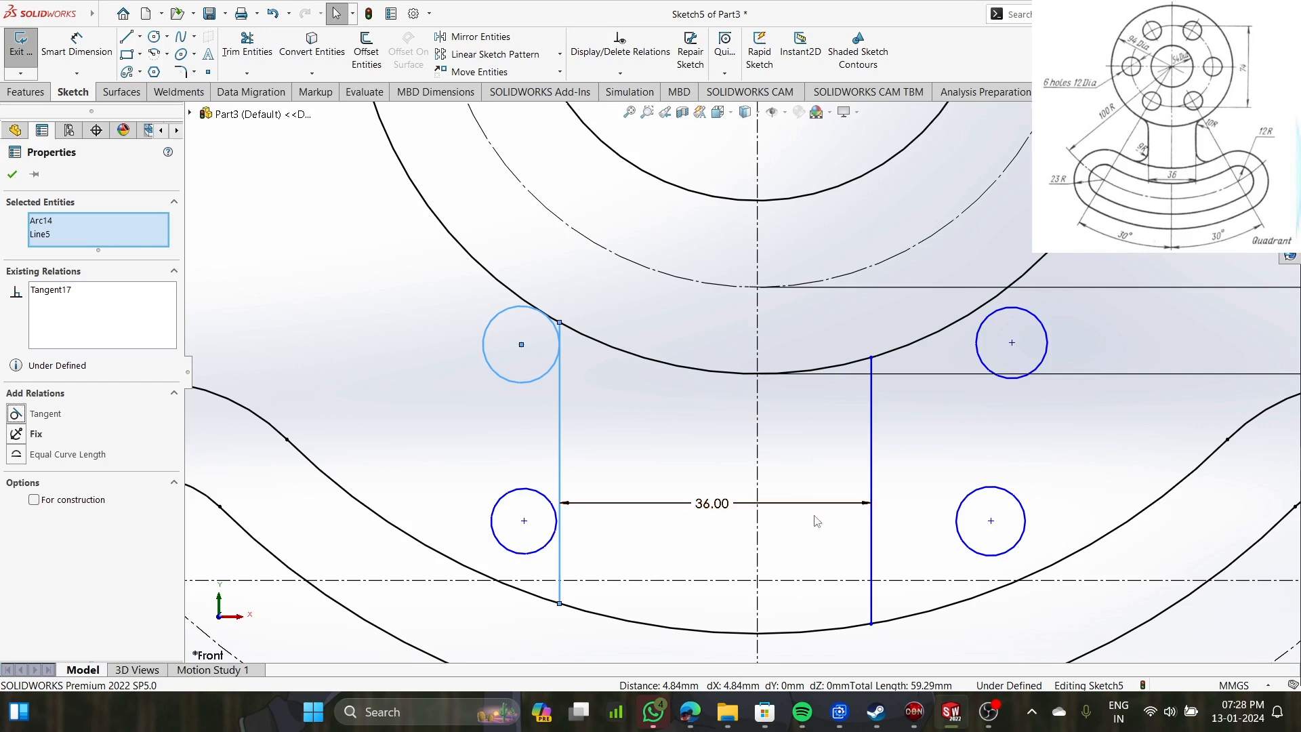
key("ctrl+z")
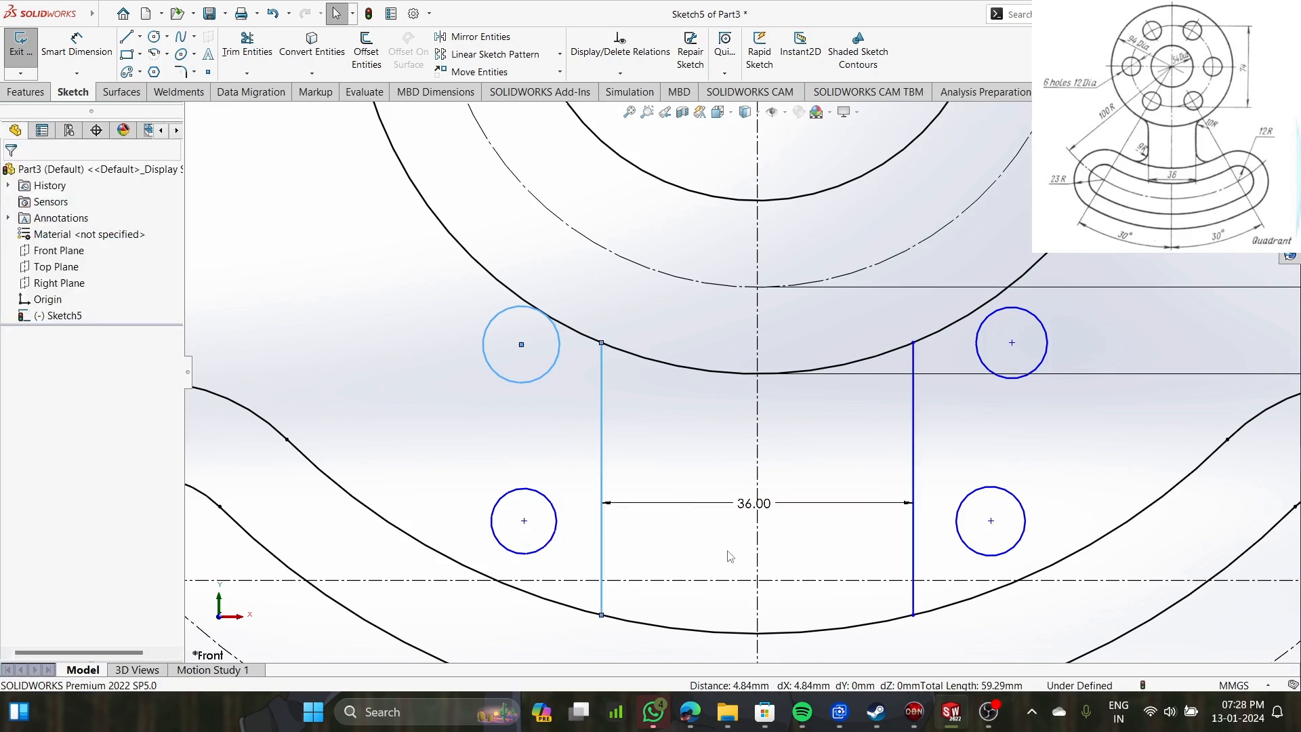
left_click(535, 437)
Dimension the distance between the web's left side and the vertical centerline at 18 mm.
scroll(867, 542, "up", 3)
scroll(872, 545, "down", 2)
left_click(77, 47)
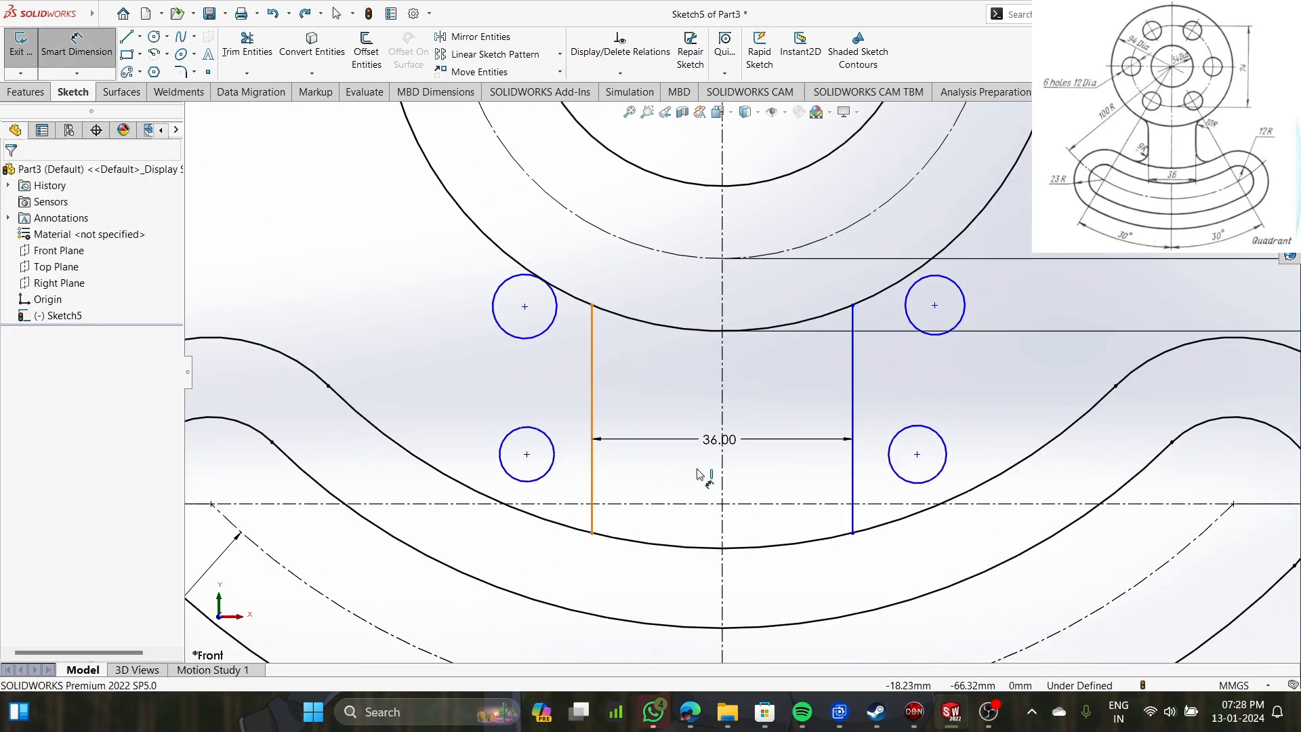
left_click(723, 479)
left_click(613, 482)
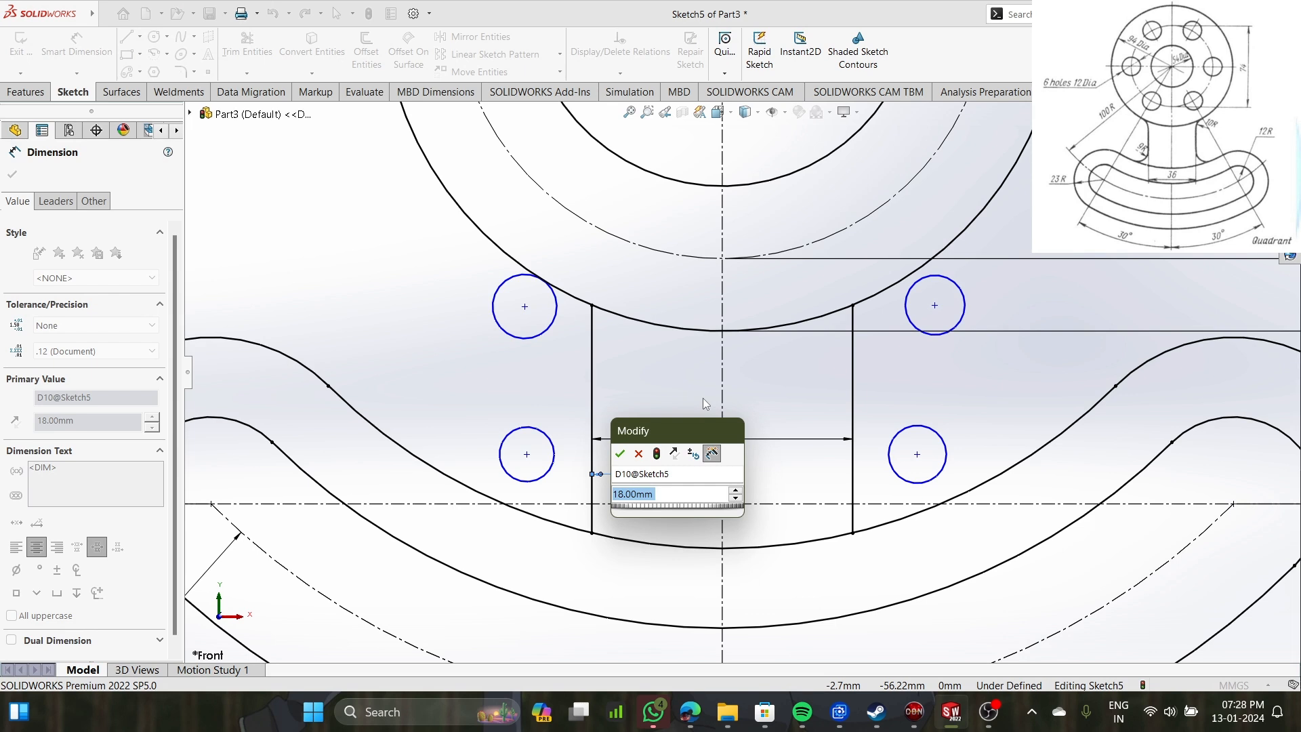
left_click(620, 454)
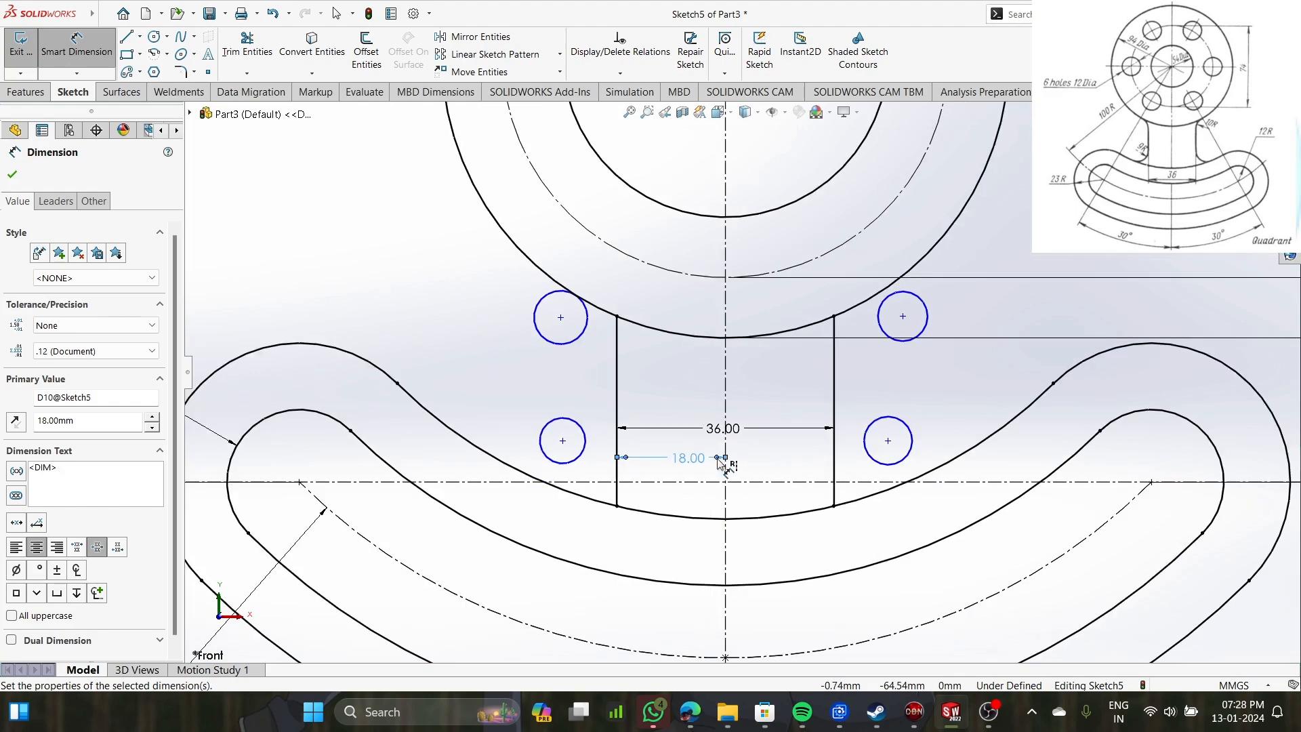
scroll(781, 236, "up", 3)
scroll(534, 307, "down", 2)
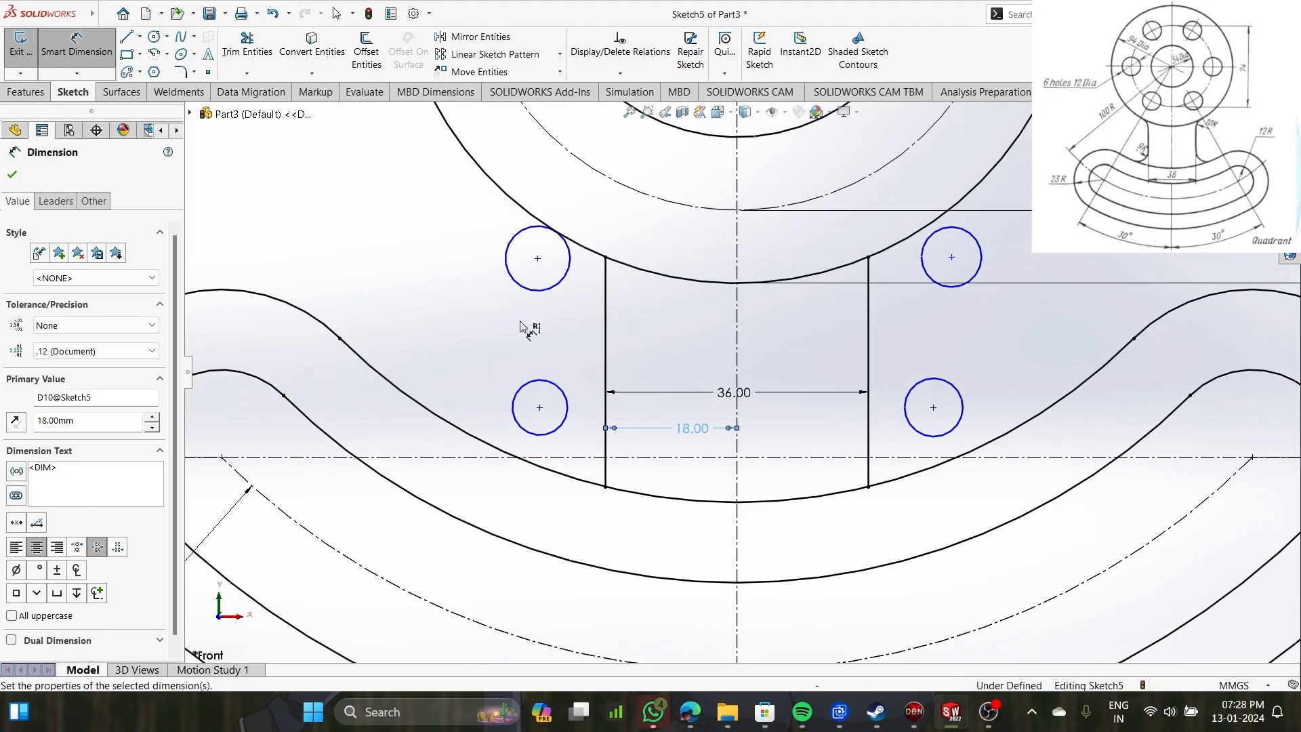
left_click(56, 66)
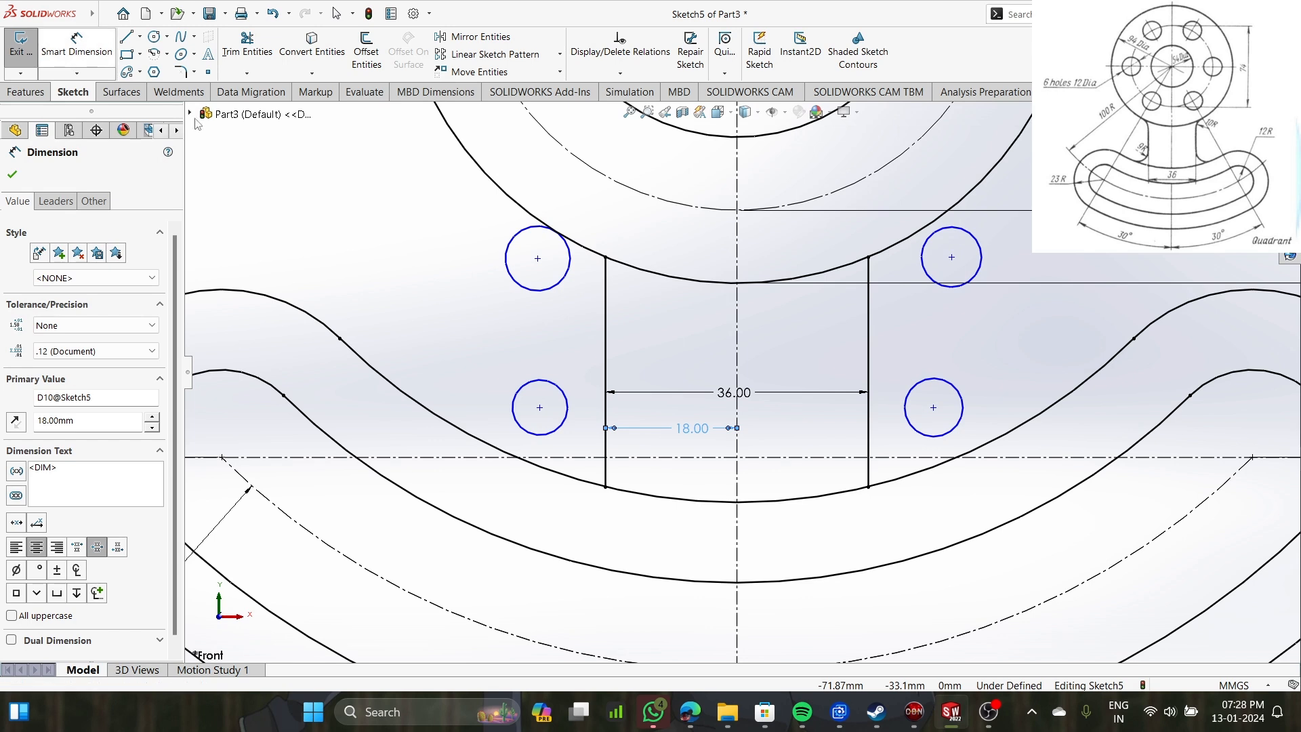
Make the upper-left small circle tangent to the web's left side.
left_click(543, 291)
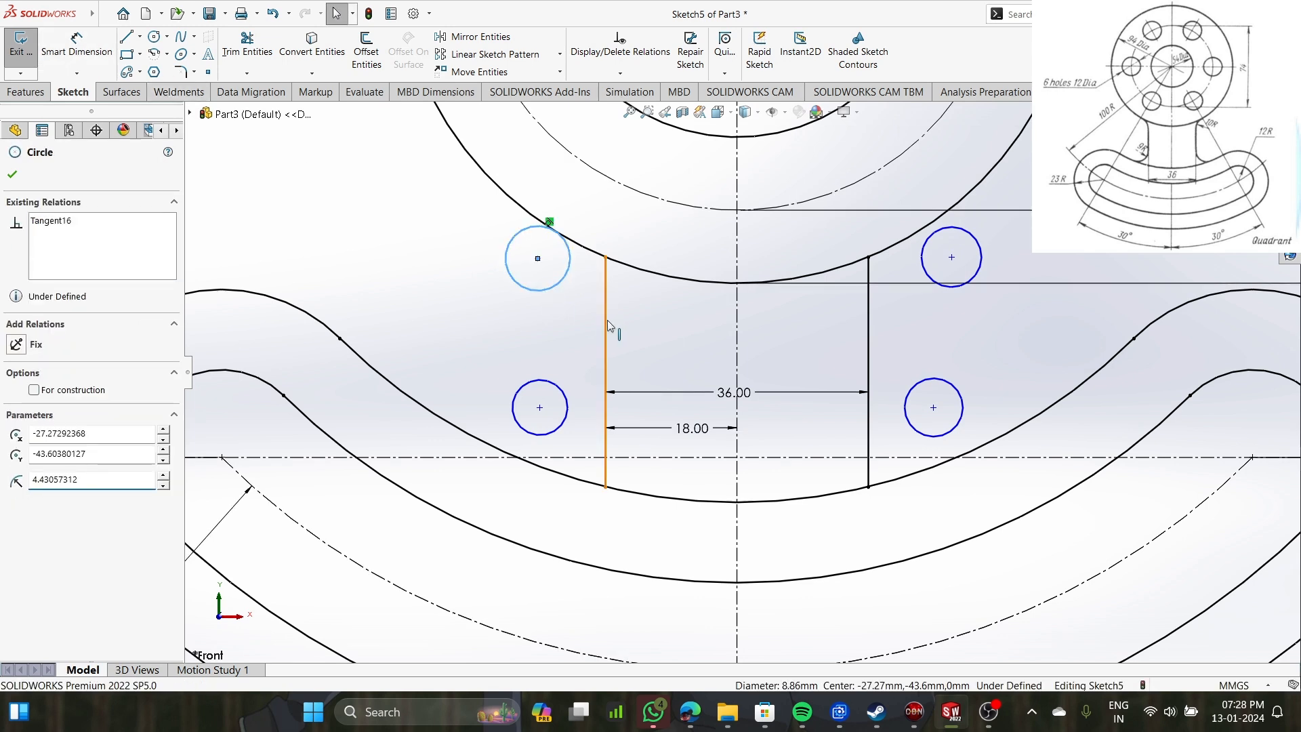
left_click(606, 331, "ctrl")
left_click(40, 414)
left_click(521, 257)
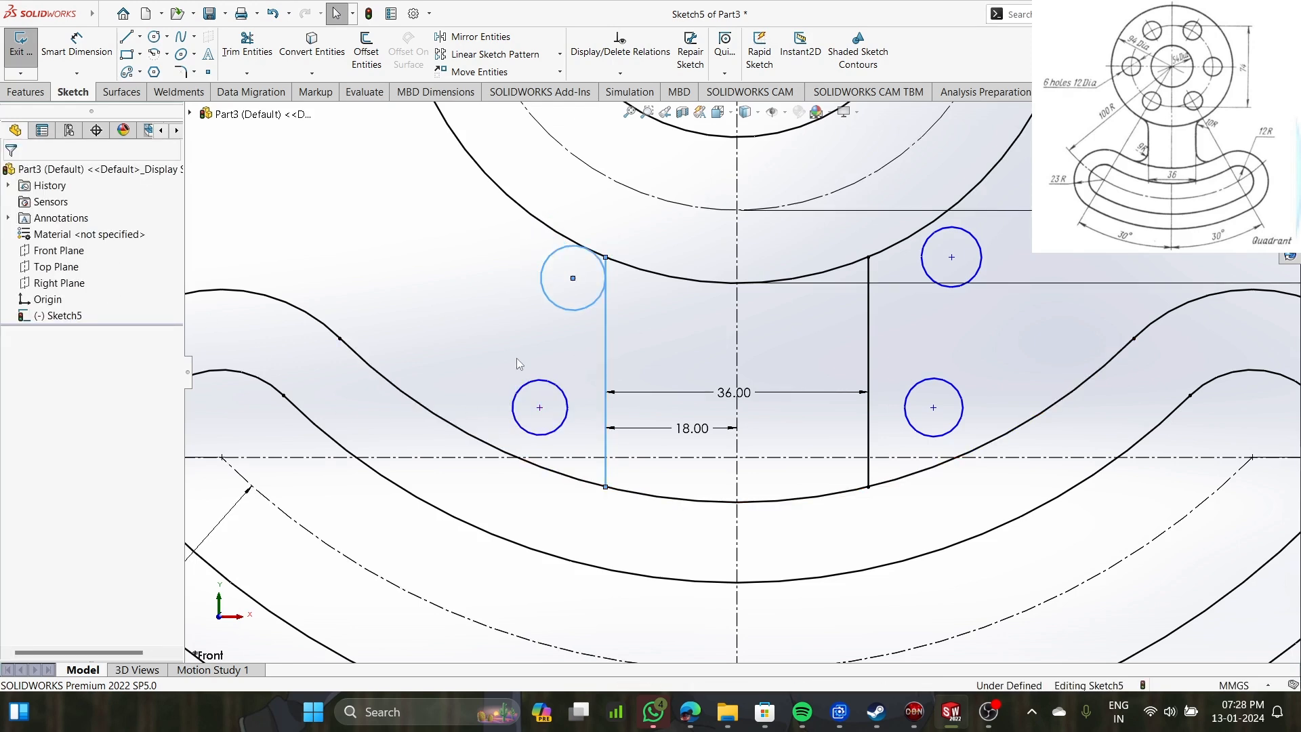
left_click(569, 405)
left_click(608, 454)
left_click(567, 407, "ctrl")
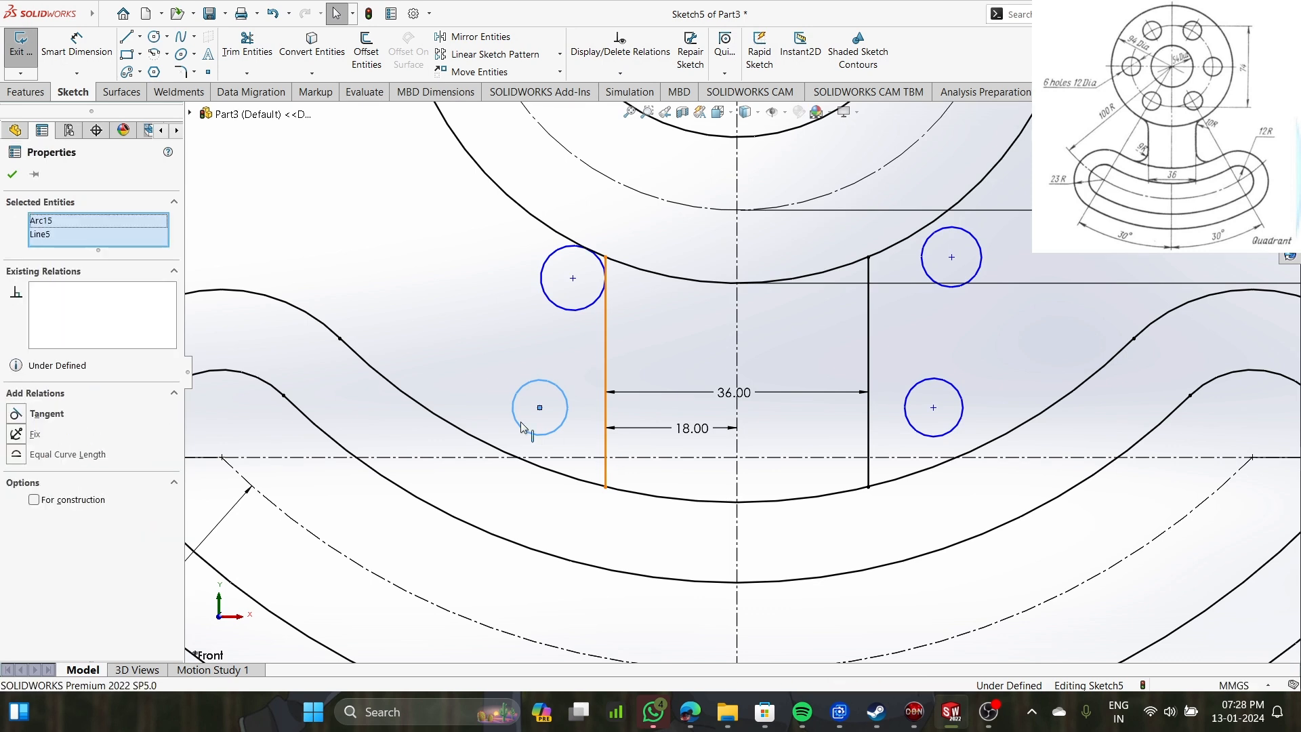
left_click(365, 269)
key("ctrl+b")
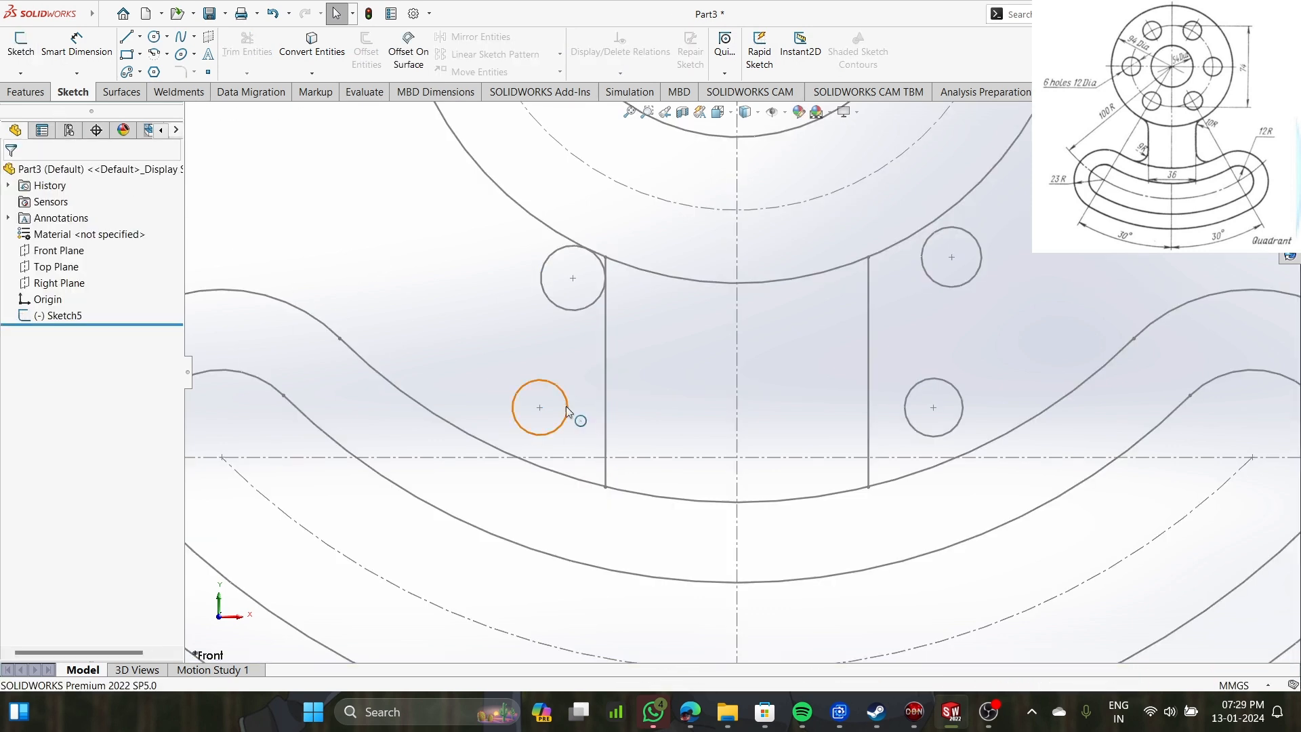
left_click(20, 44)
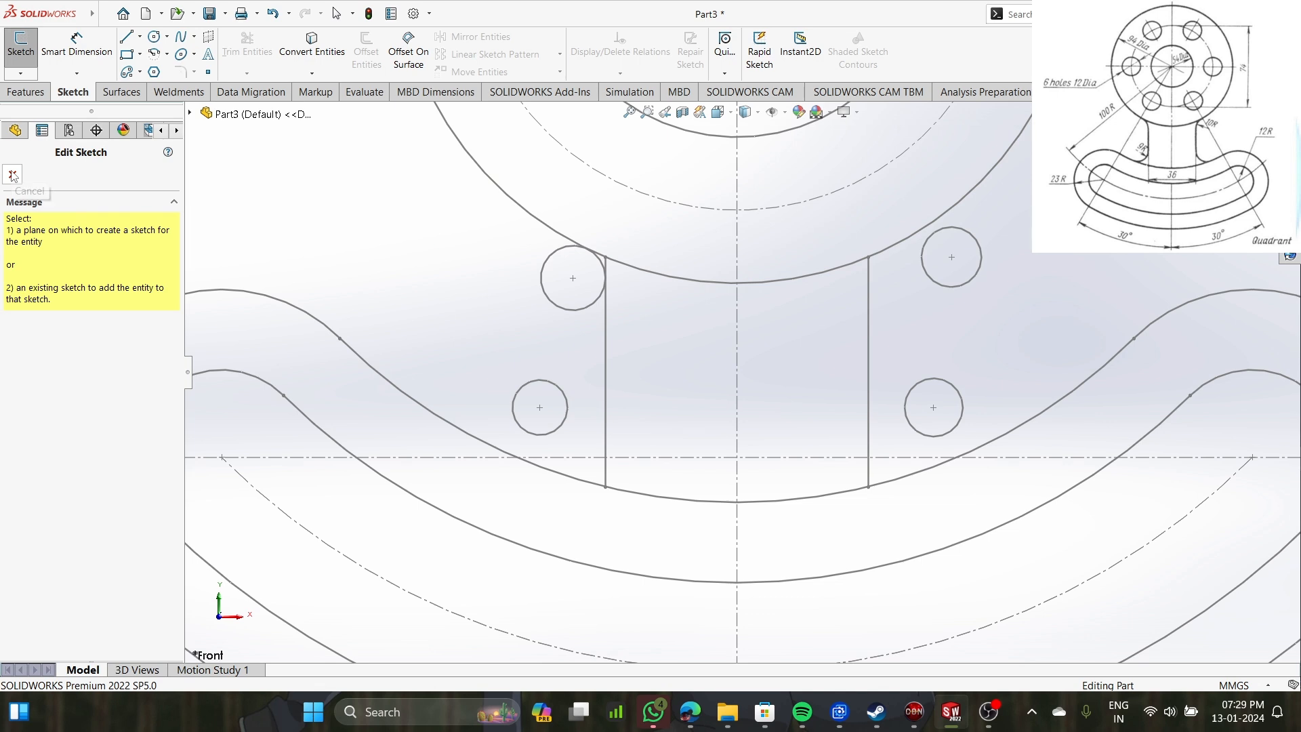
left_click(607, 389)
Make the lower-left small circle tangent to the web's left side and to the outer slot's upper arc.
left_click(568, 410)
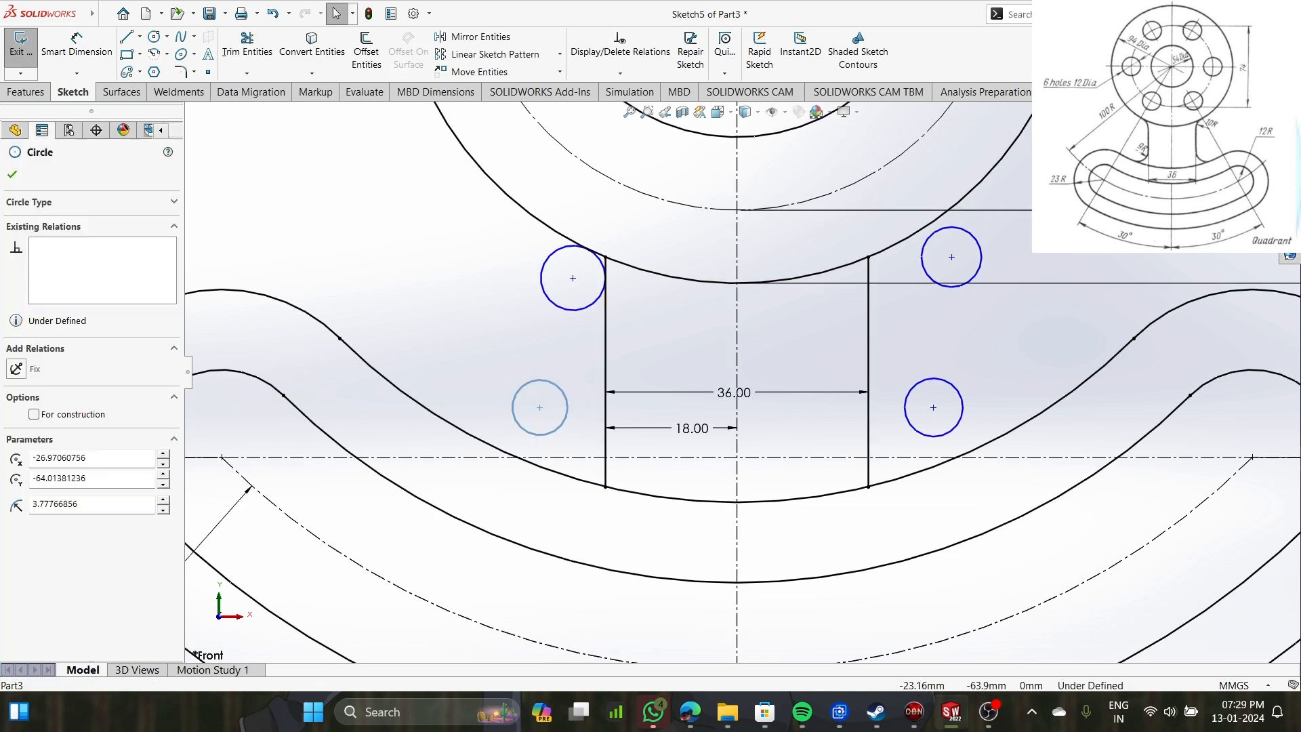
left_click(606, 468, "ctrl")
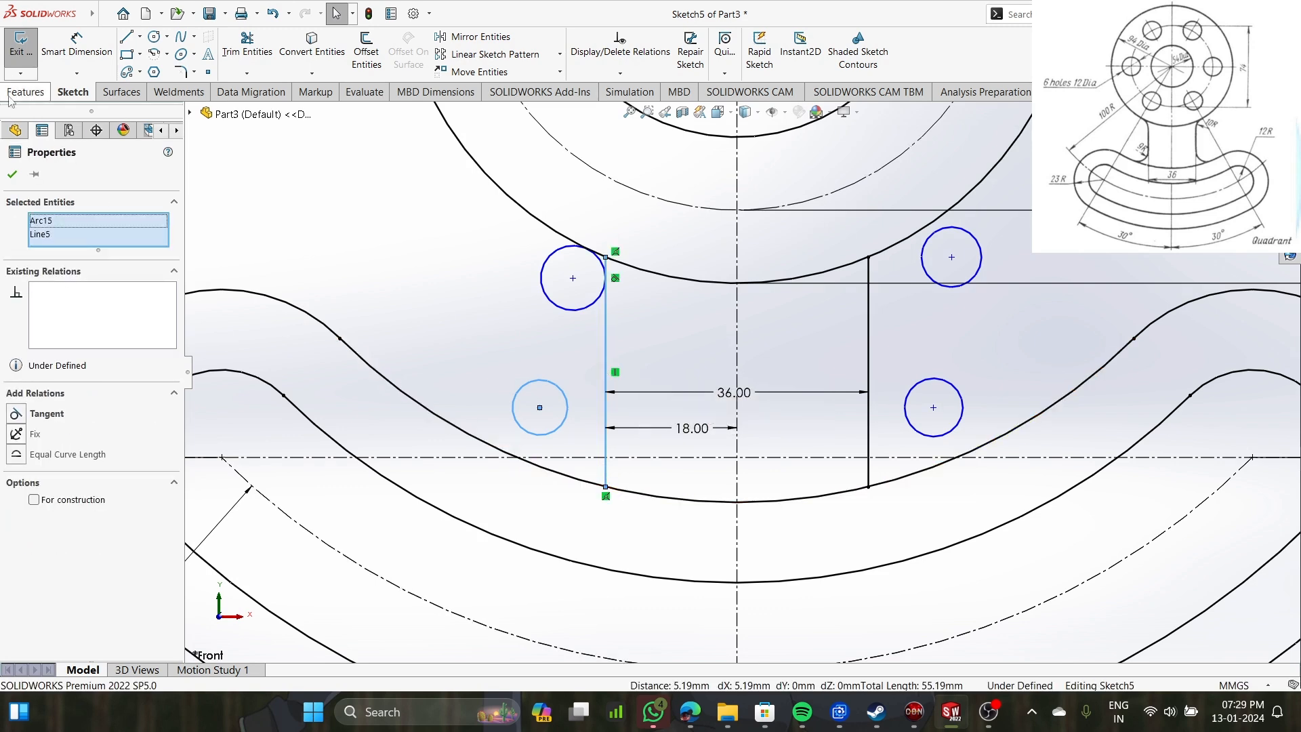
left_click(35, 421)
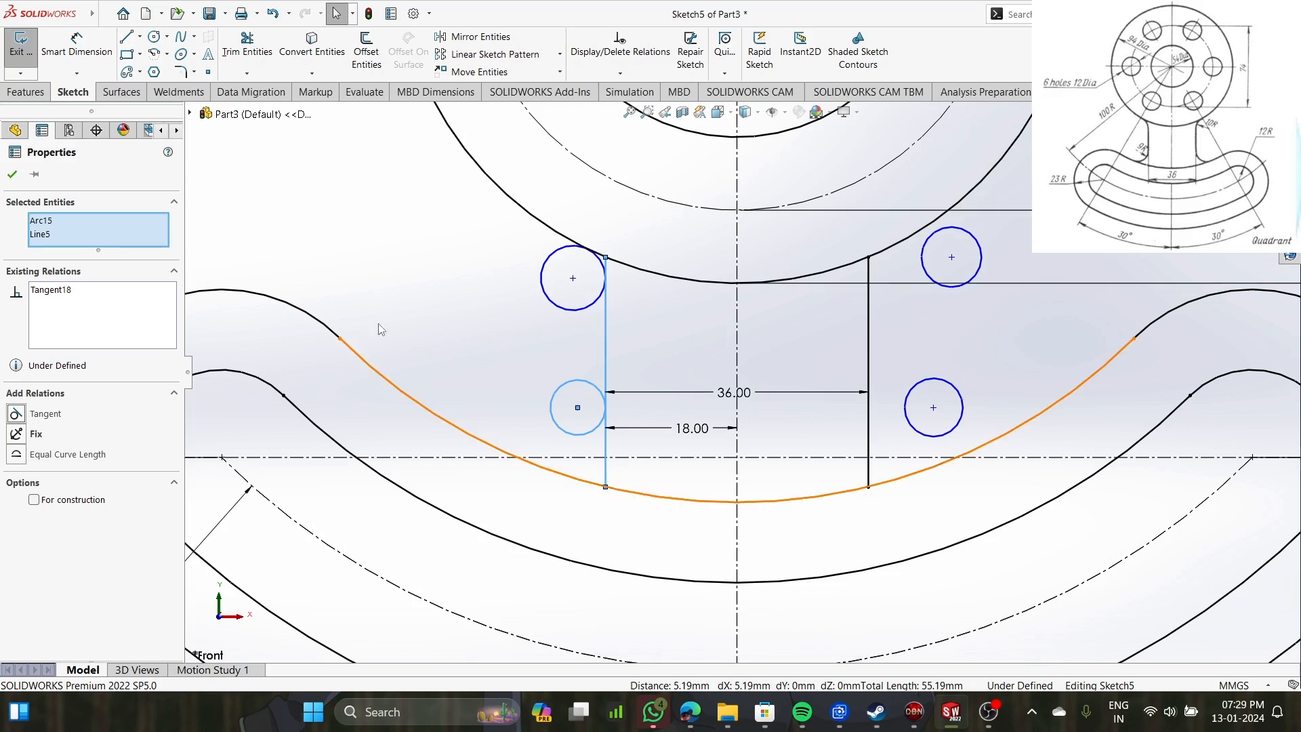
left_click(550, 431)
left_click(555, 427)
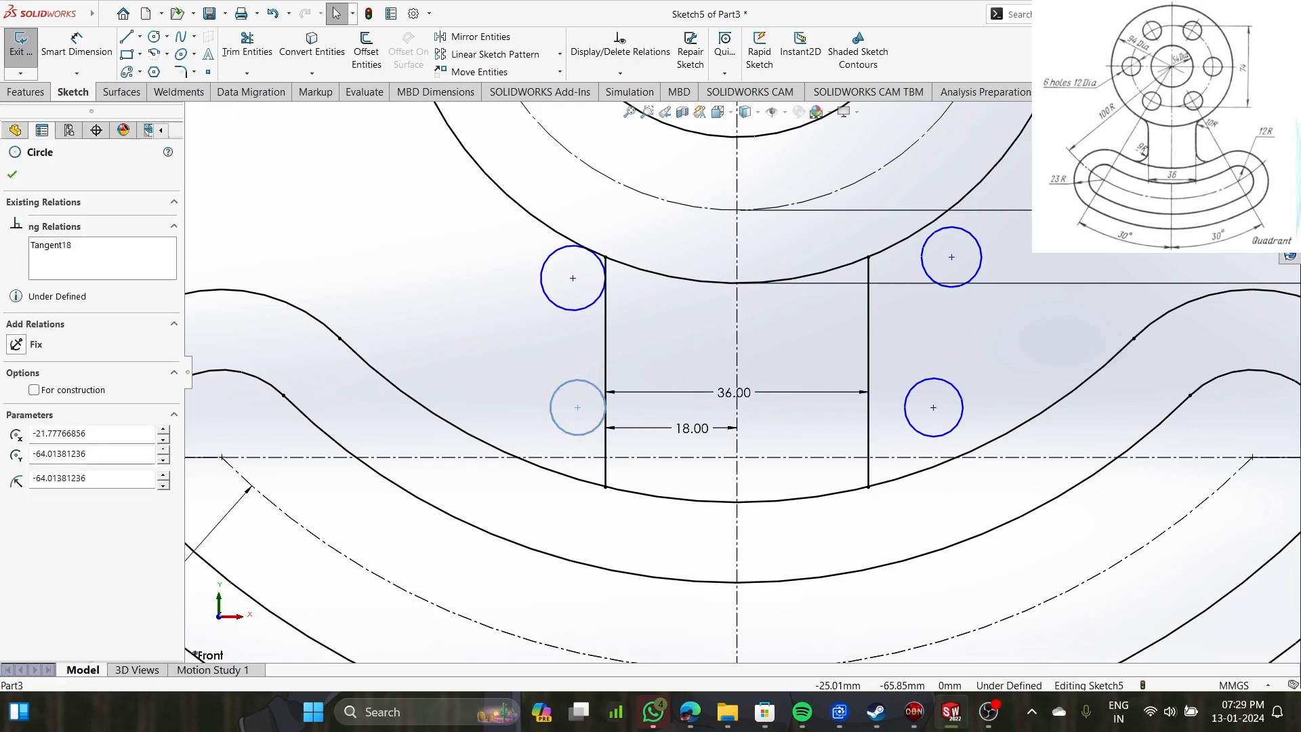
left_click(573, 482)
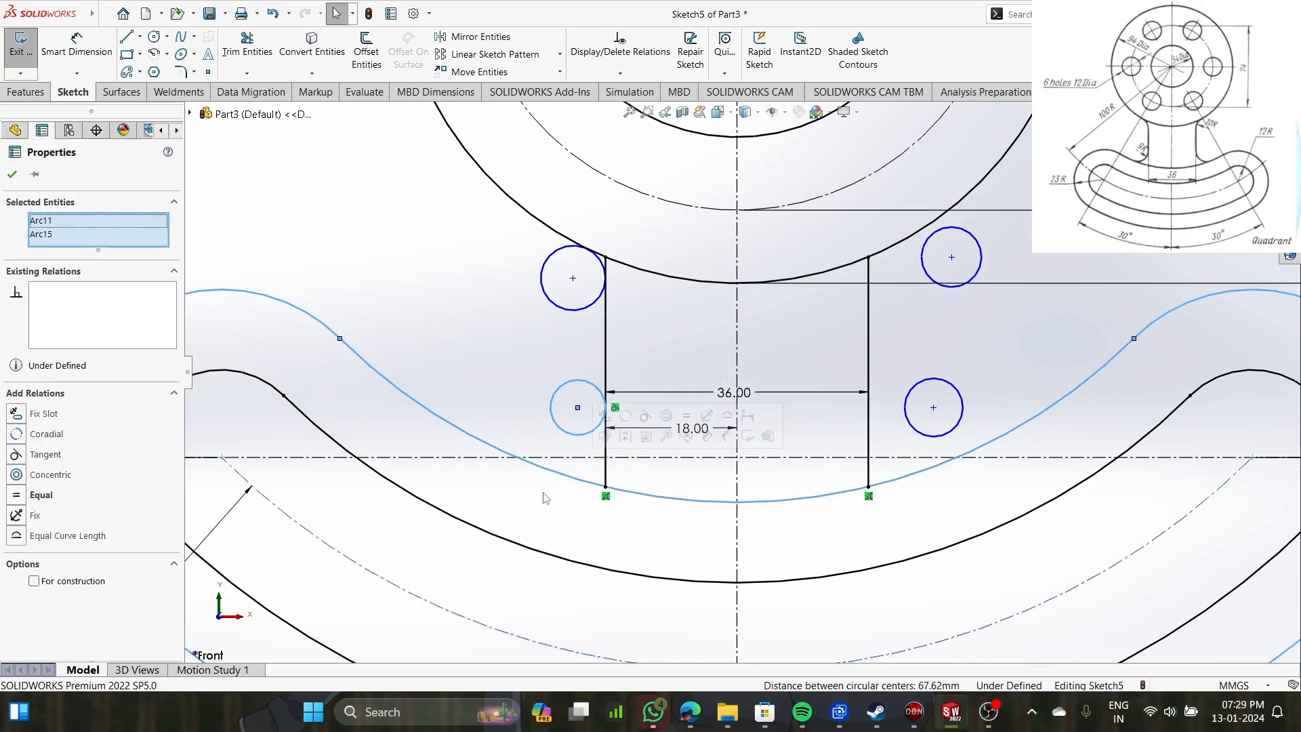
left_click(35, 455)
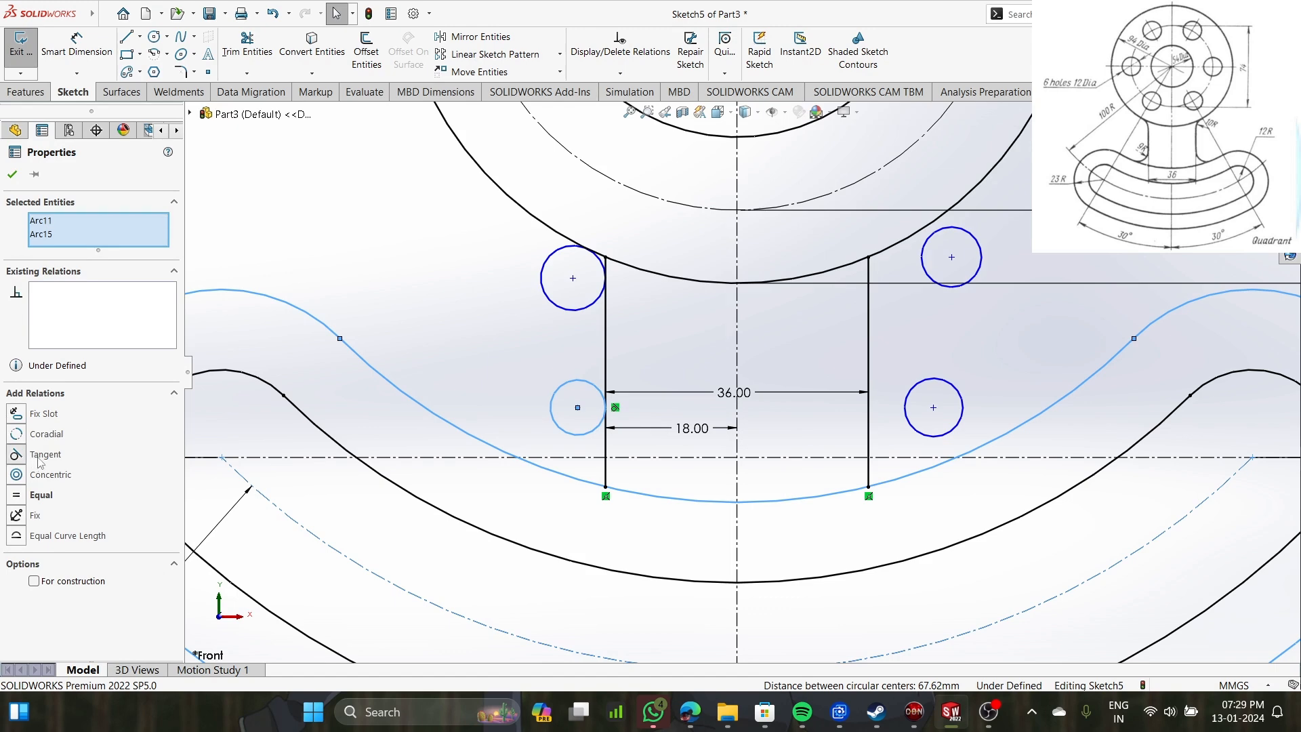
left_click(471, 338)
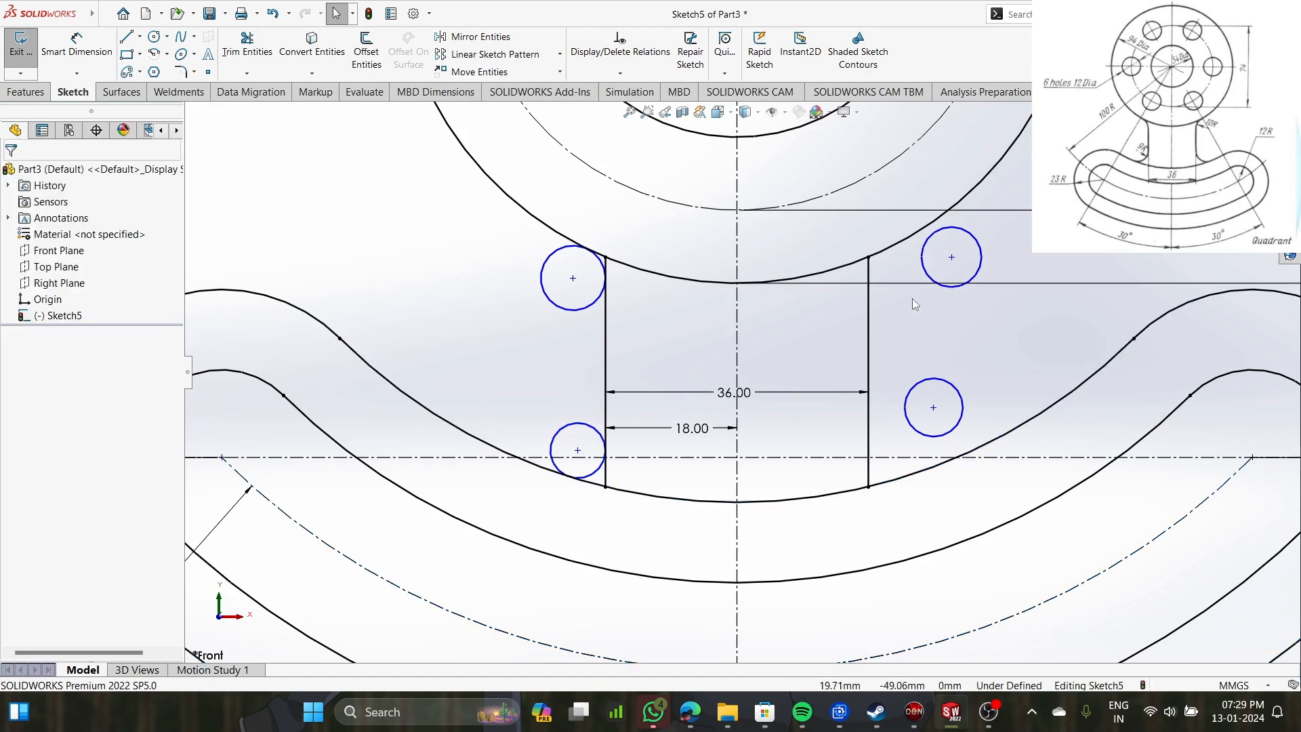
Make the upper-right small circle tangent to the hub's outer circle and to the web's right side.
scroll(982, 288, "down", 3)
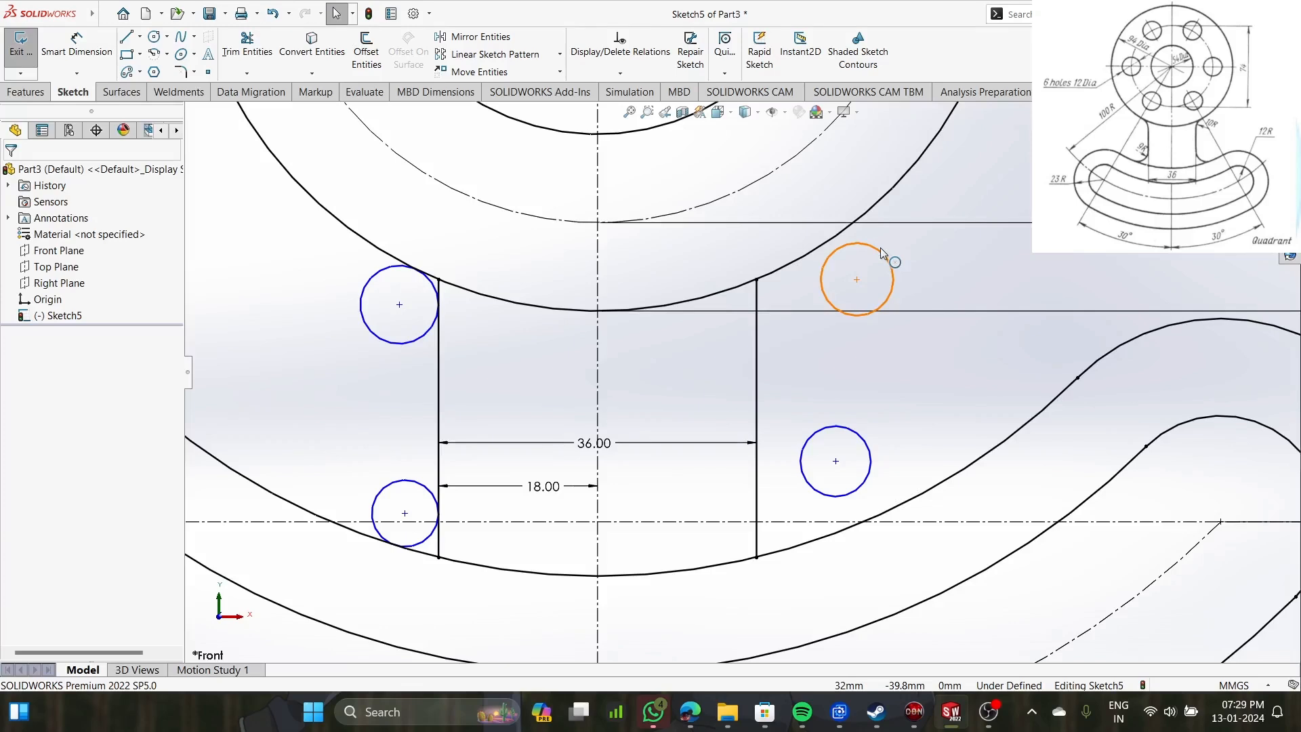
left_click(885, 257)
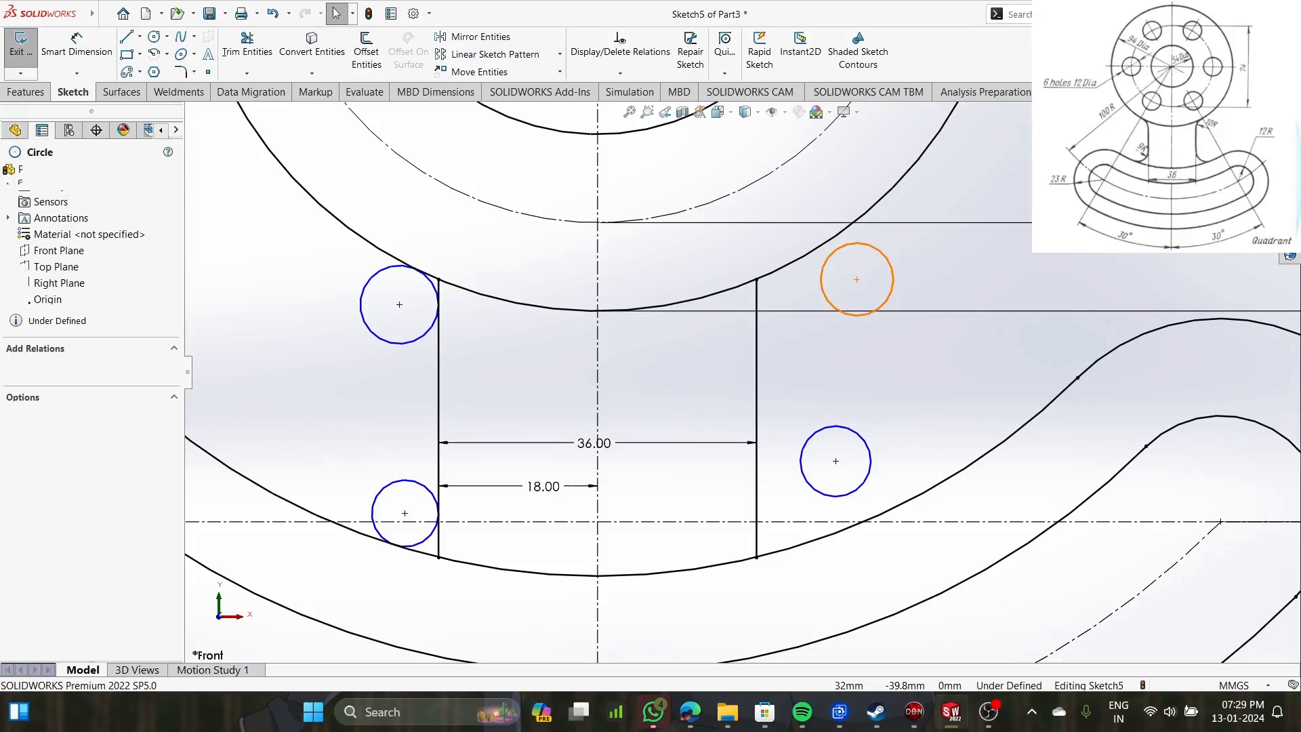
left_click(791, 271, "ctrl")
left_click(30, 434)
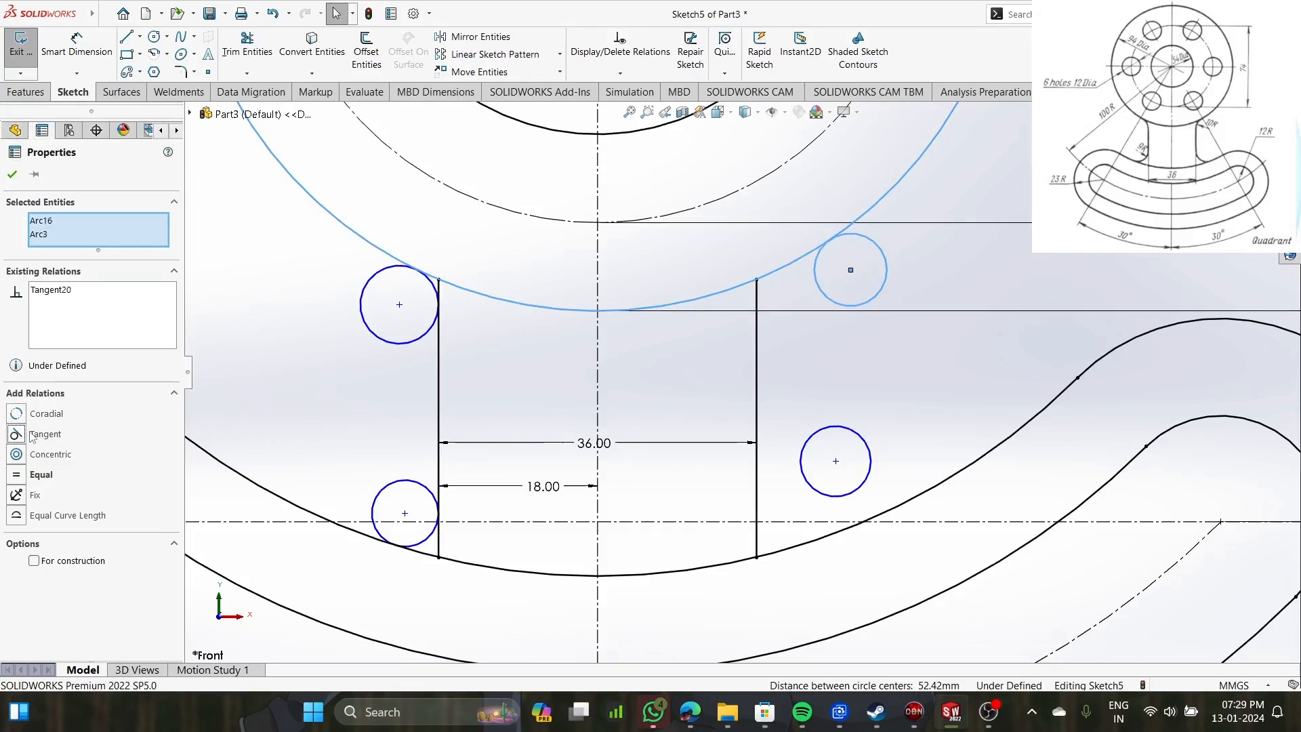
left_click(832, 339)
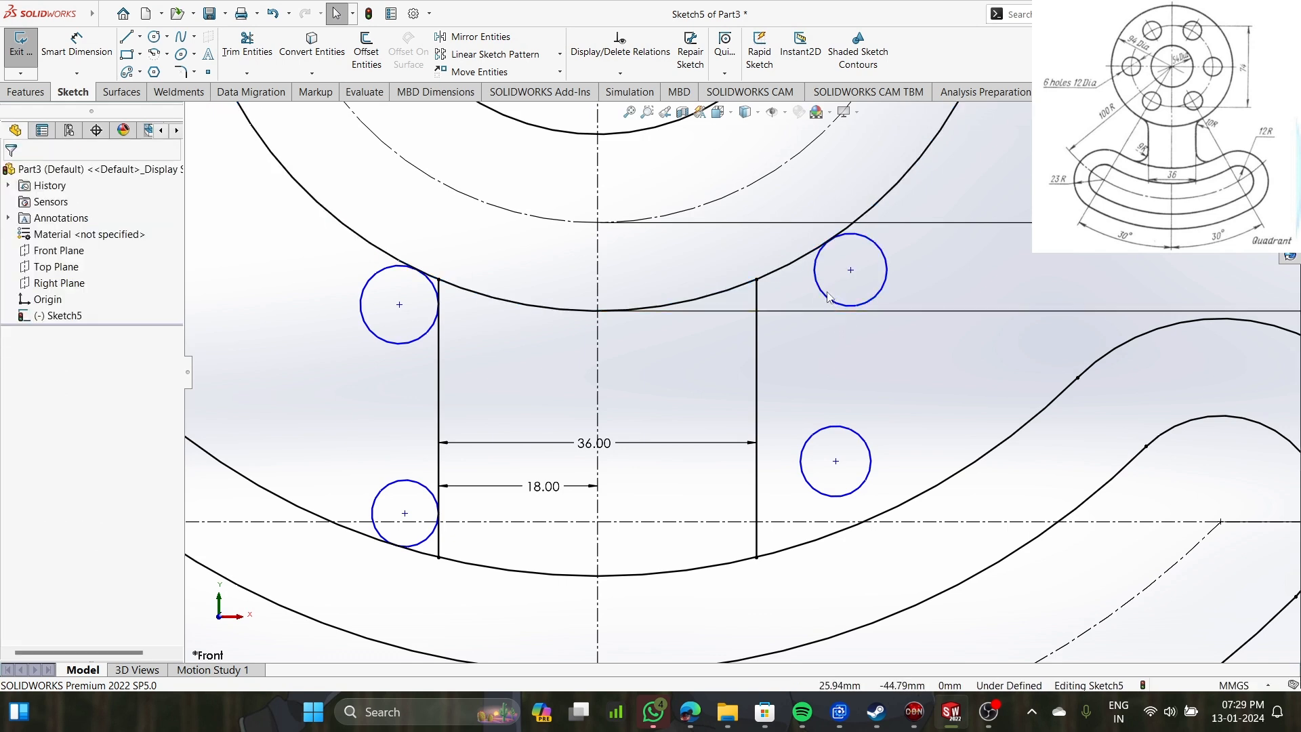
left_click(828, 298)
left_click(757, 347, "ctrl")
left_click(37, 417)
left_click(920, 356)
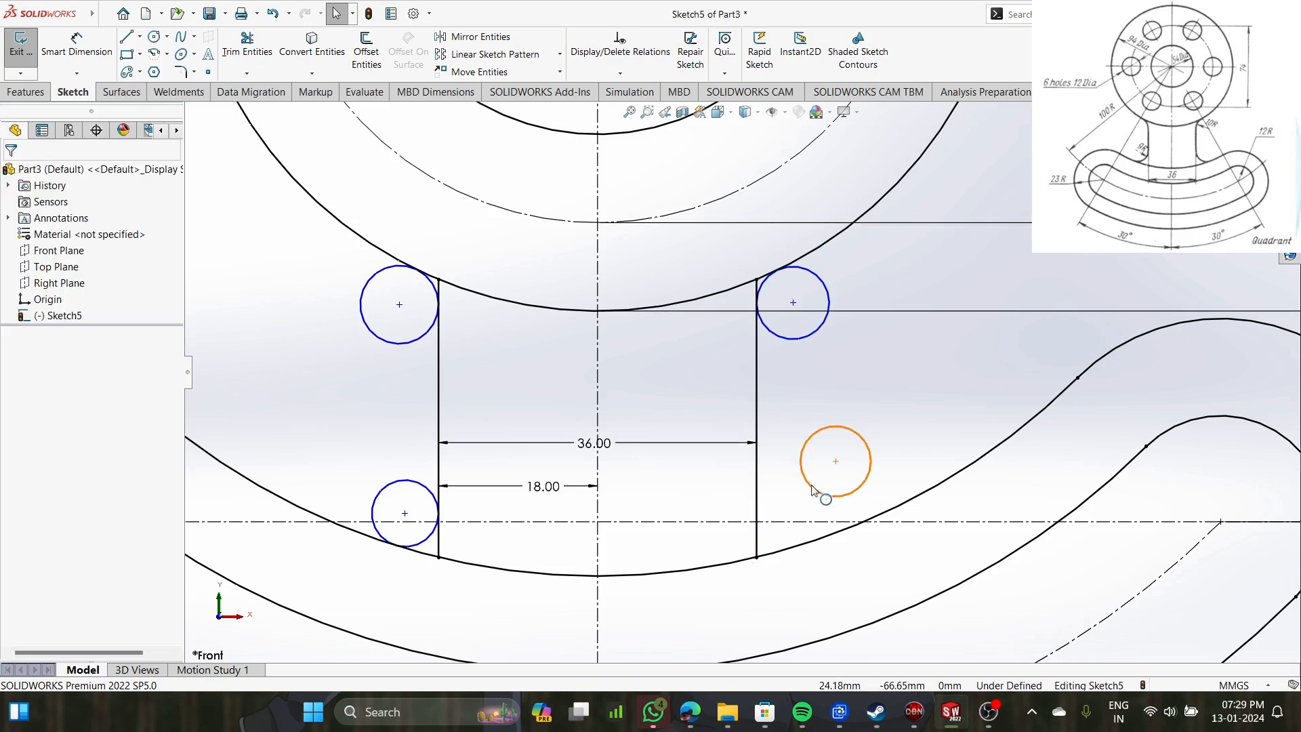
Make the lower-right small circle tangent to the web's right side and to the outer slot's upper arc.
left_click(813, 489)
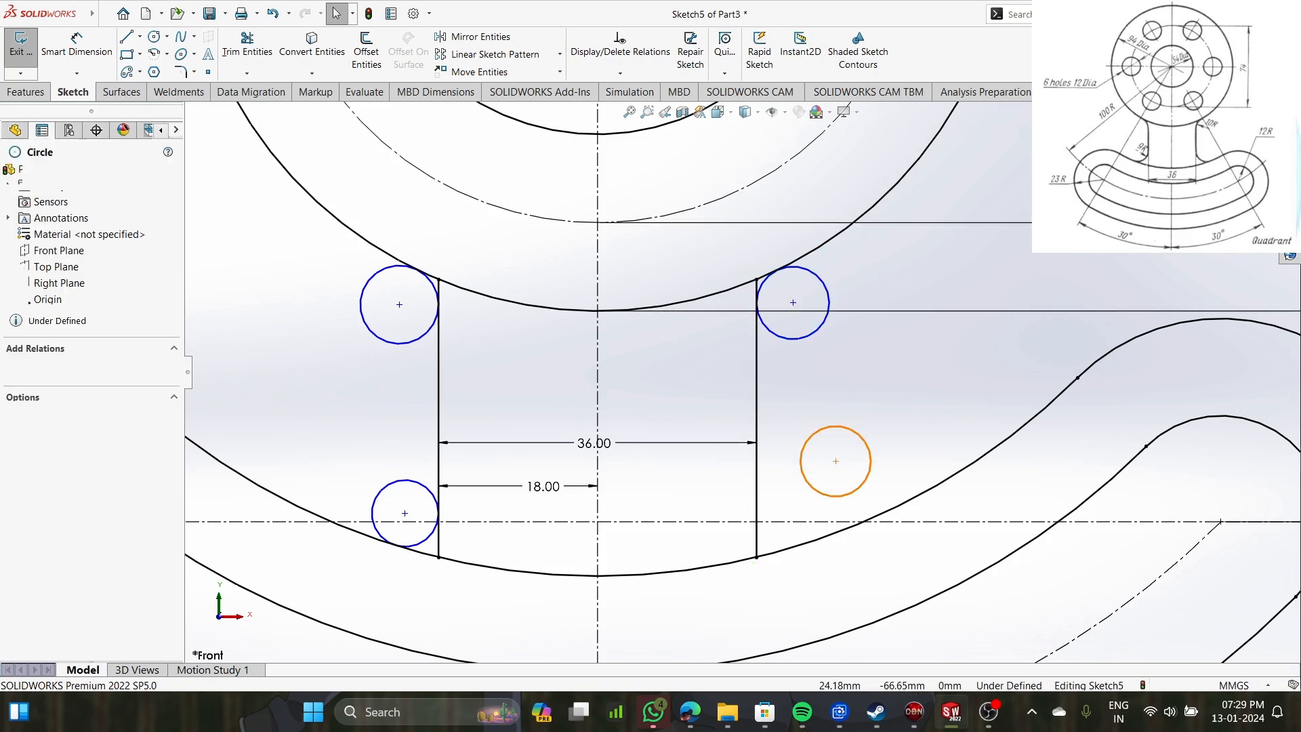
left_click(757, 542, "ctrl")
left_click(25, 414)
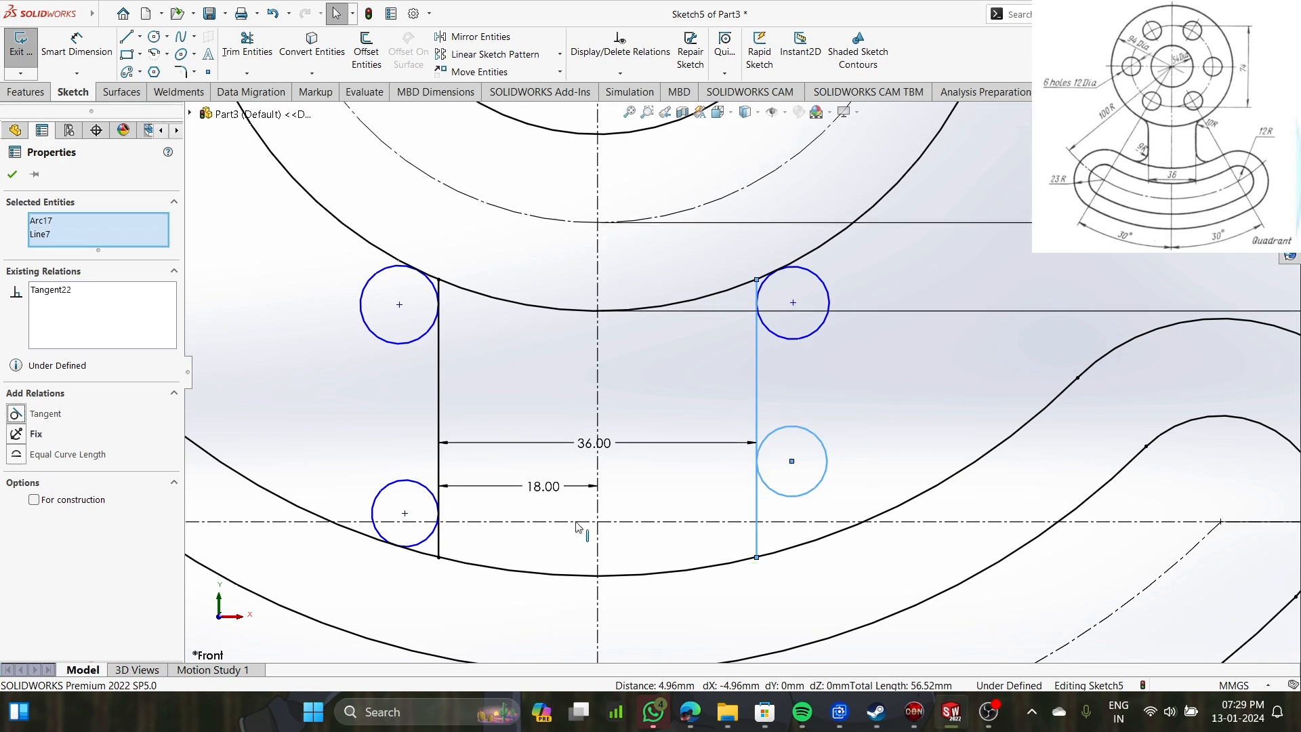
left_click(901, 465)
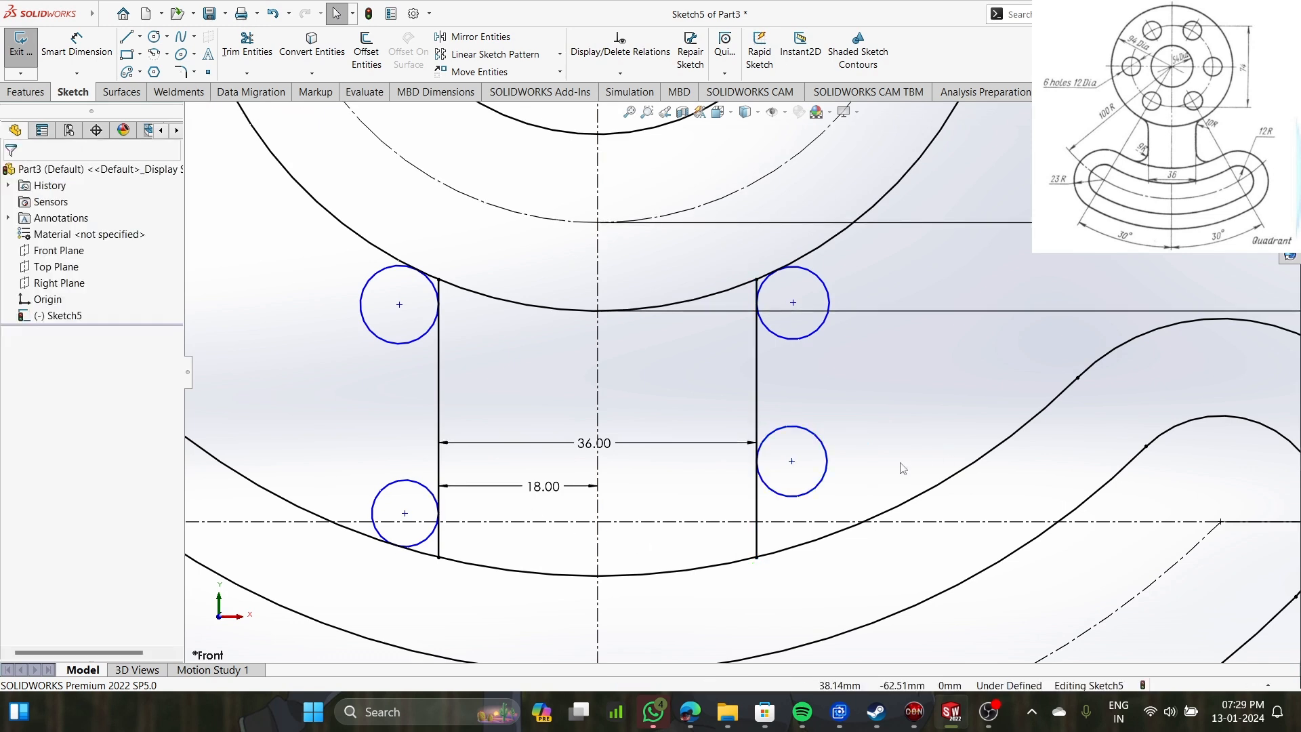
left_click(816, 492)
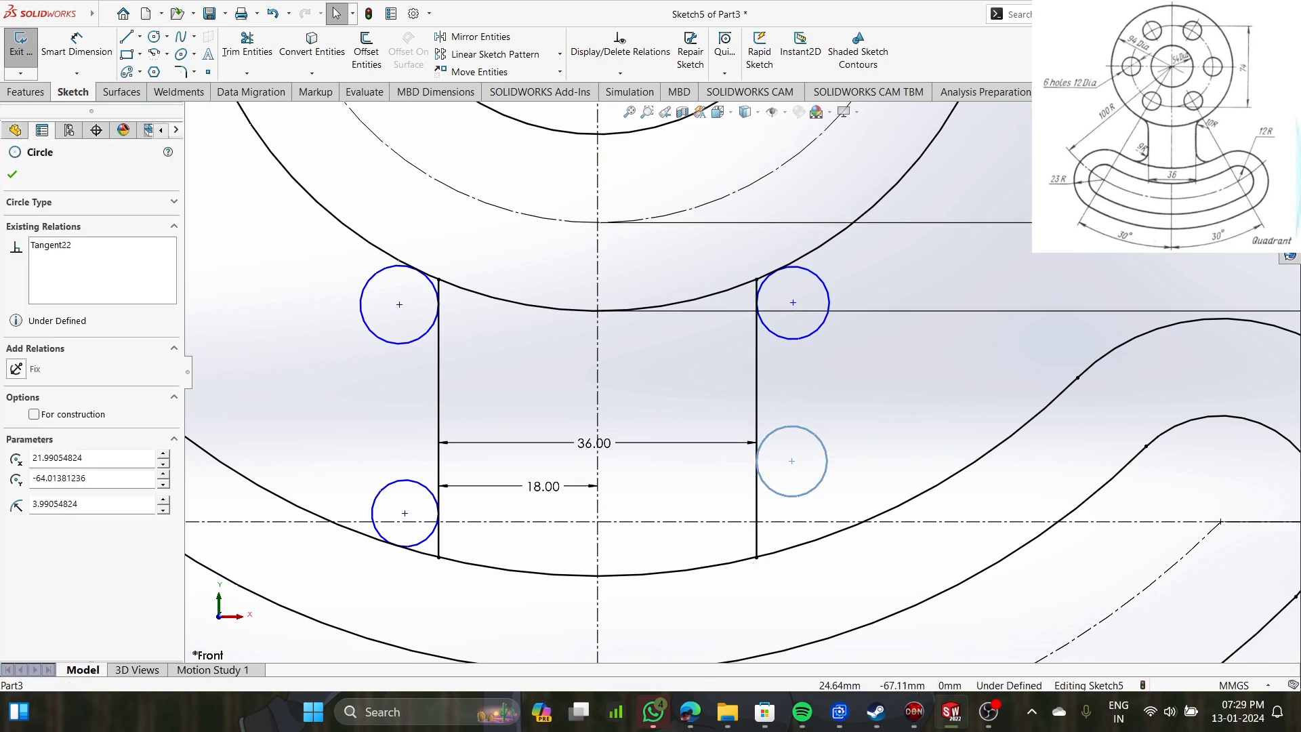
left_click(801, 554, "ctrl")
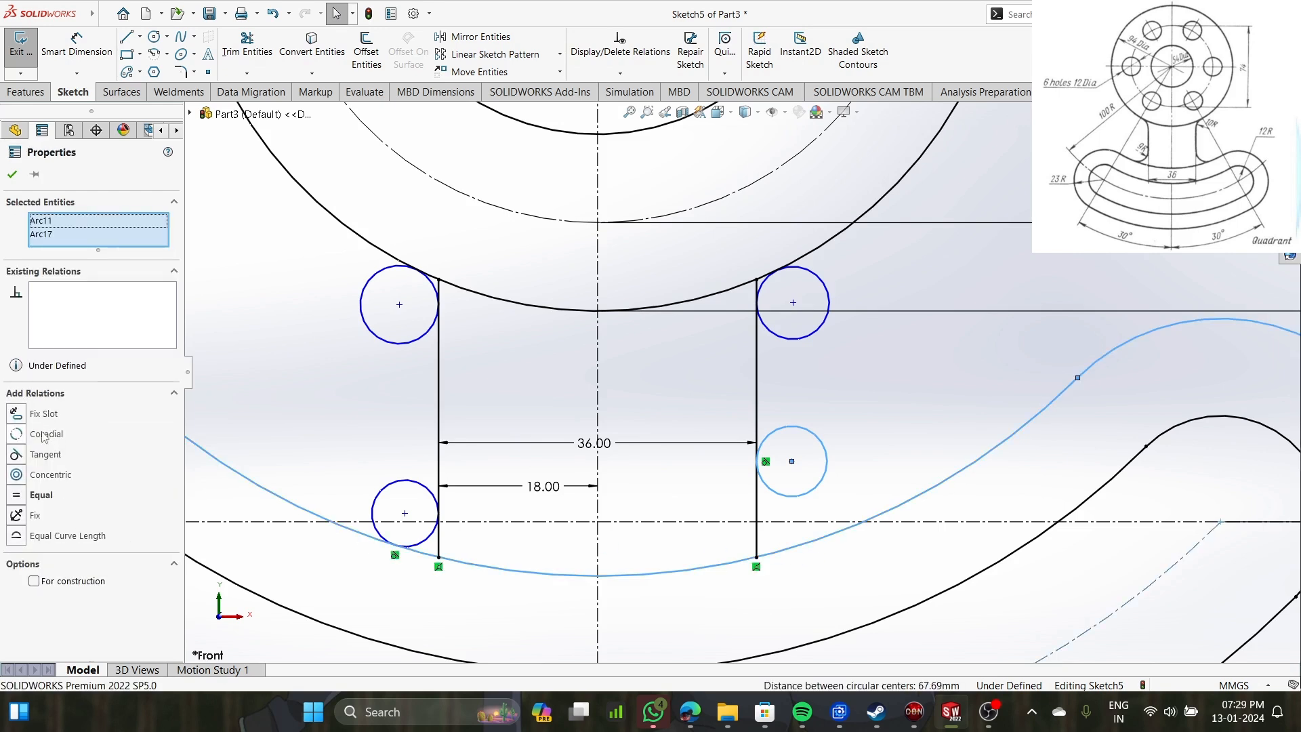
left_click(54, 456)
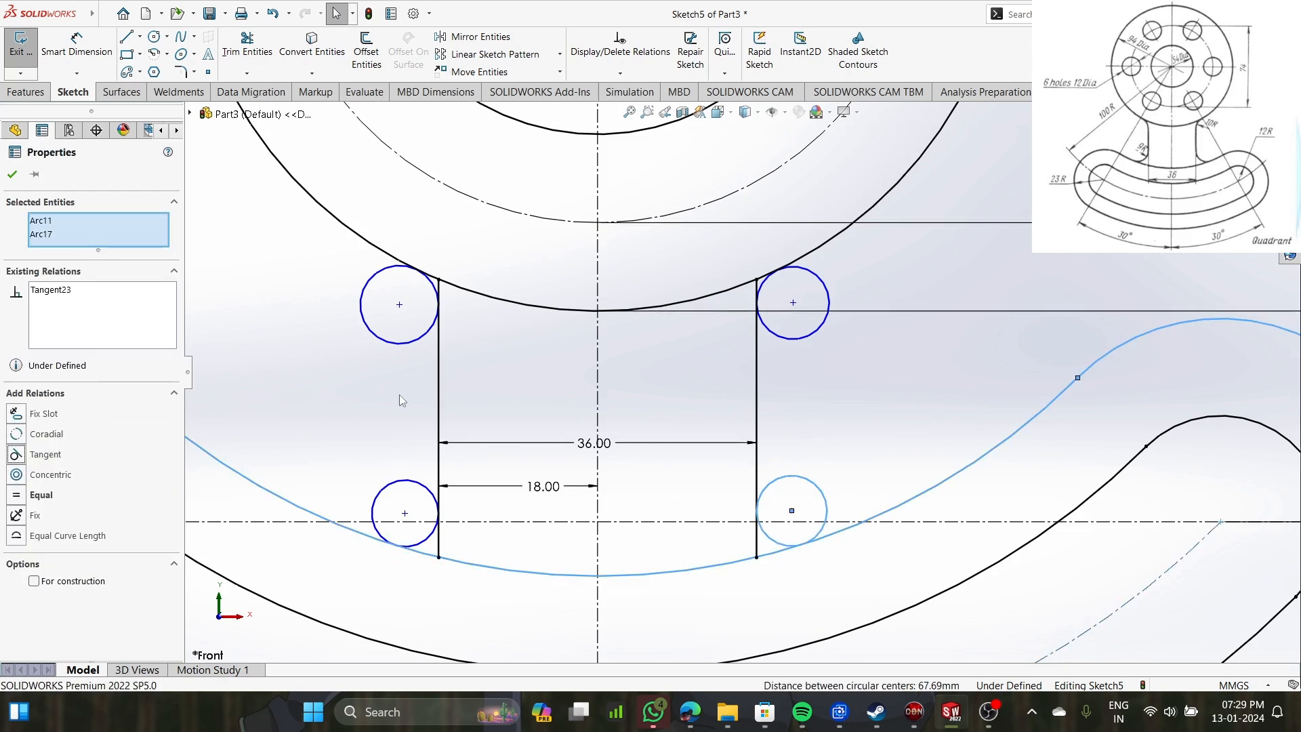
Dimension the upper-left blend circle beside the web to a diameter of 20 mm.
left_click(399, 397)
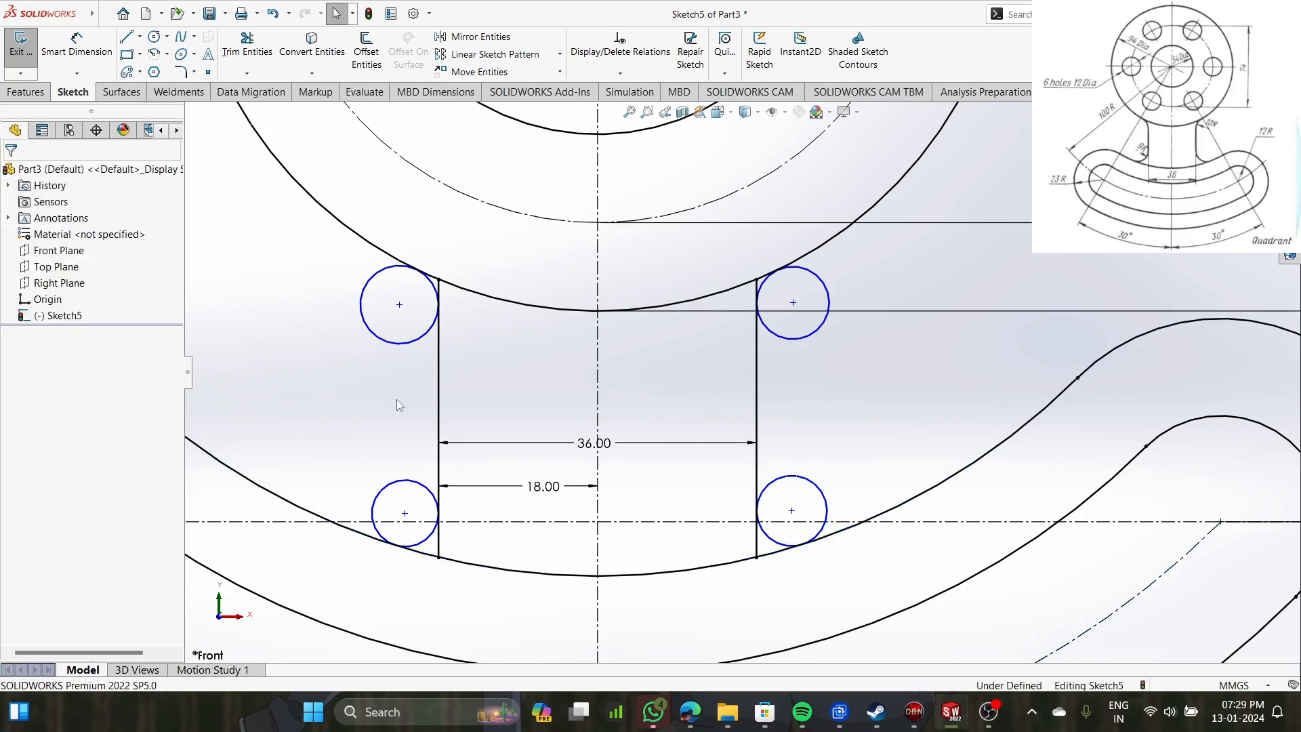
left_click(63, 41)
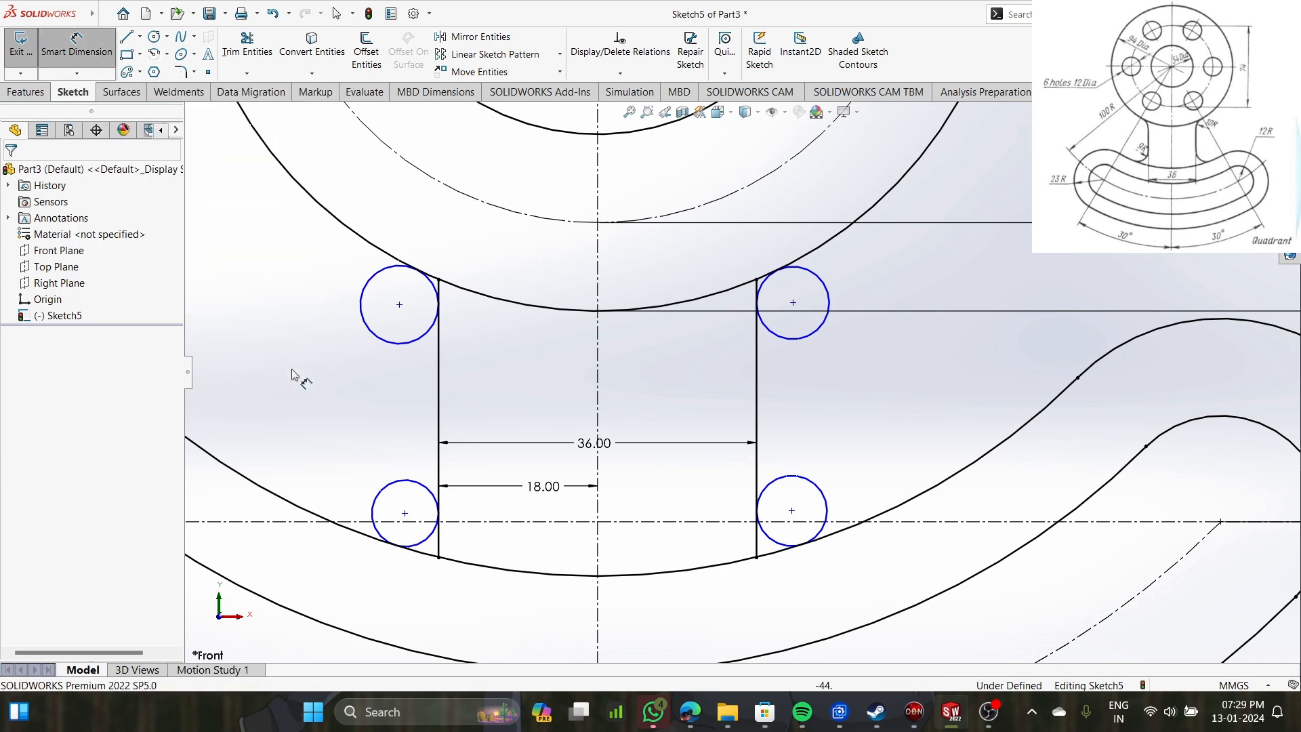
left_click(400, 344)
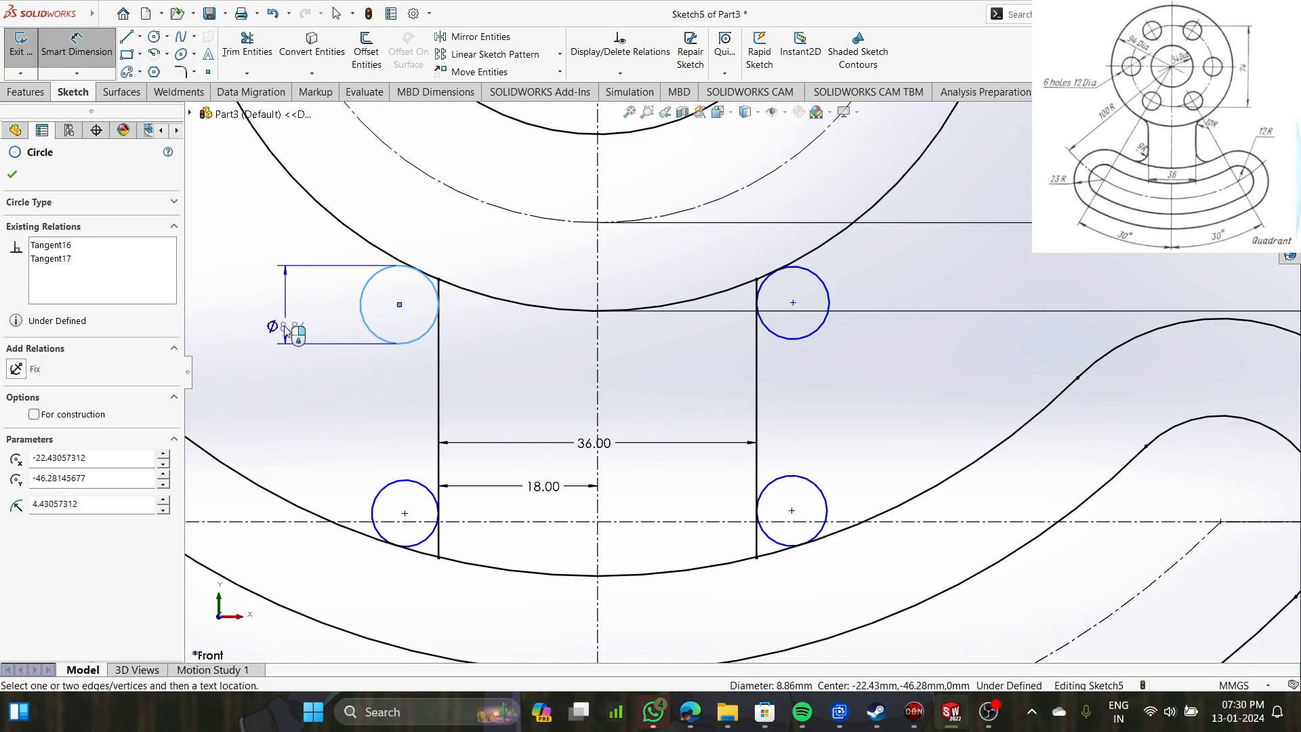
left_click(278, 325)
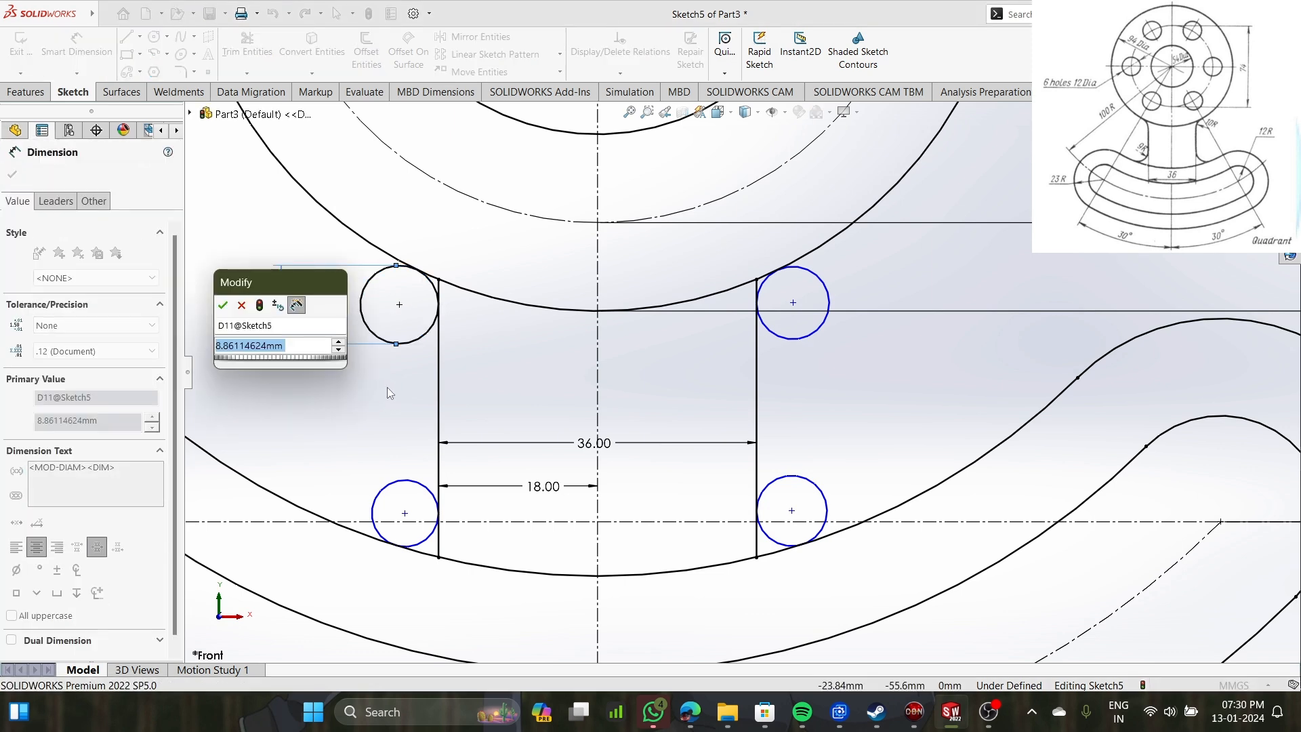
type("20")
key("Return")
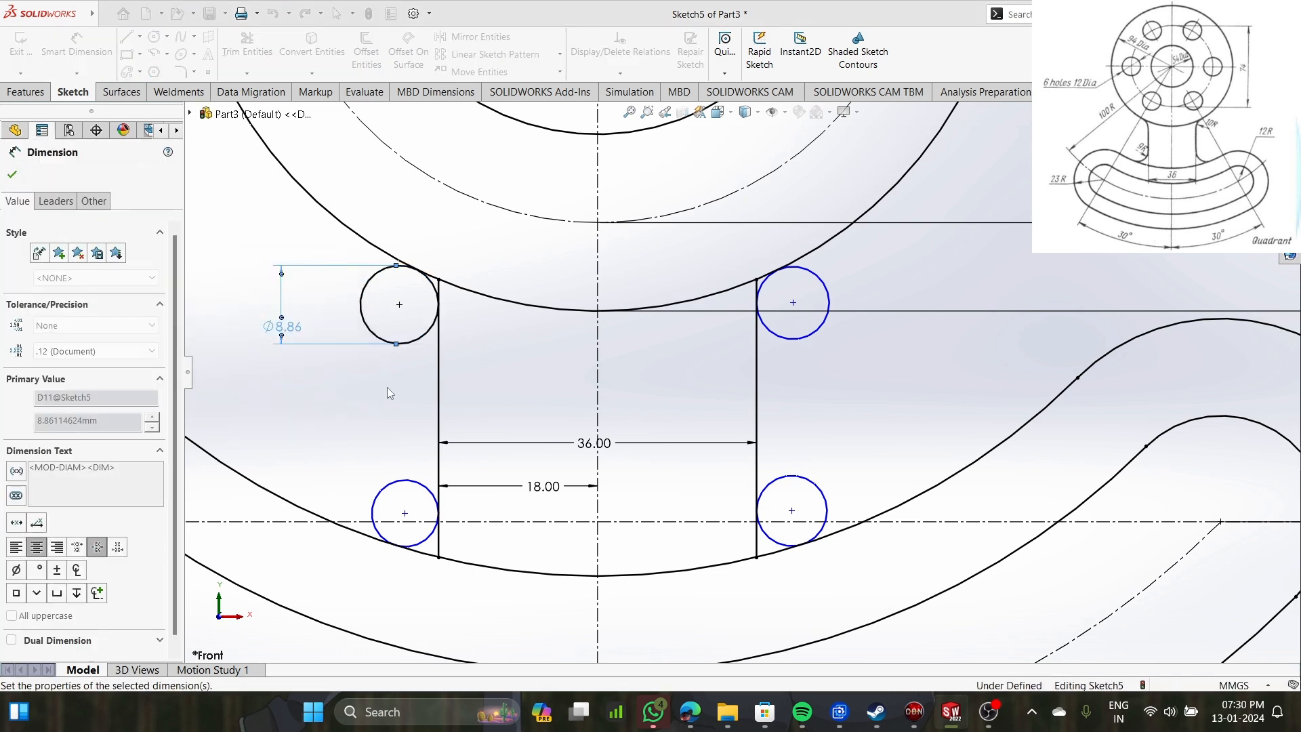
Trim the upper-left circle so only the blend arc between the hub's outer circle and the web's left side remains.
scroll(424, 378, "up", 2)
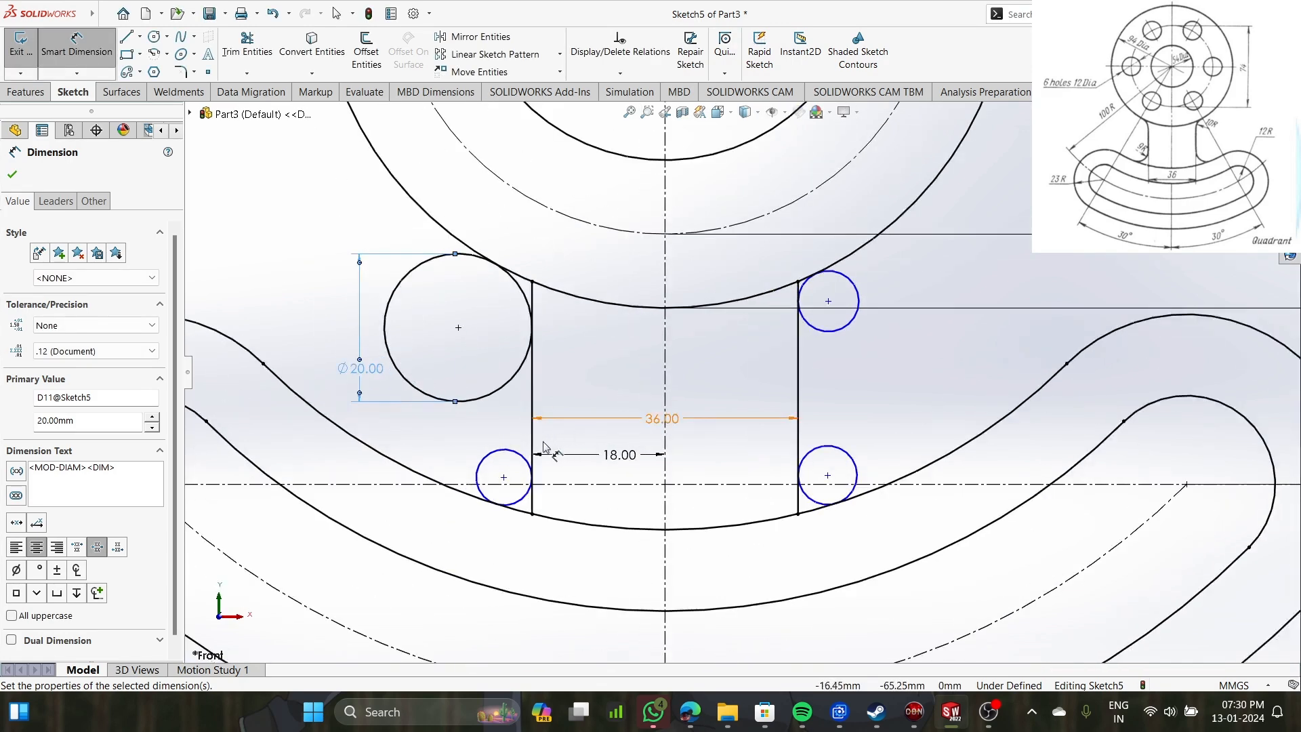
scroll(474, 339, "down", 2)
left_click(245, 49)
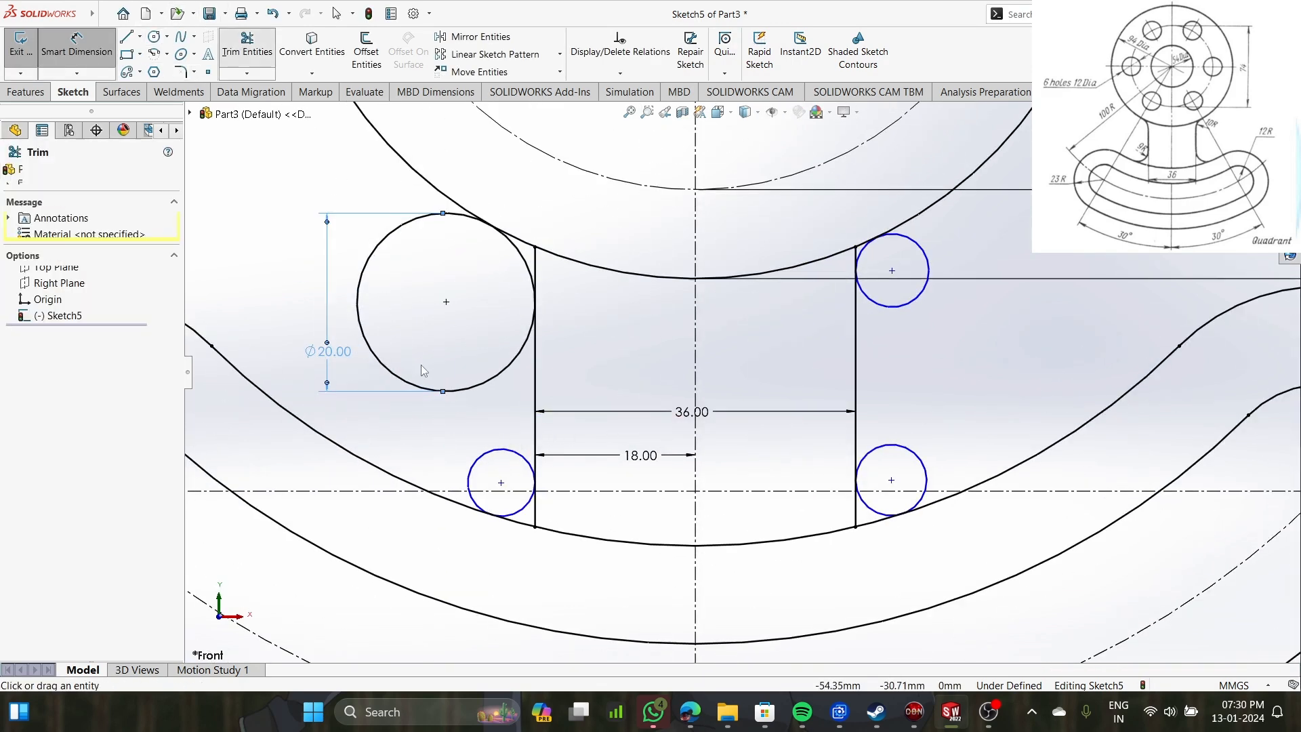
left_click(376, 257)
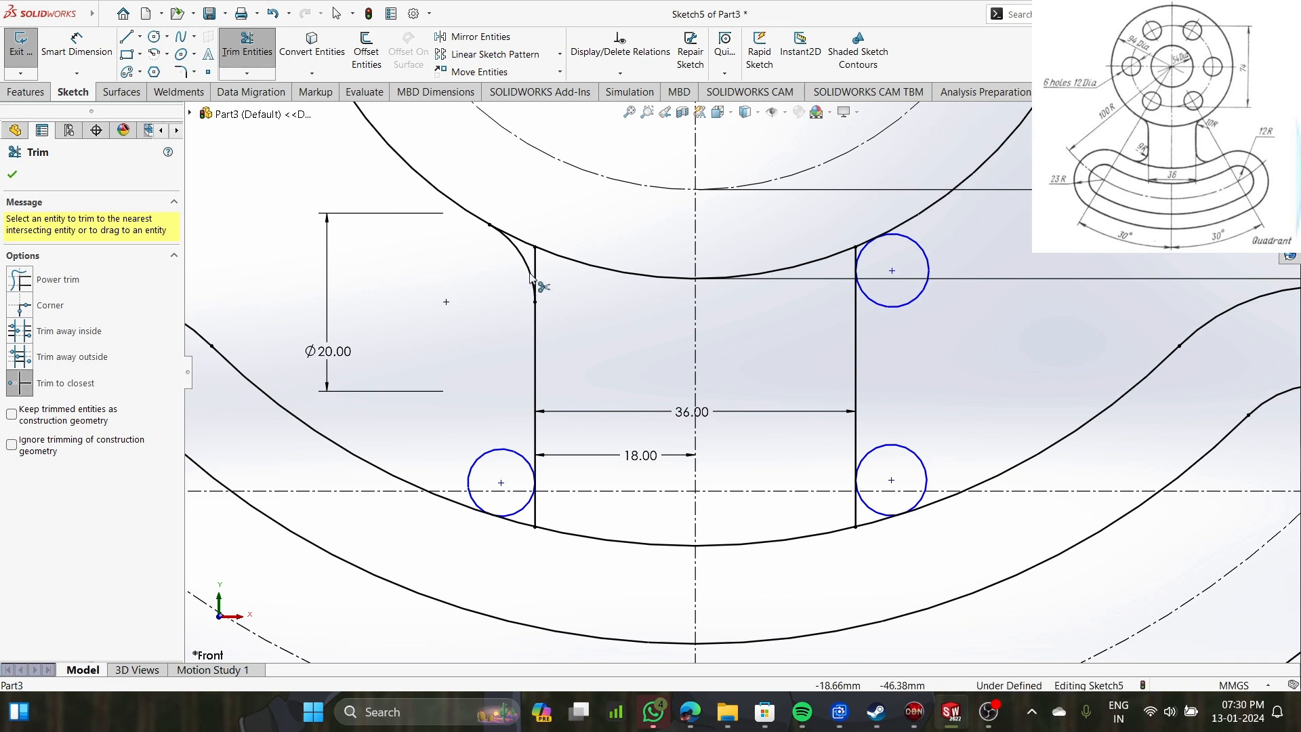
Set the lower-left circle's diameter to 18 mm and trim away its part outside the blend between web and outer slot.
left_click(76, 45)
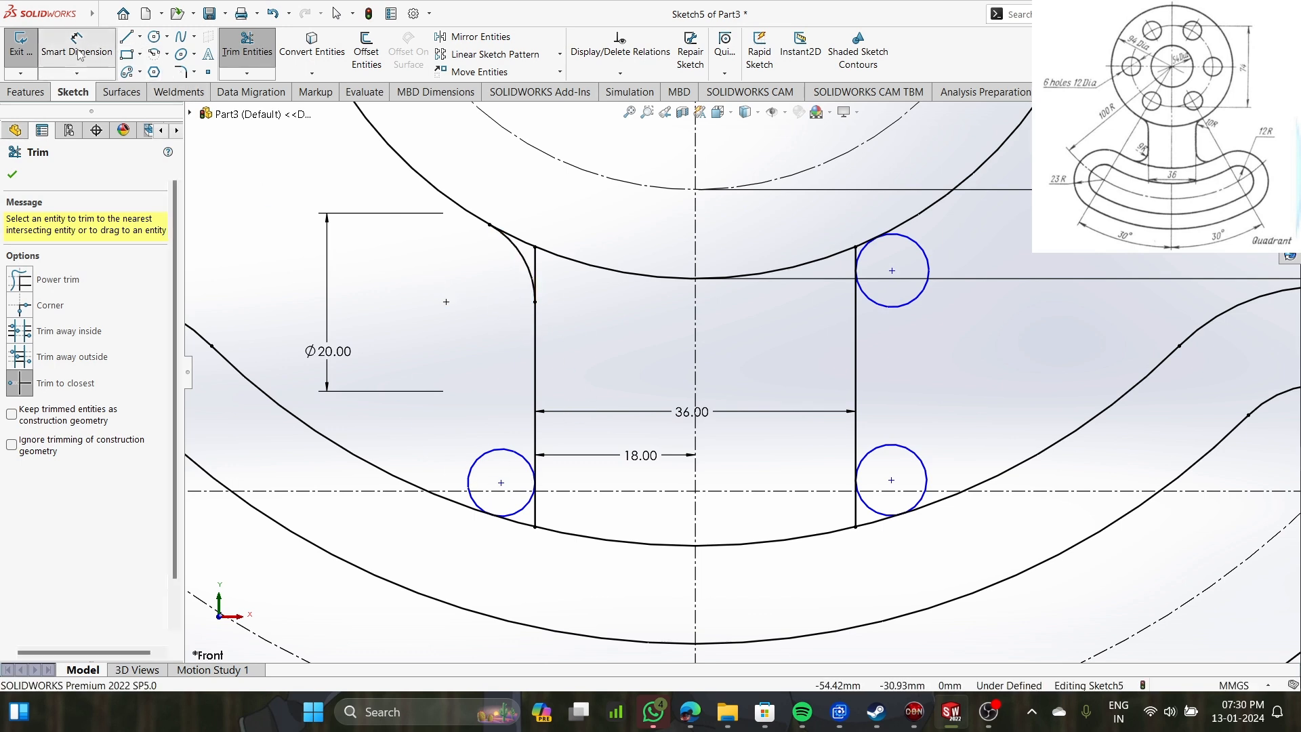
left_click(476, 459)
left_click(426, 414)
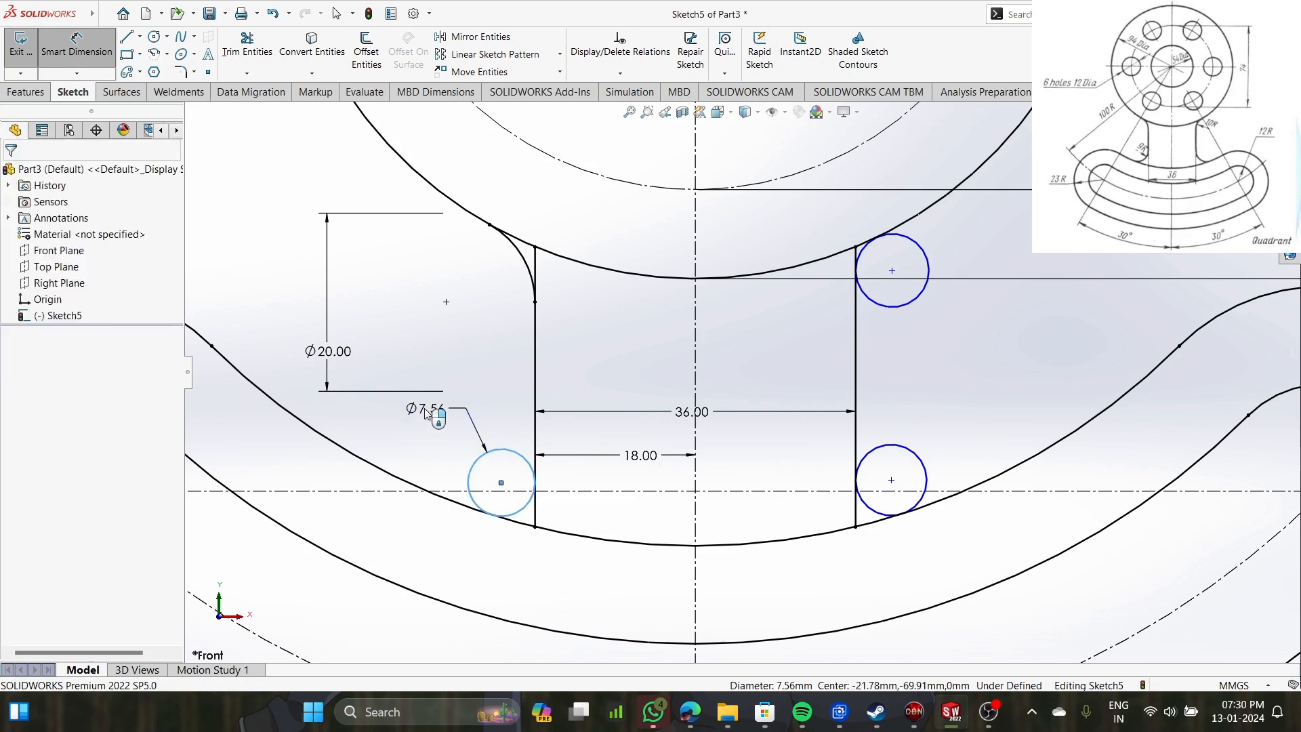
type("18")
key("Return")
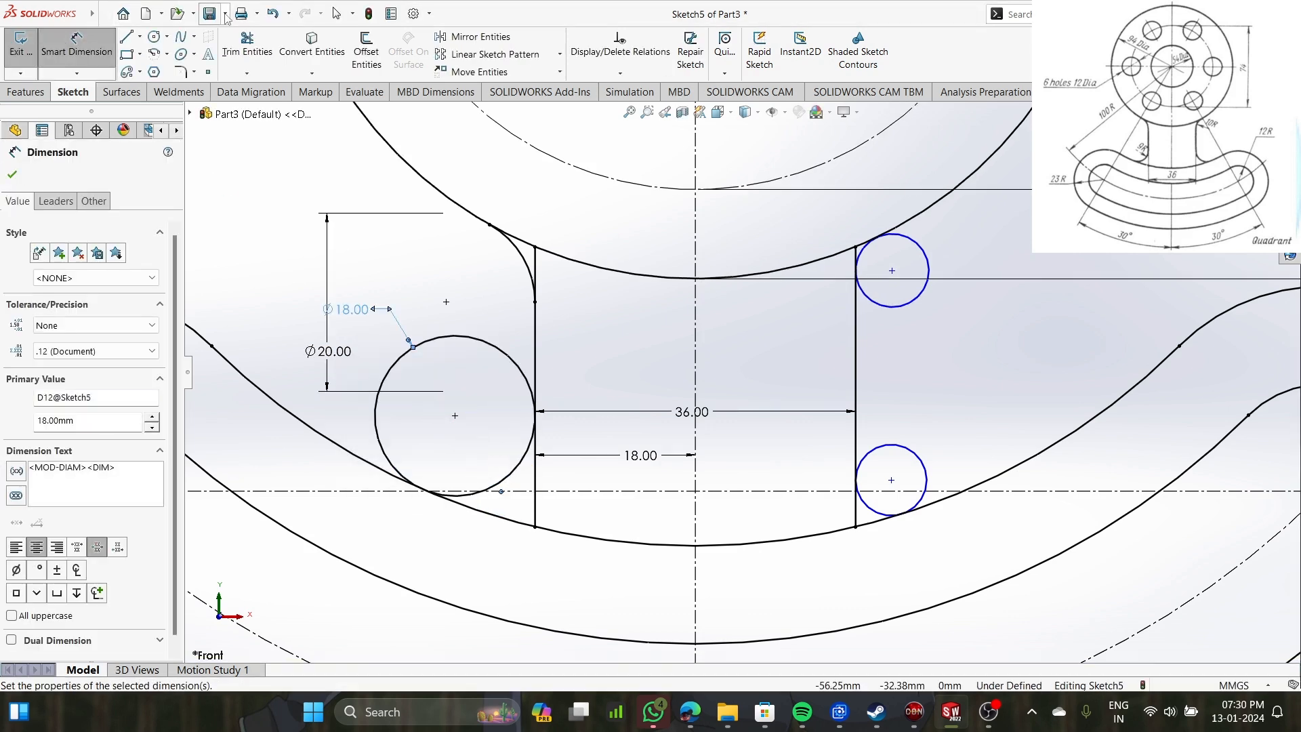
left_click(248, 47)
left_click(474, 345)
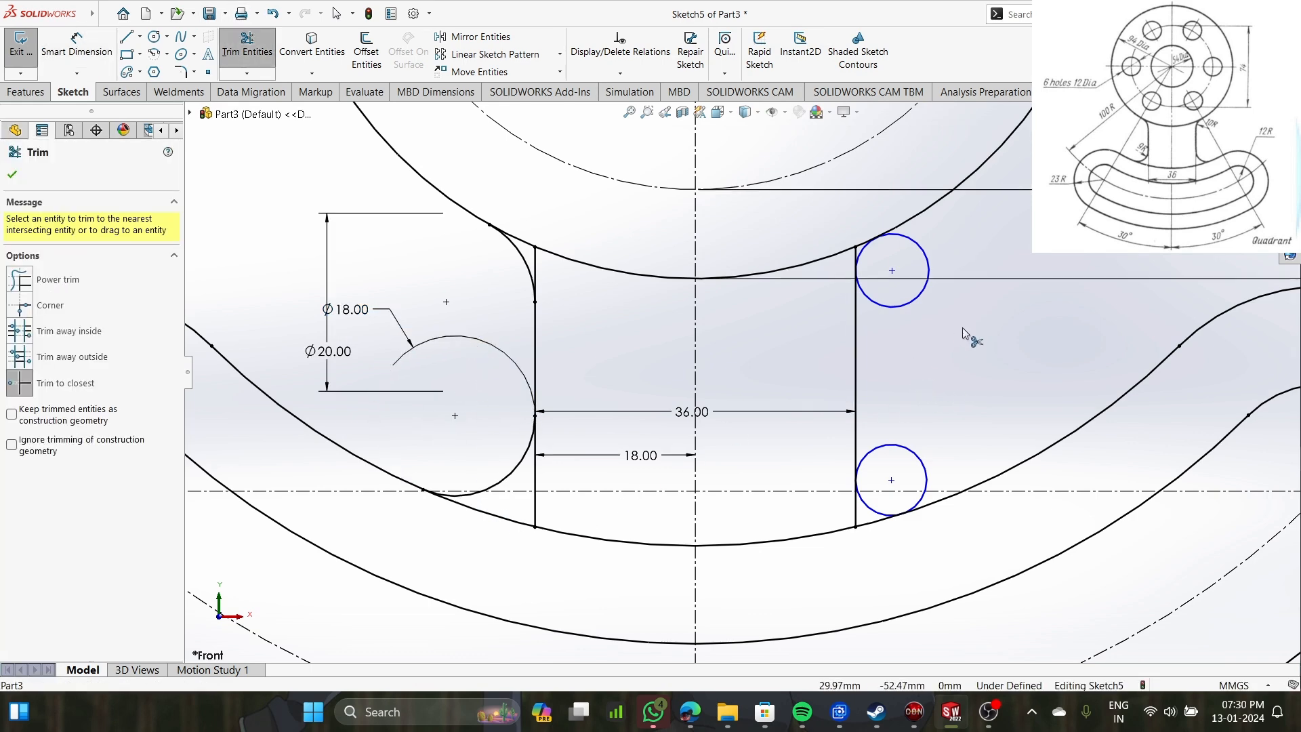
Trim the web's left line back to its tangent points with the upper and lower blend arcs.
scroll(1023, 308, "up", 2)
scroll(1027, 313, "down", 3)
scroll(981, 326, "up", 2)
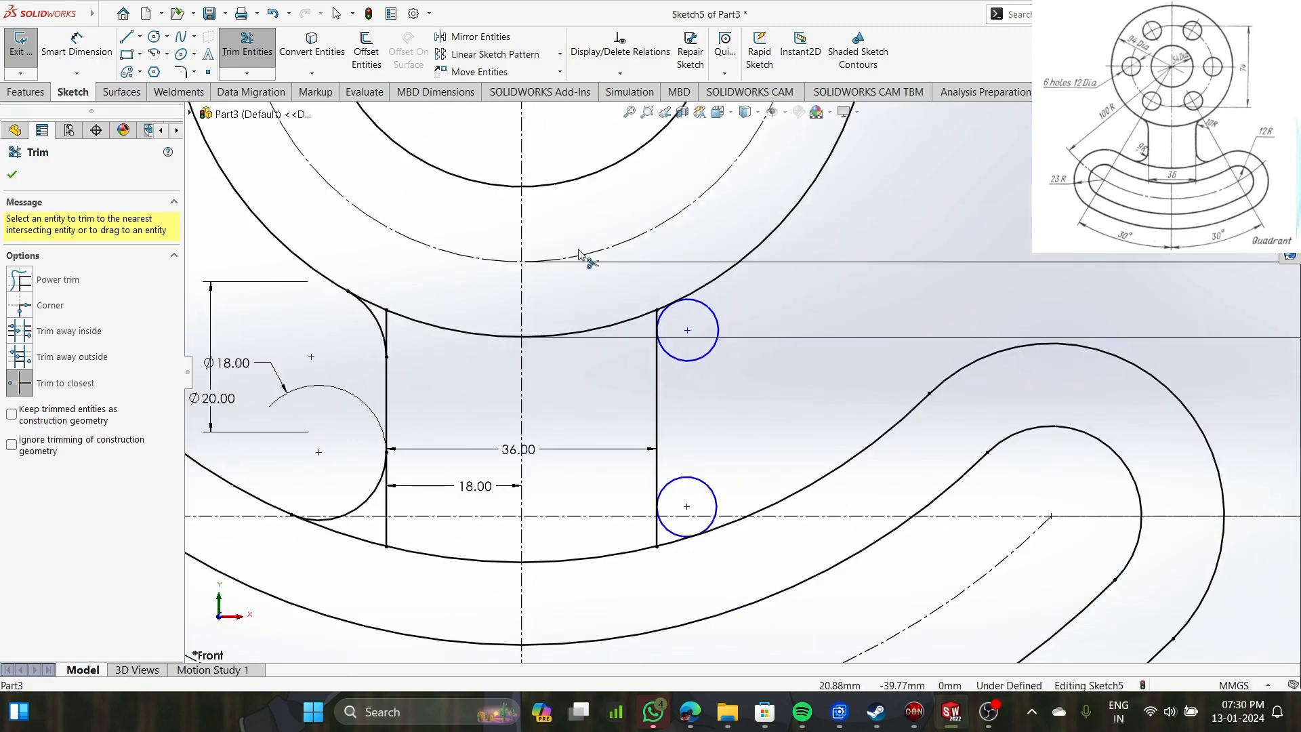
left_click(387, 332)
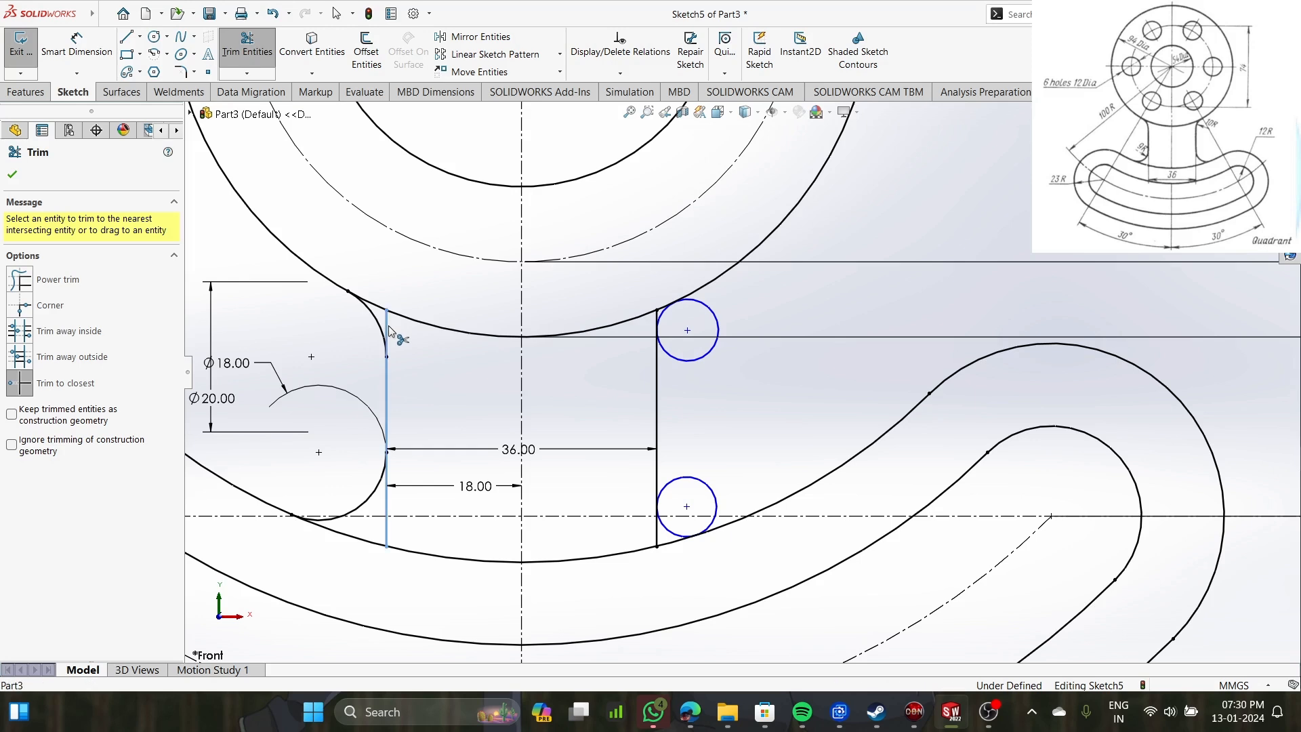
left_click(385, 532)
left_click(390, 507)
scroll(359, 380, "up", 3)
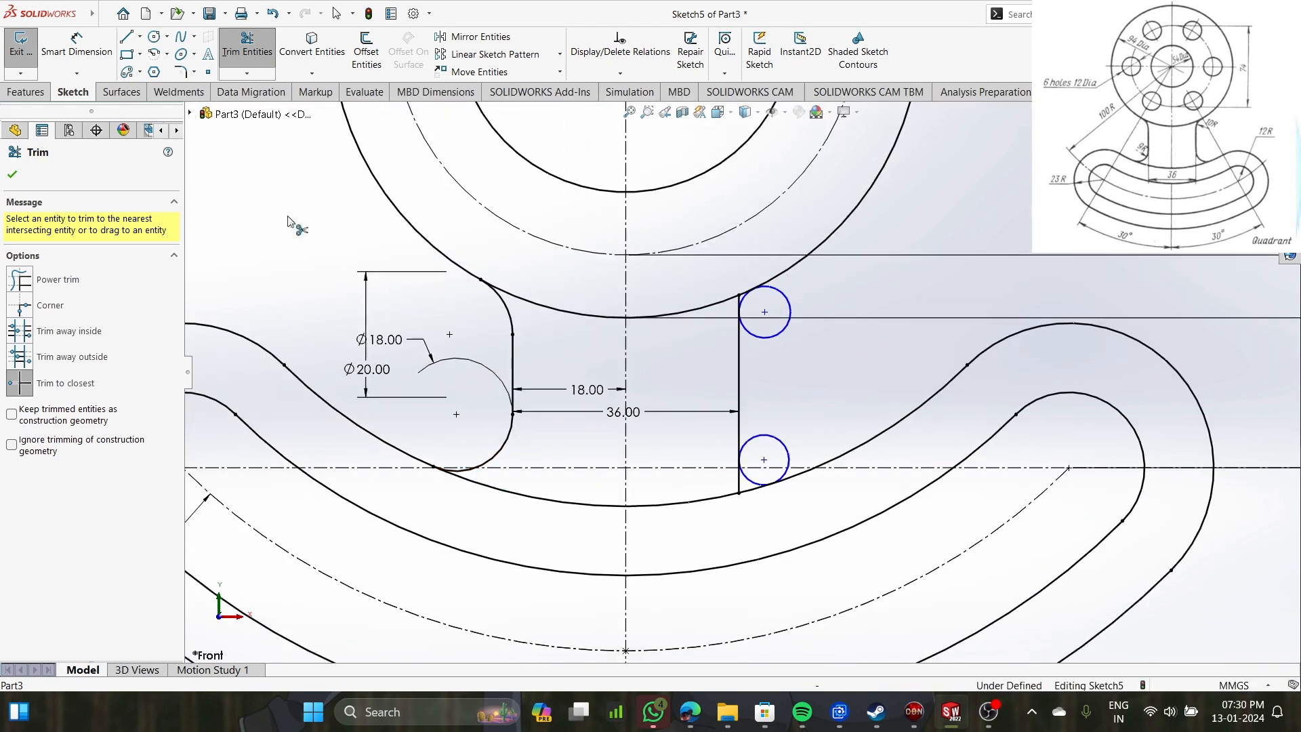
left_click(247, 44)
Delete the web's right line together with the two small circles on the right, including the associated dimension.
scroll(707, 447, "up", 2)
scroll(707, 447, "down", 2)
scroll(717, 383, "up", 2)
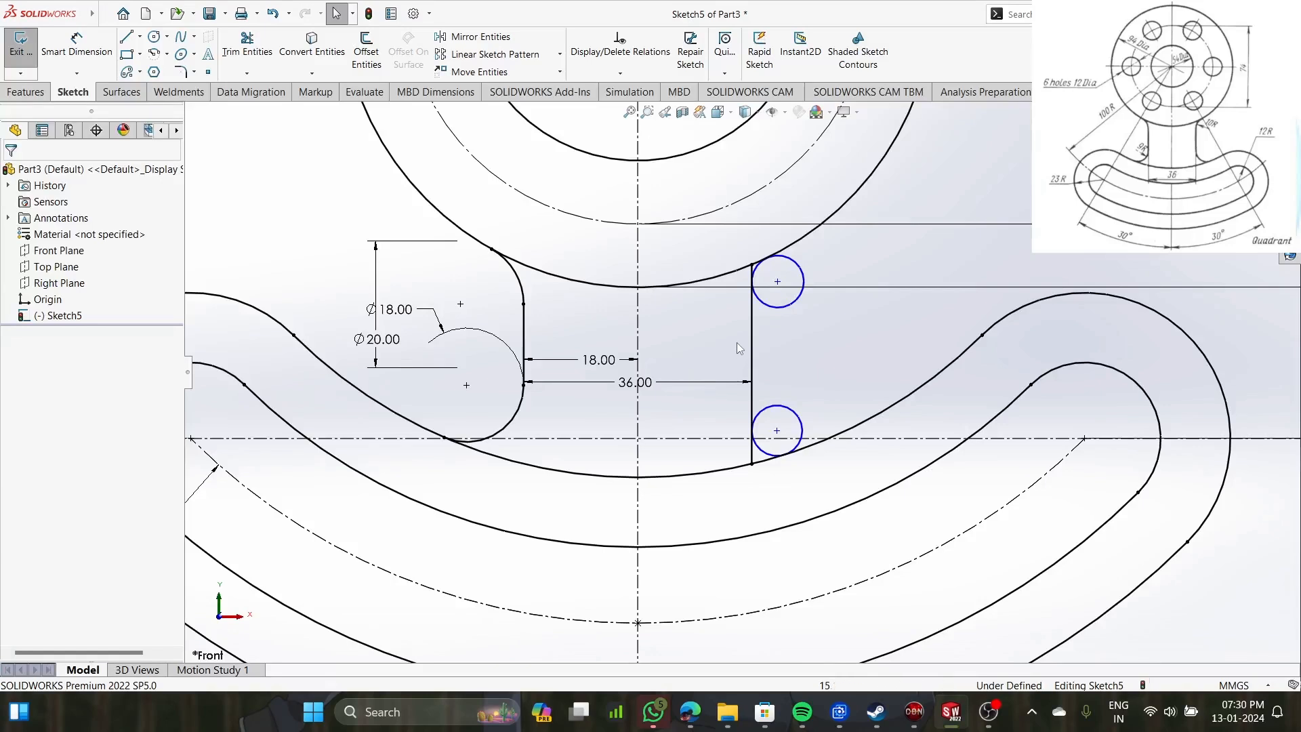
left_click(751, 341)
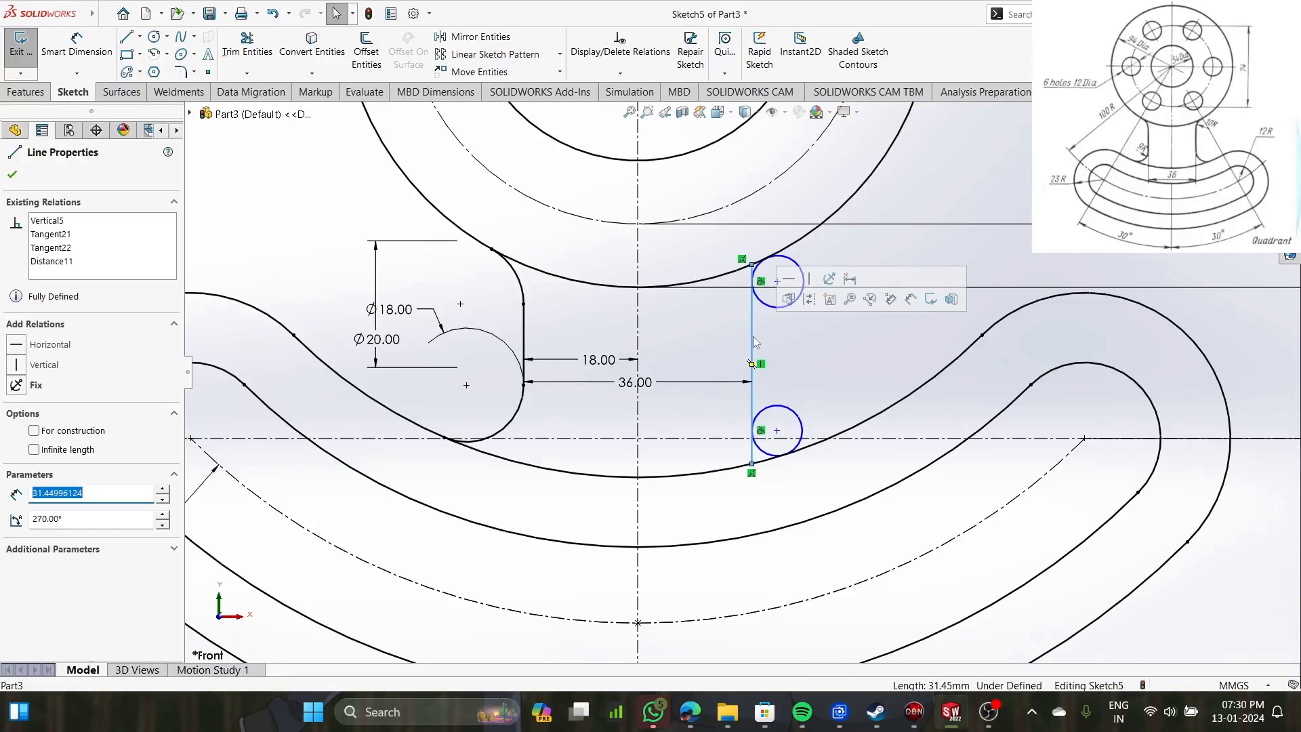
left_click(771, 306)
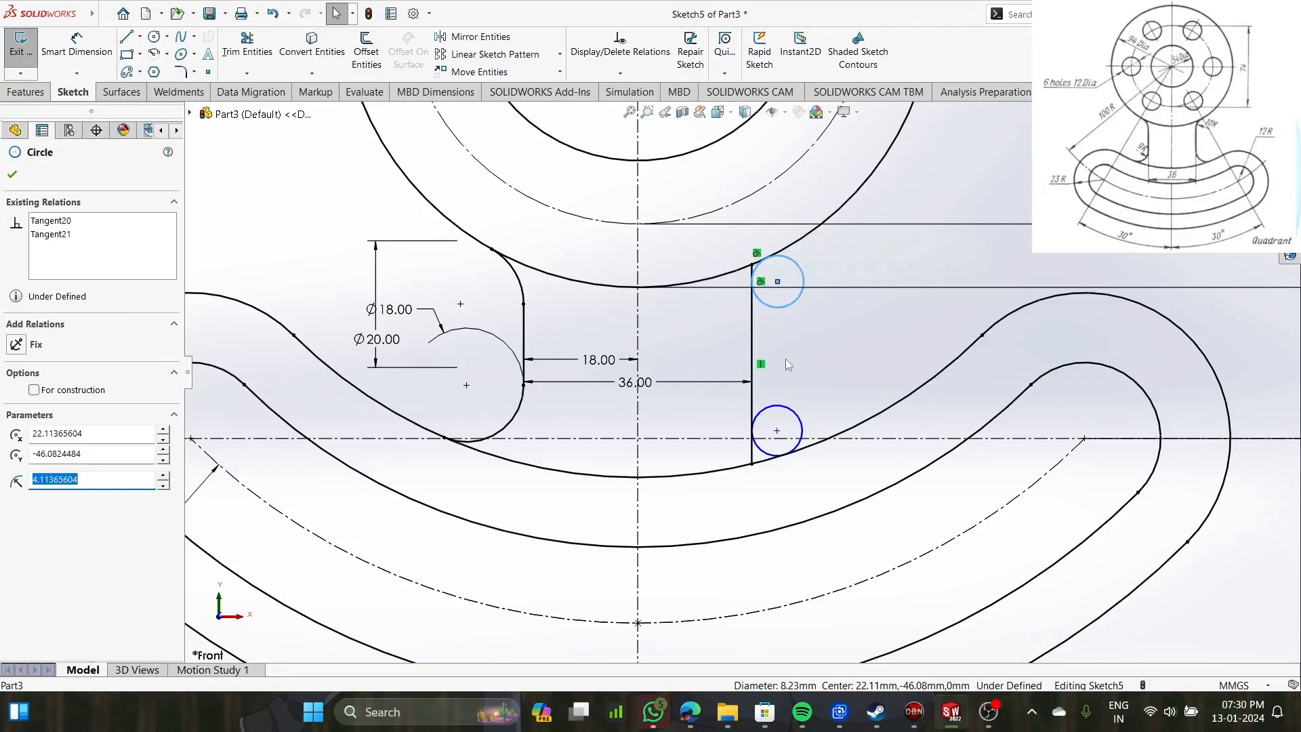
left_click(750, 353, "ctrl")
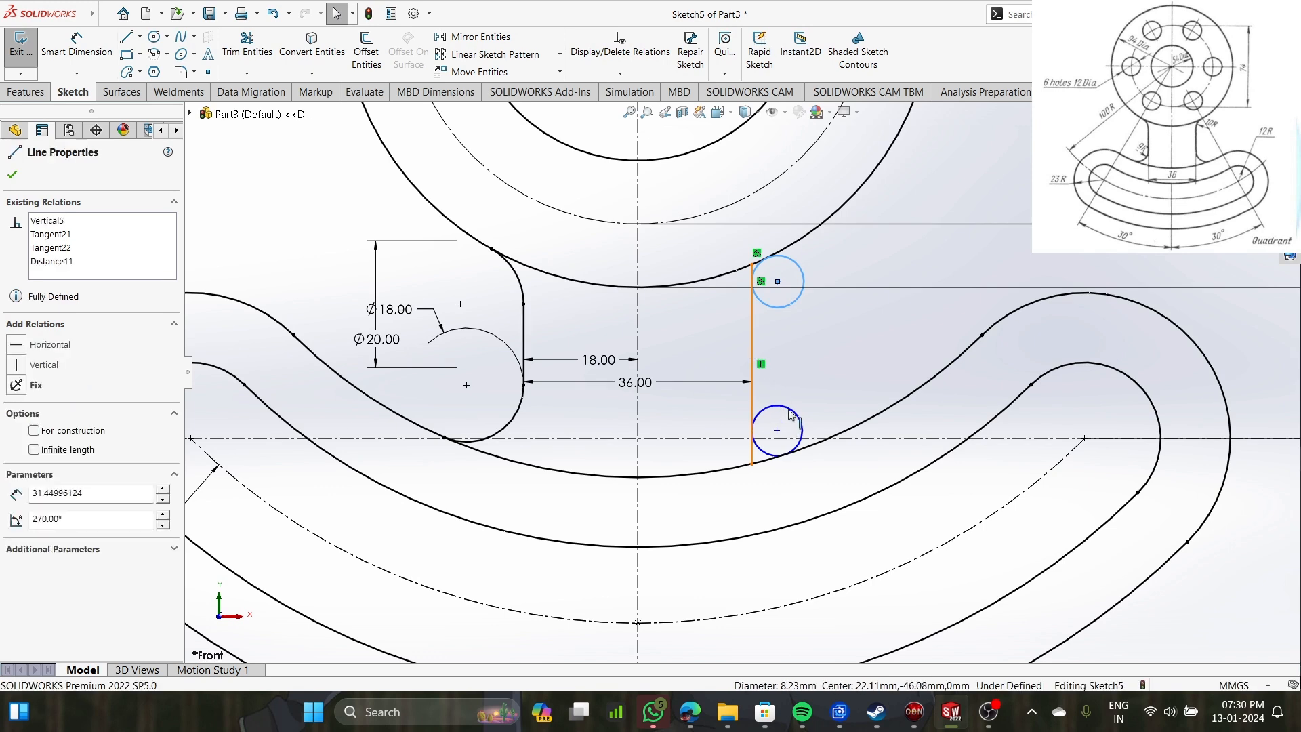
left_click(789, 415, "ctrl")
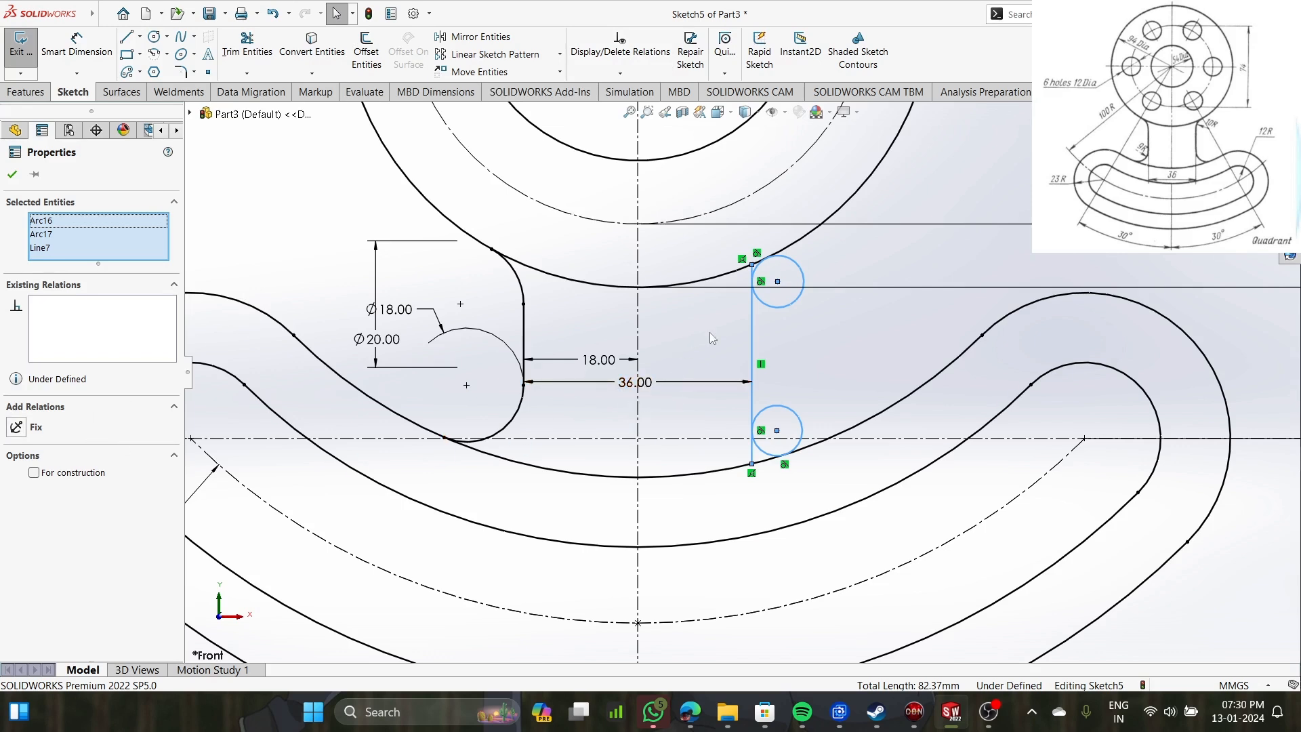
key("Delete")
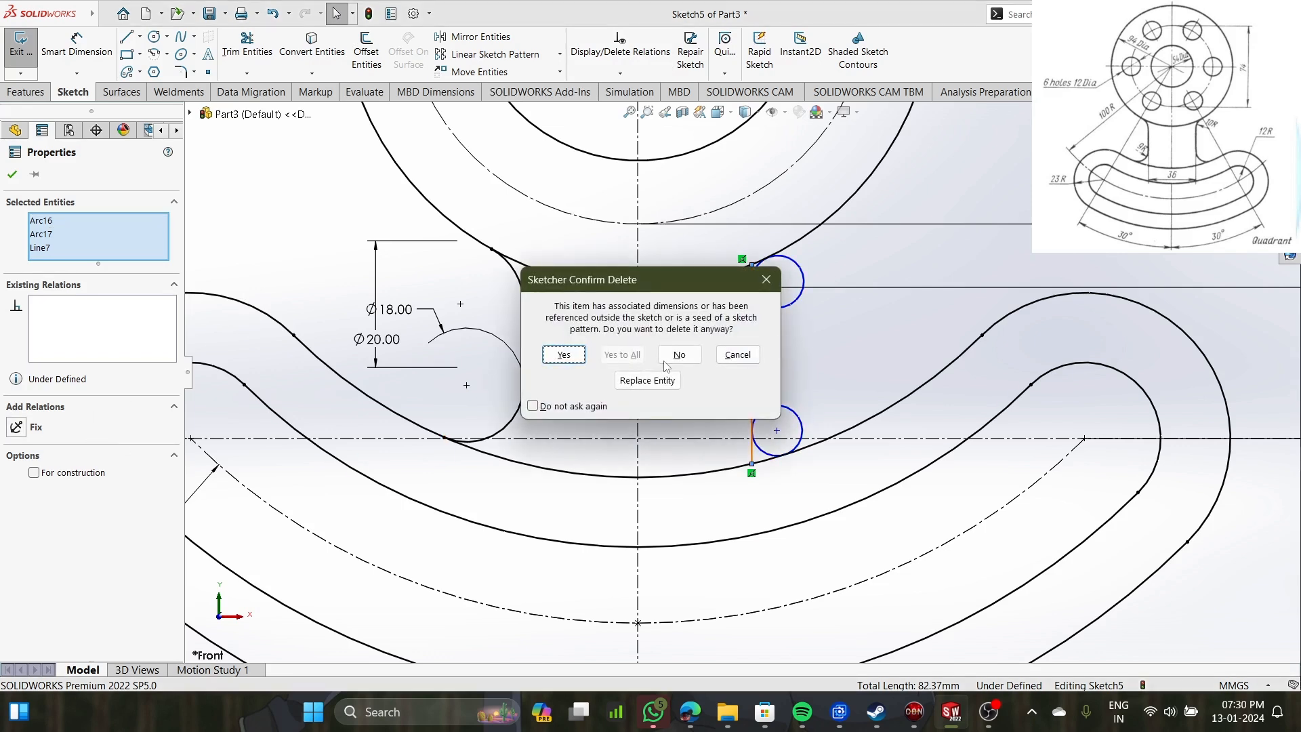
left_click(563, 355)
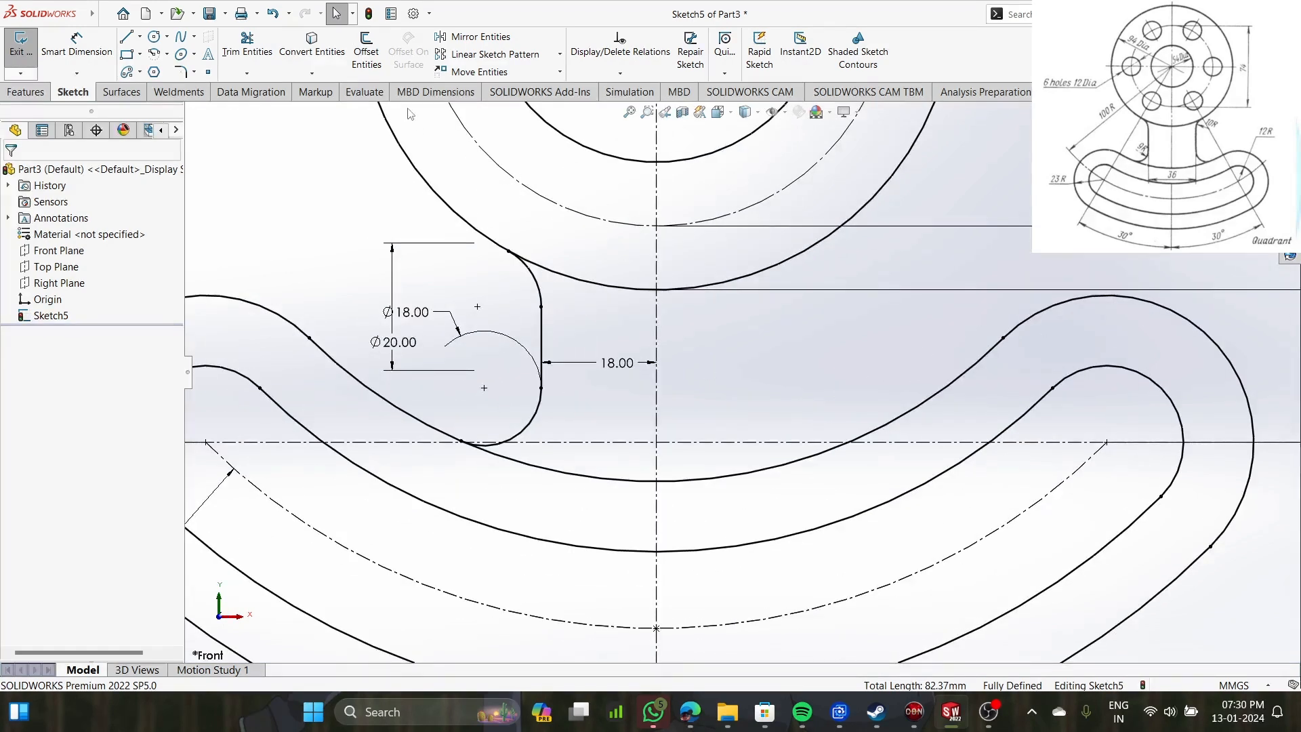
Mirror the left web line and its two blend arcs about the vertical centreline, keeping the originals.
left_click(474, 37)
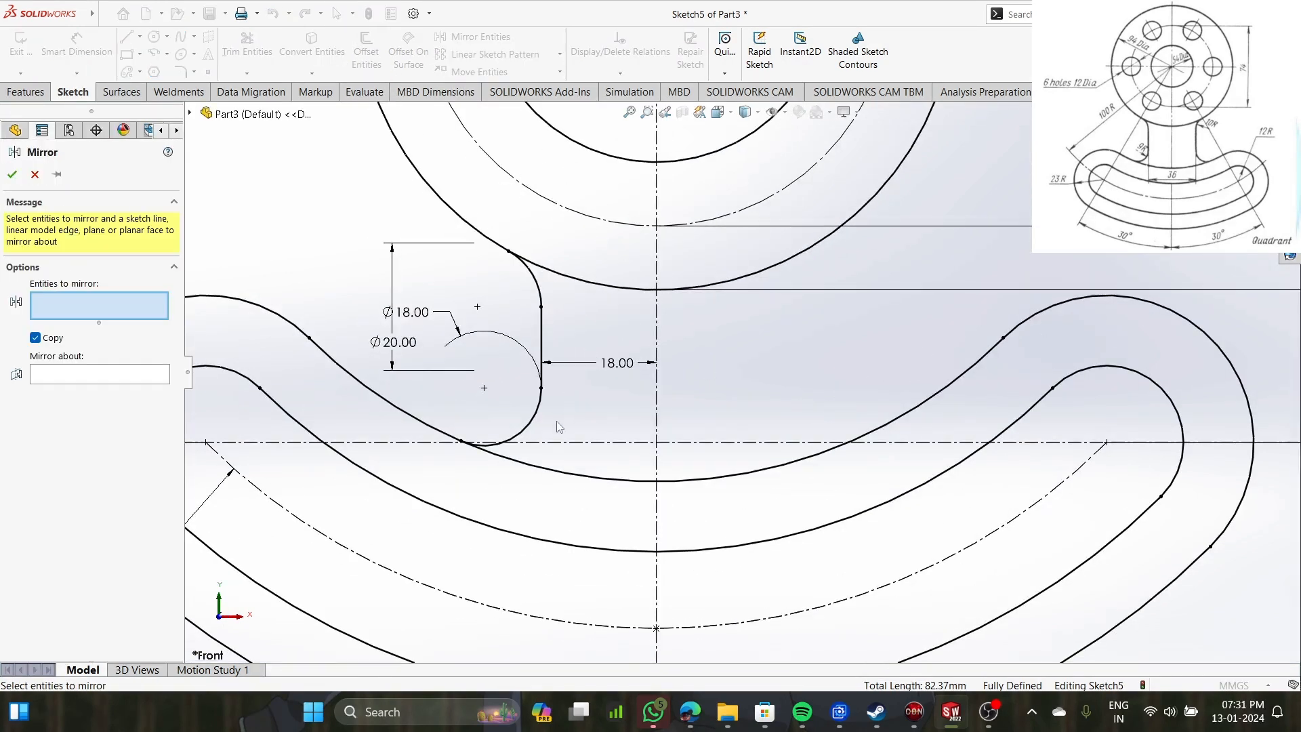
left_click(526, 431)
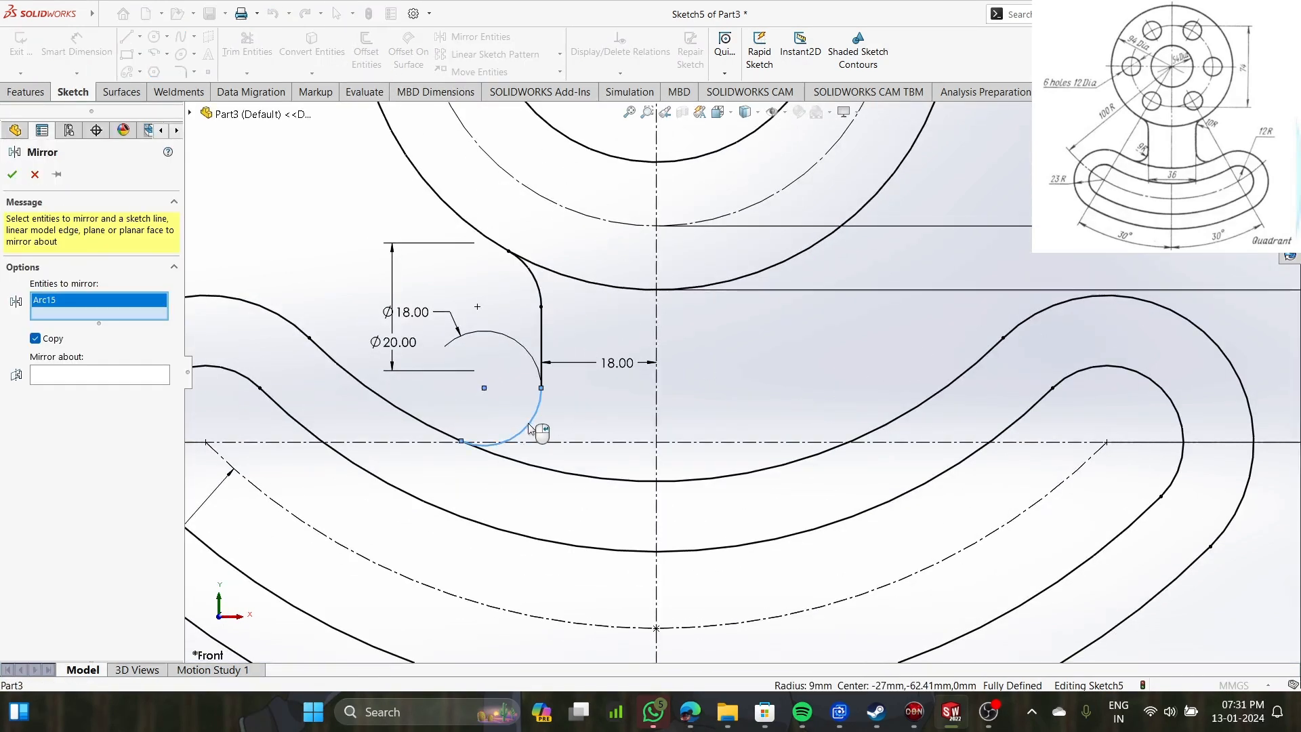
left_click(541, 339)
left_click(535, 286)
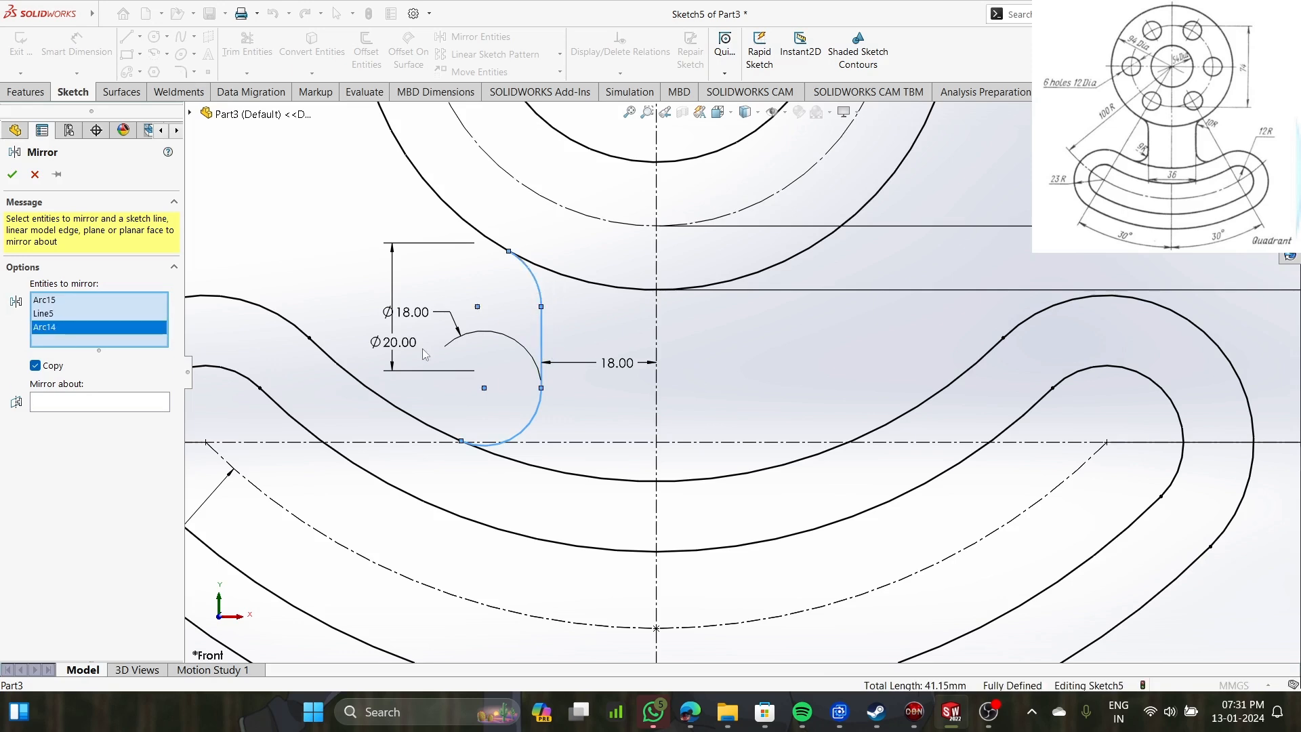
left_click(125, 404)
left_click(656, 408)
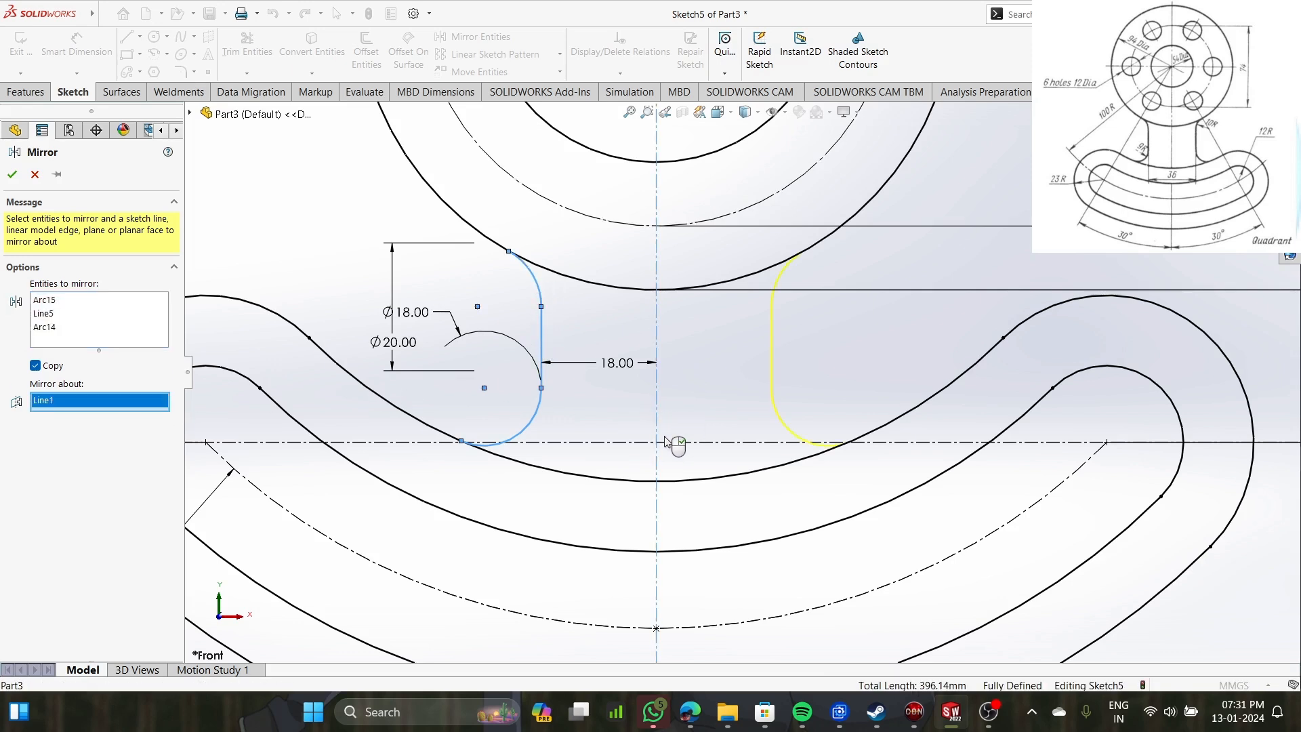
left_click(14, 175)
scroll(750, 359, "up", 5)
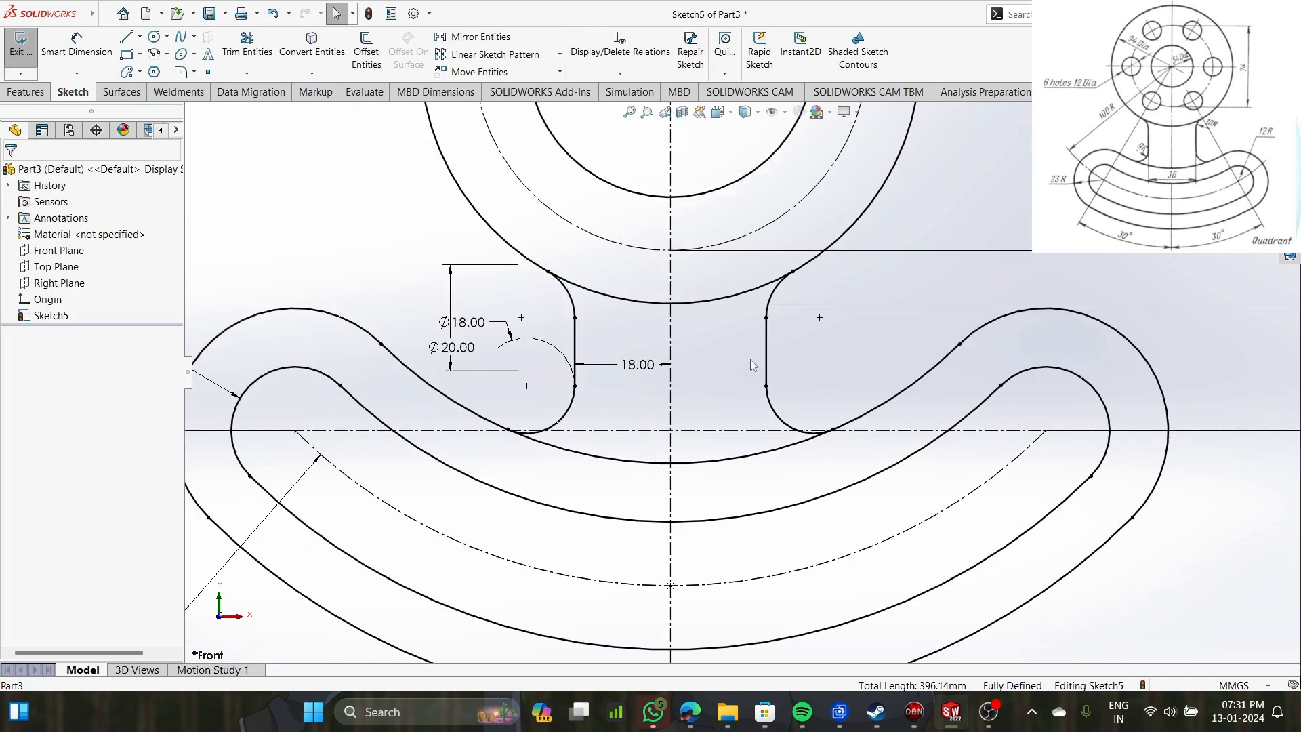
key("Return")
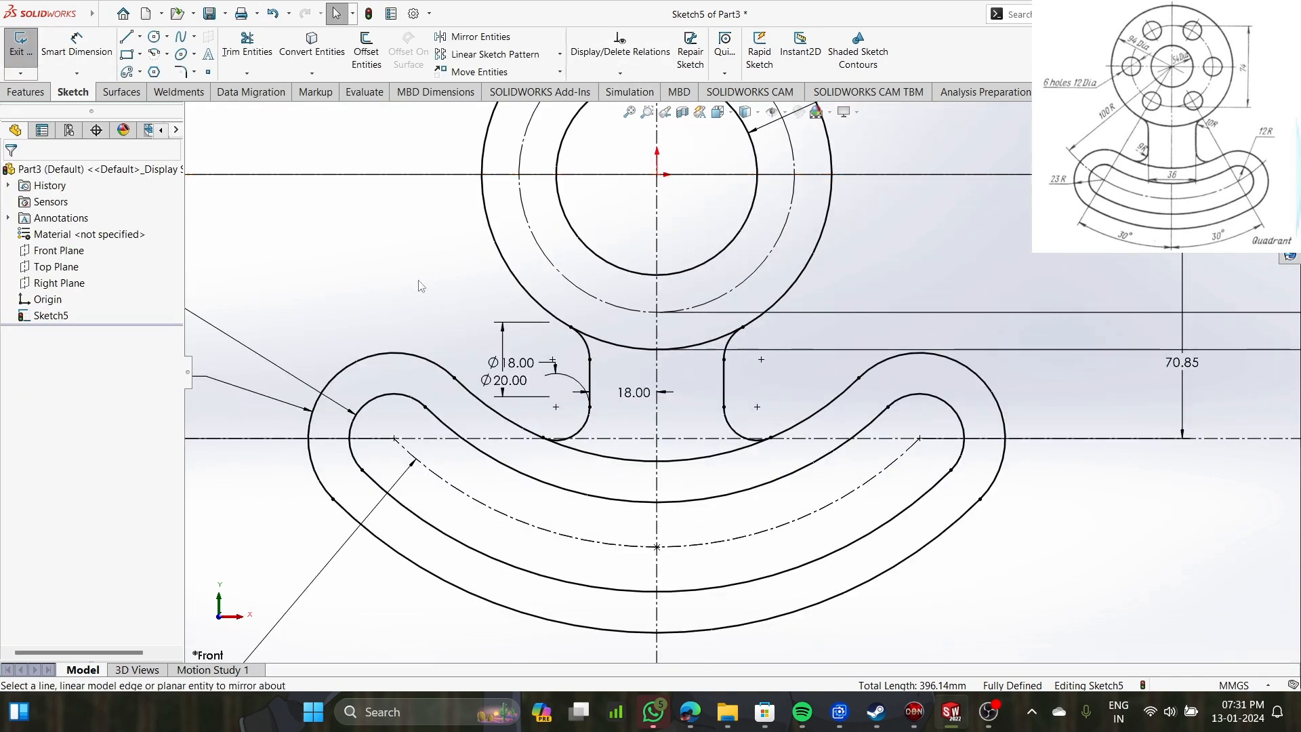
Sketch a hole circle about 12.6 mm in diameter at the right-hand intersection of the 74 mm pitch circle and horizontal centreline.
scroll(787, 336, "up", 5)
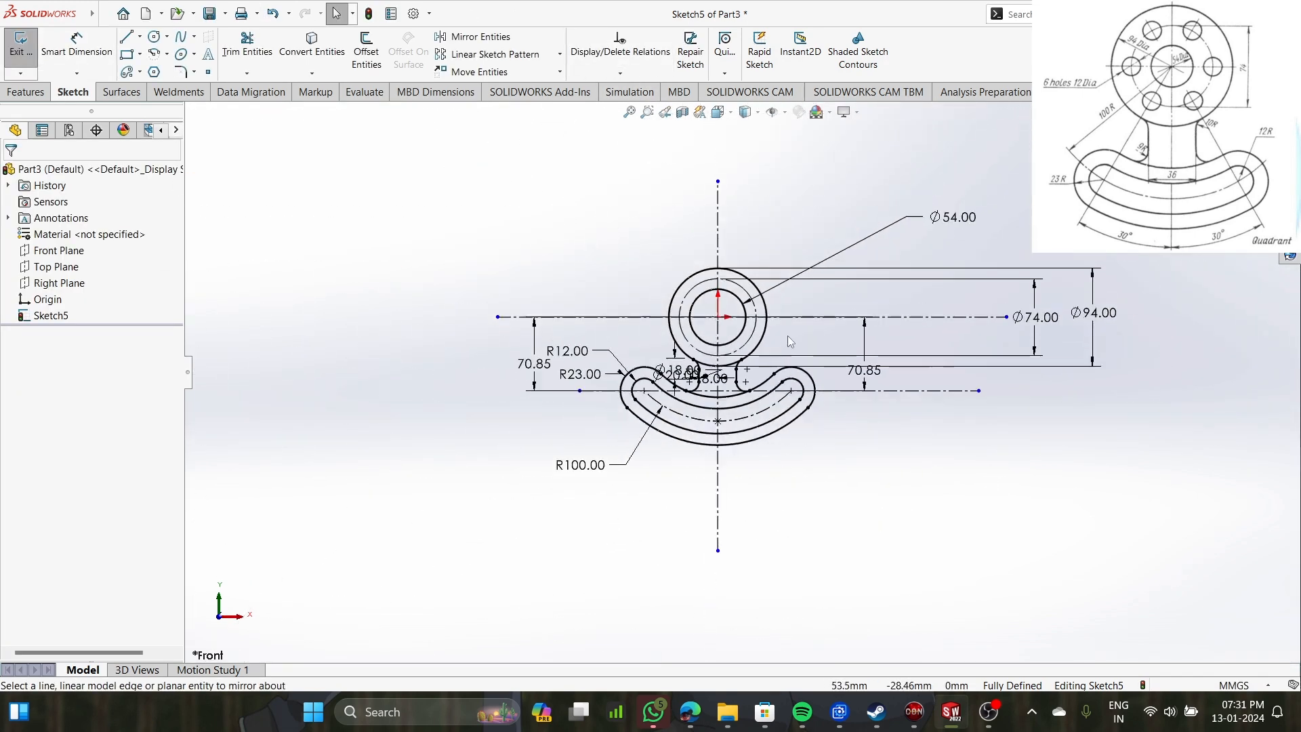
scroll(787, 336, "down", 2)
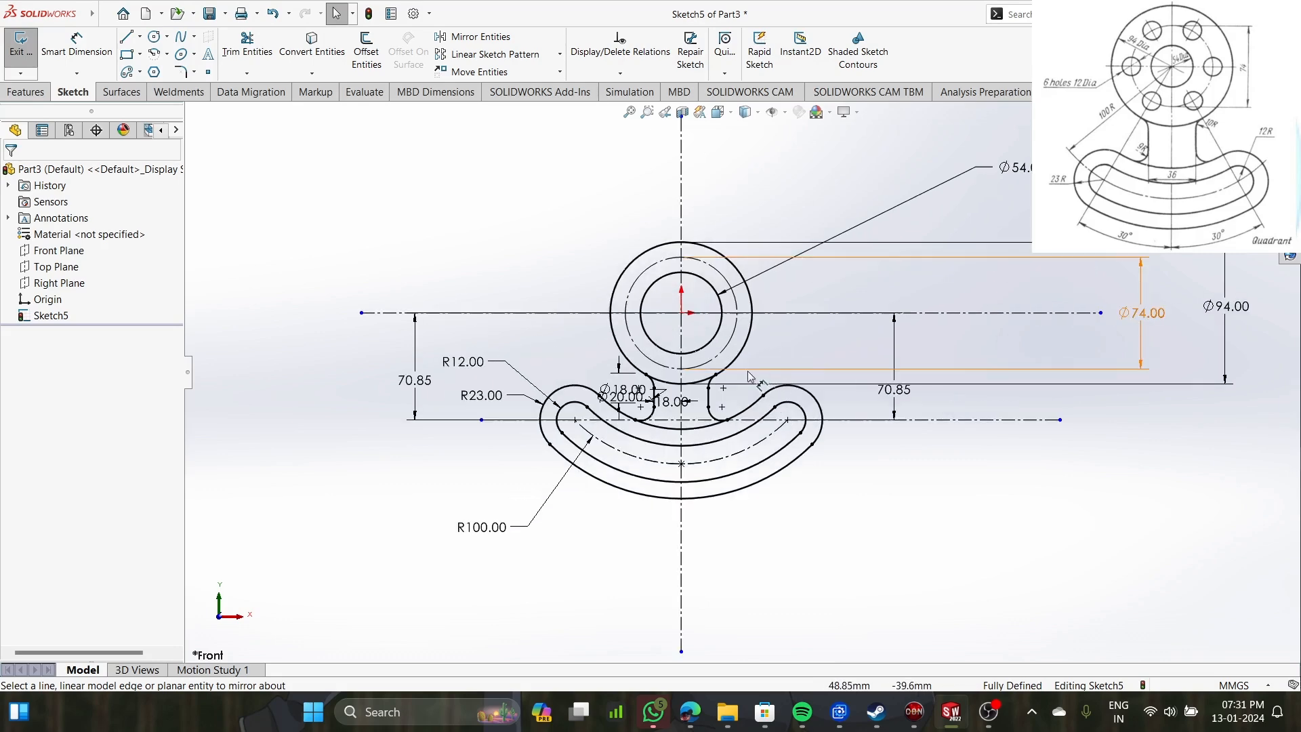
scroll(774, 320, "down", 4)
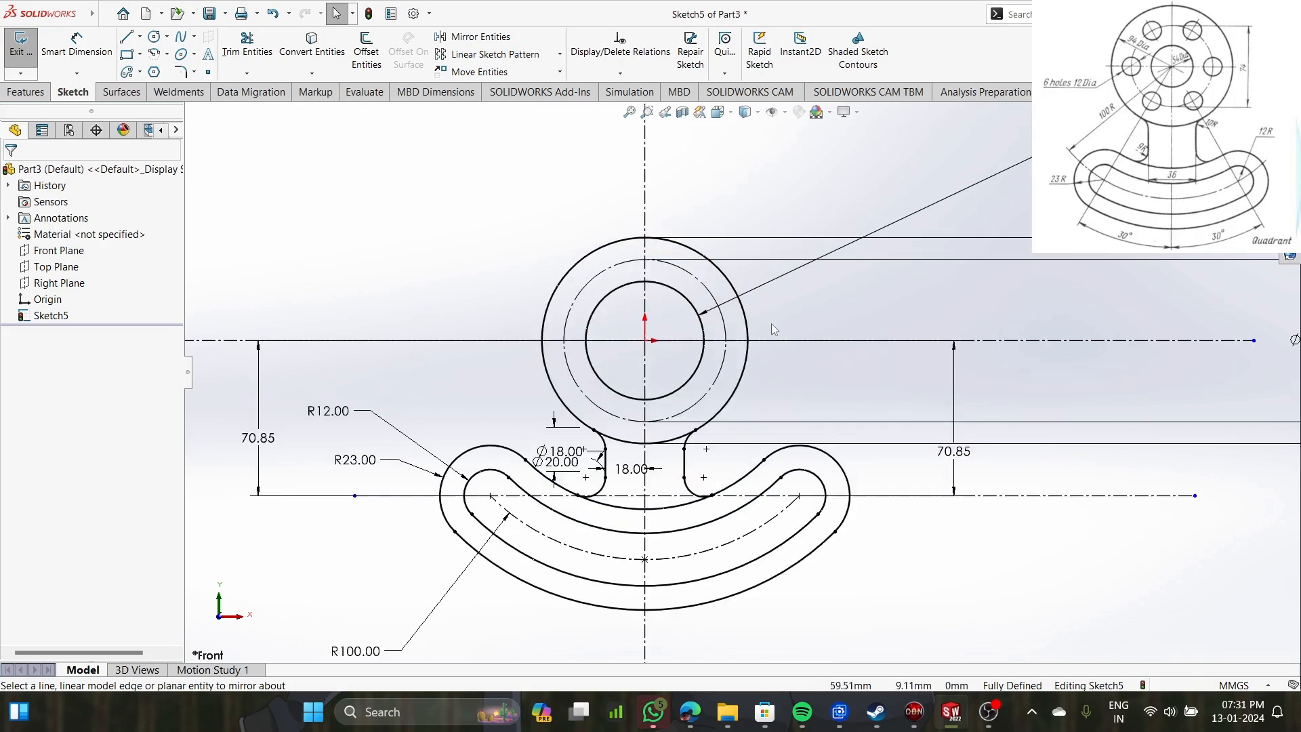
left_click(155, 37)
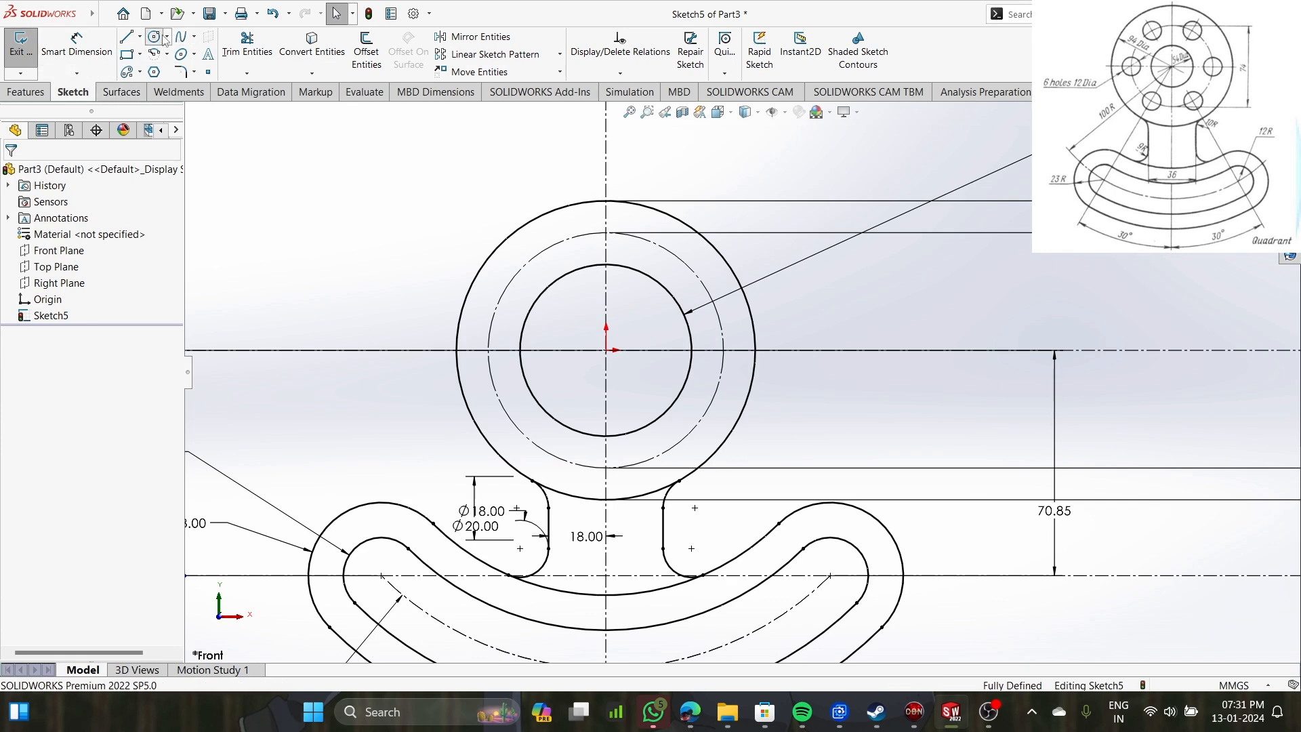
left_click(723, 350)
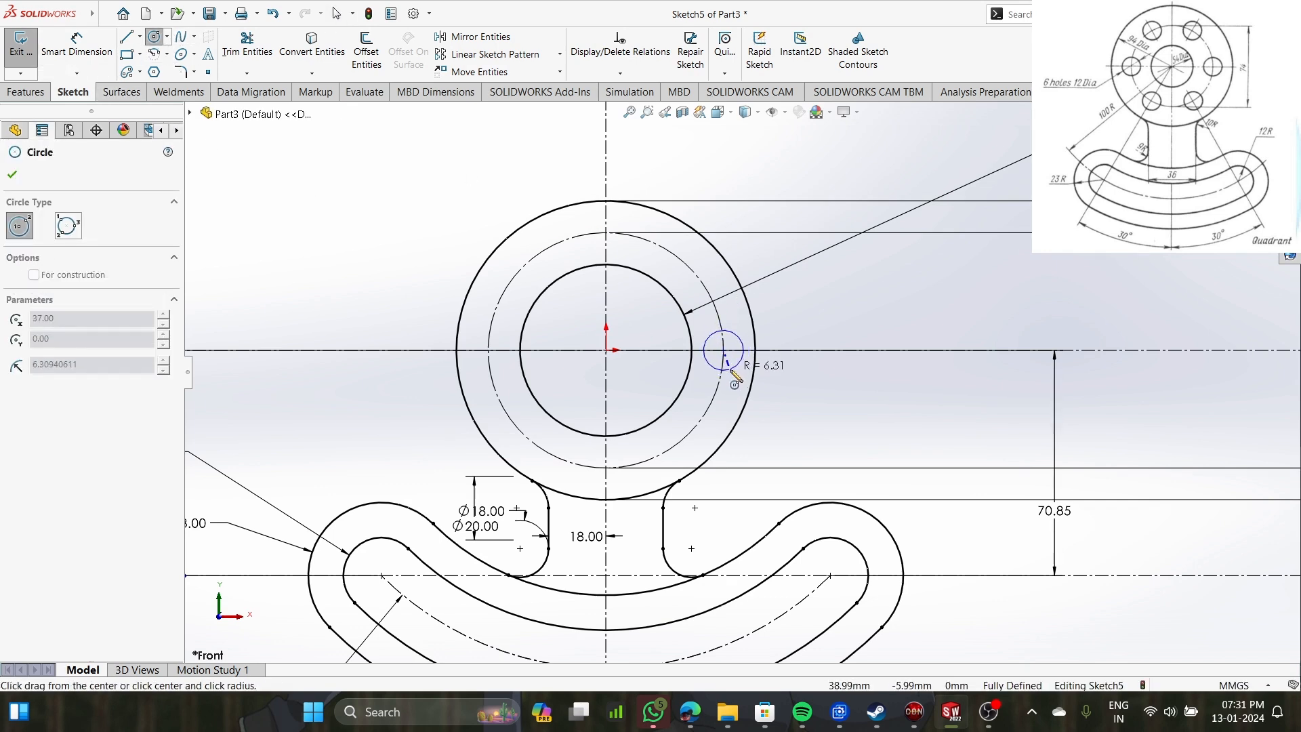
left_click(727, 370)
Dimension the hole circle on the right of the pitch circle to a diameter of 12 mm.
left_click(75, 42)
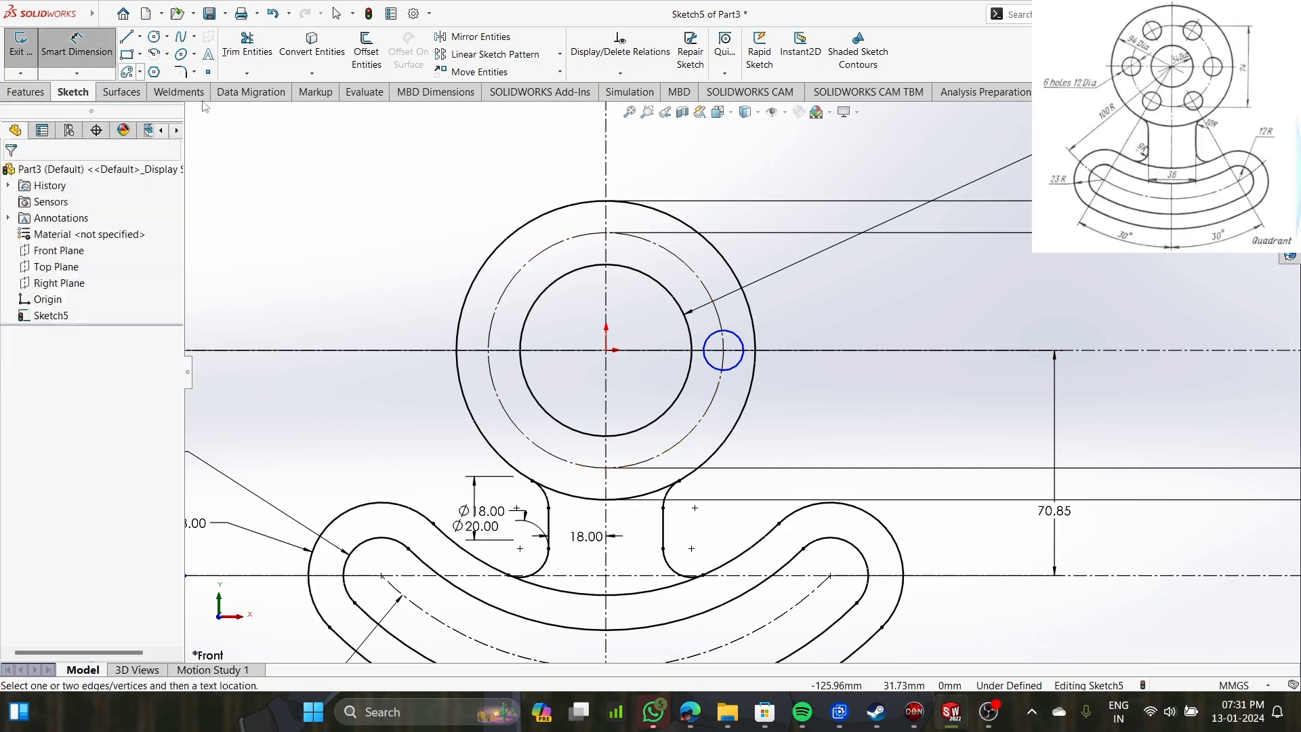
left_click(751, 366)
left_click(835, 415)
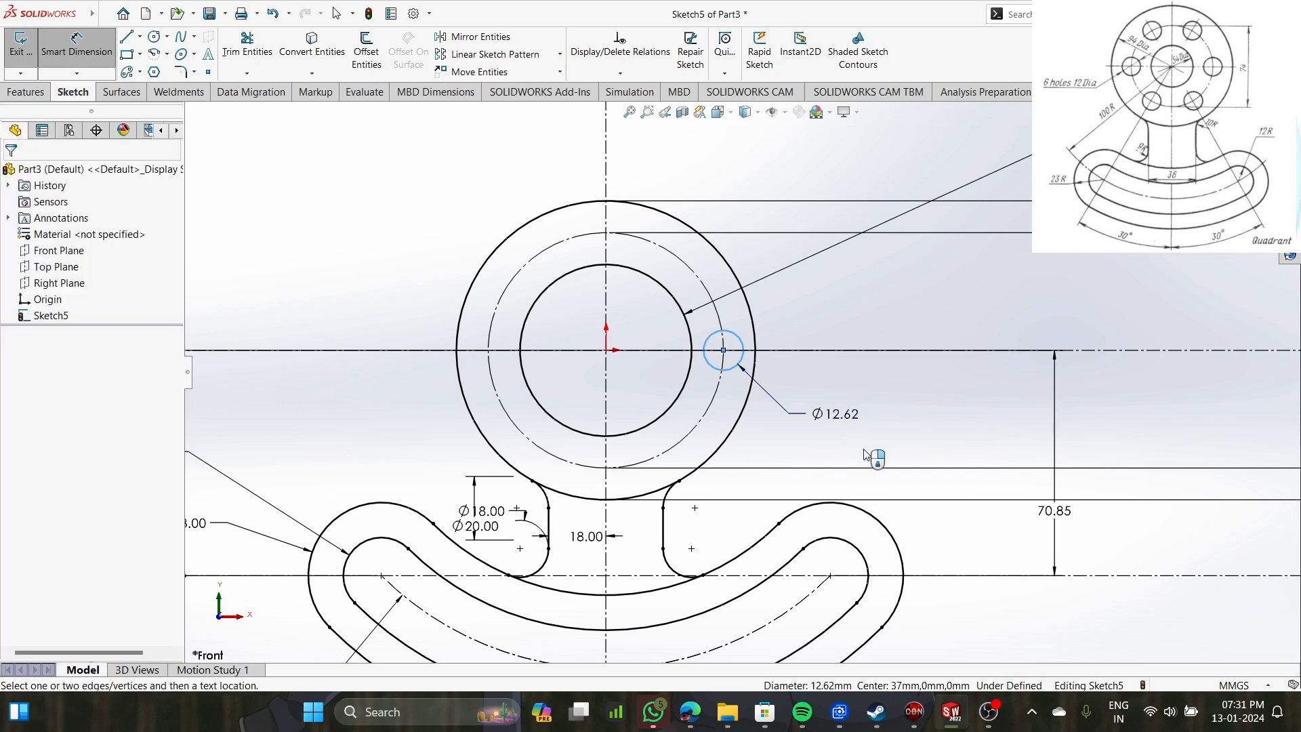
type("12")
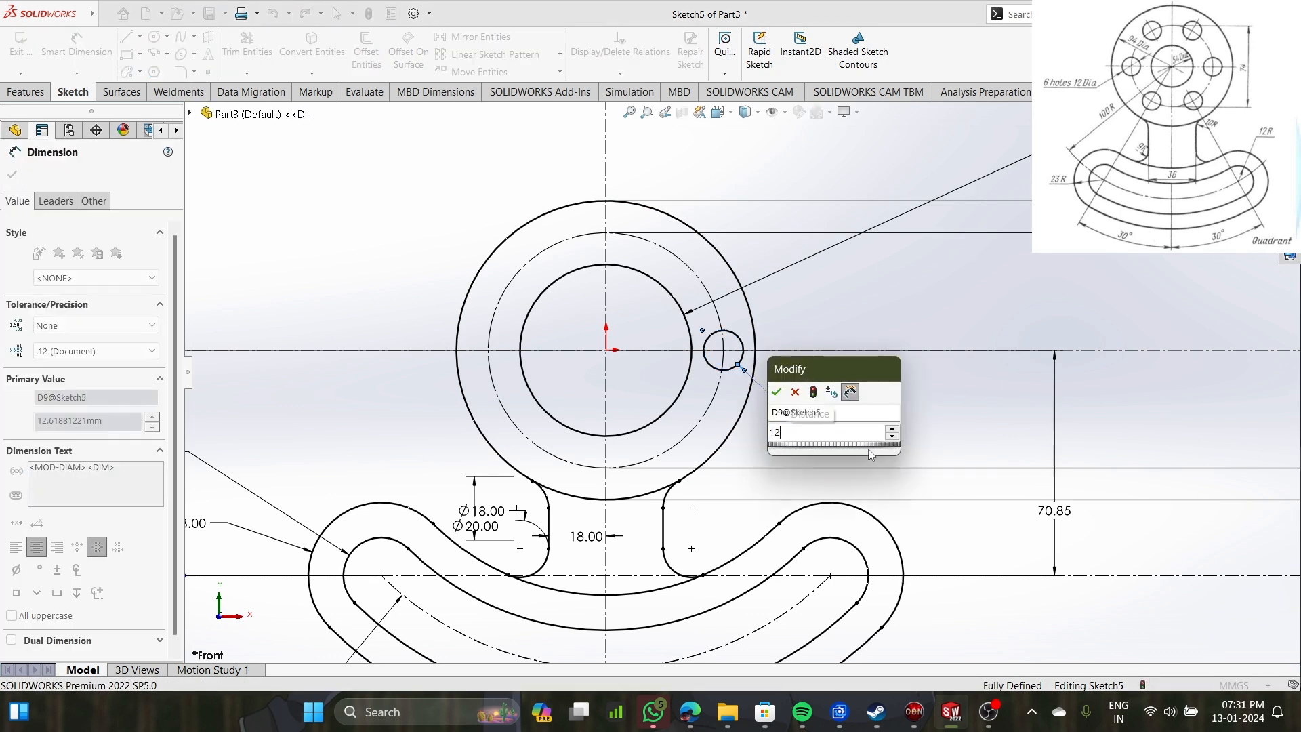
key("Return")
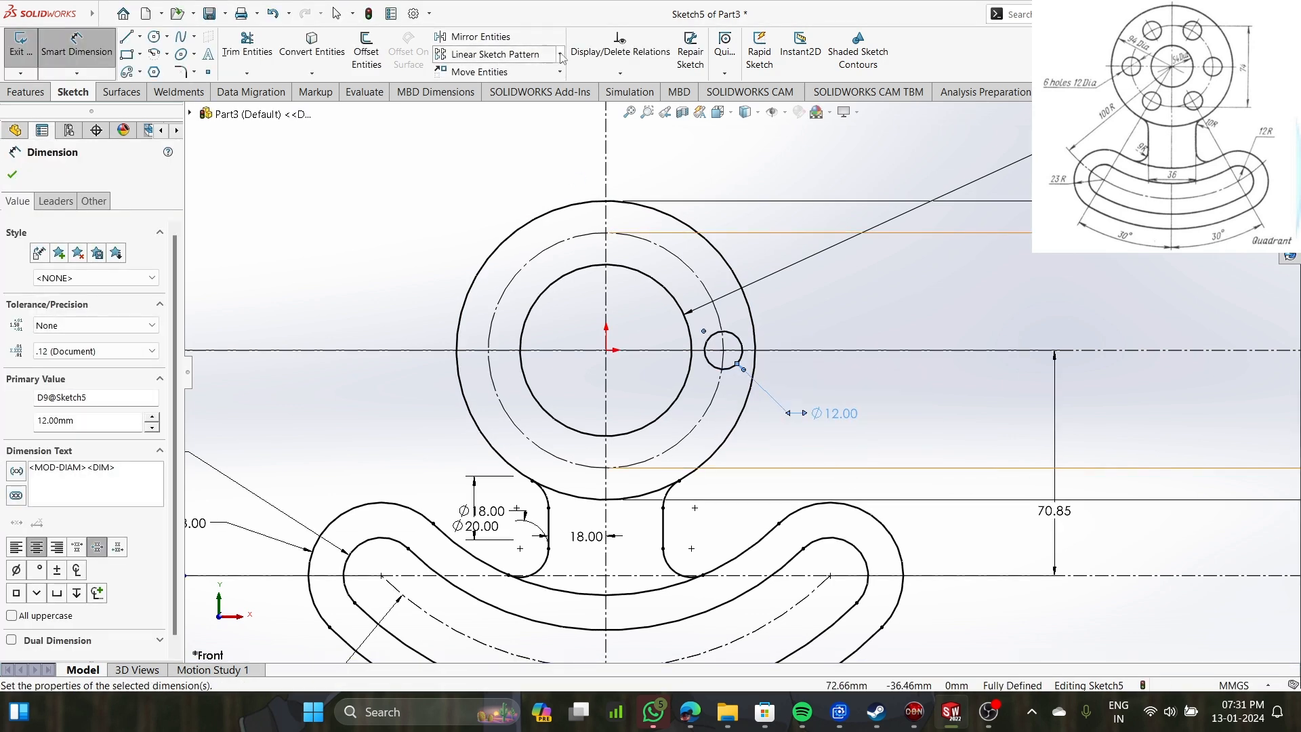
Circular-pattern the 12 mm hole about the origin with 6 equally spaced instances over 360 degrees.
left_click(560, 55)
left_click(505, 89)
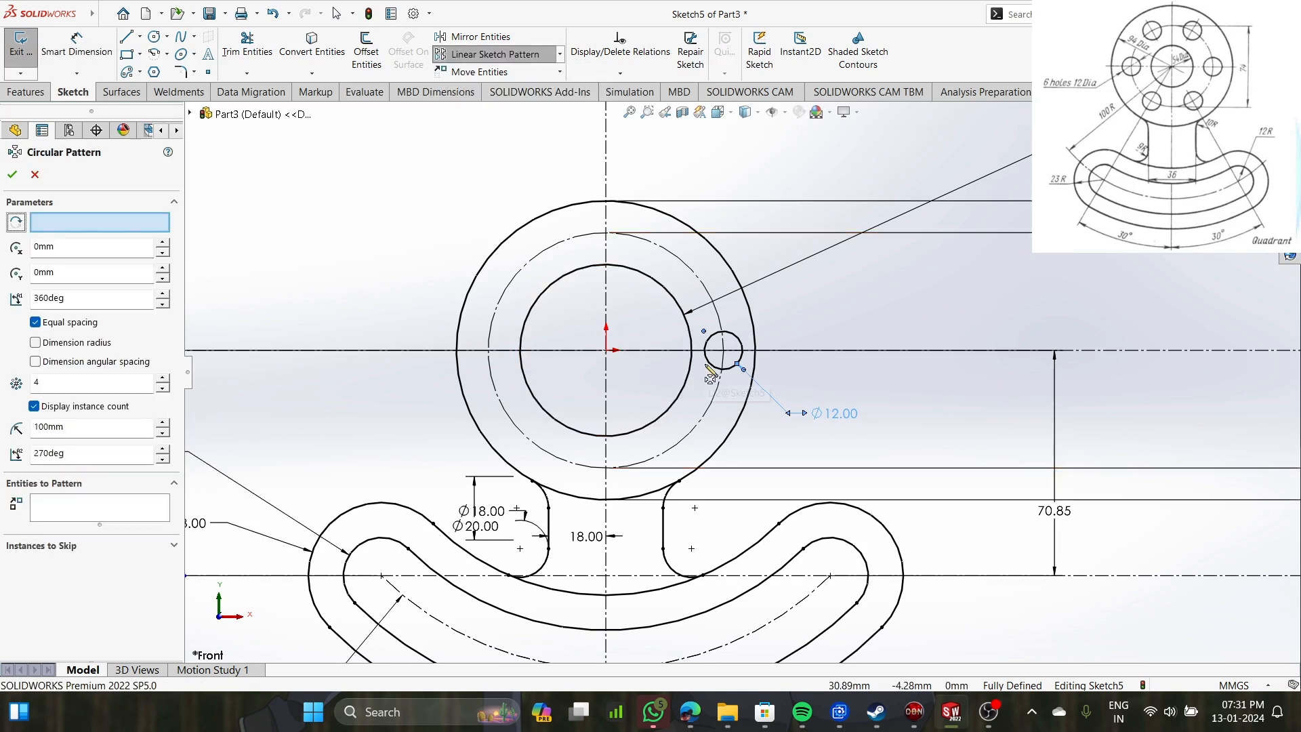
left_click(713, 367)
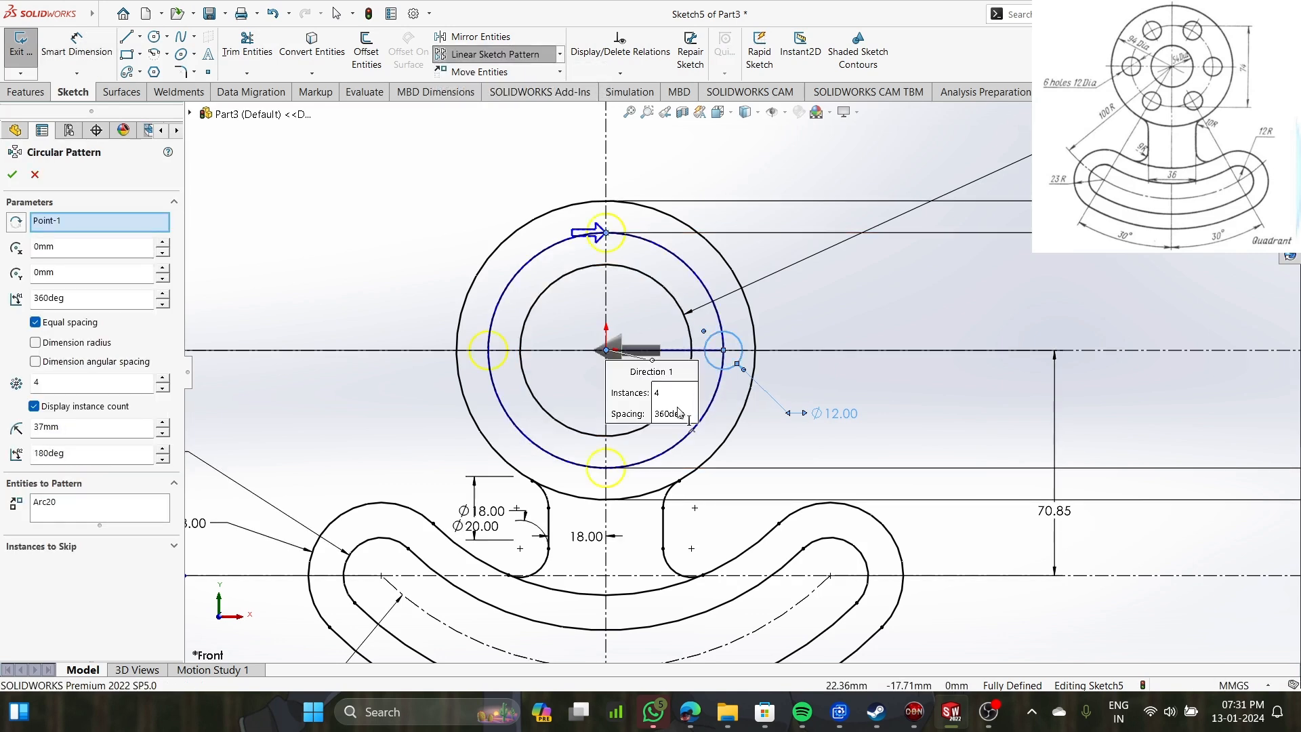
left_click(164, 380)
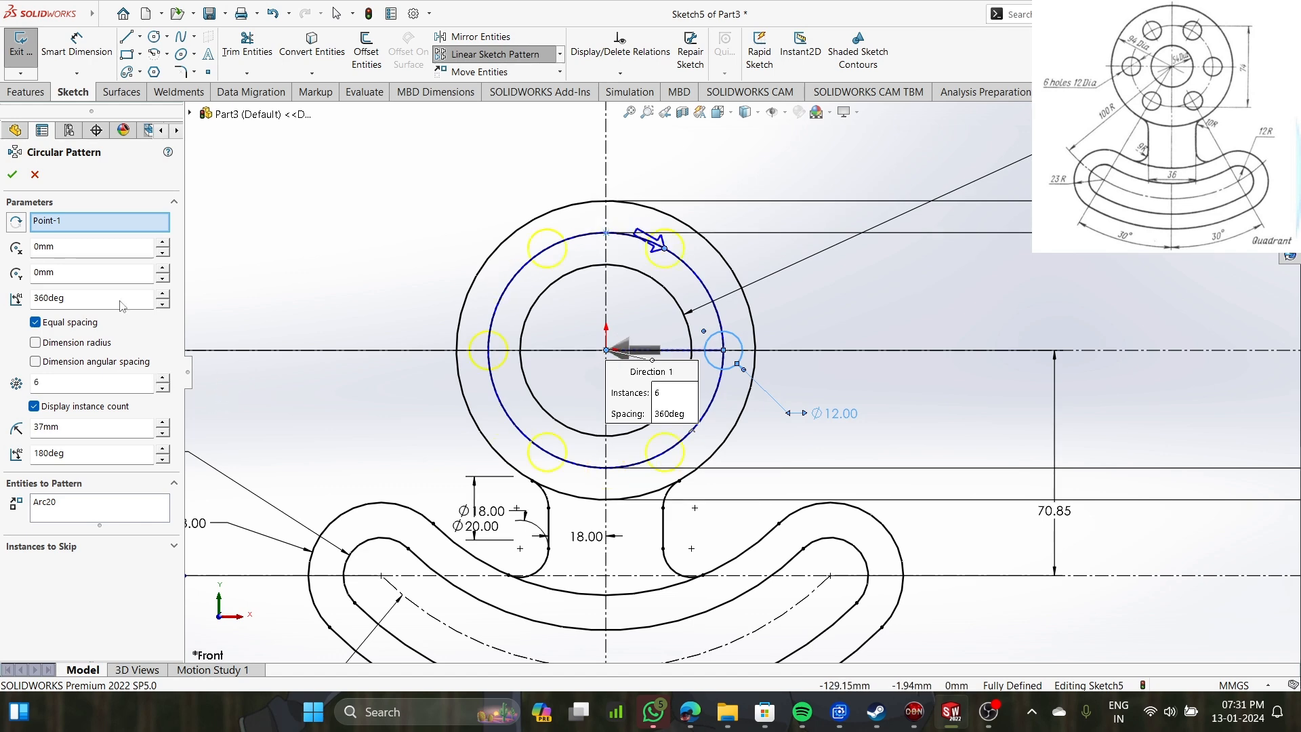
left_click(12, 175)
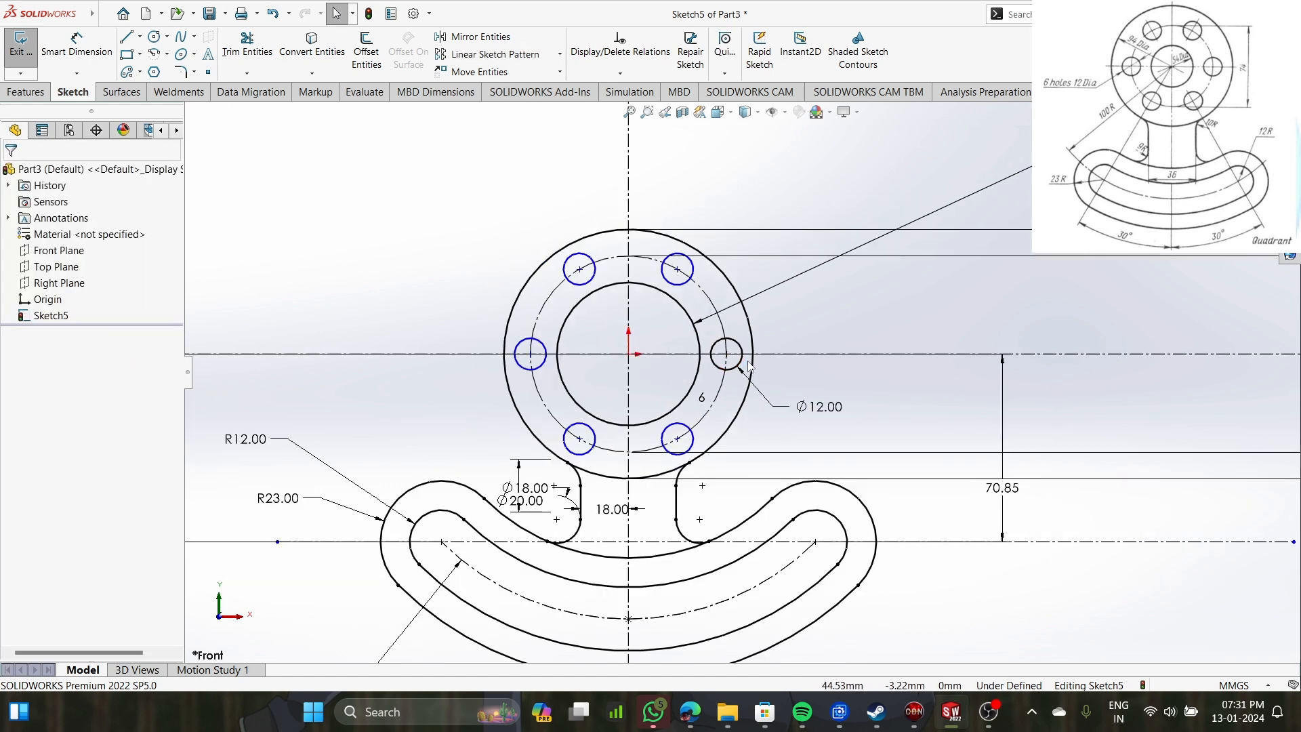
Dimension the vertical distances from the origin to the upper-left and lower-left hole centres, accepting the proposed values.
key("d")
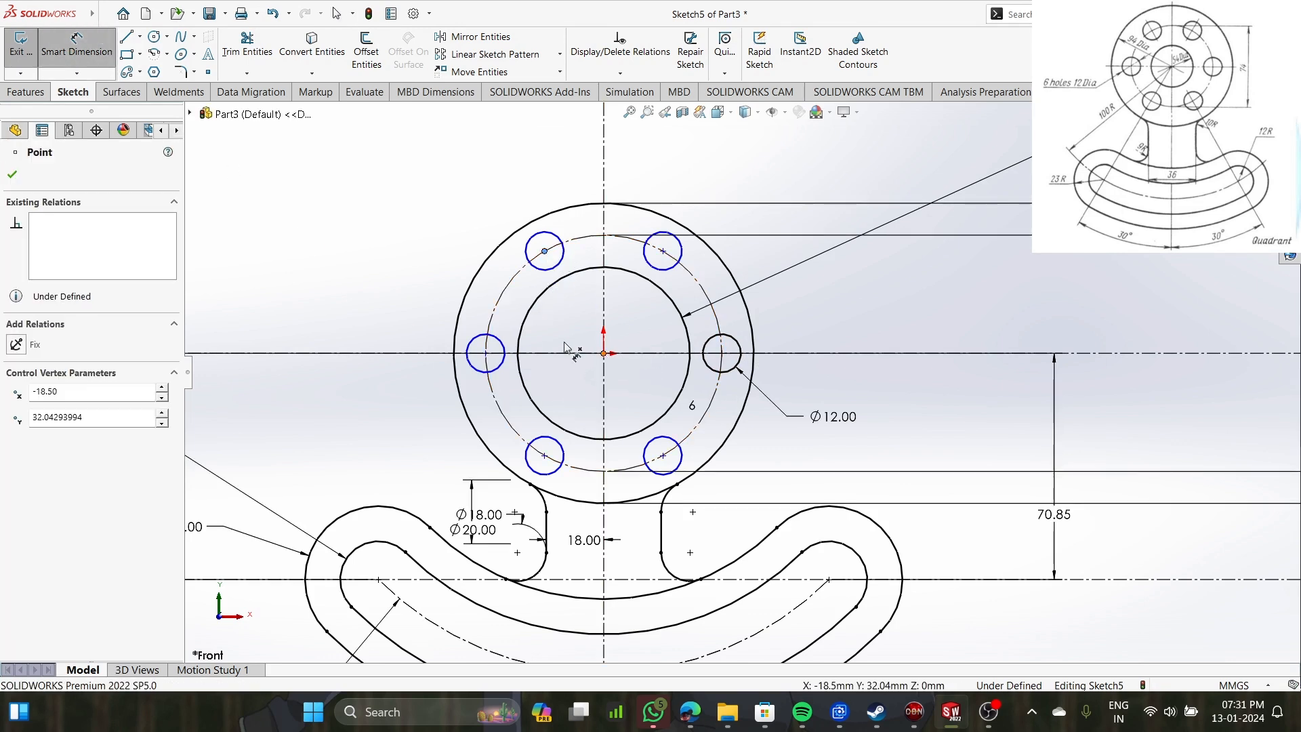
left_click(604, 353)
left_click(327, 297)
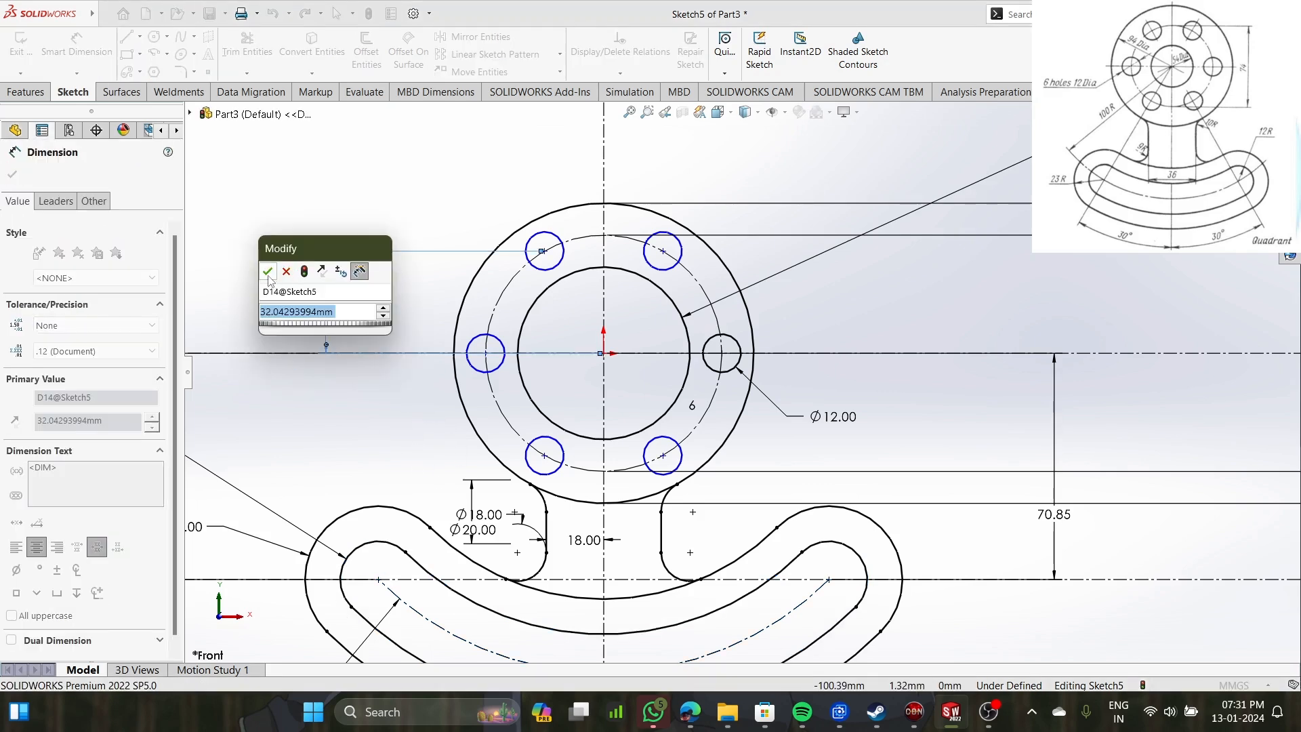
left_click(268, 272)
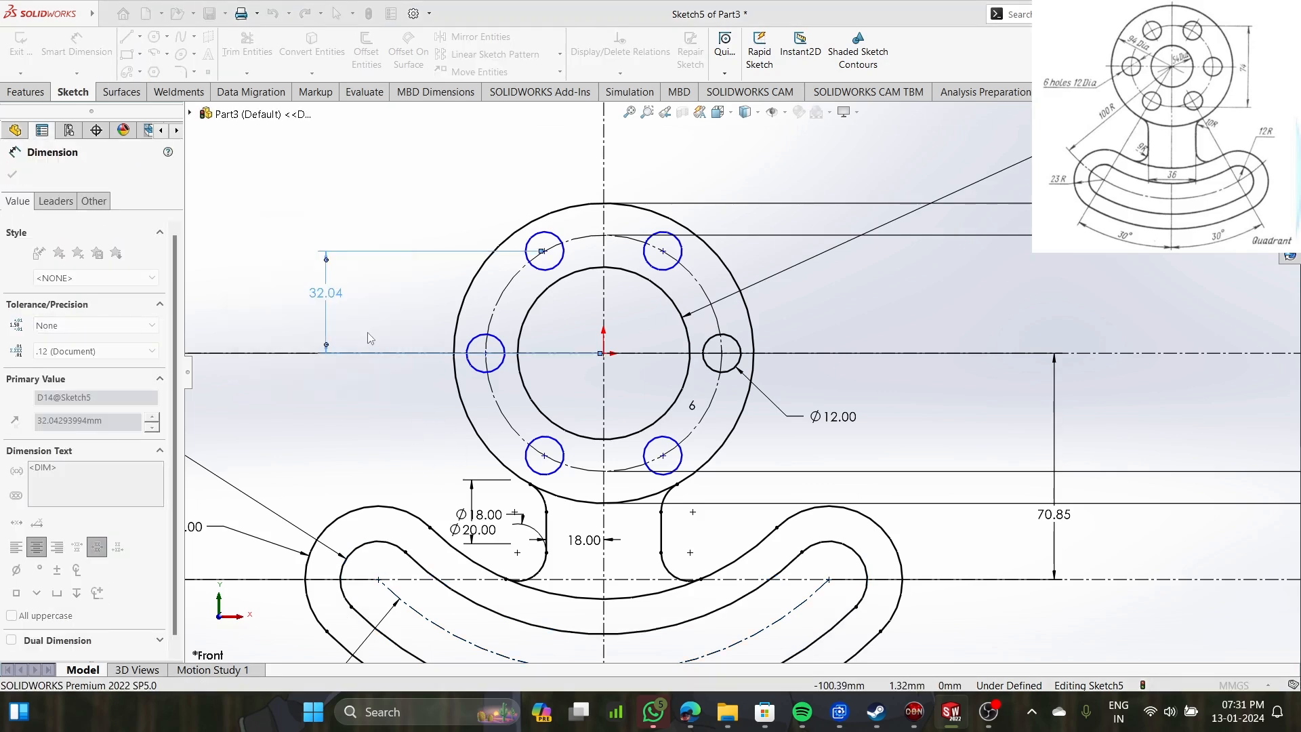
left_click(545, 457)
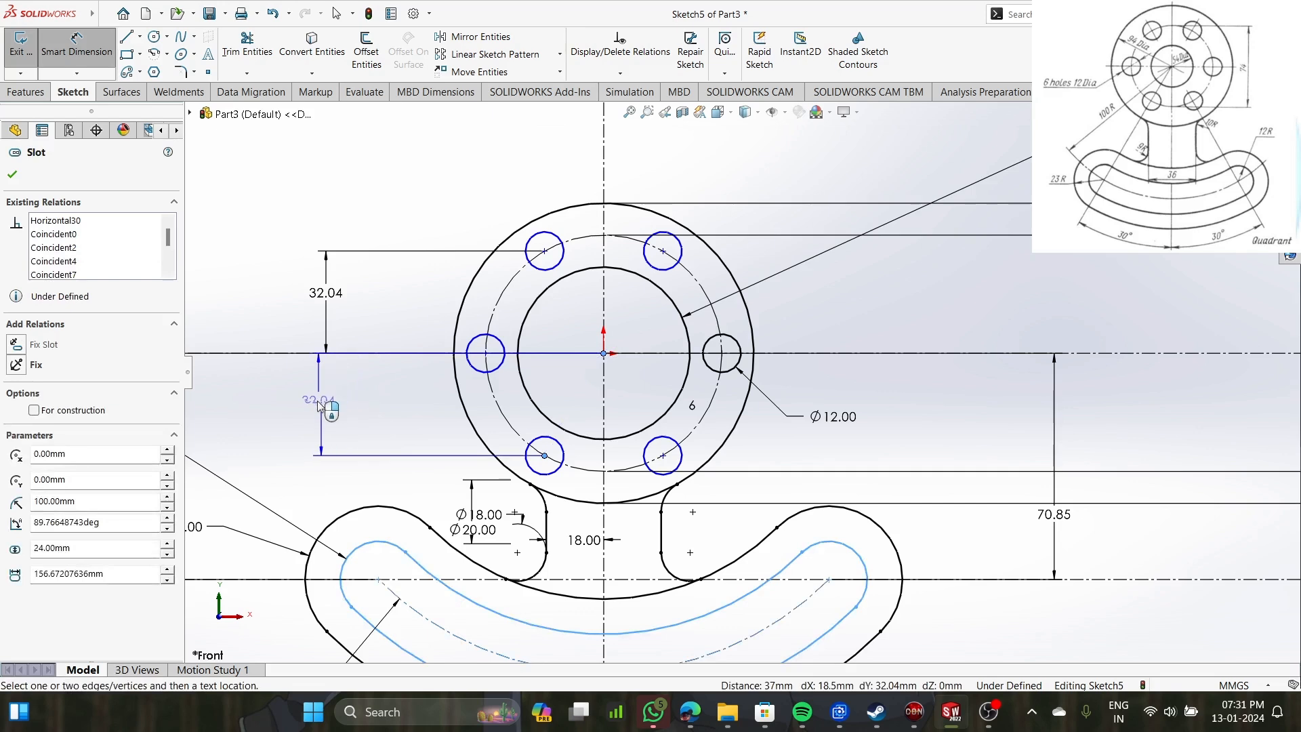
left_click(324, 404)
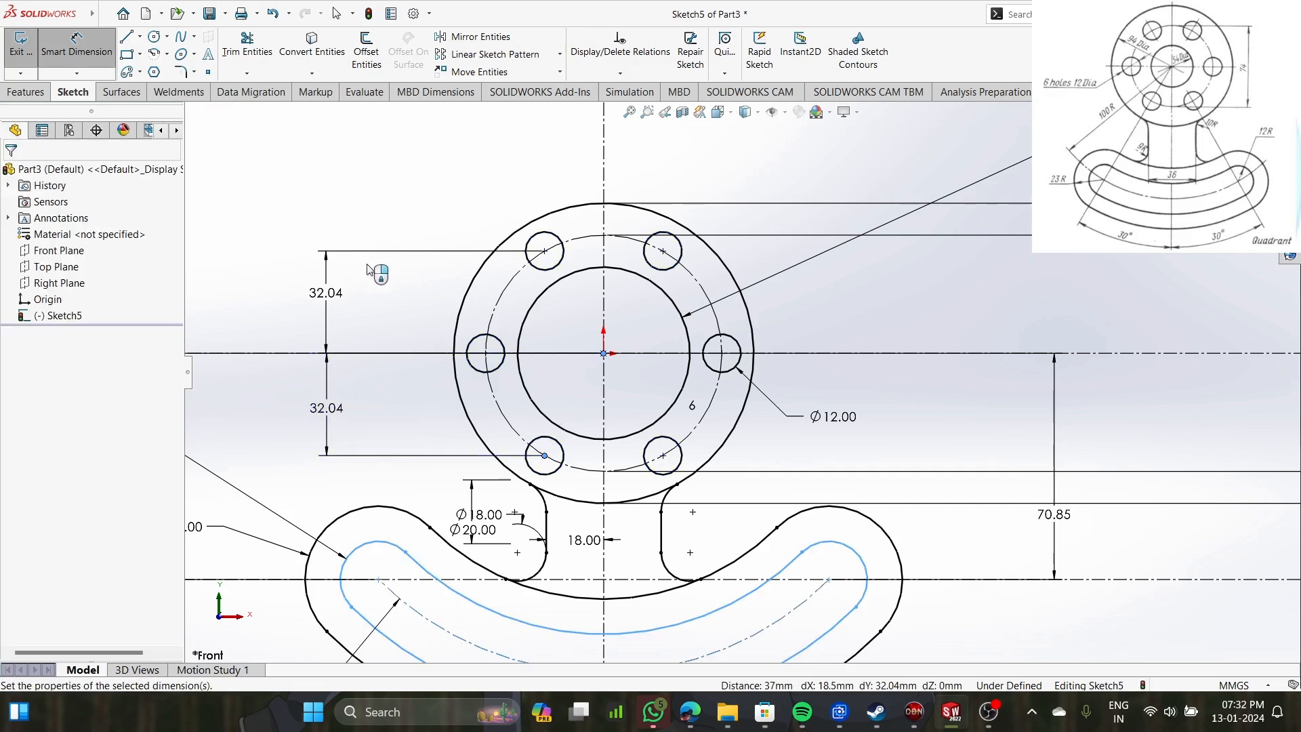
left_click(326, 407)
left_click(268, 387)
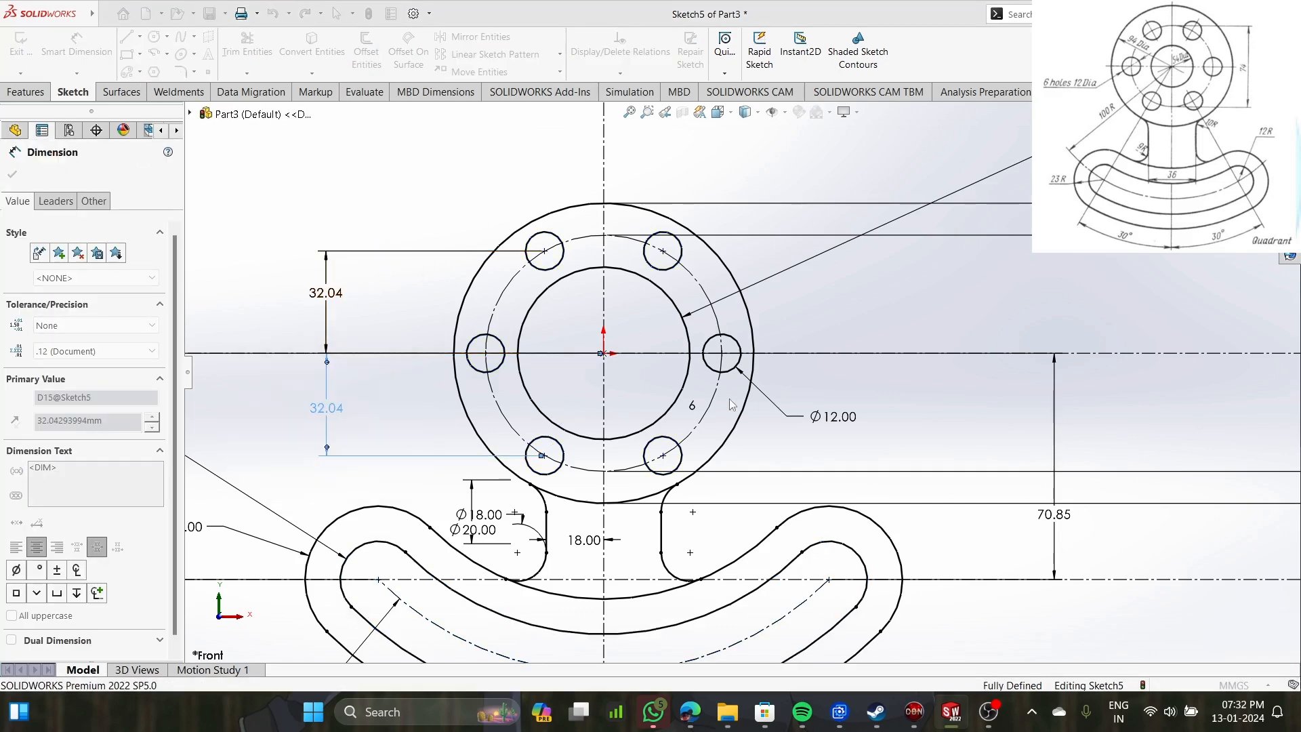
Examine the whole sketch and the web and slot region up close against the reference drawing.
scroll(813, 371, "down", 2)
scroll(813, 371, "down", 3)
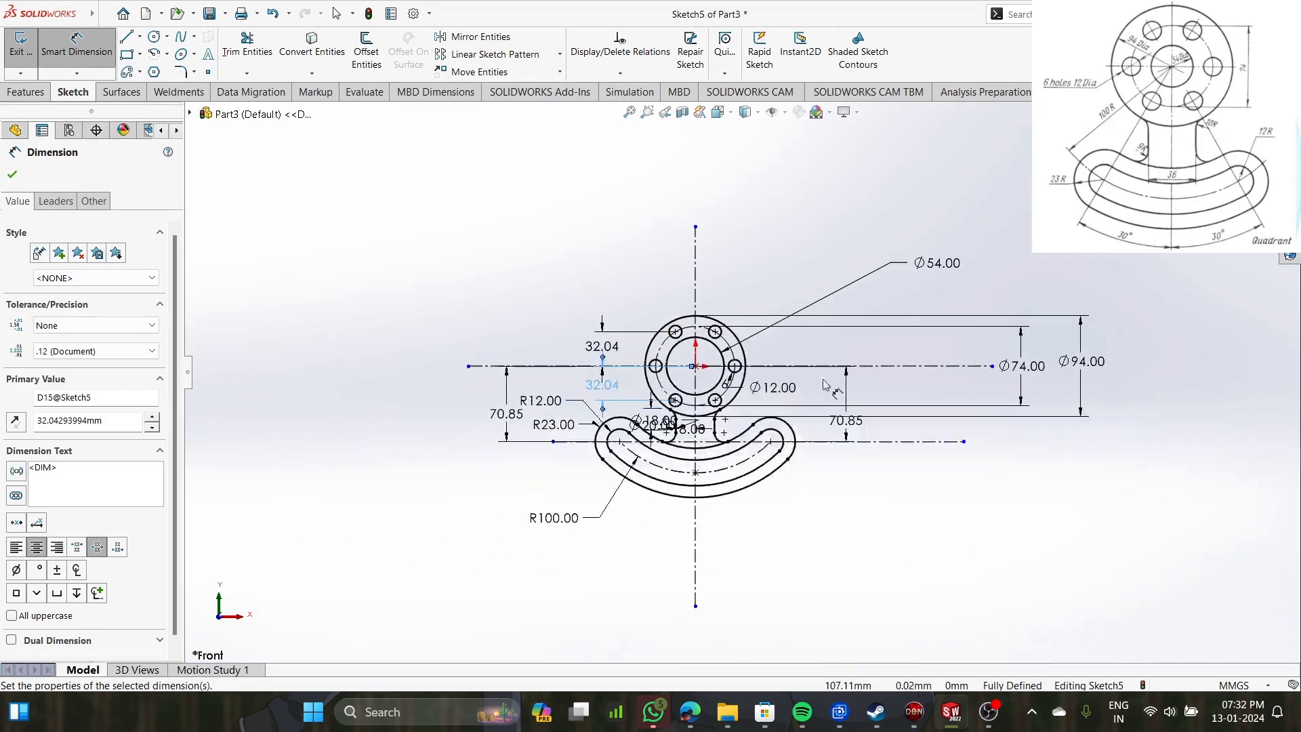
scroll(786, 366, "up", 2)
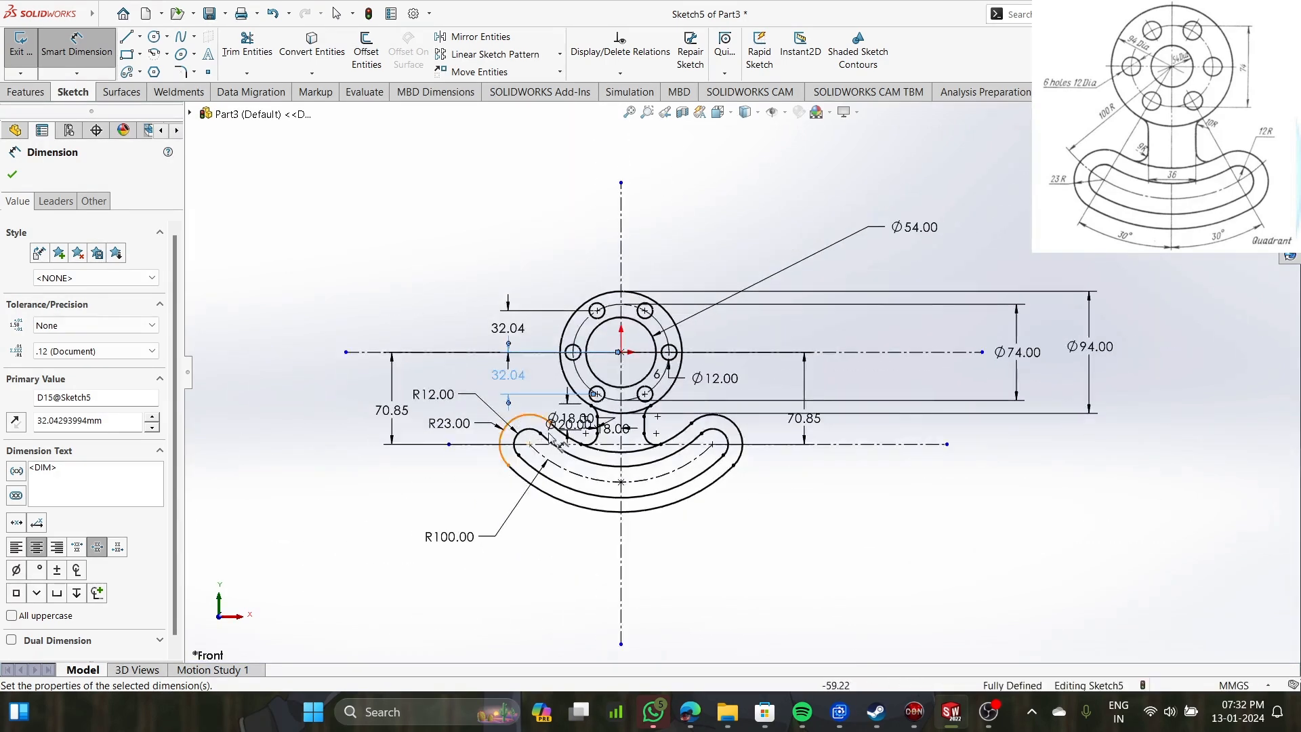
scroll(593, 542, "up", 4)
scroll(608, 299, "up", 2)
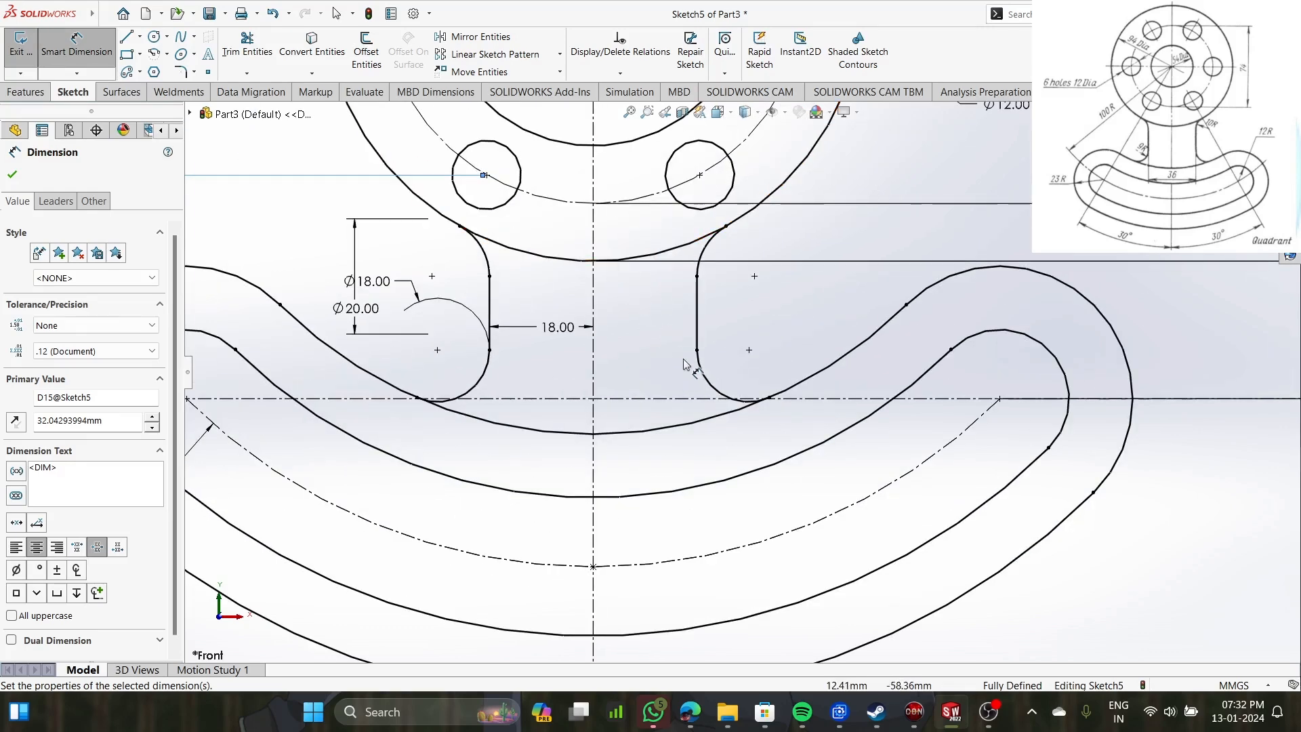
scroll(663, 420, "down", 1)
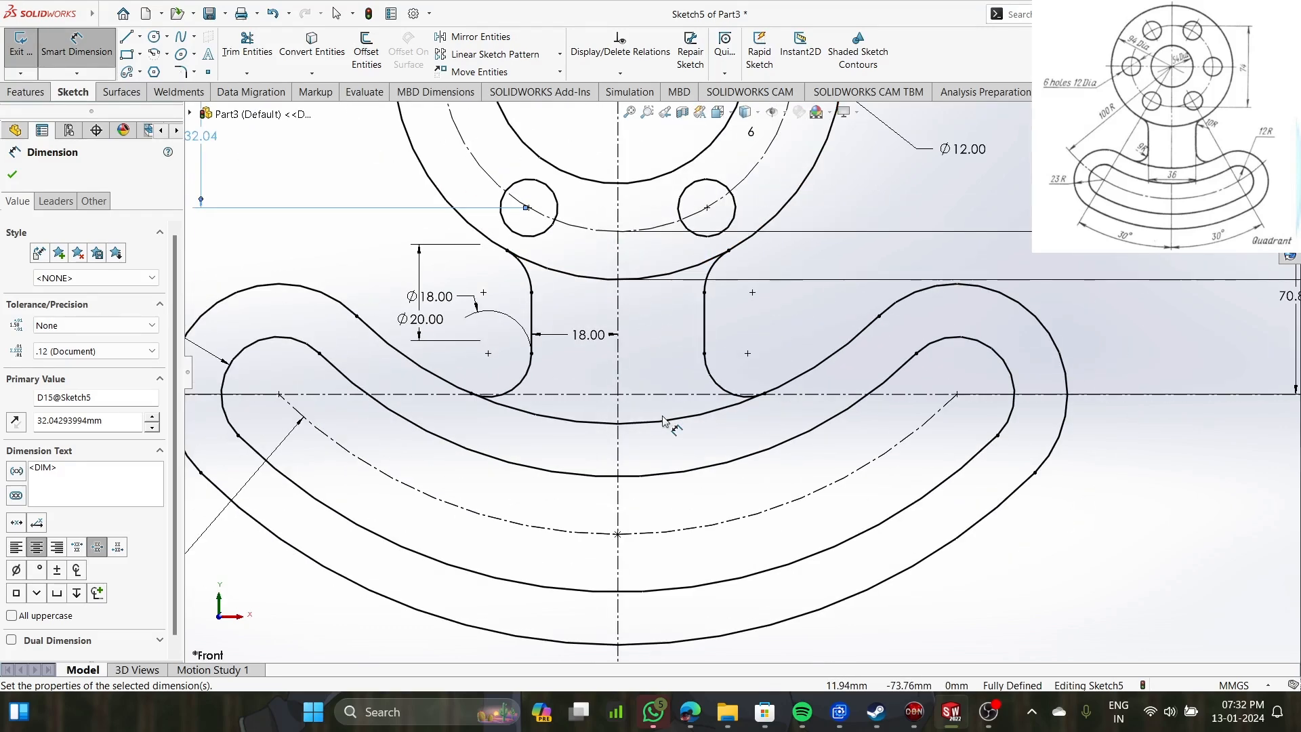
scroll(663, 420, "down", 3)
scroll(665, 422, "down", 1)
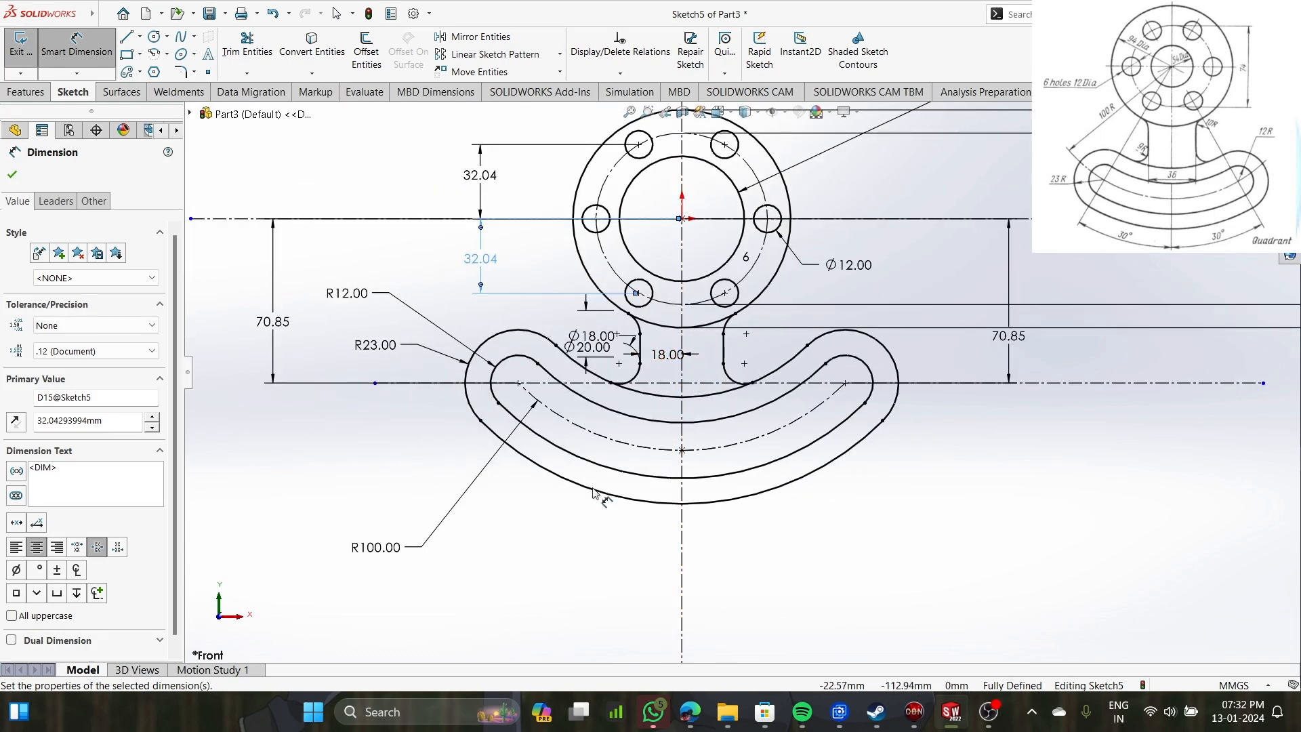
scroll(545, 487, "down", 1)
scroll(643, 411, "up", 1)
scroll(842, 282, "up", 1)
scroll(847, 278, "down", 2)
scroll(861, 264, "down", 1)
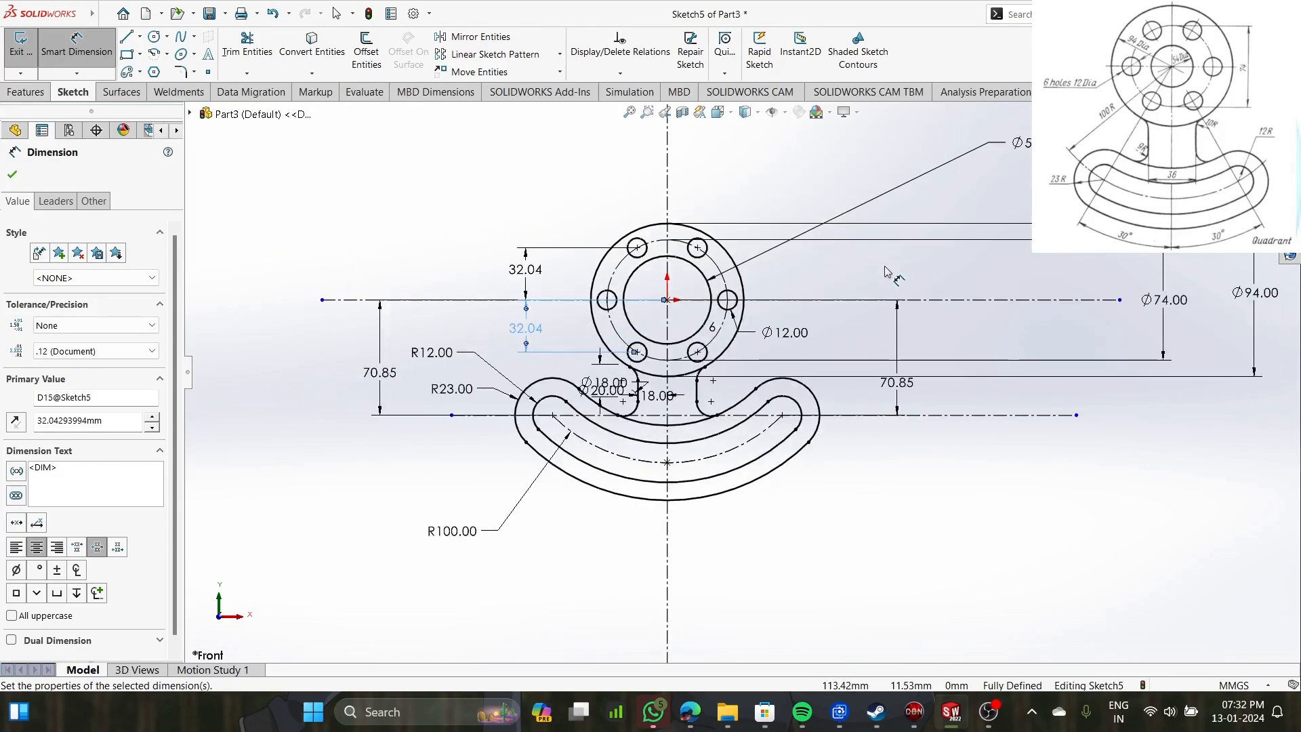
Move the 74 mm and 94 mm diameter dimensions closer to the hub.
mouse_move(1091, 299)
left_mouse_down()
mouse_move(1119, 303)
mouse_move(843, 304)
left_mouse_up()
left_click_drag(1257, 290, 886, 297)
Shorten the hub's horizontal centreline to about 54 mm right and about 62 mm left of the origin.
left_click(1120, 301)
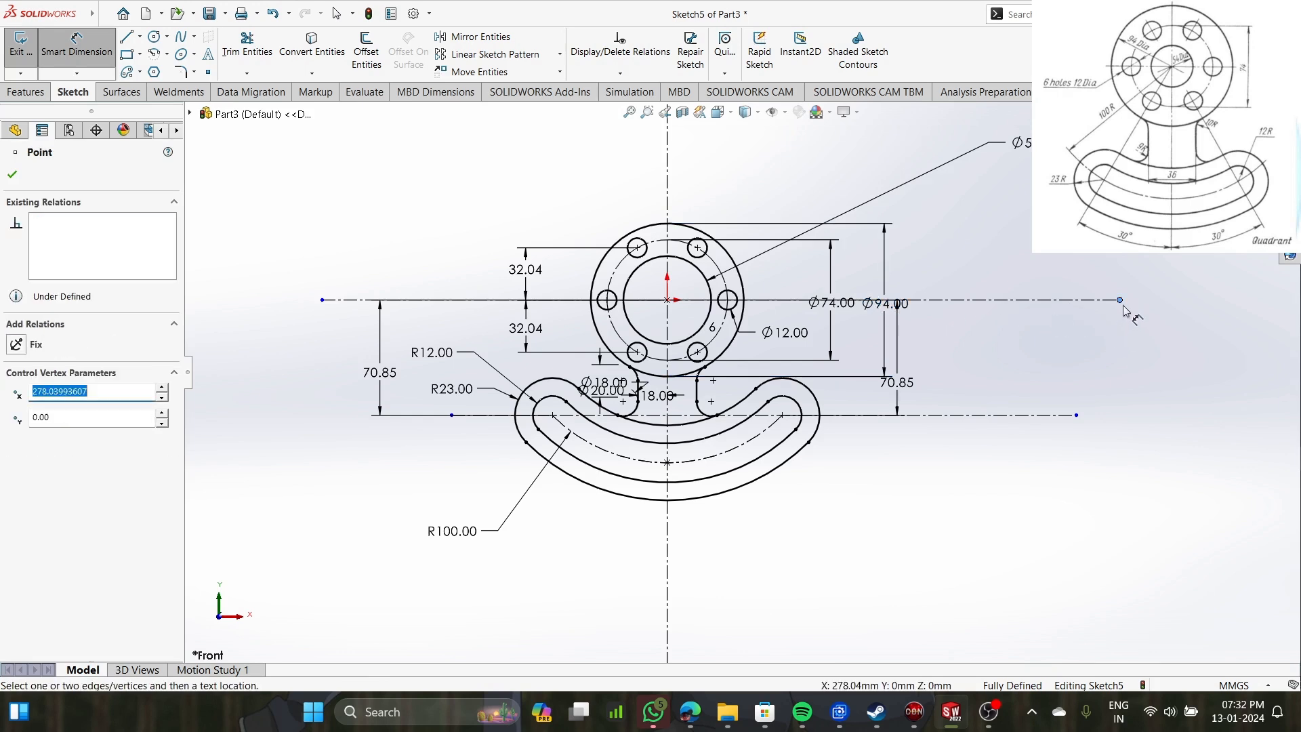
left_click(1064, 373)
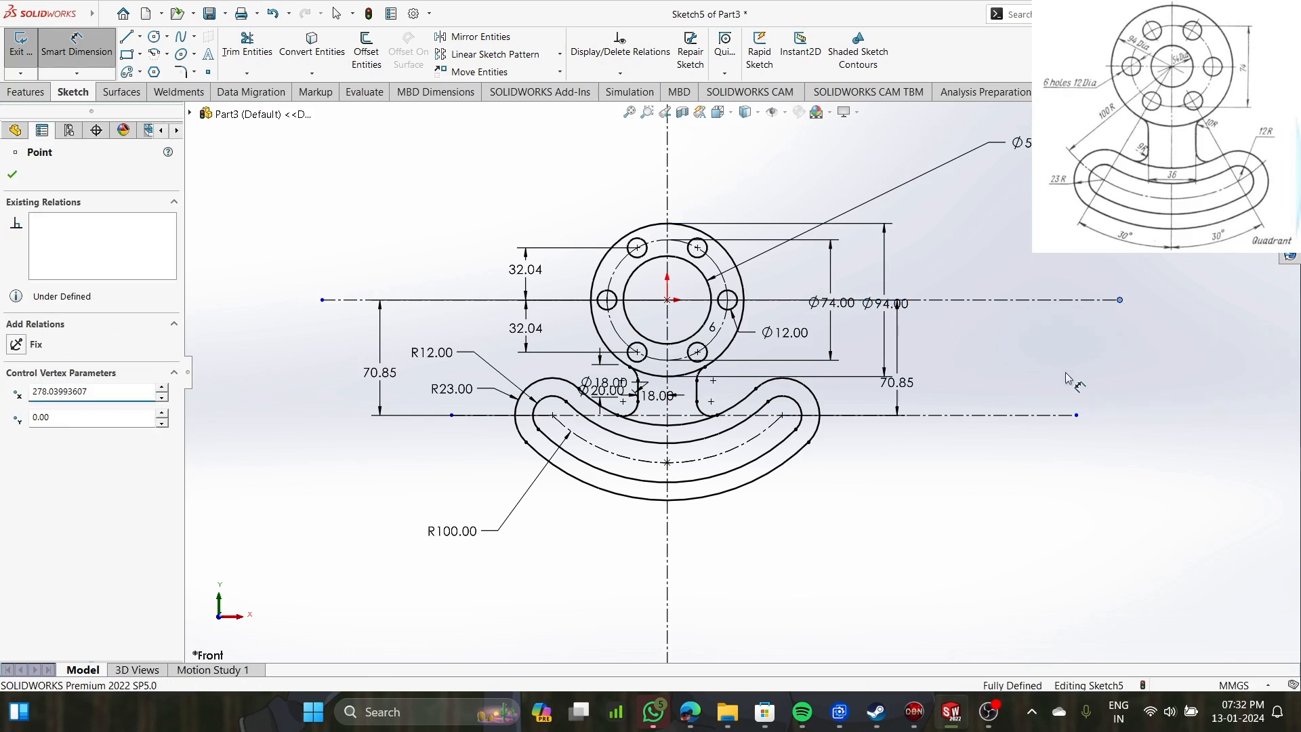
key("Escape")
left_click_drag(1121, 305, 991, 310)
left_click_drag(761, 310, 760, 309)
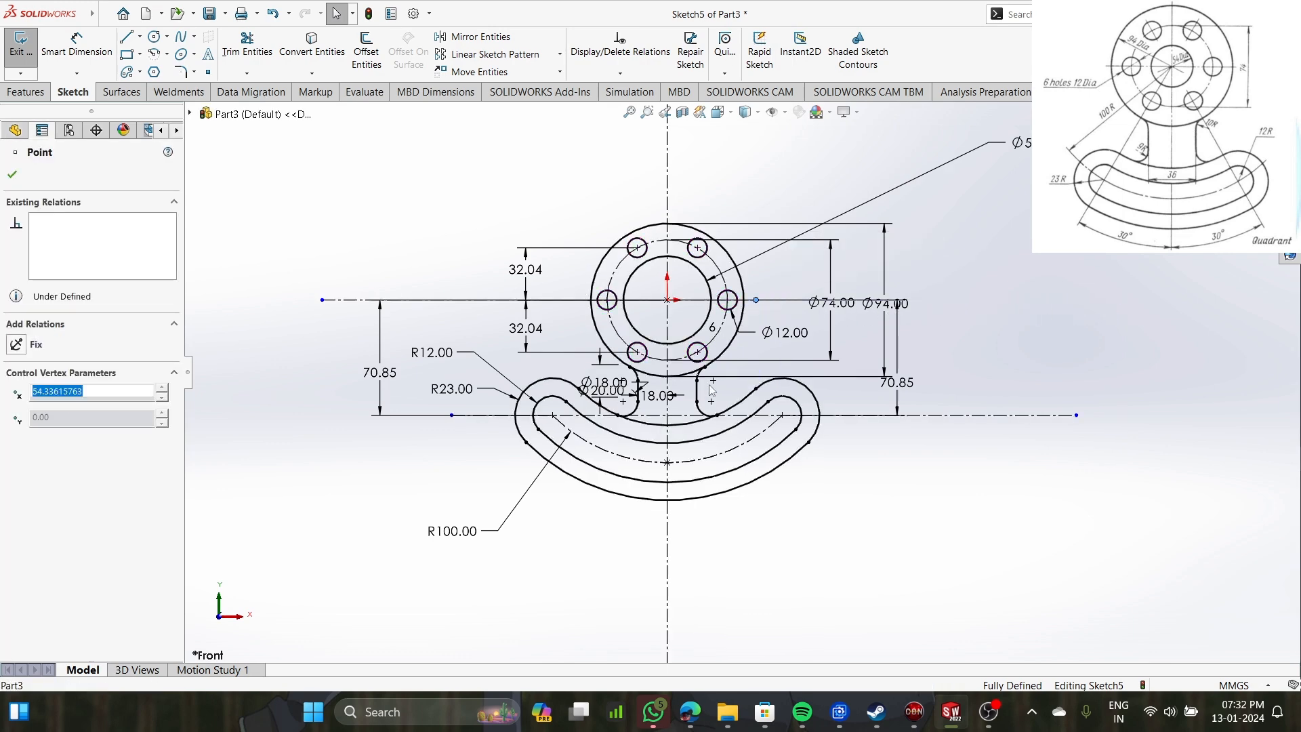
left_click_drag(323, 303, 381, 305)
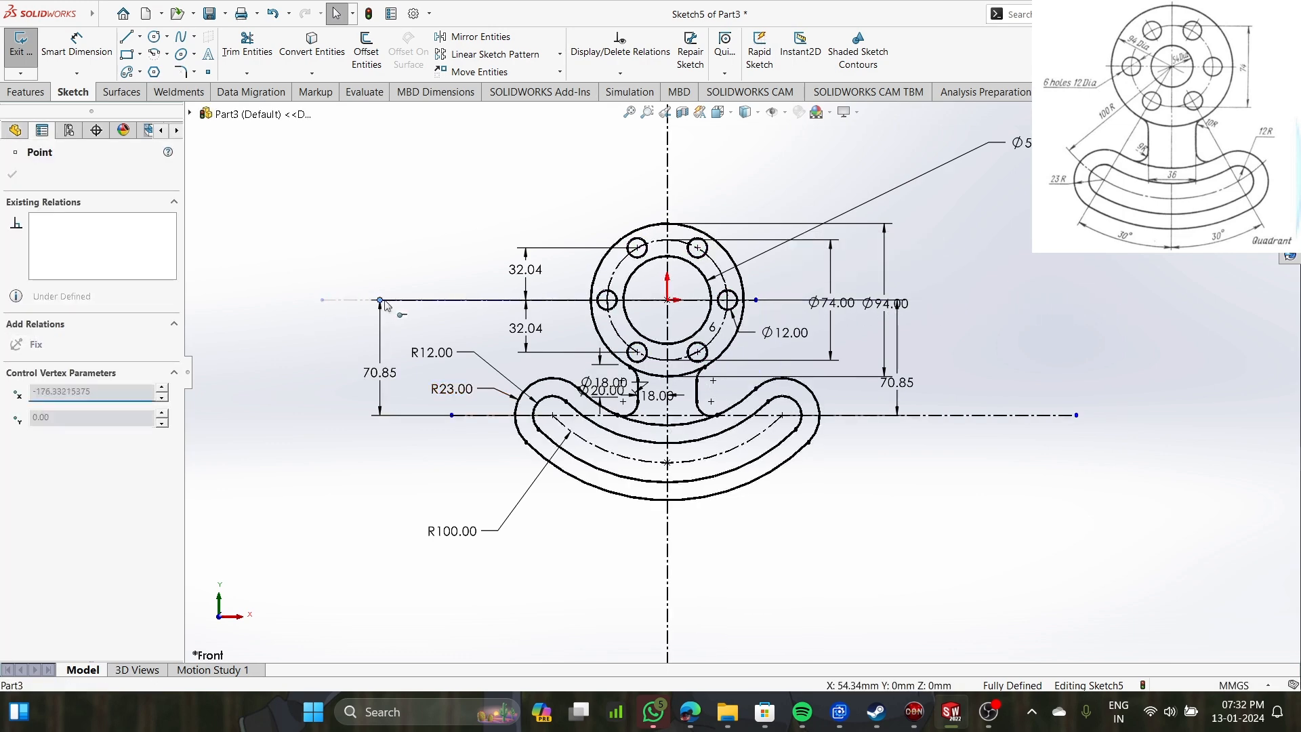
left_click_drag(569, 315, 569, 315)
key("f")
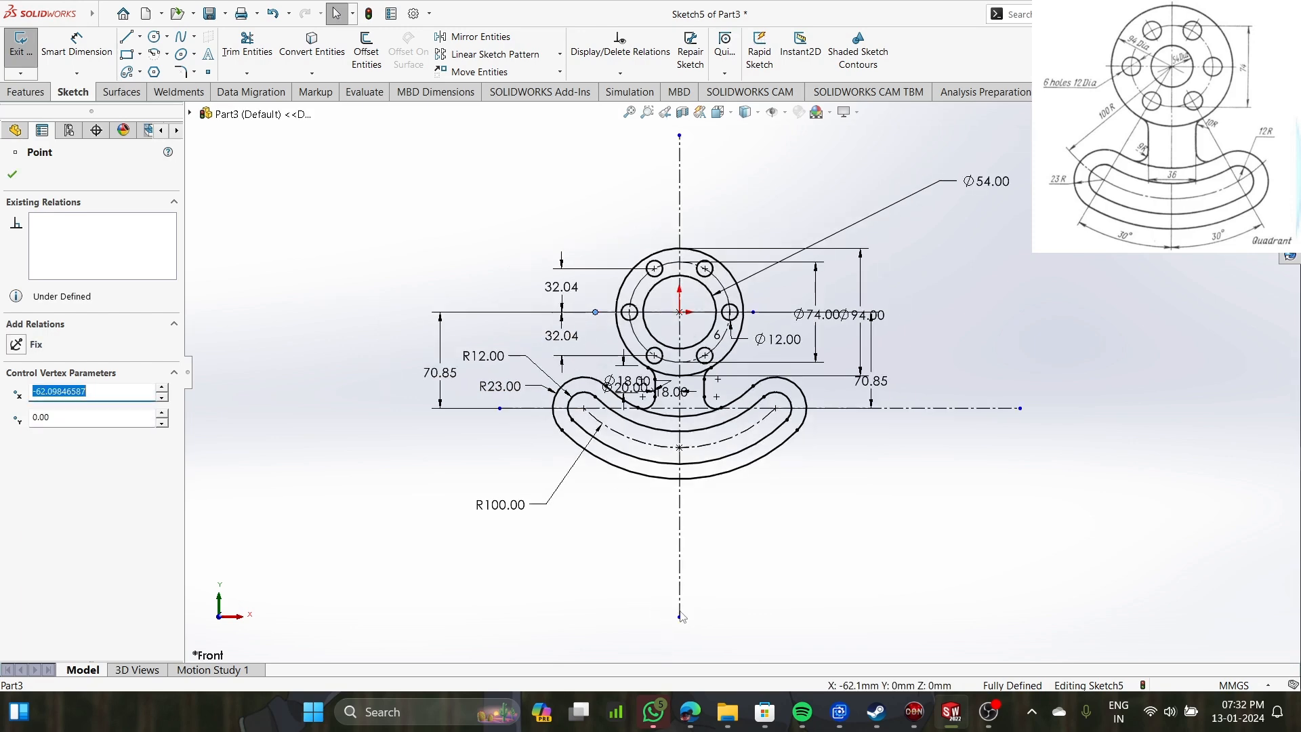
scroll(760, 324, "down", 5)
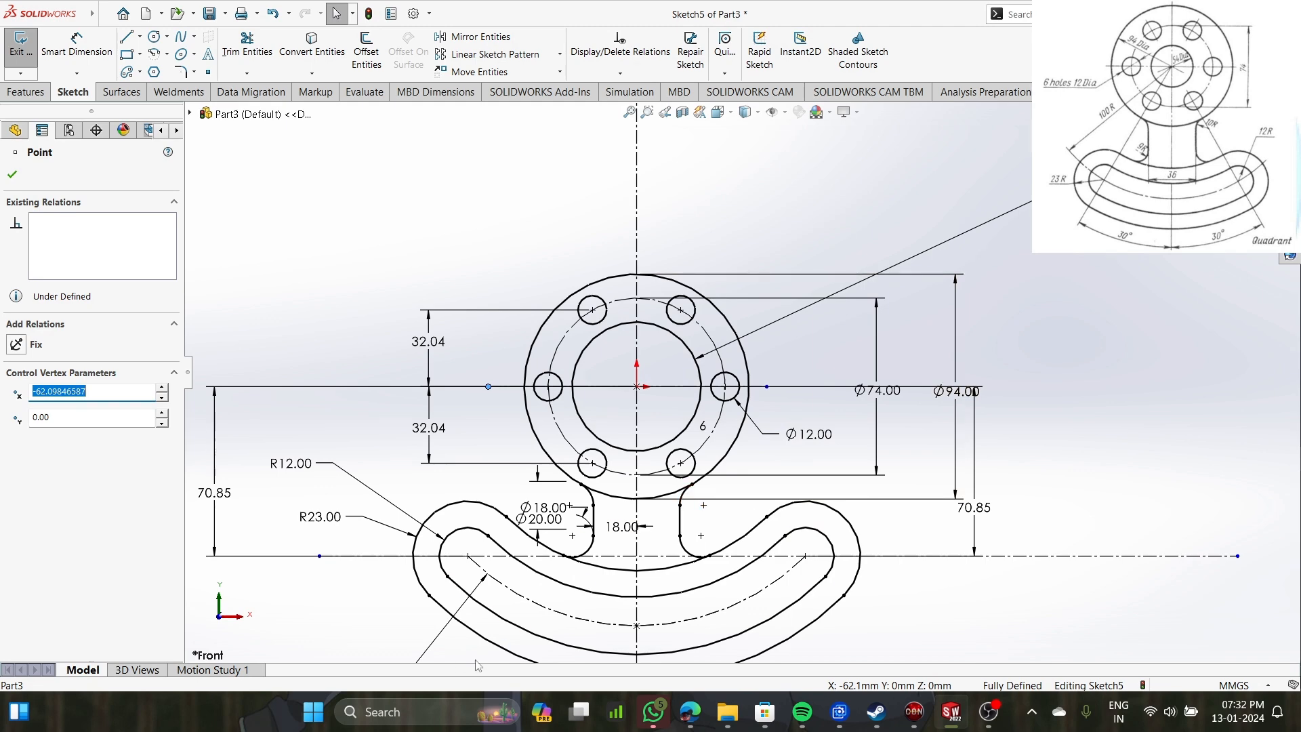
key("f")
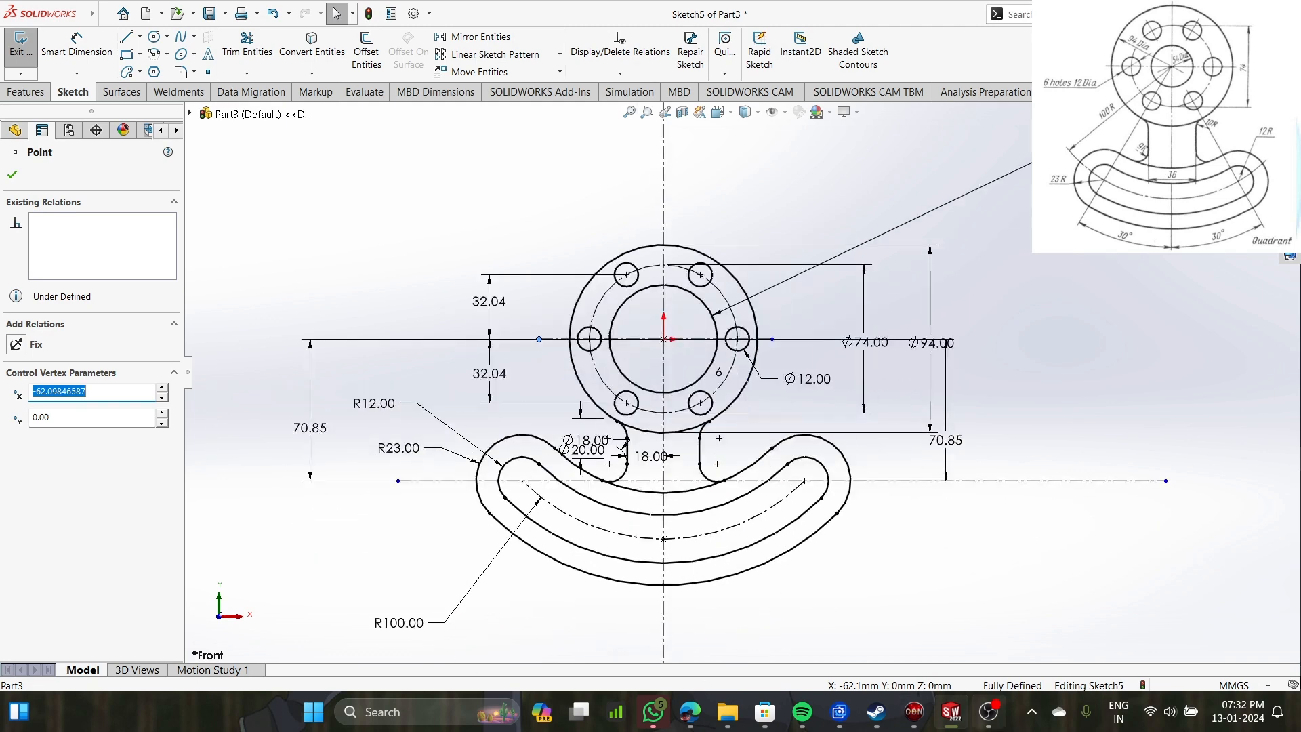
Switch to OBS and remove the Image source showing the reference drawing from the scene.
left_click(991, 718)
right_click(445, 490)
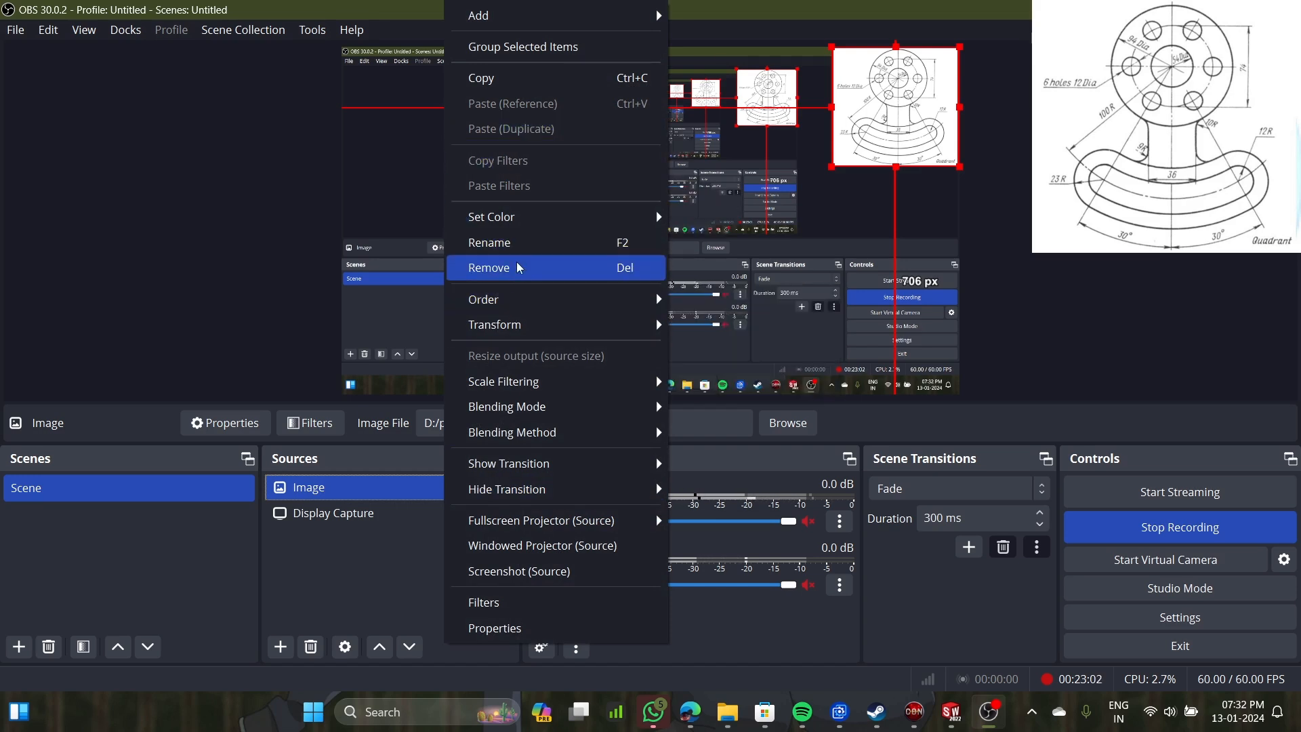
left_click(312, 647)
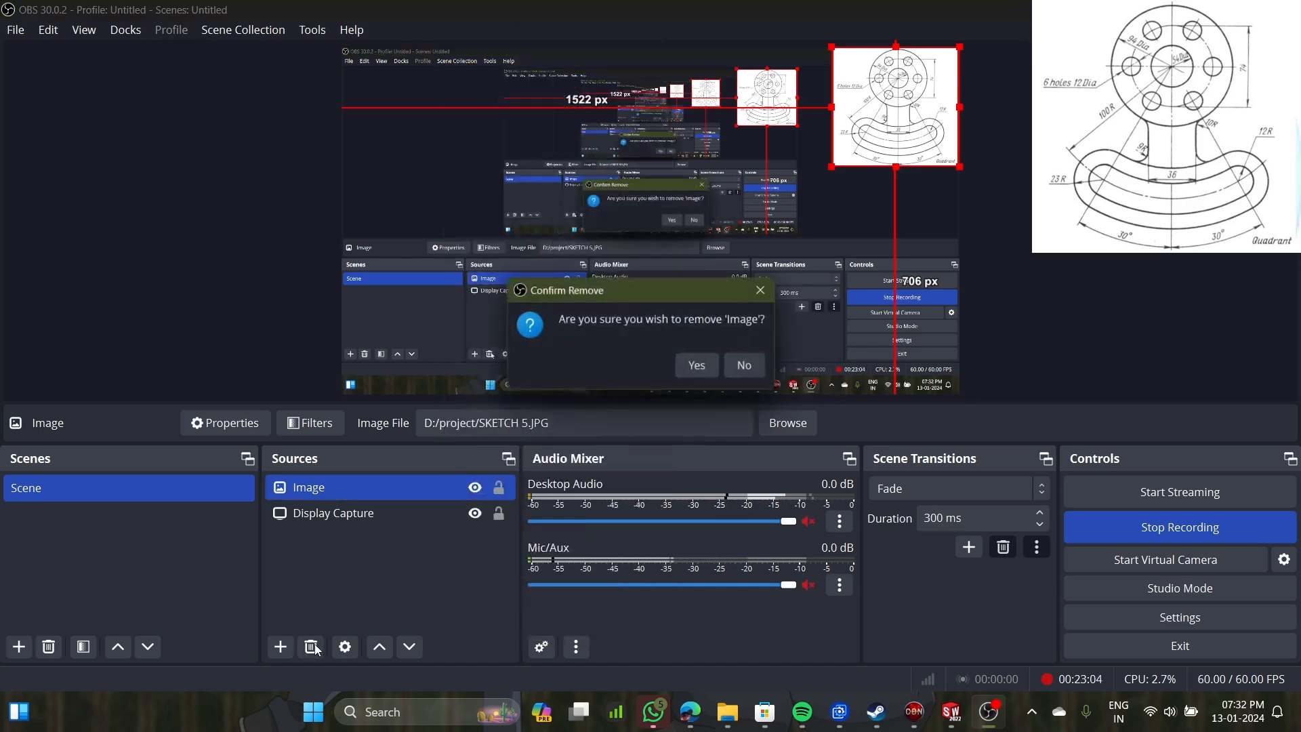
left_click(695, 366)
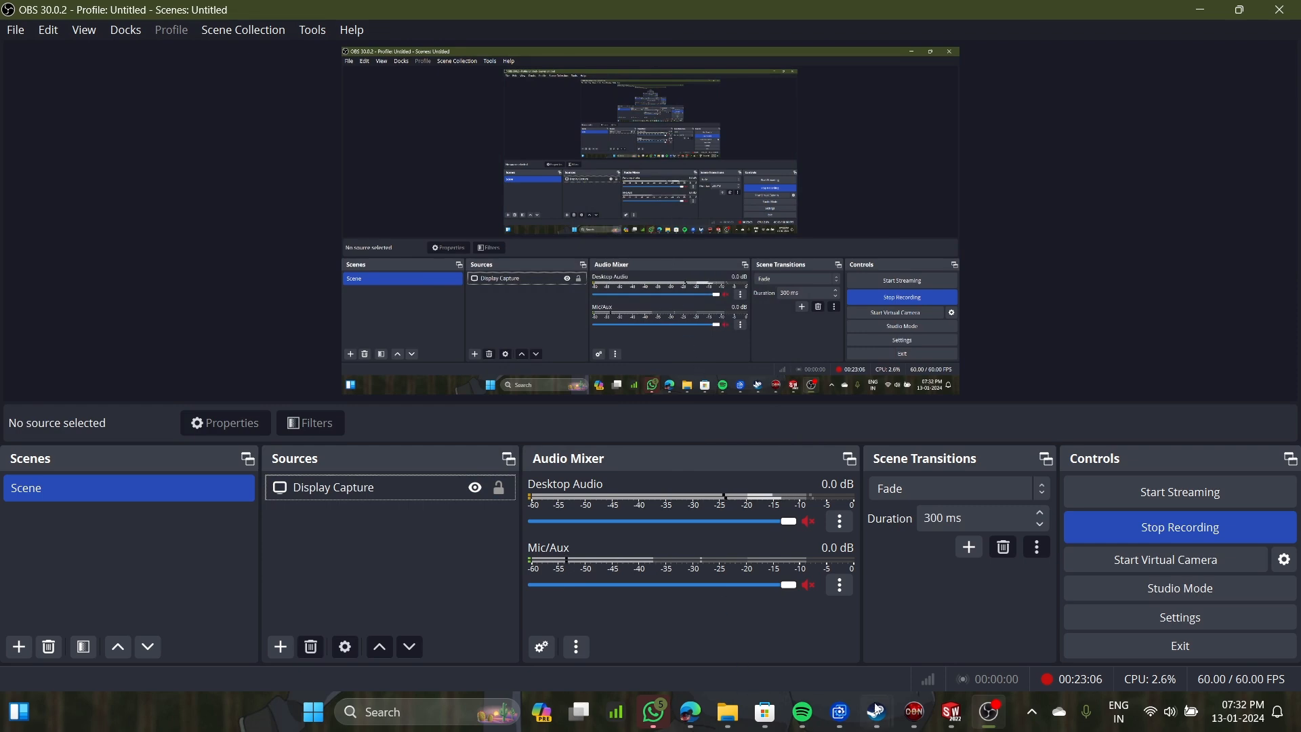
Open the SKETCH 5 JPG from the D:\project folder and place its viewer window over the SolidWorks sketch for comparison.
left_click(952, 713)
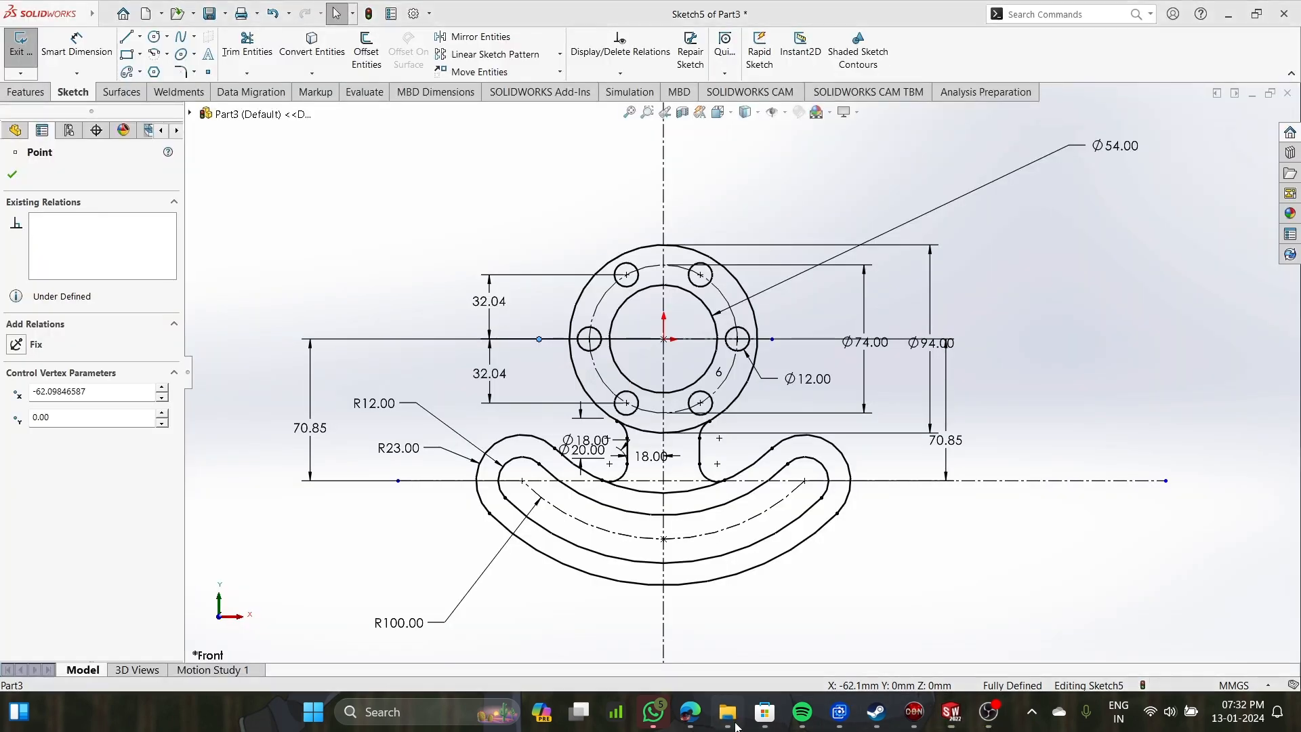
left_click(728, 712)
double_click(258, 207)
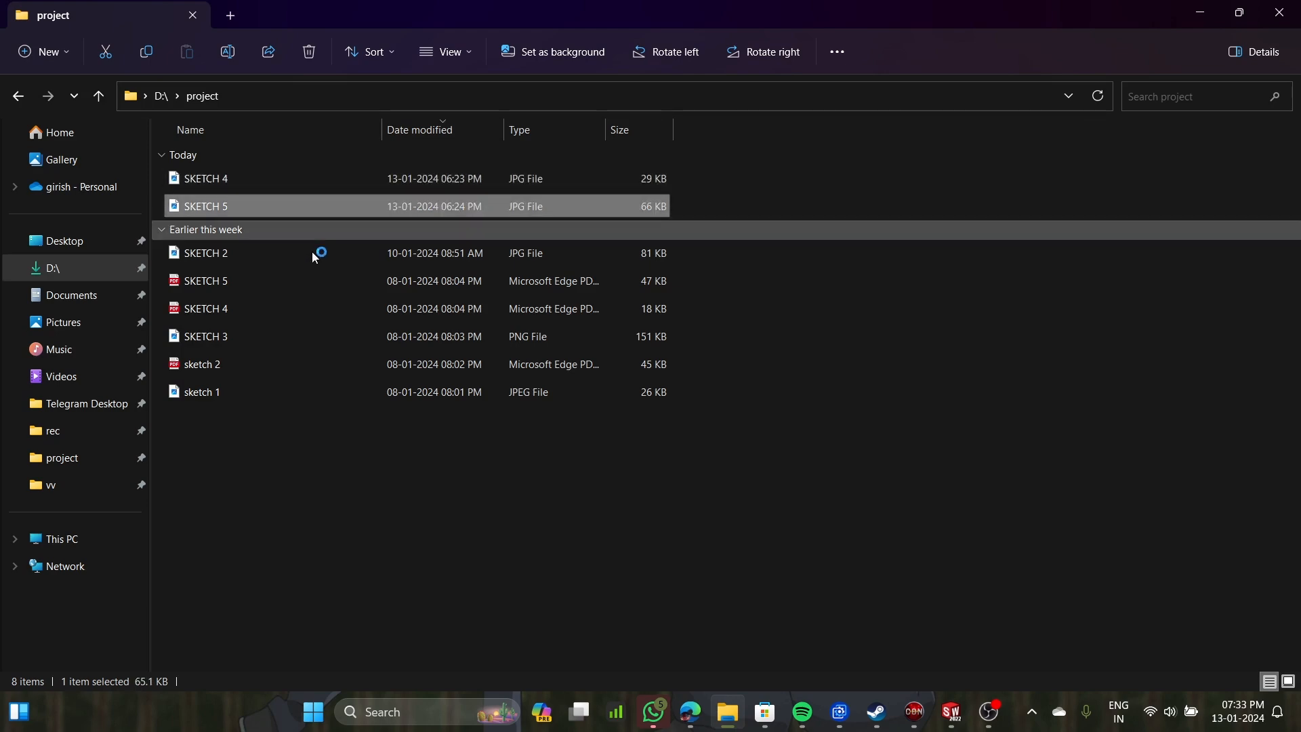
left_click(915, 711)
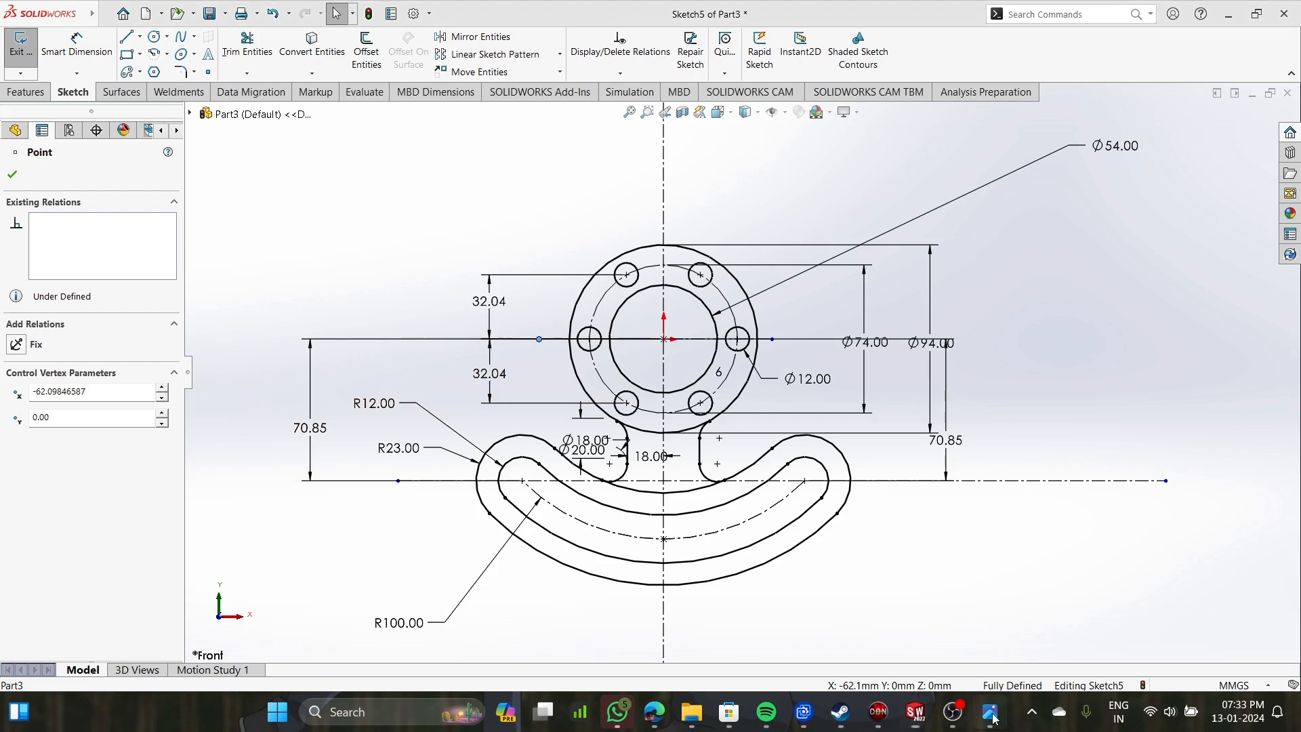
left_click(992, 717)
left_click_drag(331, 129, 332, 35)
scroll(752, 339, "down", 1)
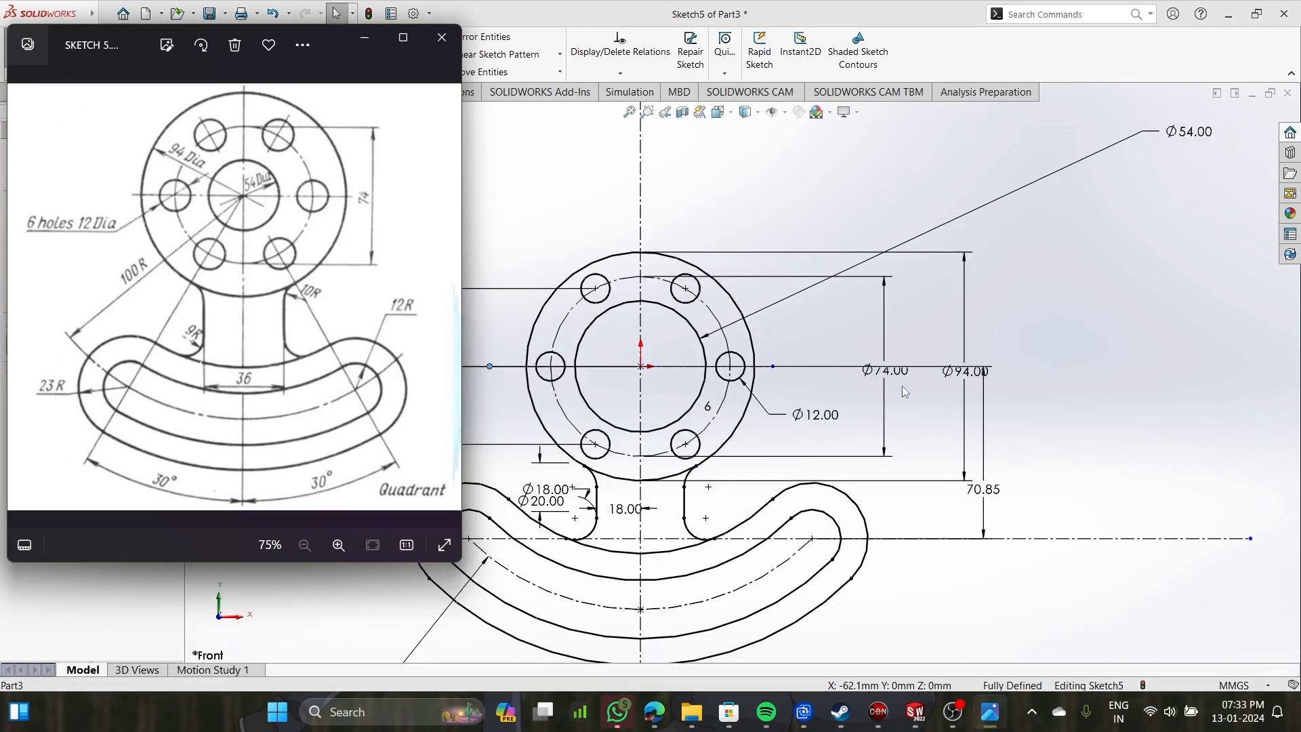
Spread the 74 mm and 94 mm diameter dimensions farther outward to the right of the hub.
left_click(881, 375)
mouse_move(881, 375)
left_mouse_down()
mouse_move(800, 349)
mouse_move(908, 370)
mouse_move(1035, 365)
left_mouse_up()
left_click(961, 372)
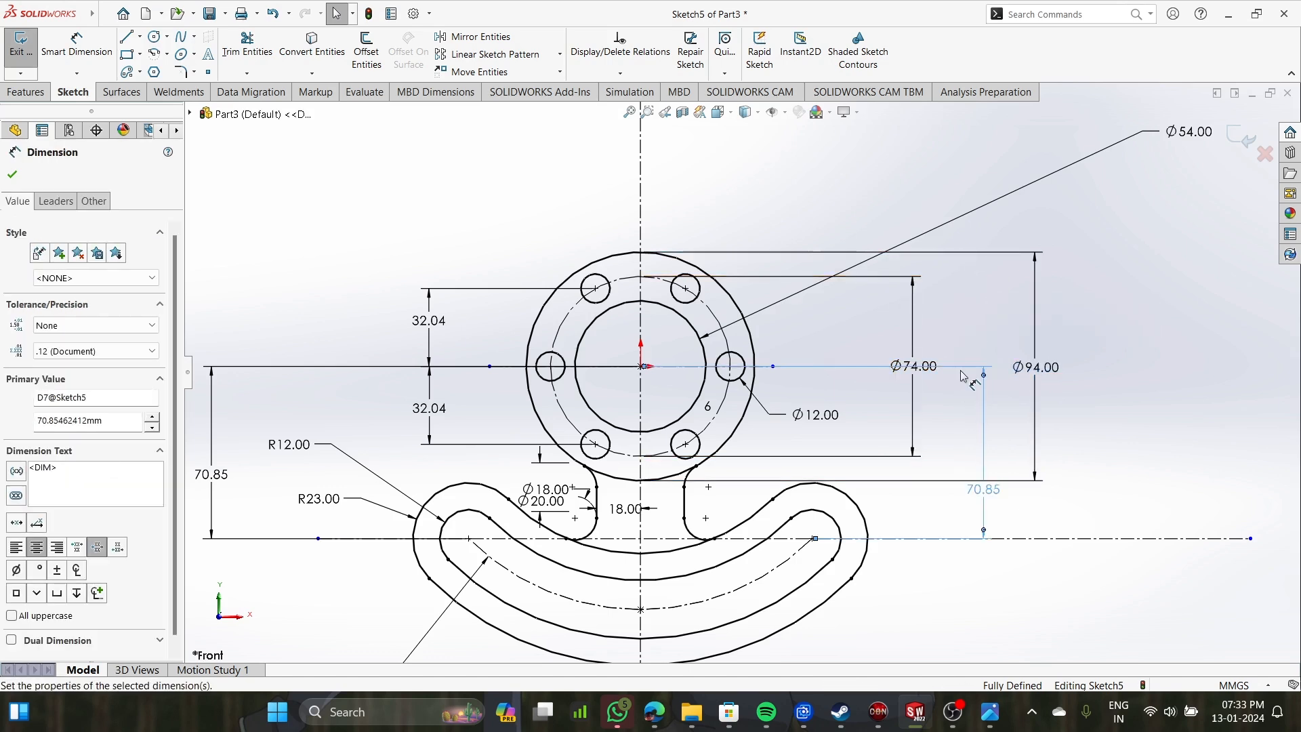
Move the 70.85 mm vertical dimension from the right of the hub to the left side, beside the matching dimension.
left_click(844, 392)
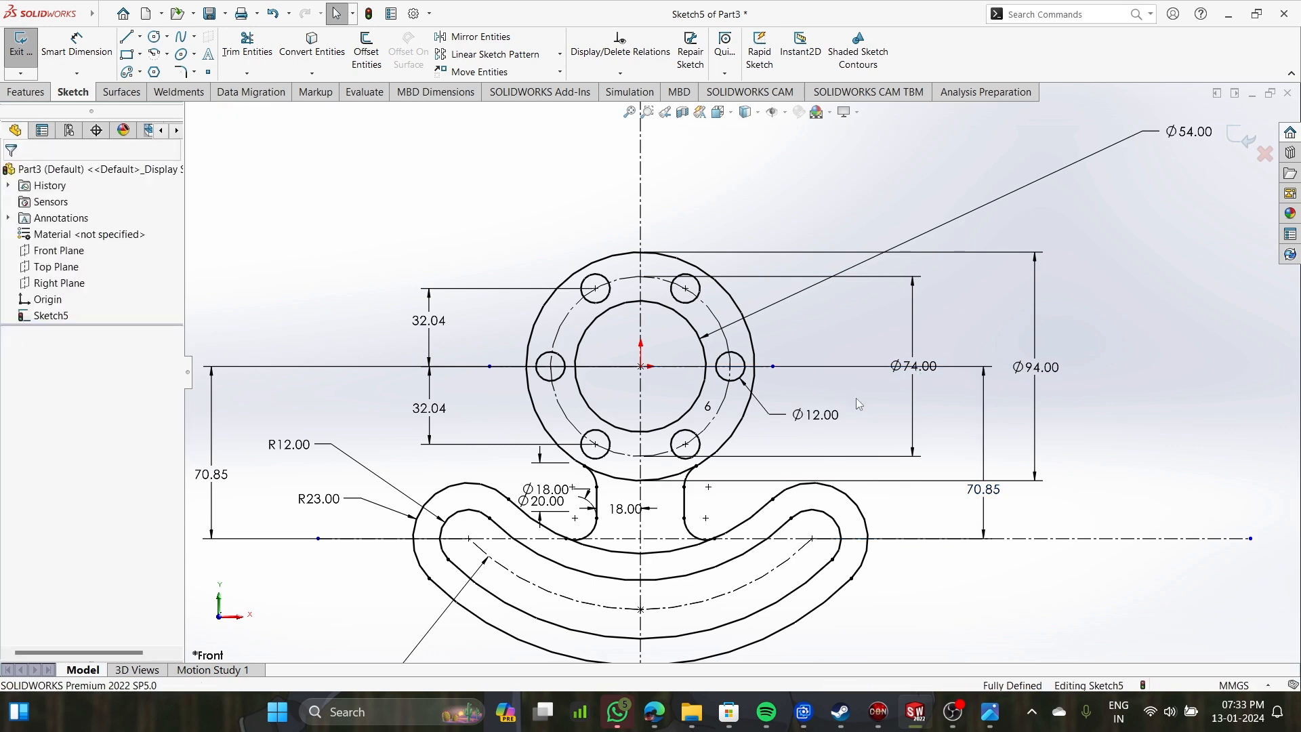
mouse_move(962, 464)
left_mouse_down()
mouse_move(849, 419)
mouse_move(273, 448)
mouse_move(243, 458)
mouse_move(253, 476)
left_mouse_up()
scroll(366, 450, "down", 4)
scroll(684, 405, "down", 4)
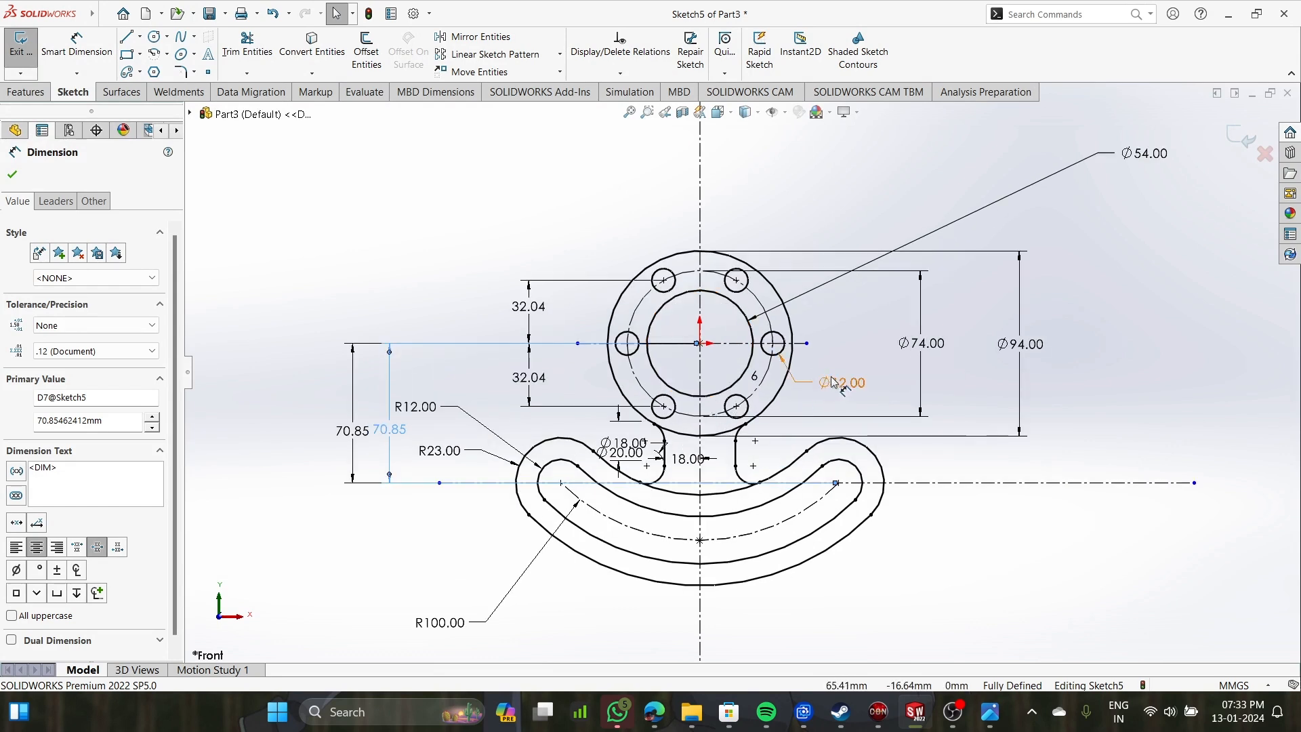
Place the 12 mm hole diameter dimension just above and right of its hole, and bring both 32.04 mm dimensions closer to the hub.
left_click_drag(832, 383, 835, 354)
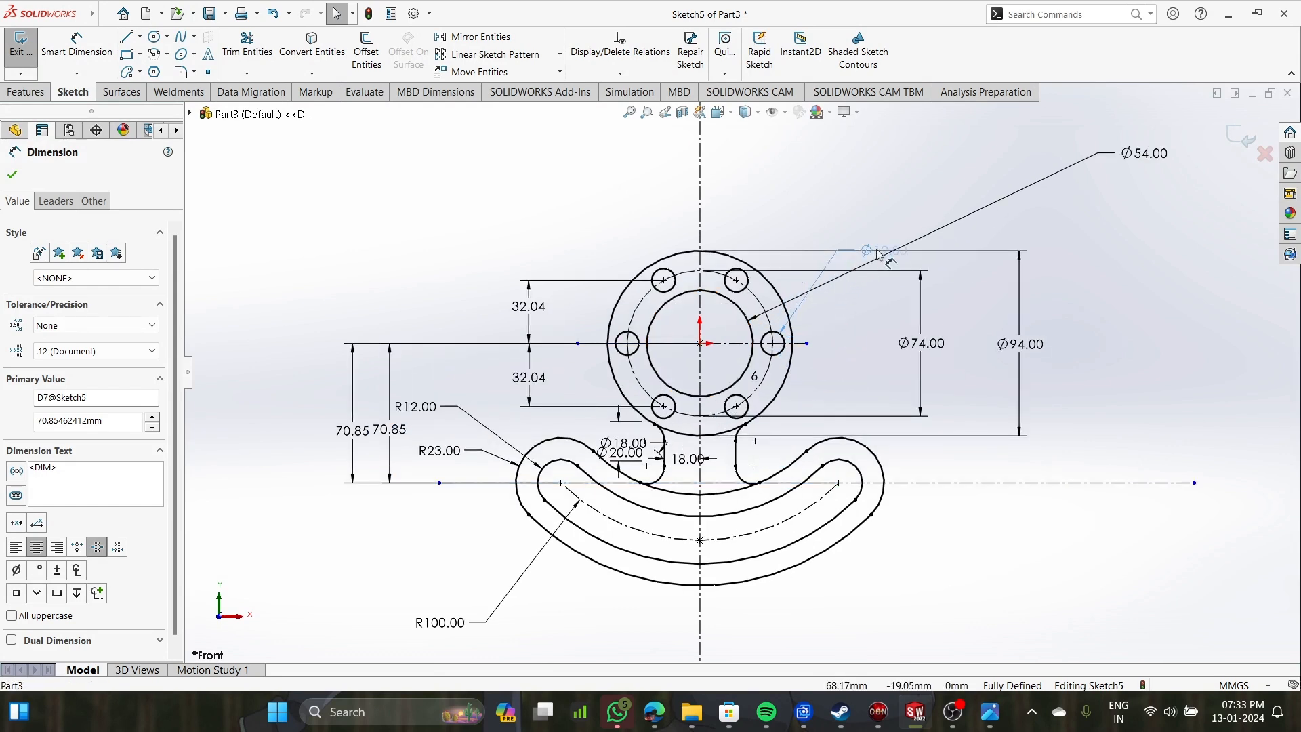
left_click_drag(827, 319, 828, 317)
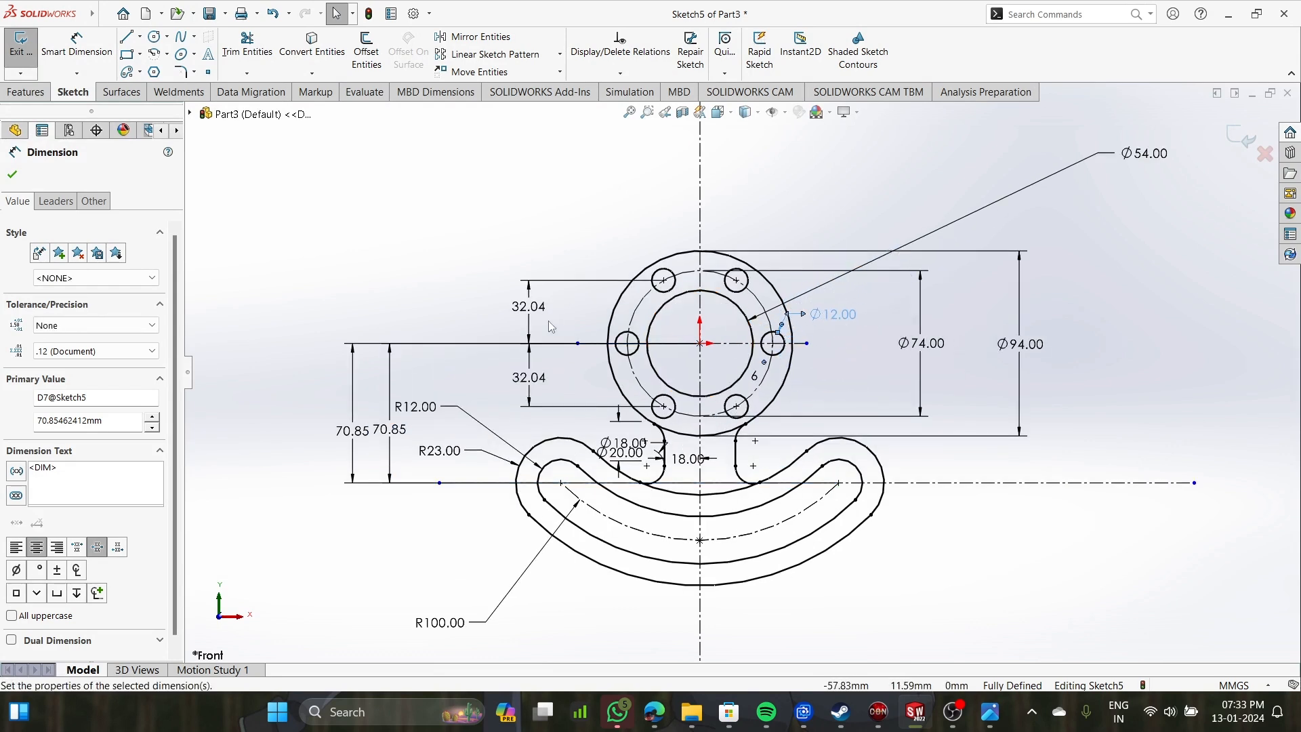
mouse_move(528, 306)
left_mouse_down()
mouse_move(570, 325)
mouse_move(574, 314)
left_mouse_up()
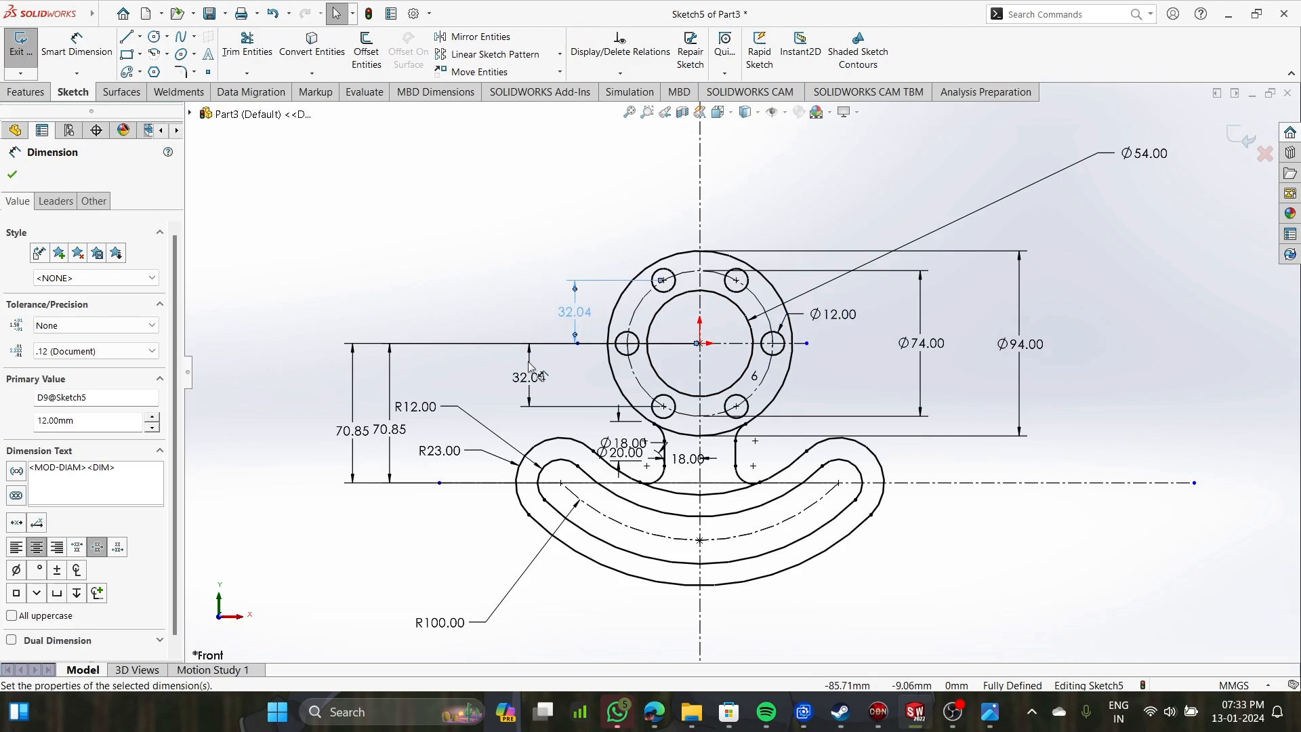
left_click_drag(529, 377, 570, 379)
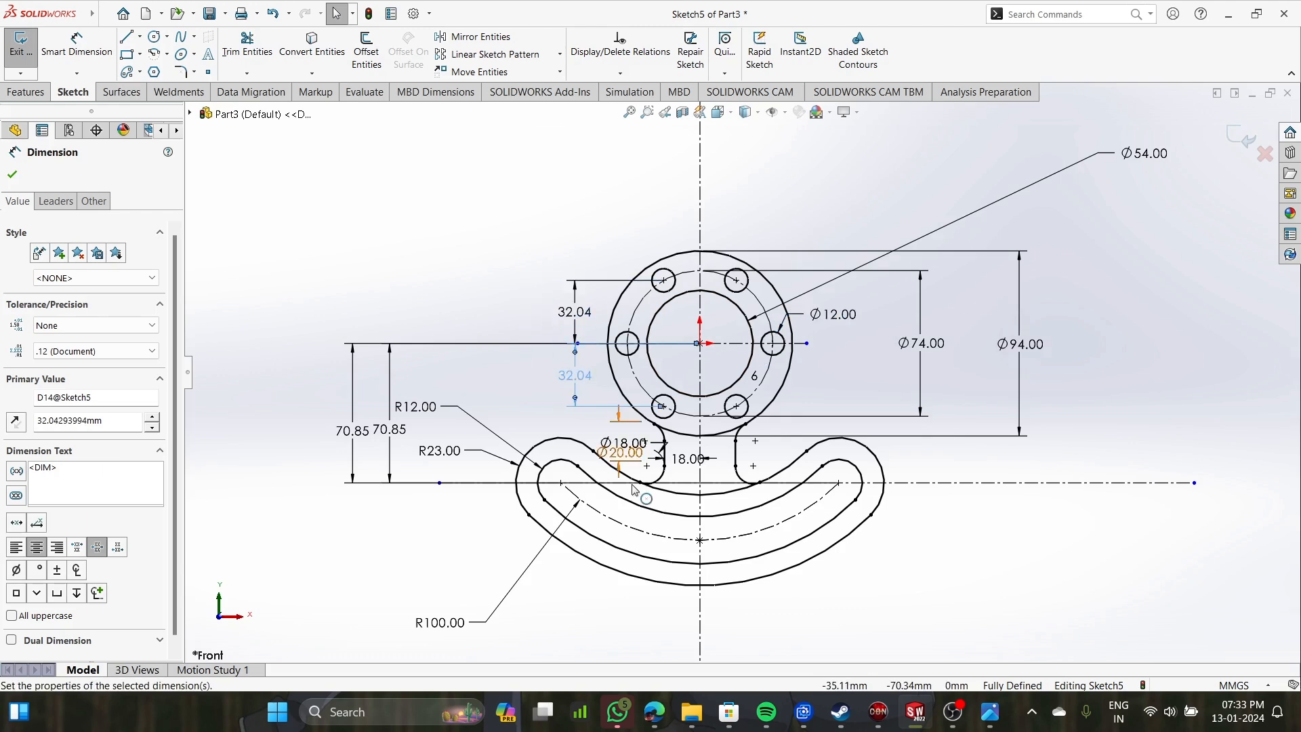
Move the lower fillet's 18 mm diameter dimension inside the neck and the upper fillet's 20 mm diameter dimension closer to its arc.
scroll(702, 463, "up", 2)
scroll(701, 463, "down", 8)
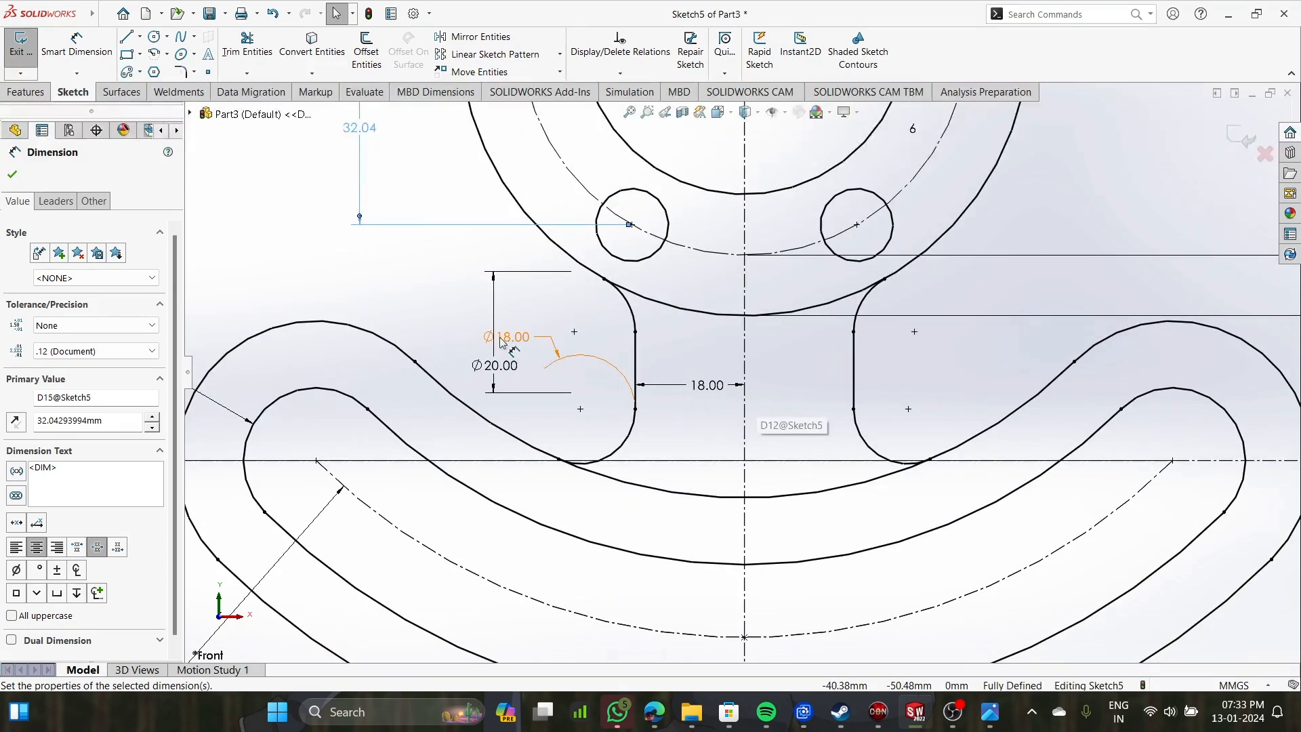
left_click_drag(500, 343, 583, 353)
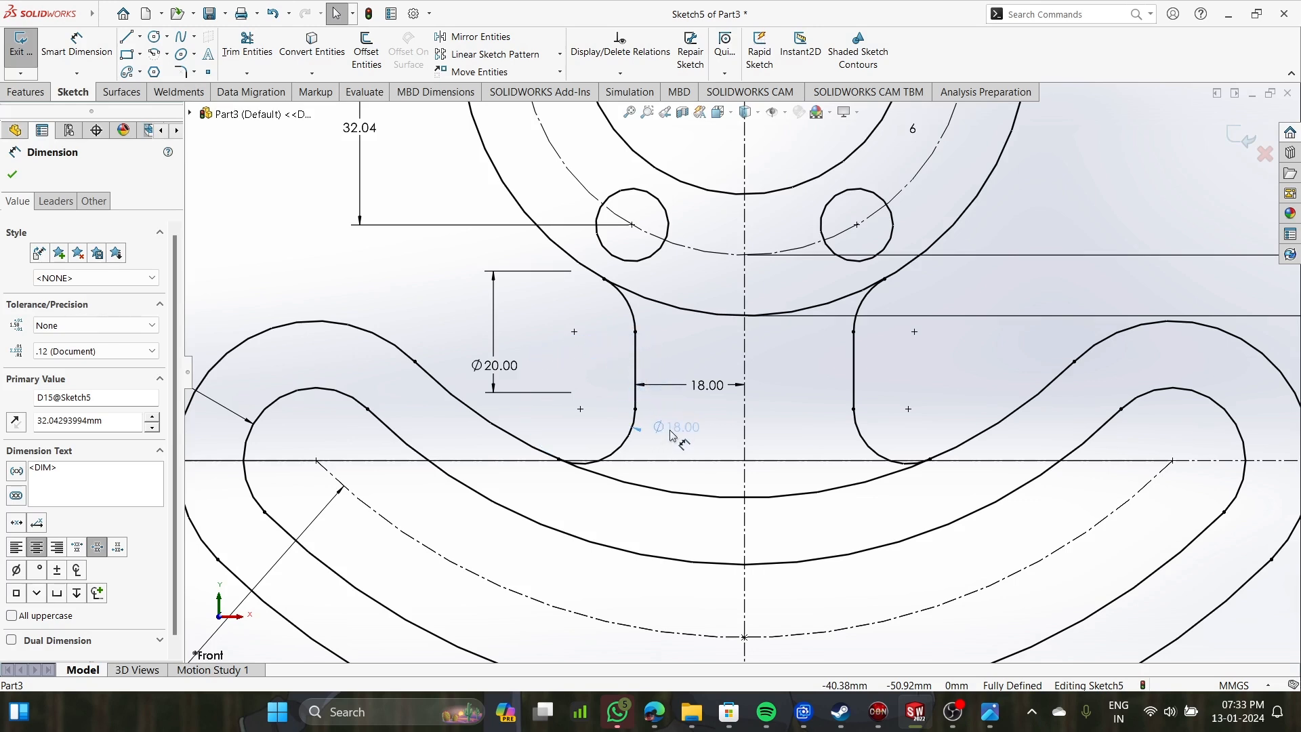
left_click_drag(698, 435, 698, 433)
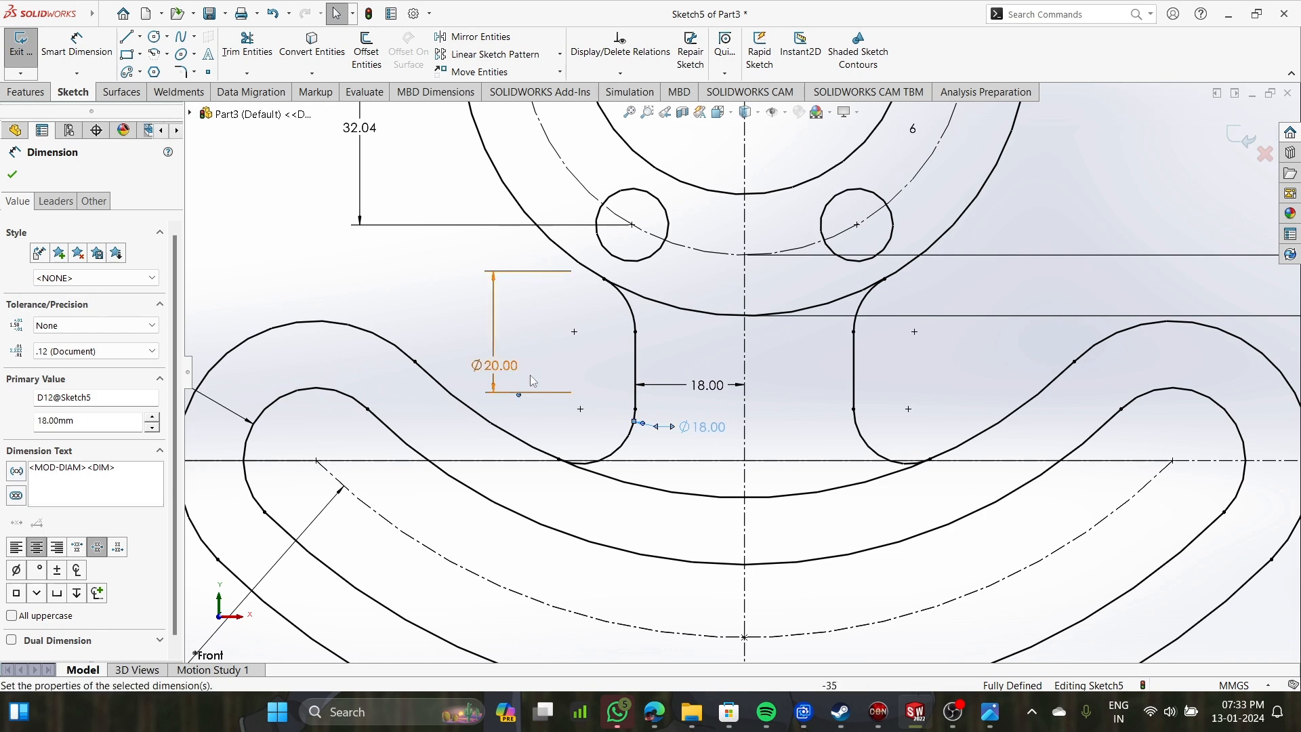
left_click_drag(509, 363, 536, 332)
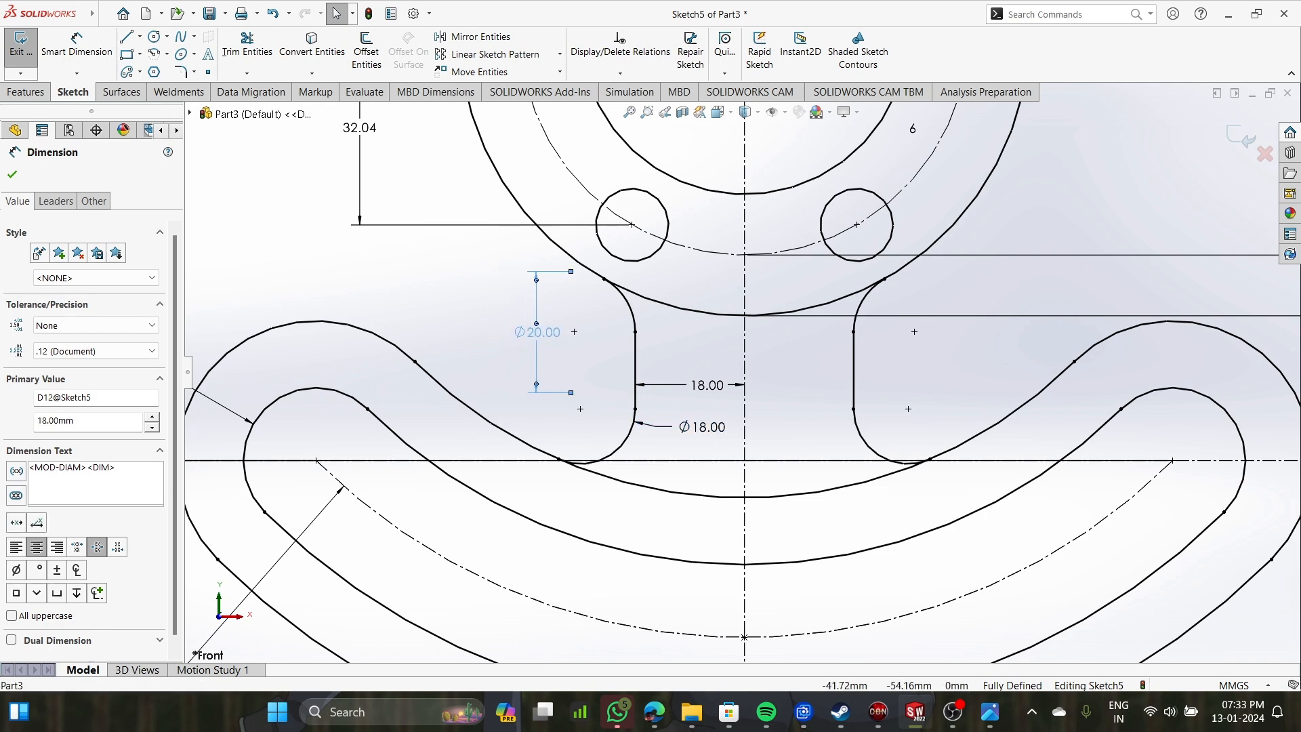
key("Escape")
Shift both 70.85 mm vertical dimensions farther outward to the left of the slot, side by side.
scroll(573, 346, "up", 5)
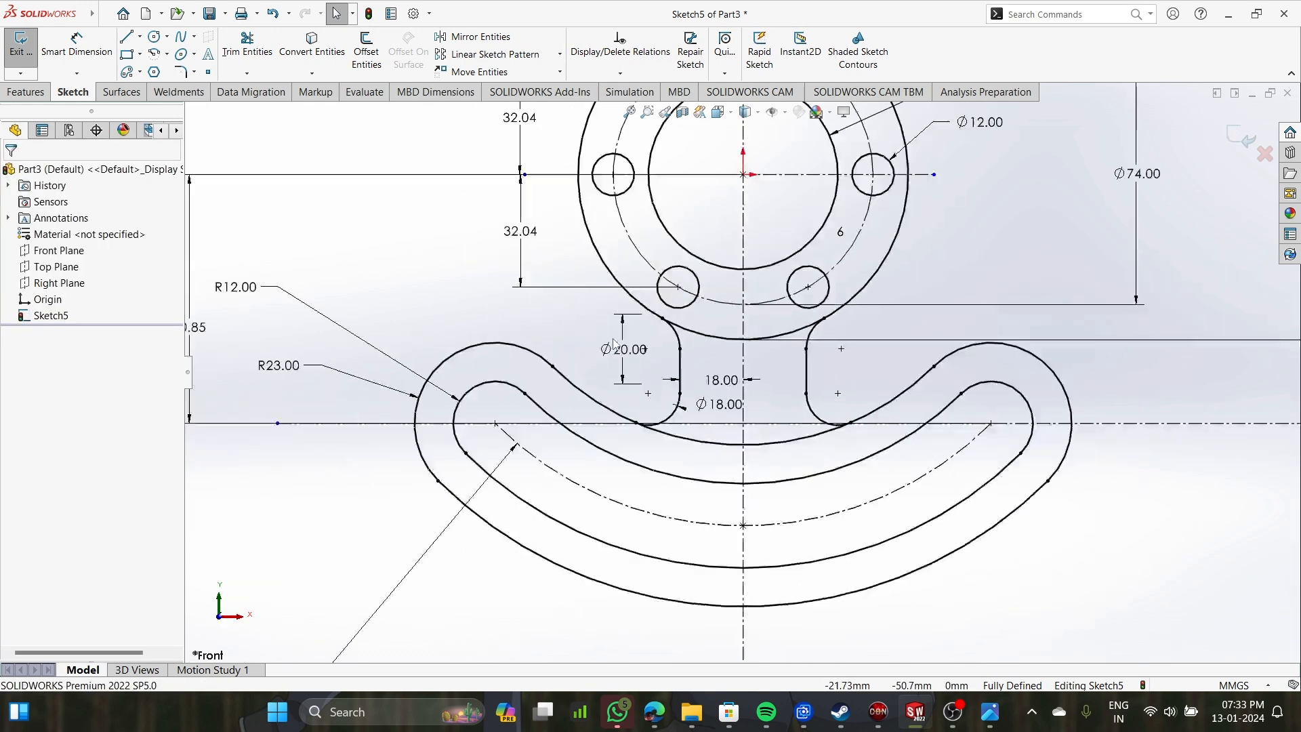
left_click_drag(416, 354, 290, 349)
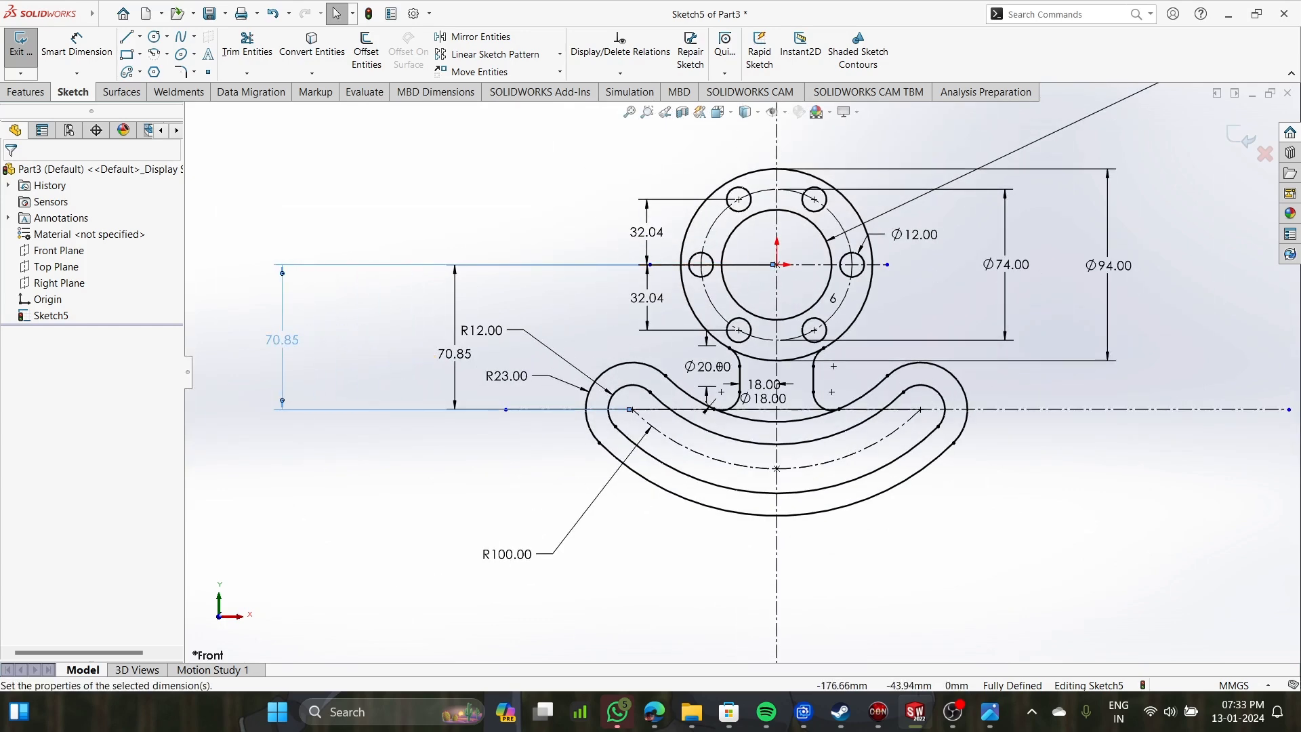
left_click(455, 353)
left_click_drag(455, 353, 330, 347)
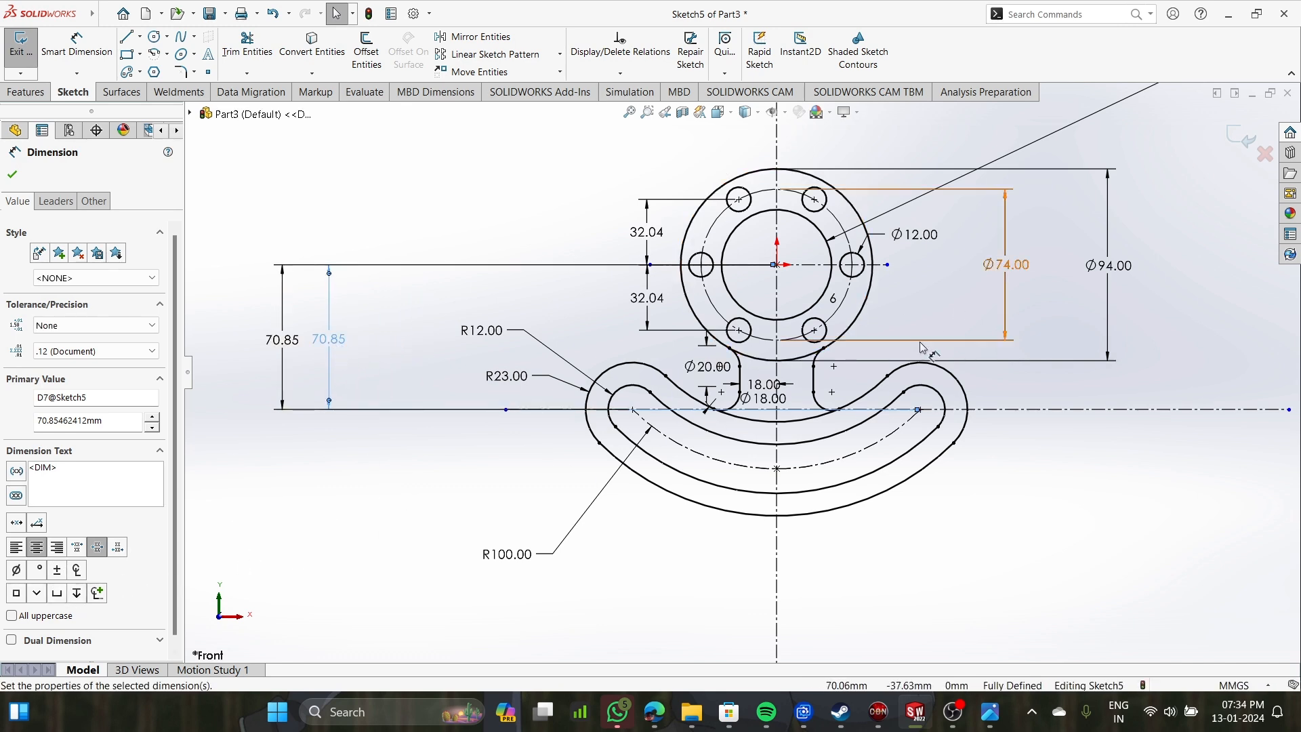
Compare the hub dimensions with the SKETCH 5 reference image and move the 54 mm diameter dimension close to the hub's upper right.
scroll(920, 341, "down", 2)
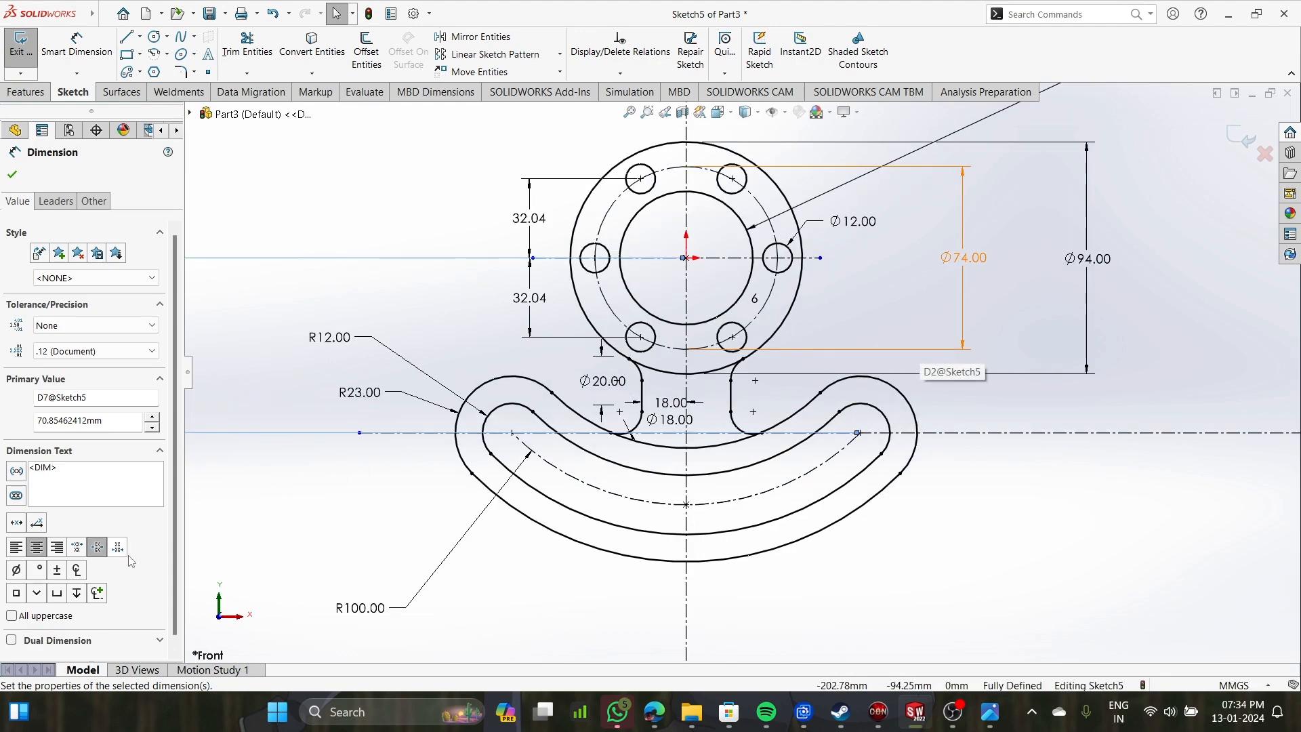
scroll(483, 440, "up", 1)
scroll(729, 425, "down", 1)
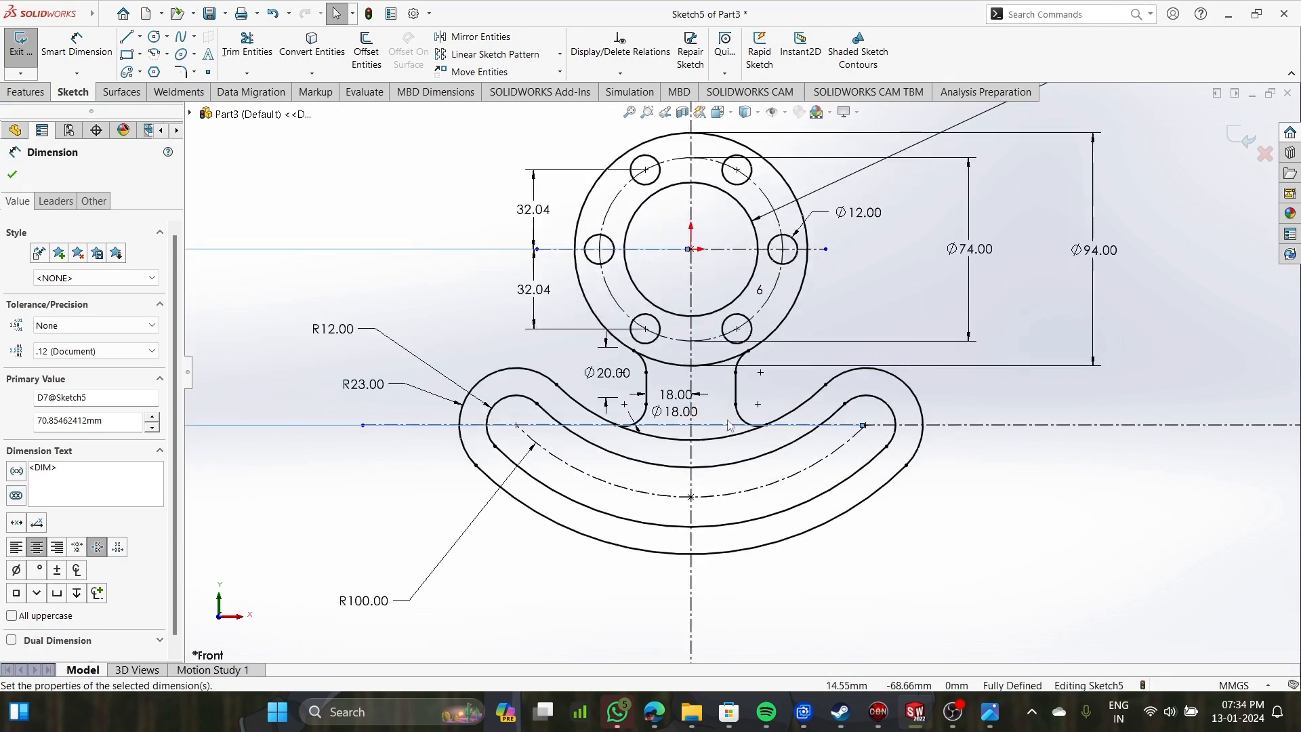
left_click(988, 708)
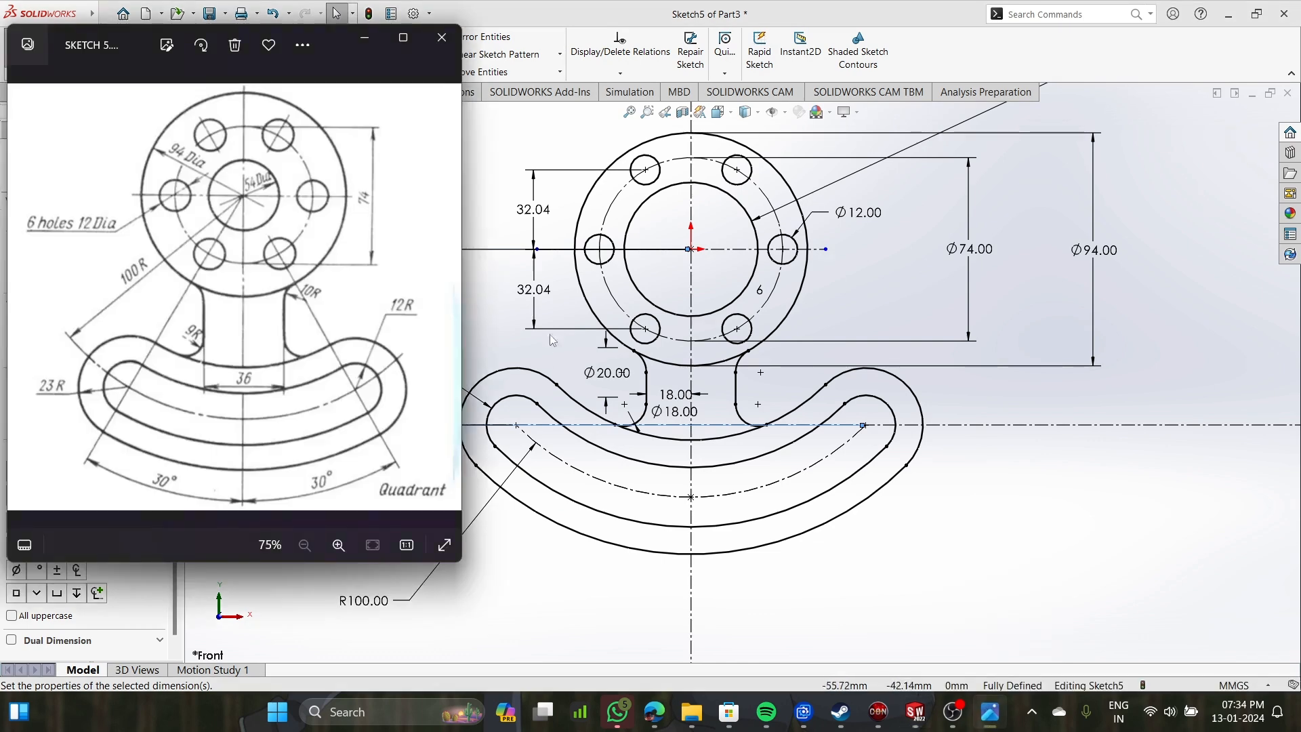
scroll(1022, 190, "down", 3)
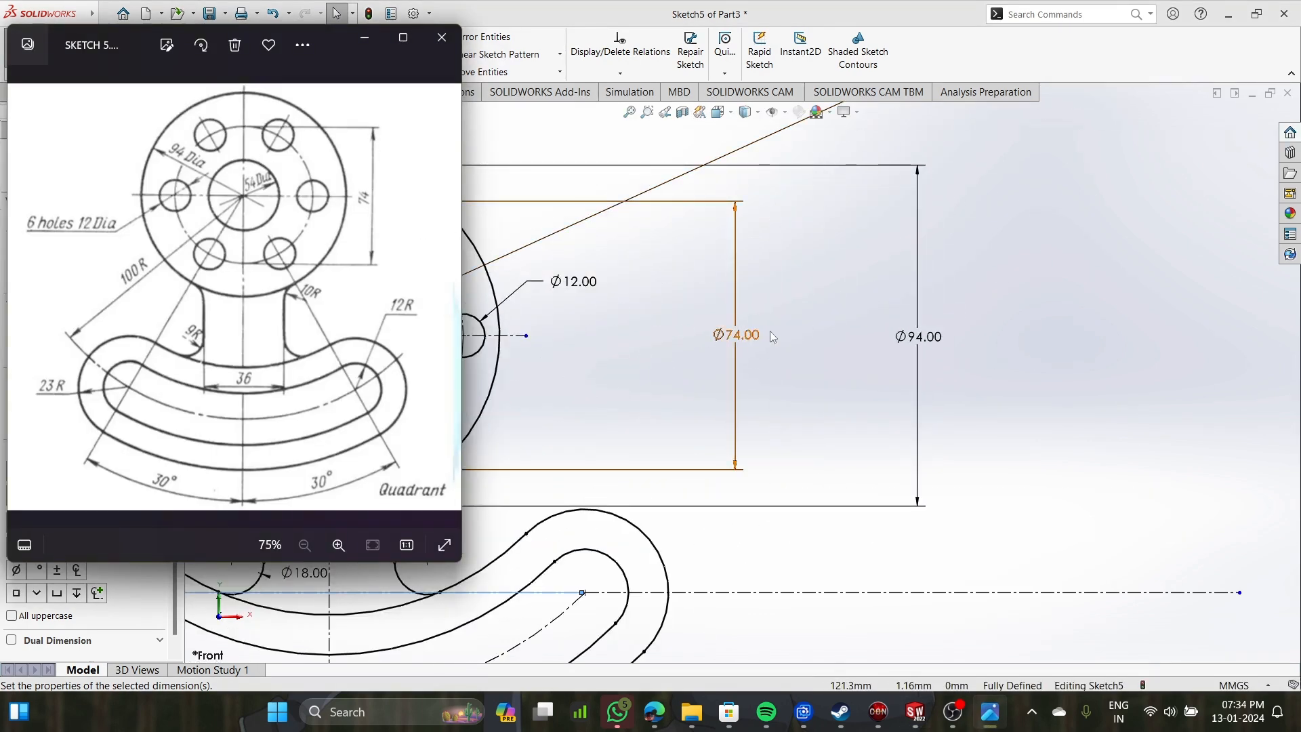
scroll(881, 335, "up", 5)
scroll(828, 355, "down", 5)
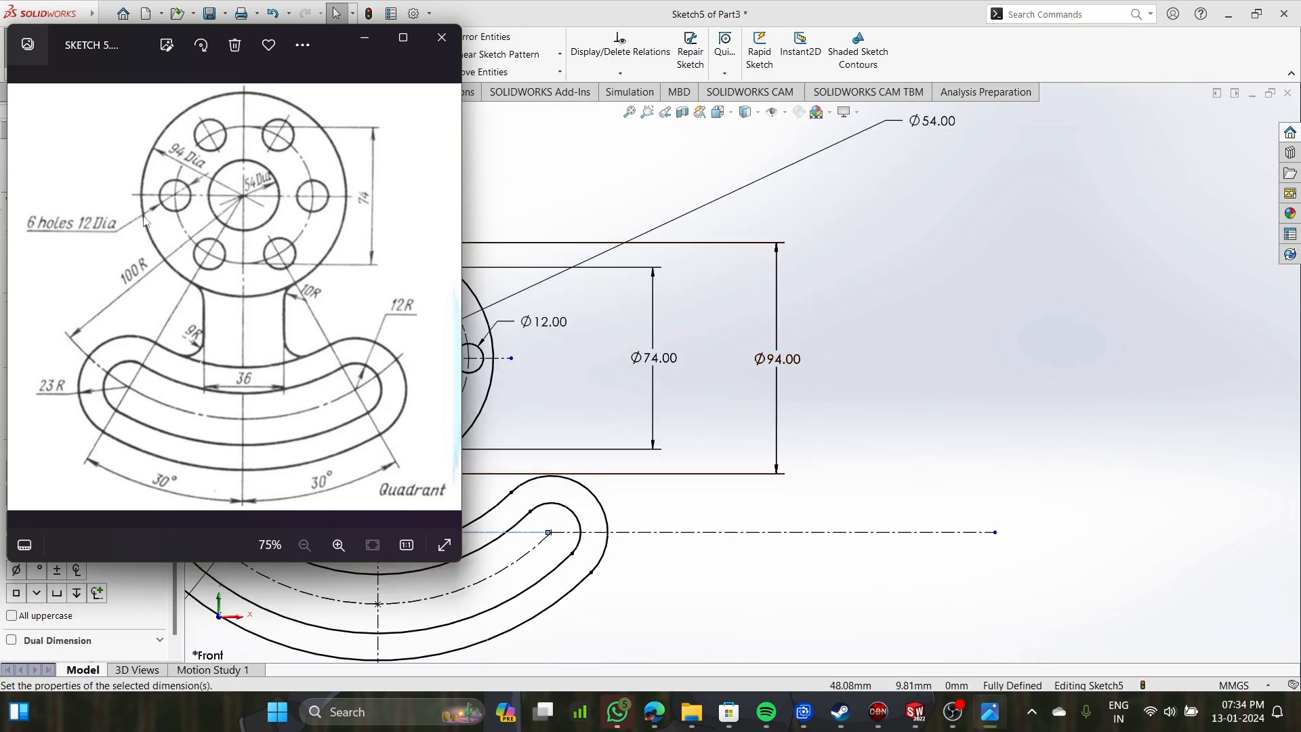
scroll(583, 366, "up", 3)
scroll(601, 368, "down", 4)
mouse_move(1010, 168)
left_mouse_down()
mouse_move(677, 298)
mouse_move(667, 288)
mouse_move(657, 314)
left_mouse_up()
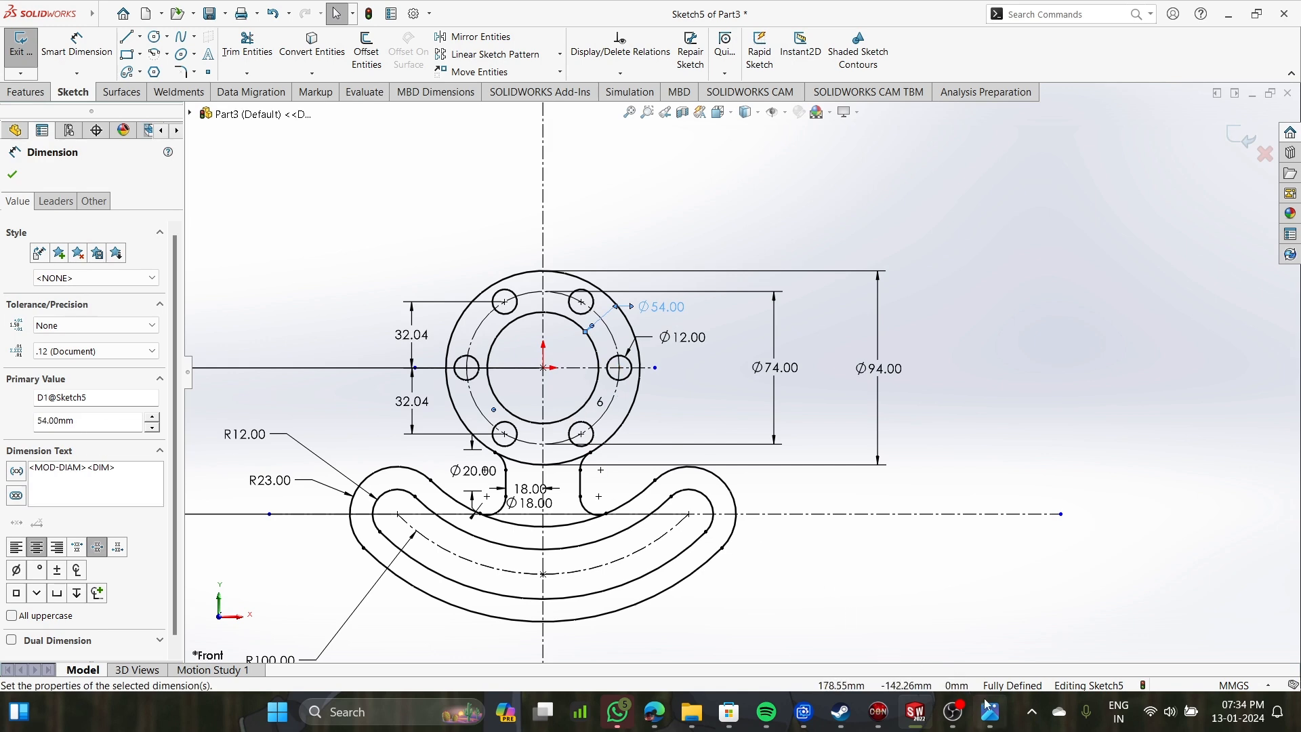
Check the neck against the reference image and raise the 18 mm half-width dimension farther above the 18 mm fillet diameter.
left_click(989, 709)
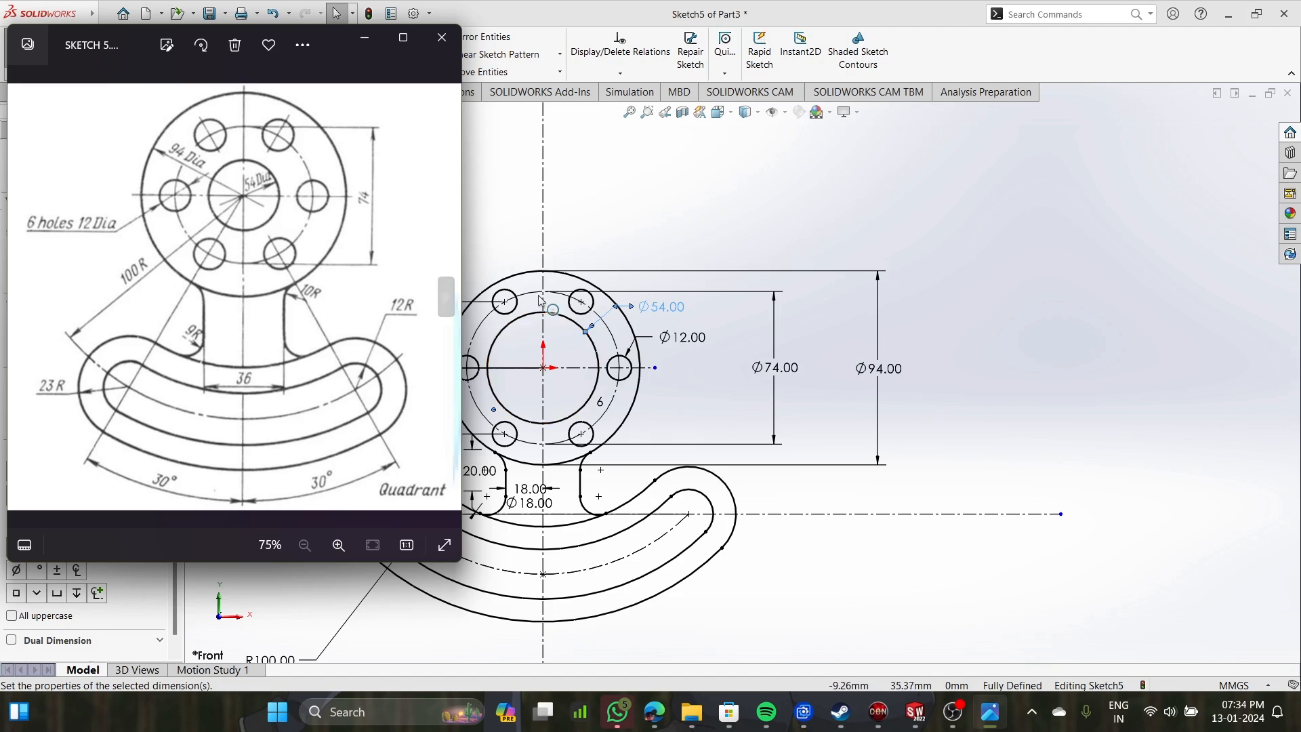
scroll(557, 376, "up", 3)
scroll(557, 376, "down", 3)
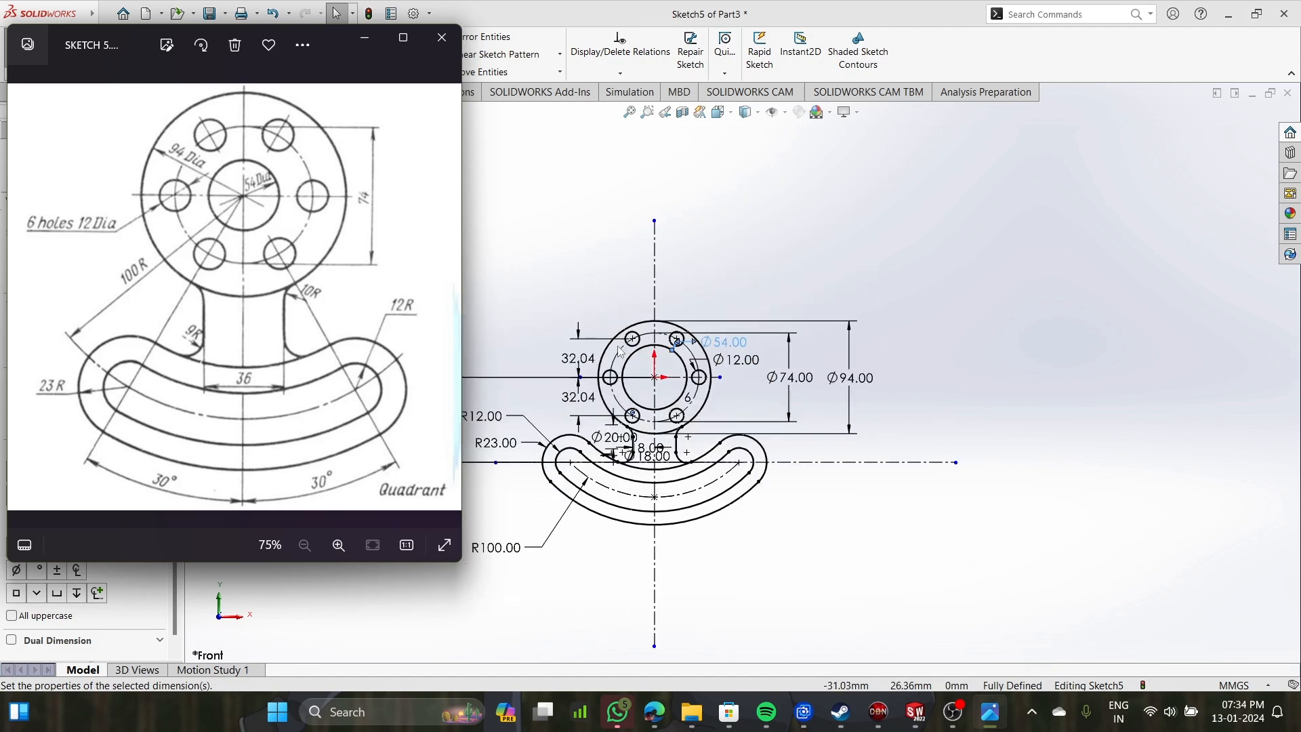
scroll(698, 500, "down", 5)
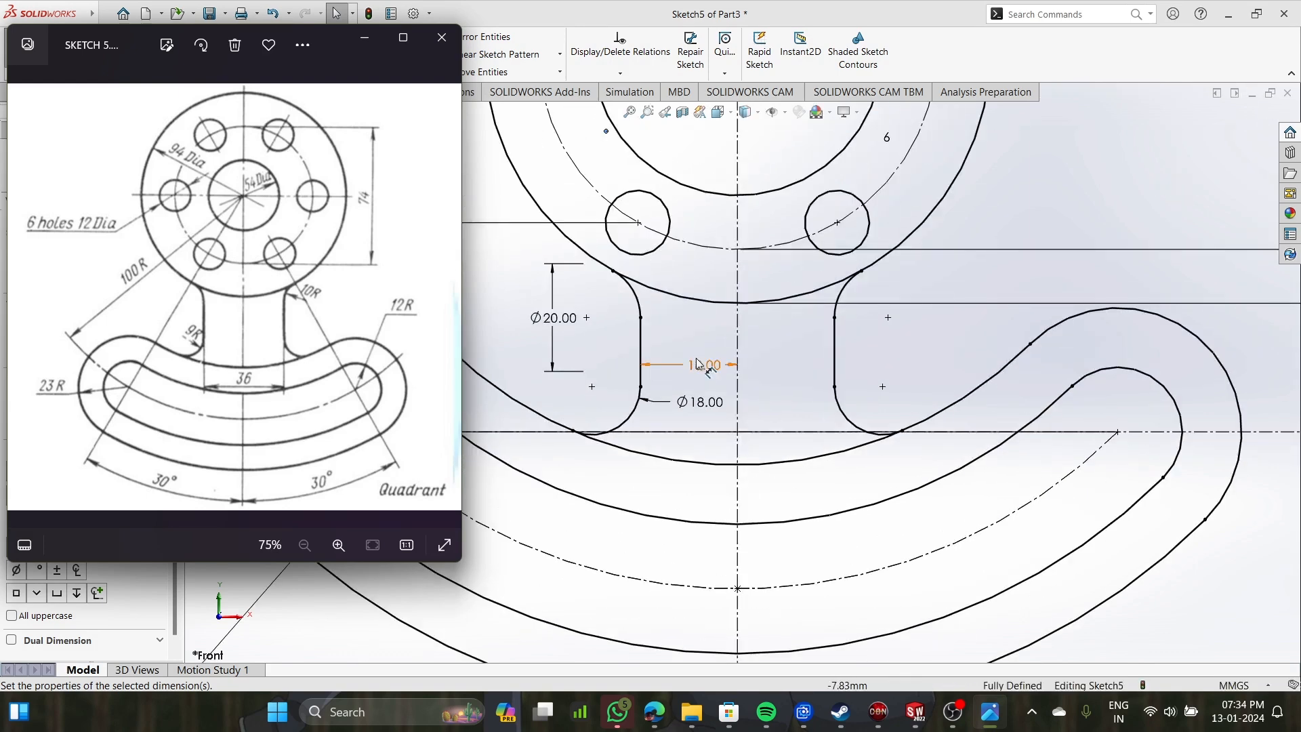
key("super+Down")
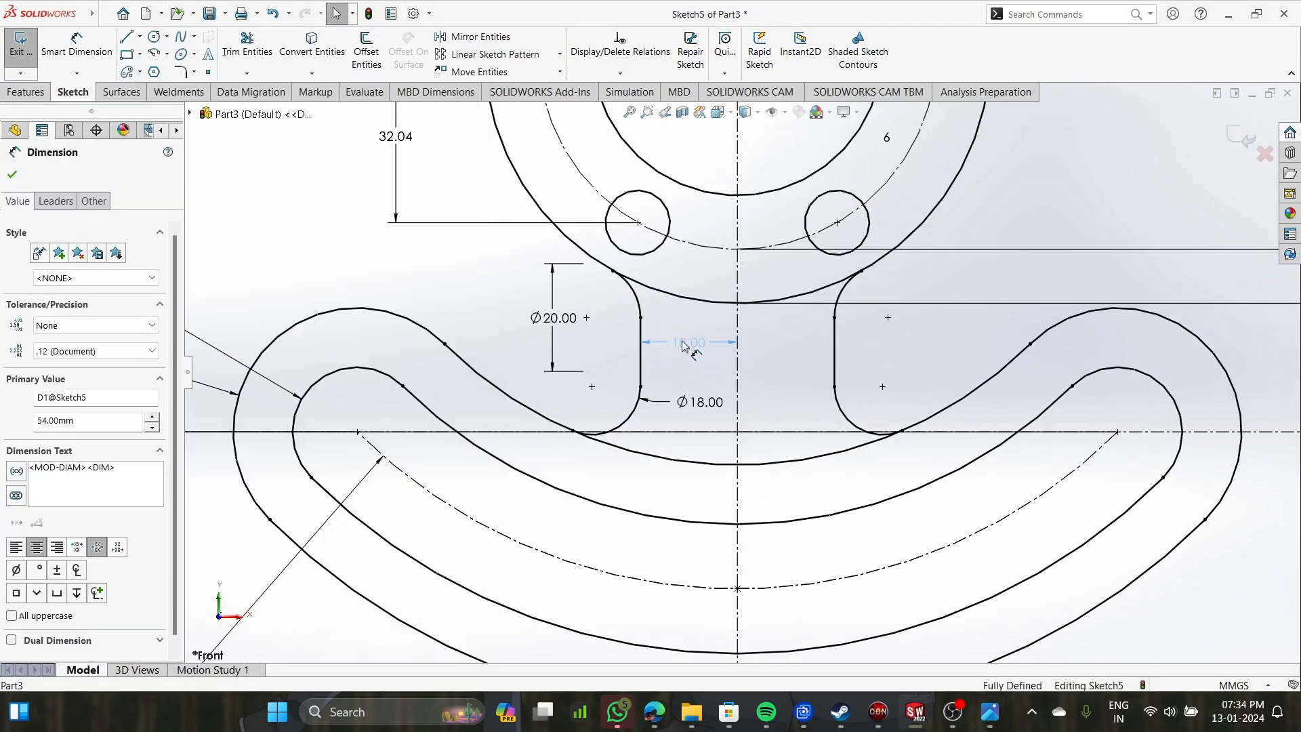
left_click(685, 344)
Compare the neck width, fillet, slot radius and hub dimensions of the sketch with the reference drawing.
left_click(991, 711)
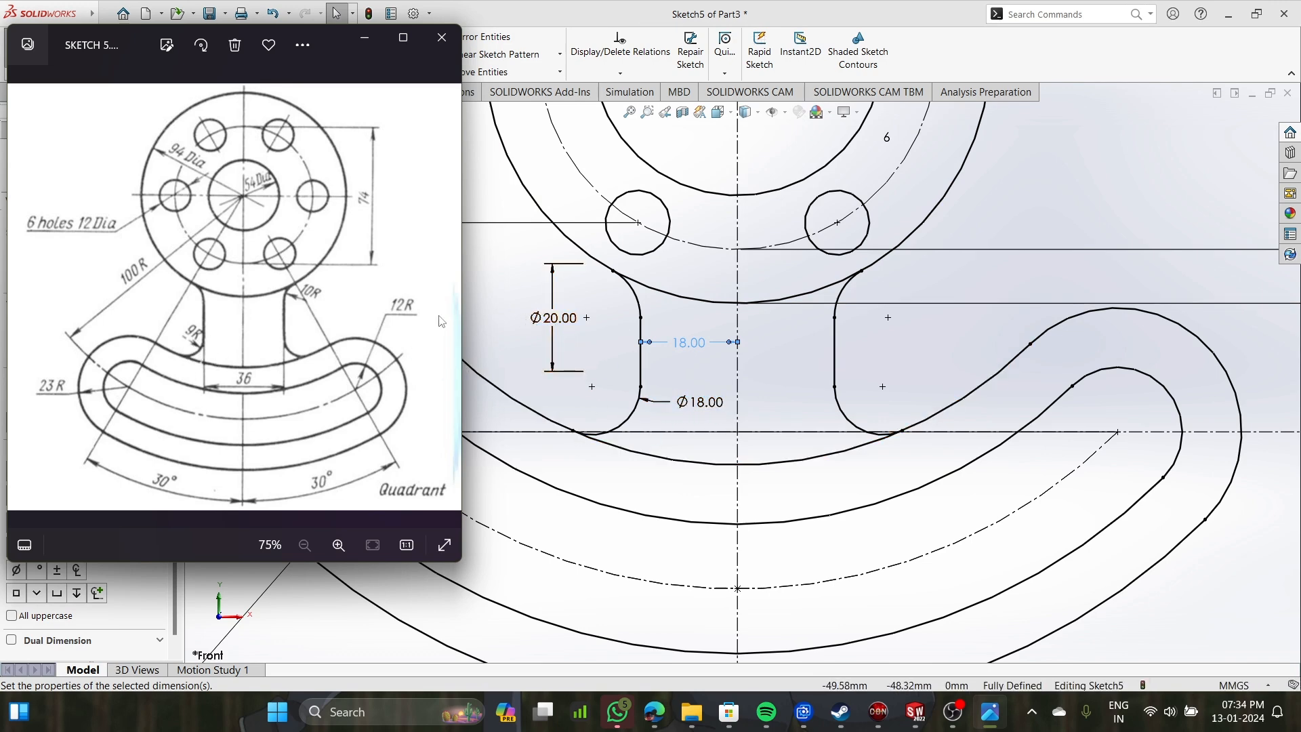
scroll(707, 469, "up", 5)
scroll(677, 515, "down", 5)
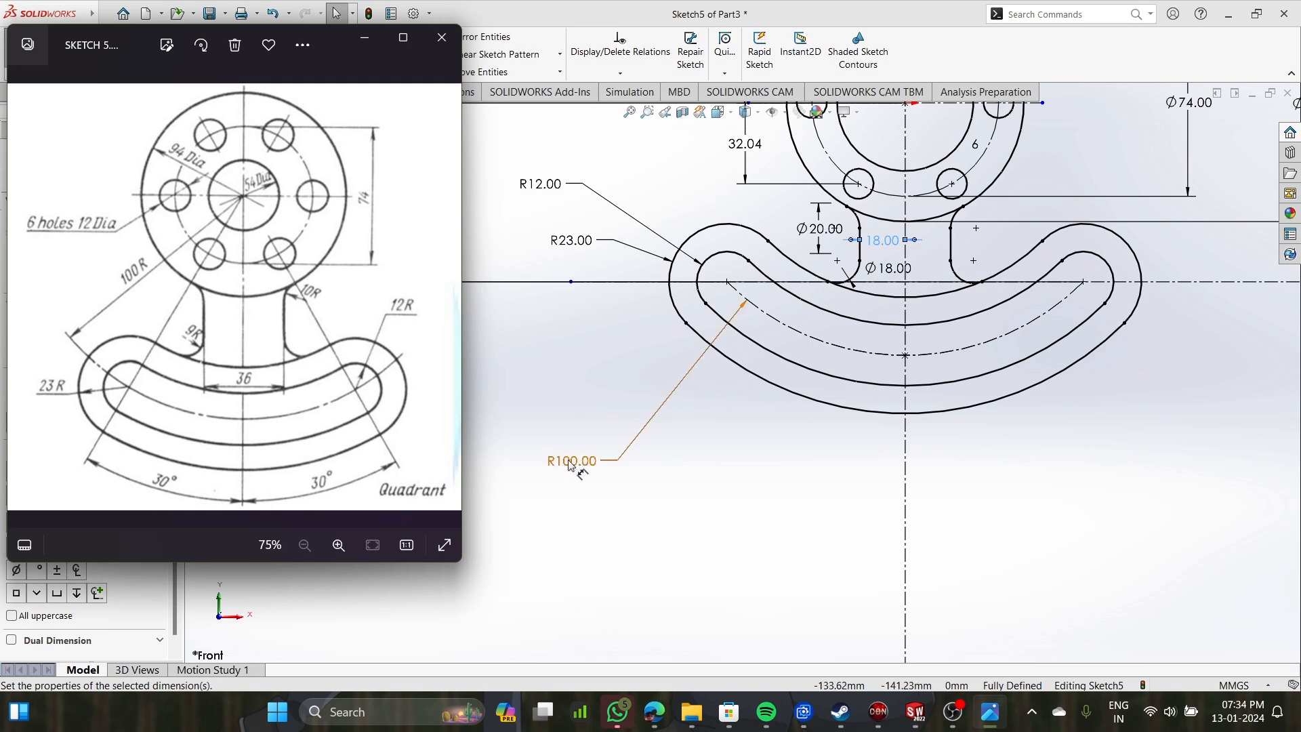
scroll(678, 353, "up", 2)
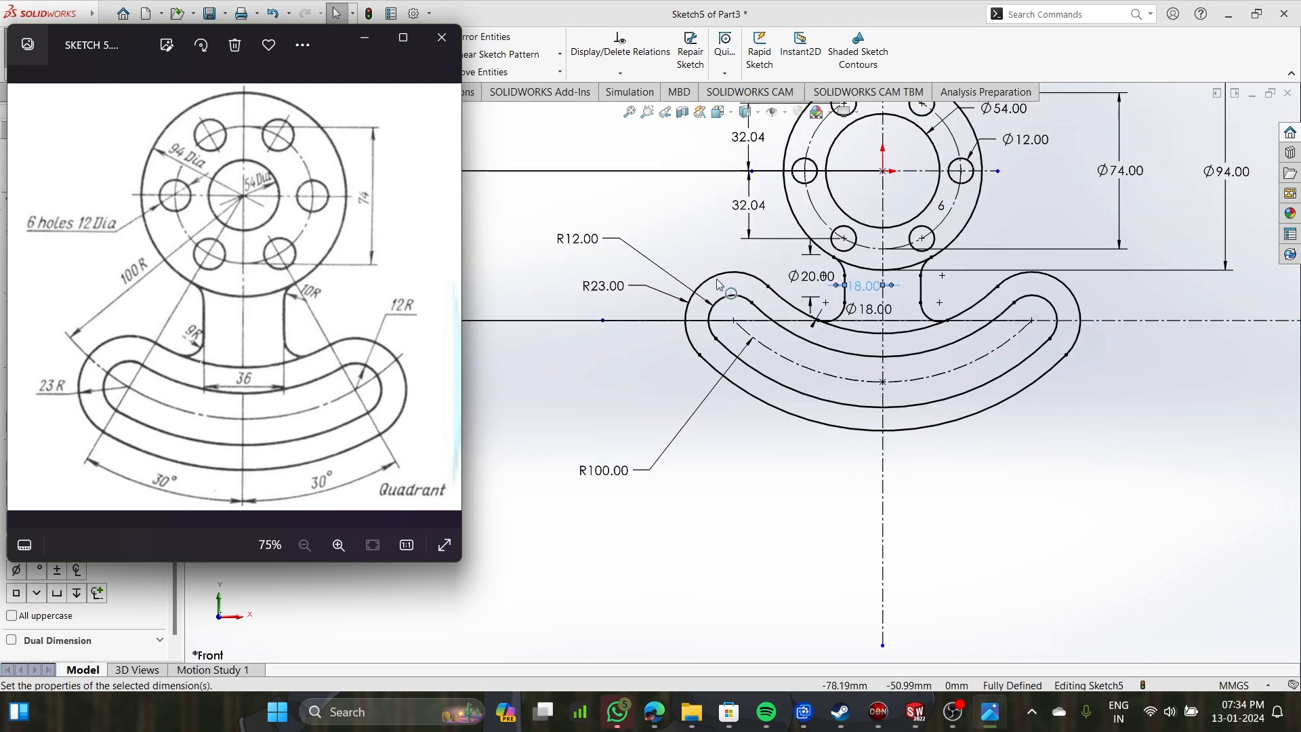
scroll(720, 282, "down", 1)
scroll(718, 271, "up", 1)
scroll(722, 257, "down", 1)
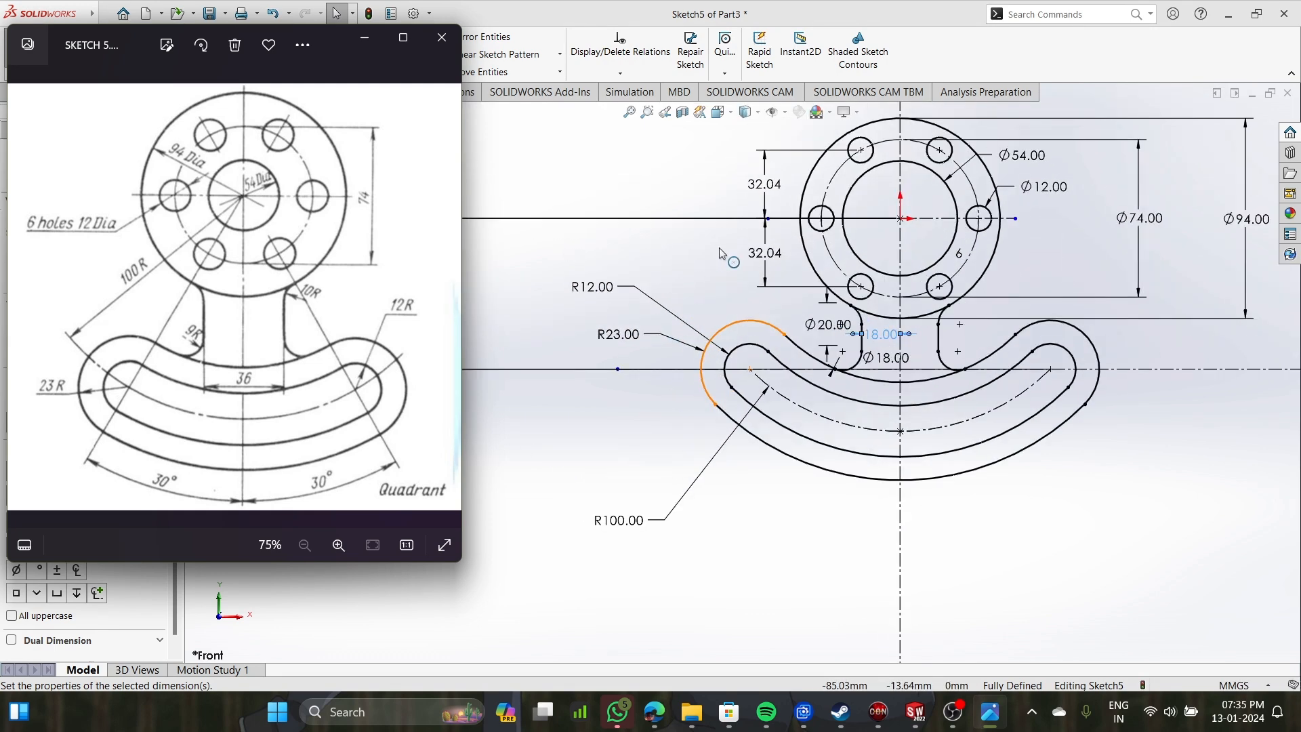
scroll(722, 254, "up", 3)
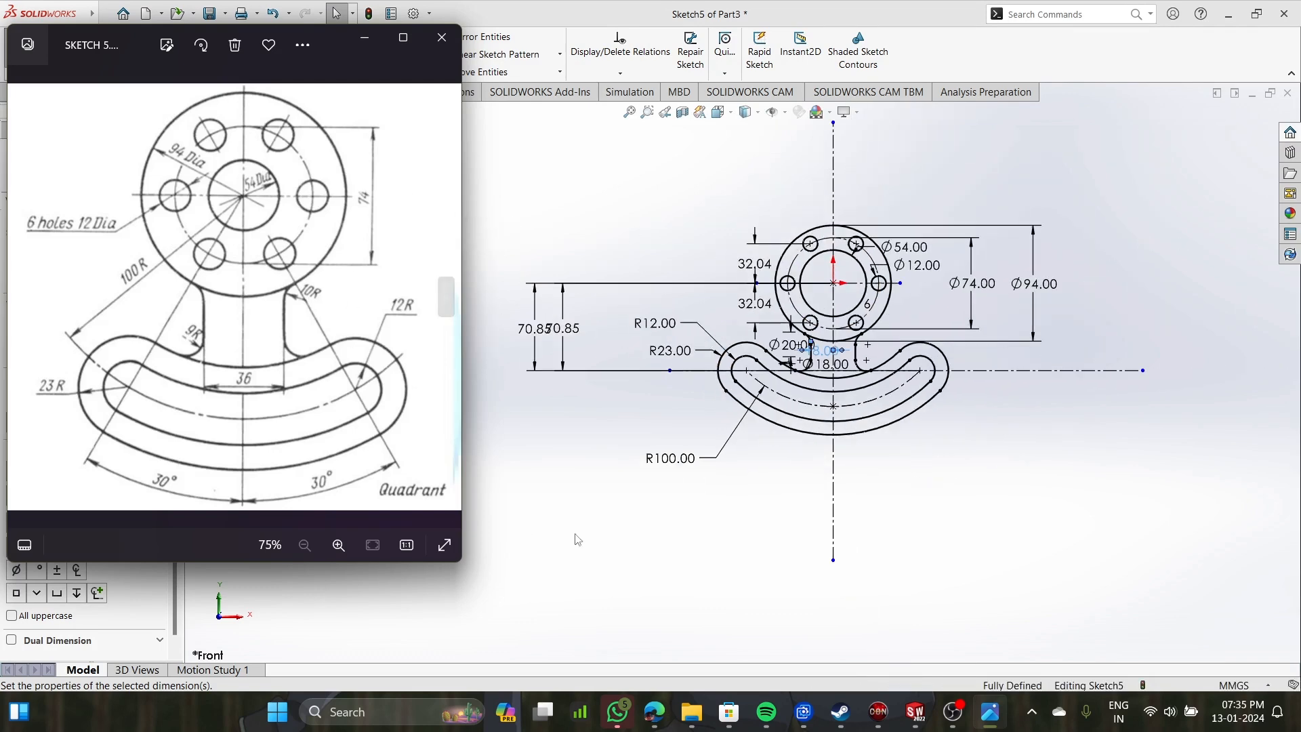
scroll(722, 315, "down", 5)
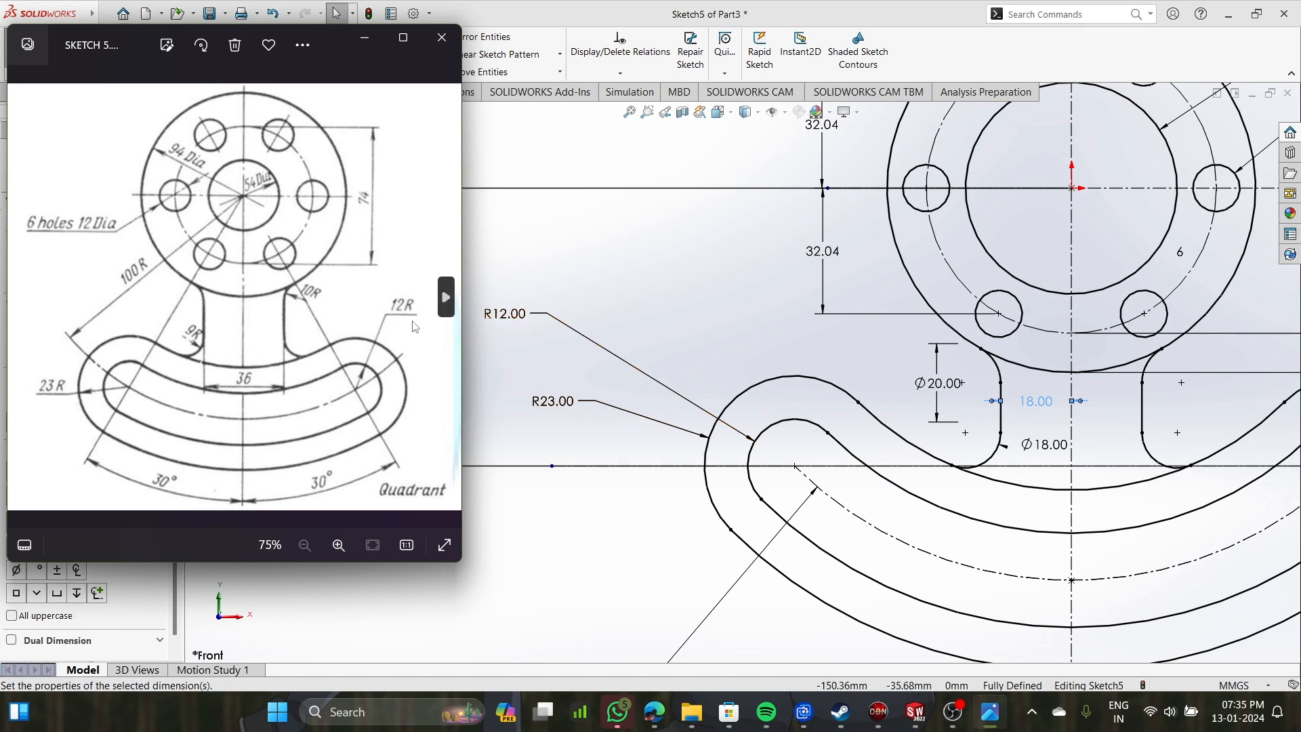
Close the reference image viewer and switch to OBS.
left_click(441, 39)
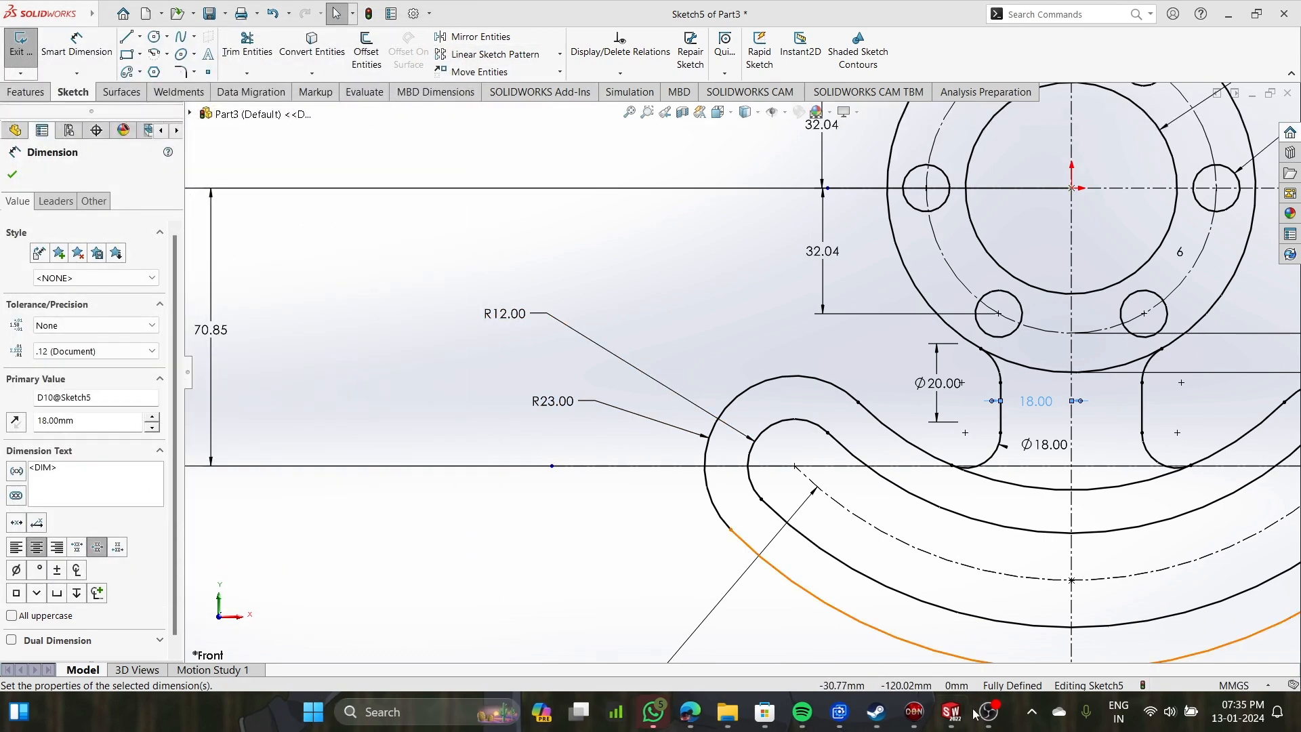
left_click(989, 712)
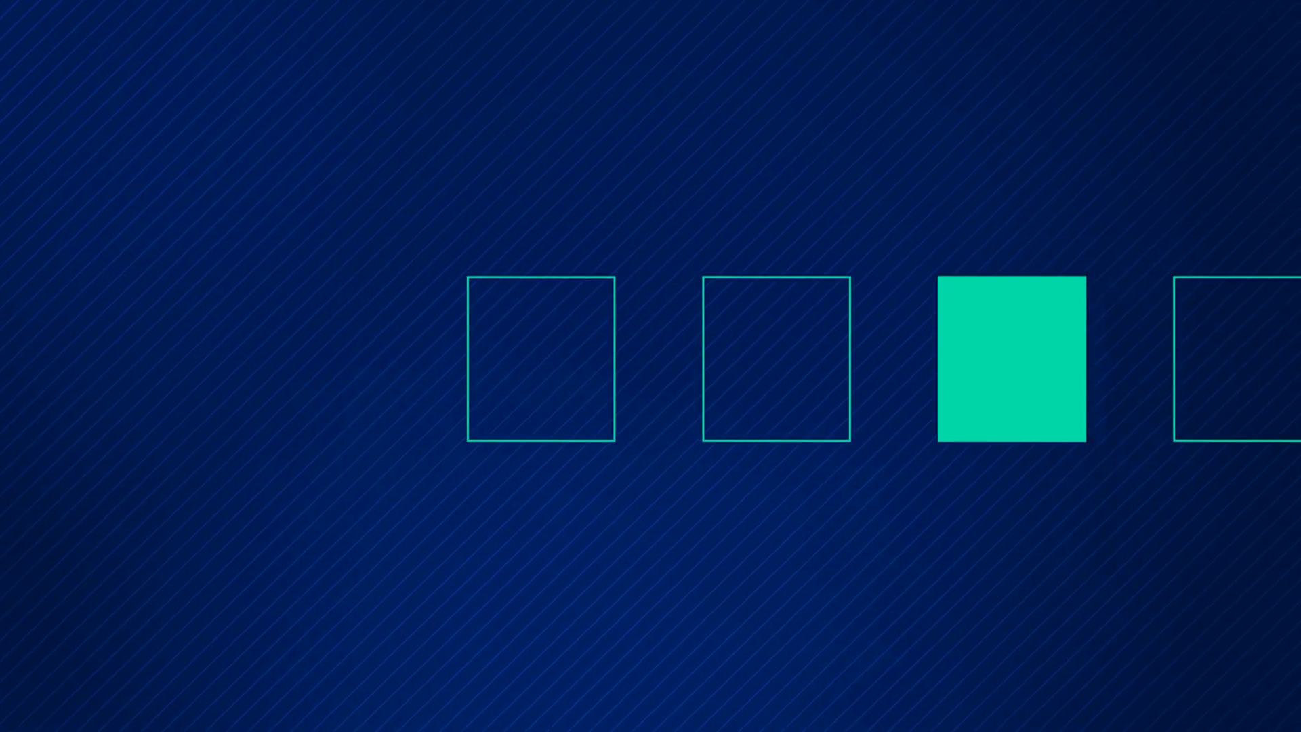